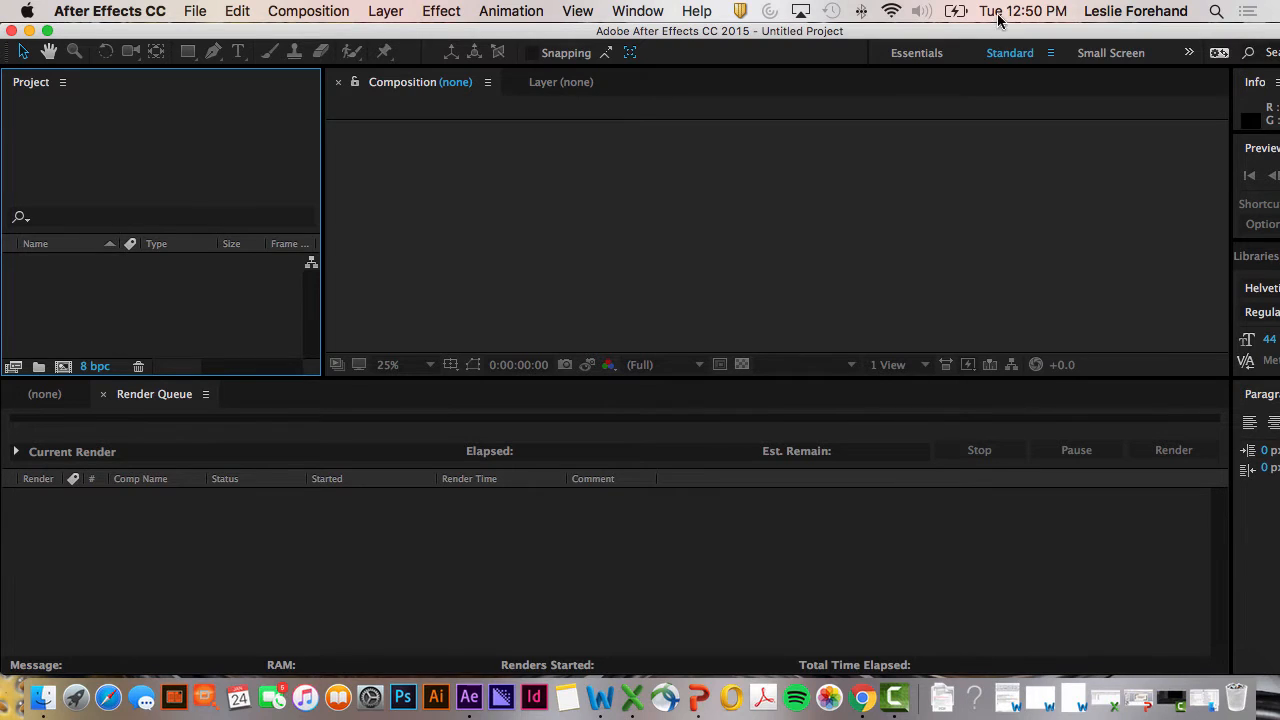
- Narrow the After Effects window and fit it to the screen so the whole workspace is accessible
{"action": "left_click_drag", "start_coordinate": [991, 30], "coordinate": [702, 61]}
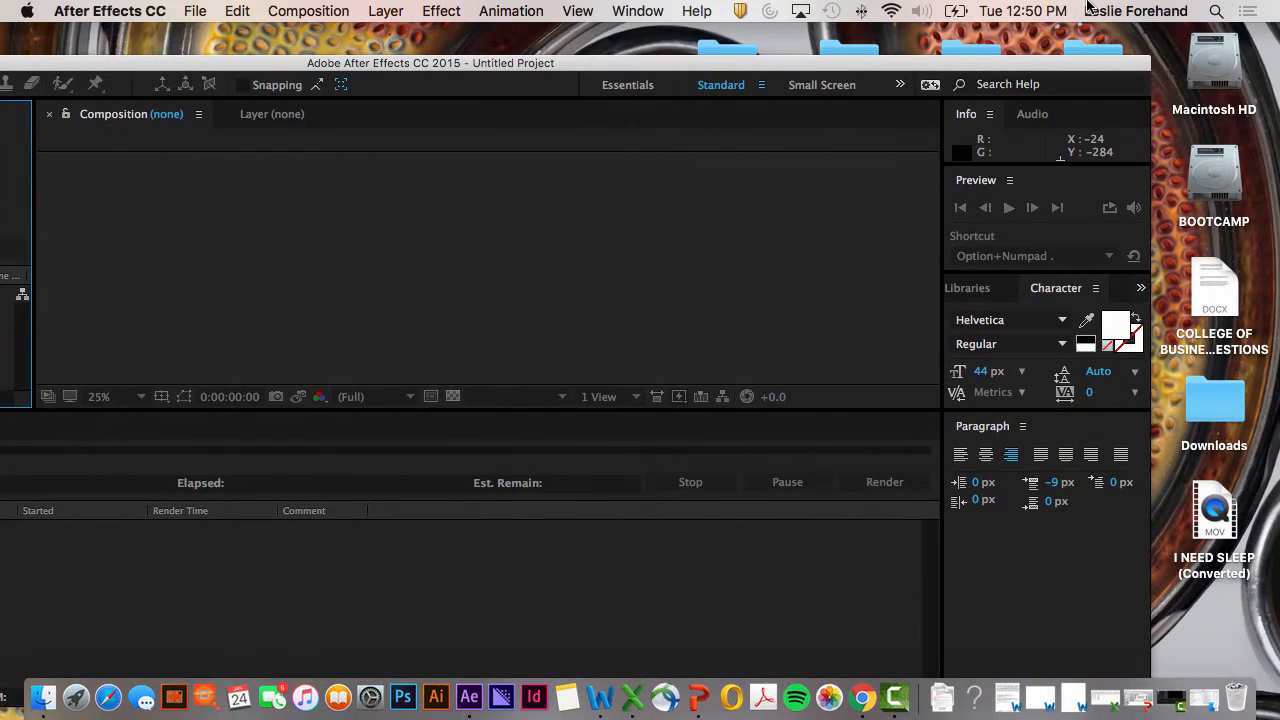
{"action": "left_click_drag", "start_coordinate": [1151, 173], "coordinate": [906, 173]}
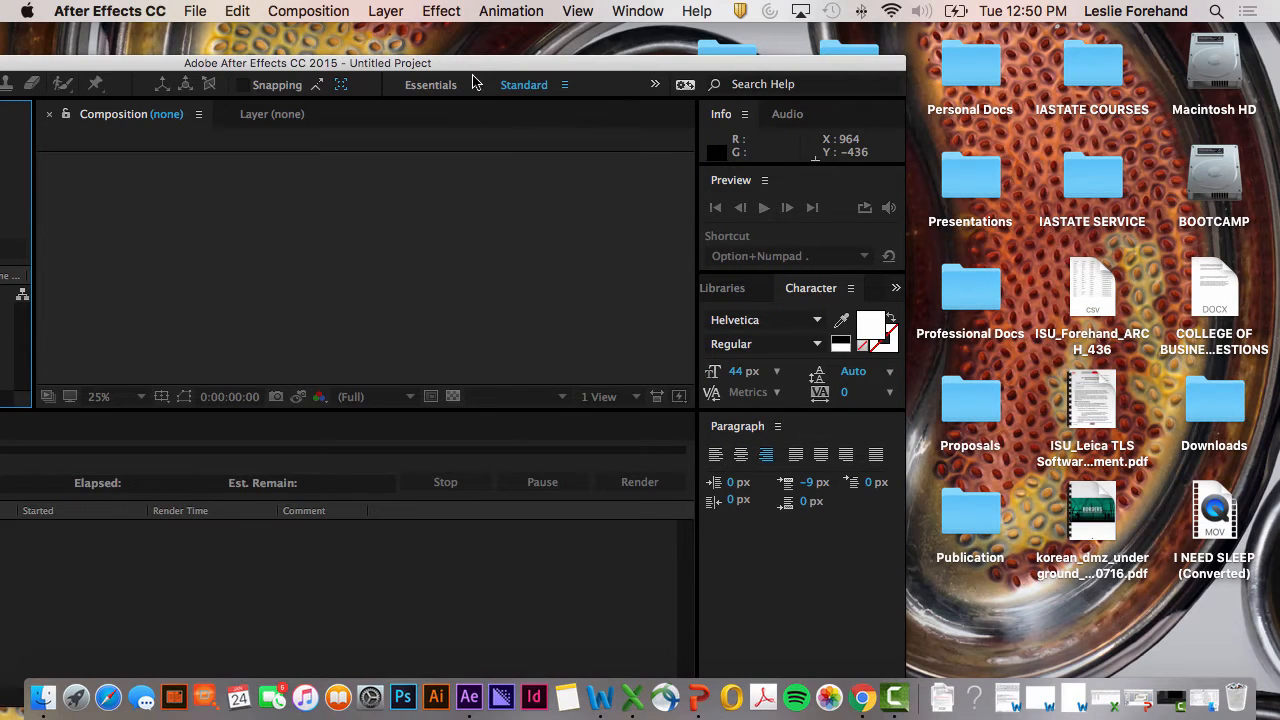
{"action": "left_click_drag", "start_coordinate": [449, 63], "coordinate": [771, 5]}
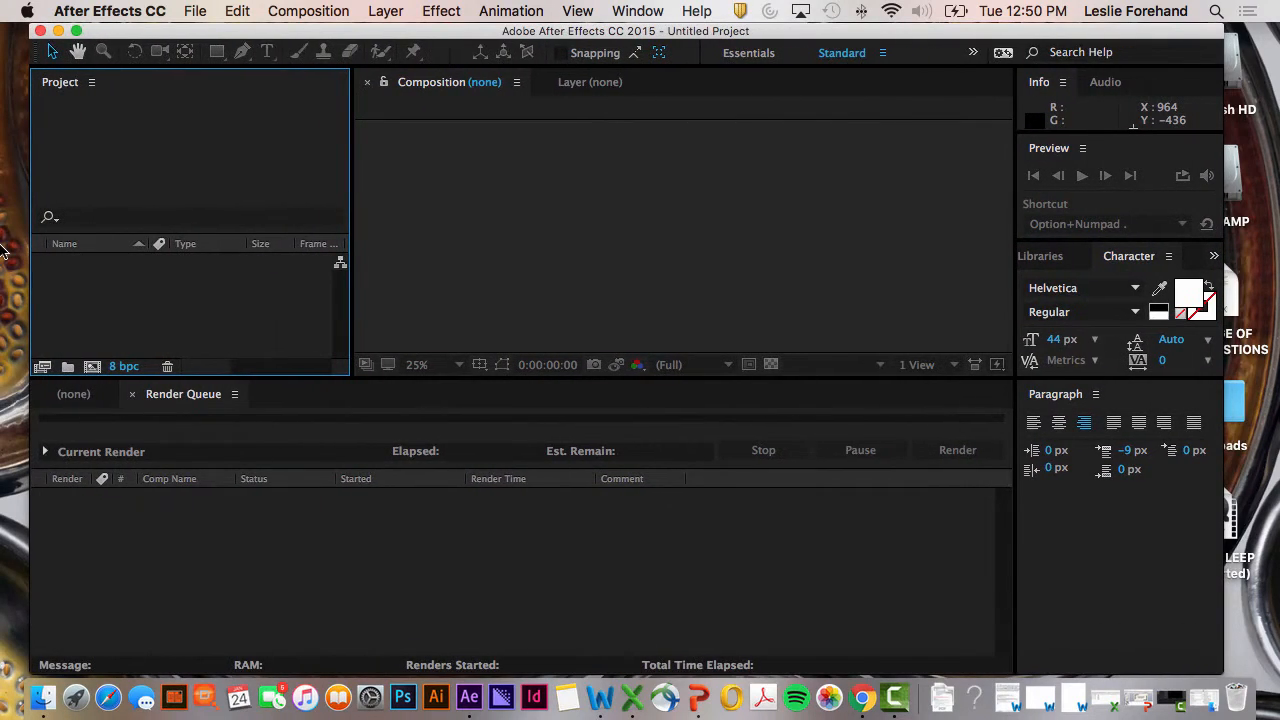
{"action": "left_click", "coordinate": [77, 31]}
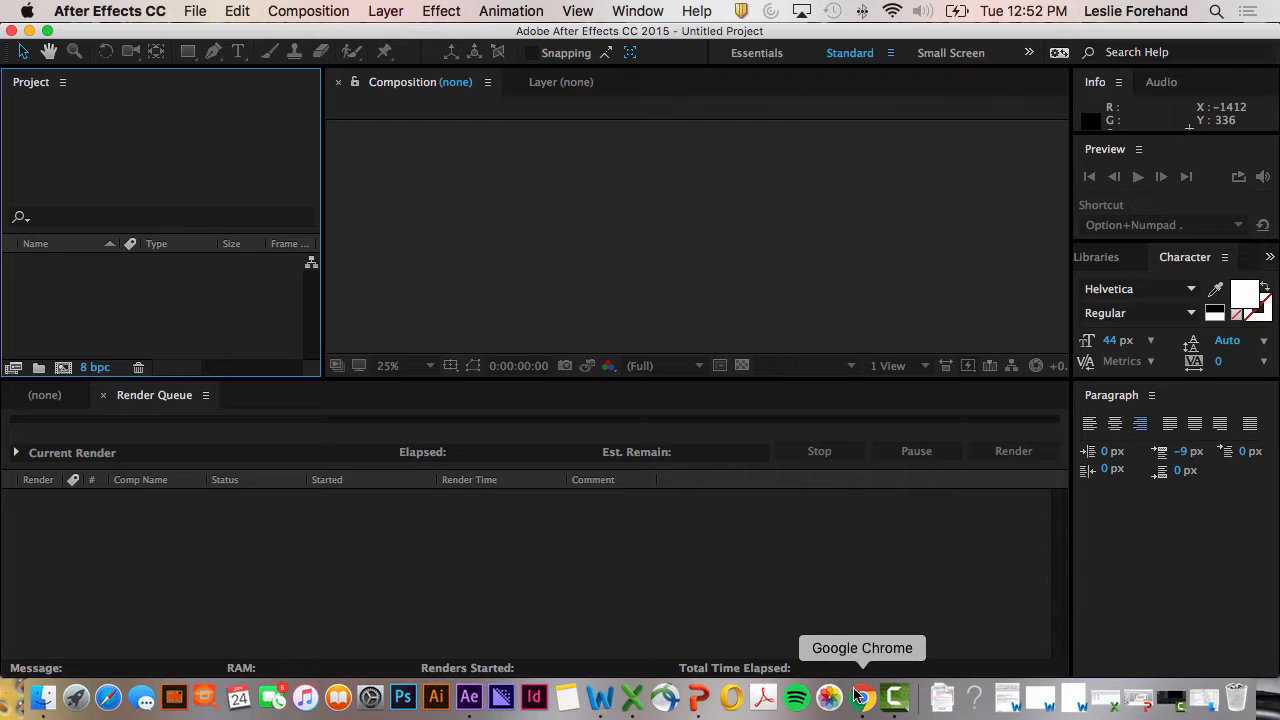
- Start a new composition and set its duration to 0:00:20:00
{"action": "left_click", "coordinate": [278, 8]}
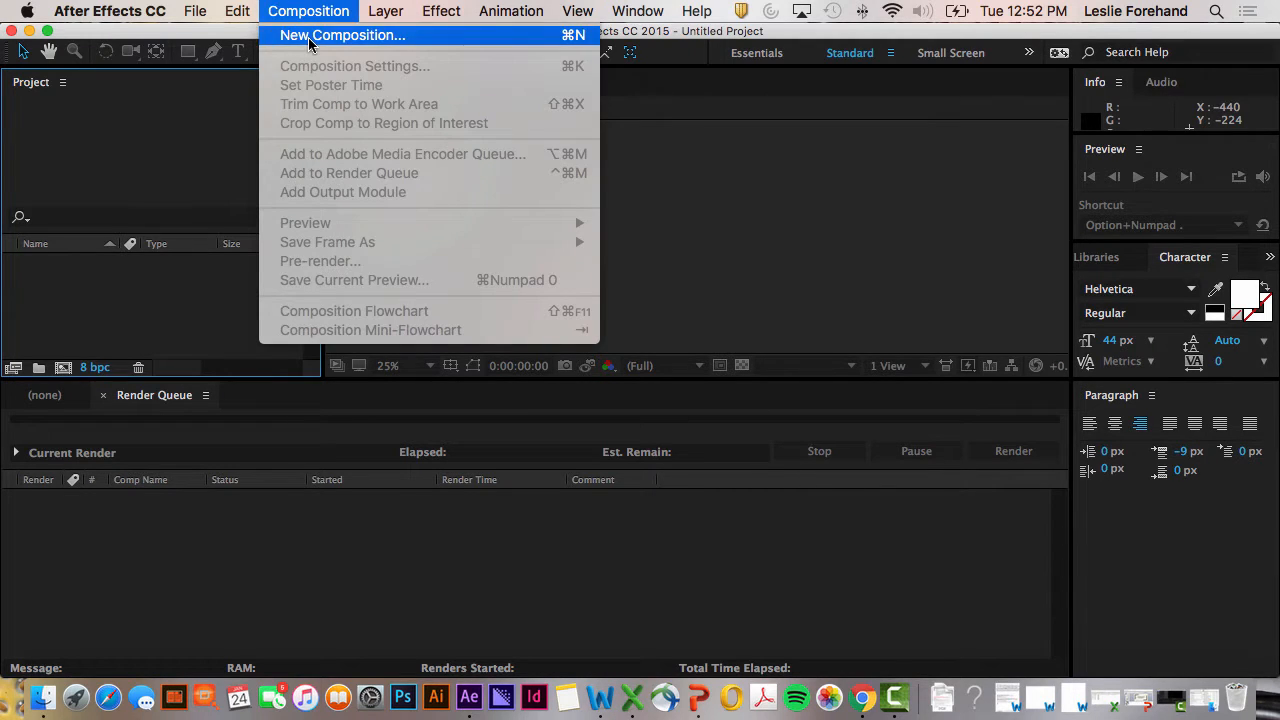
{"action": "left_click", "coordinate": [308, 37]}
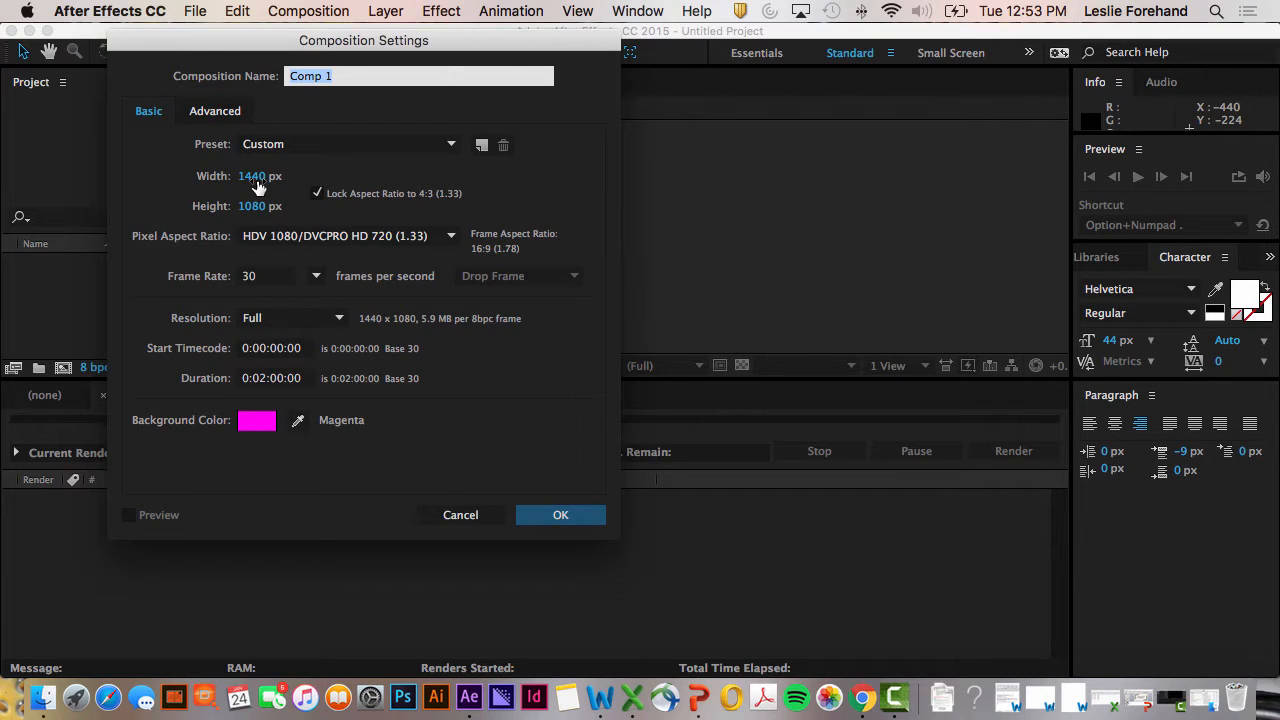
{"action": "left_click", "coordinate": [266, 380]}
{"action": "left_click_drag", "start_coordinate": [267, 379], "coordinate": [260, 378]}
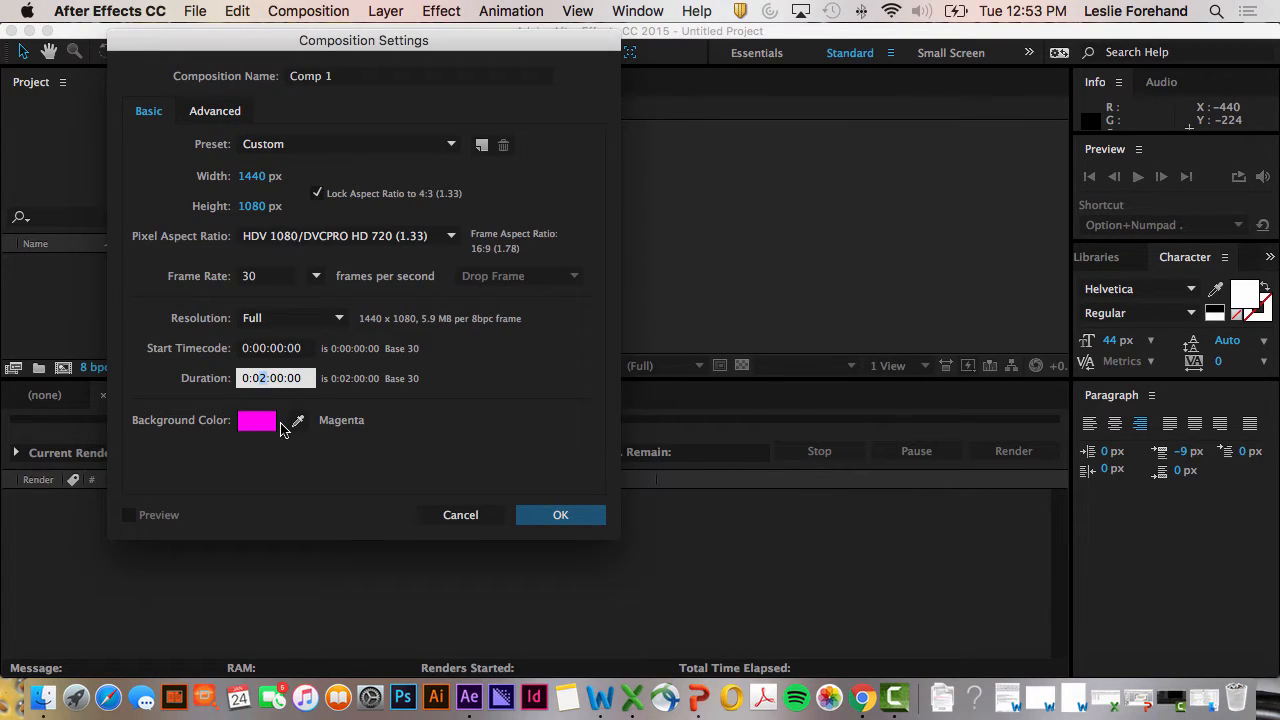
{"action": "type", "text": "0:20:"}
- Set the composition's background color to green (00FF31) and create the composition
{"action": "left_click", "coordinate": [254, 433]}
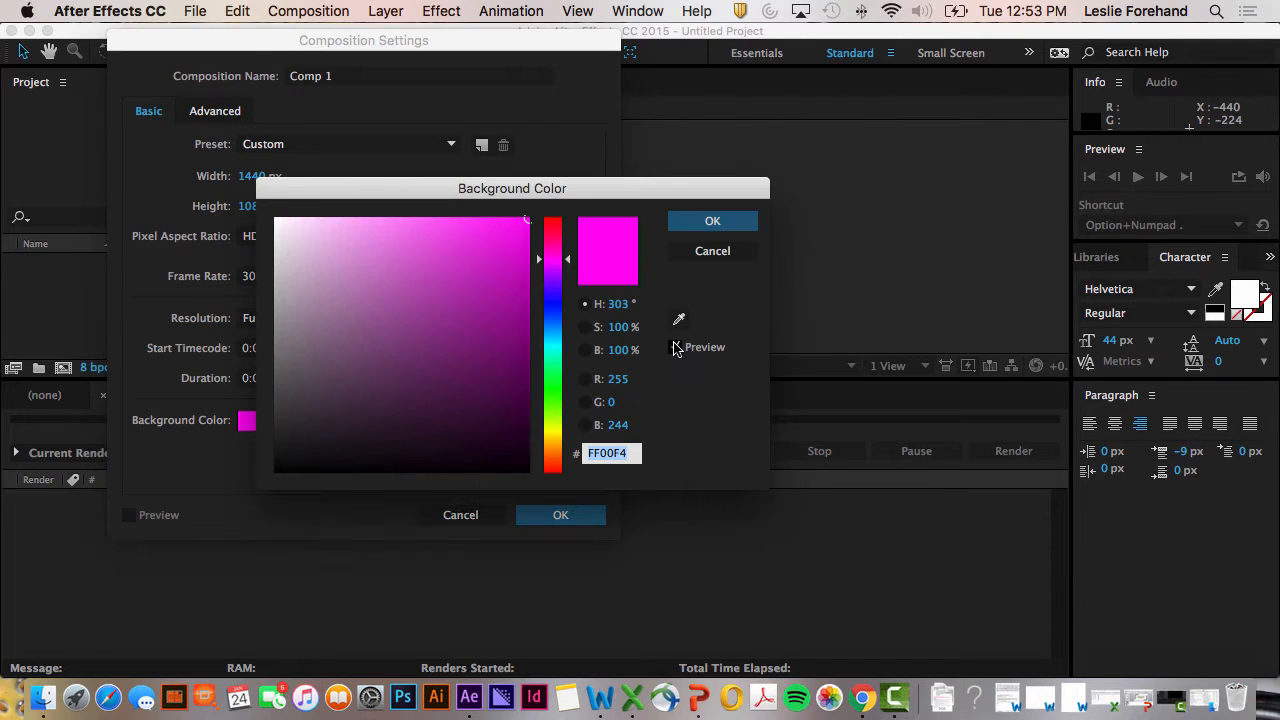
{"action": "left_click", "coordinate": [563, 340]}
{"action": "left_click_drag", "start_coordinate": [563, 340], "coordinate": [547, 365]}
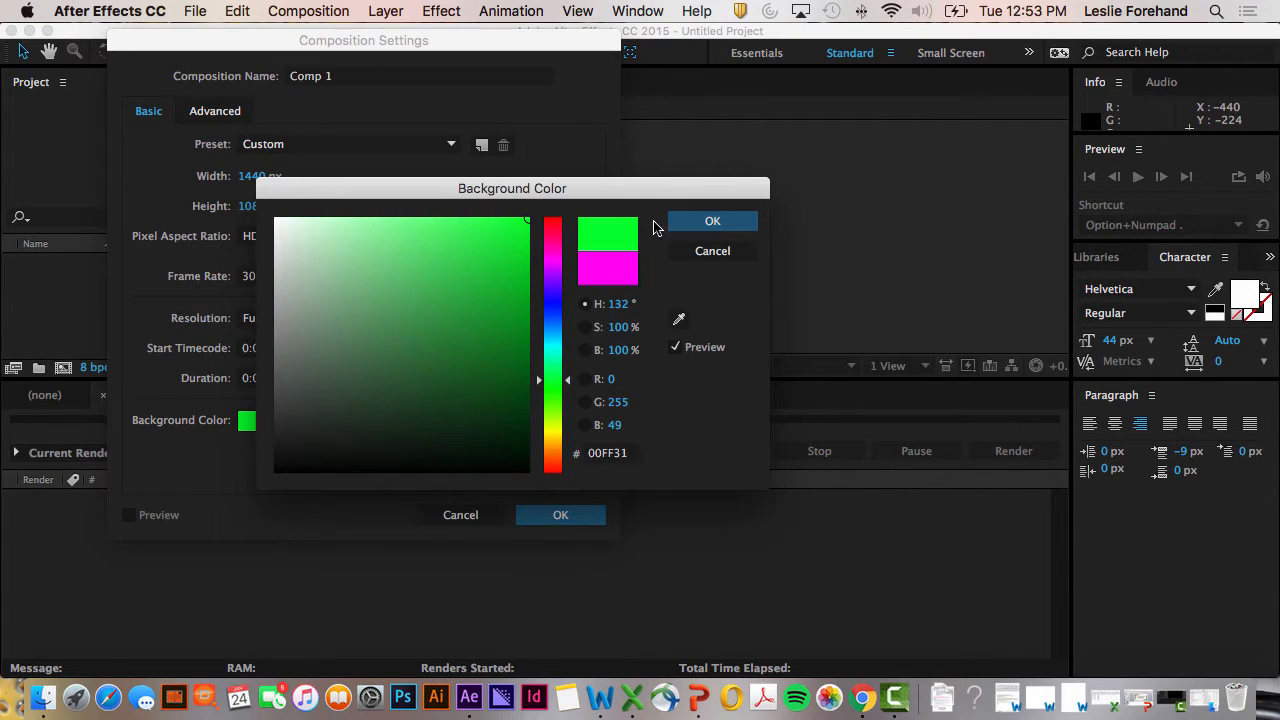
{"action": "left_click", "coordinate": [690, 223]}
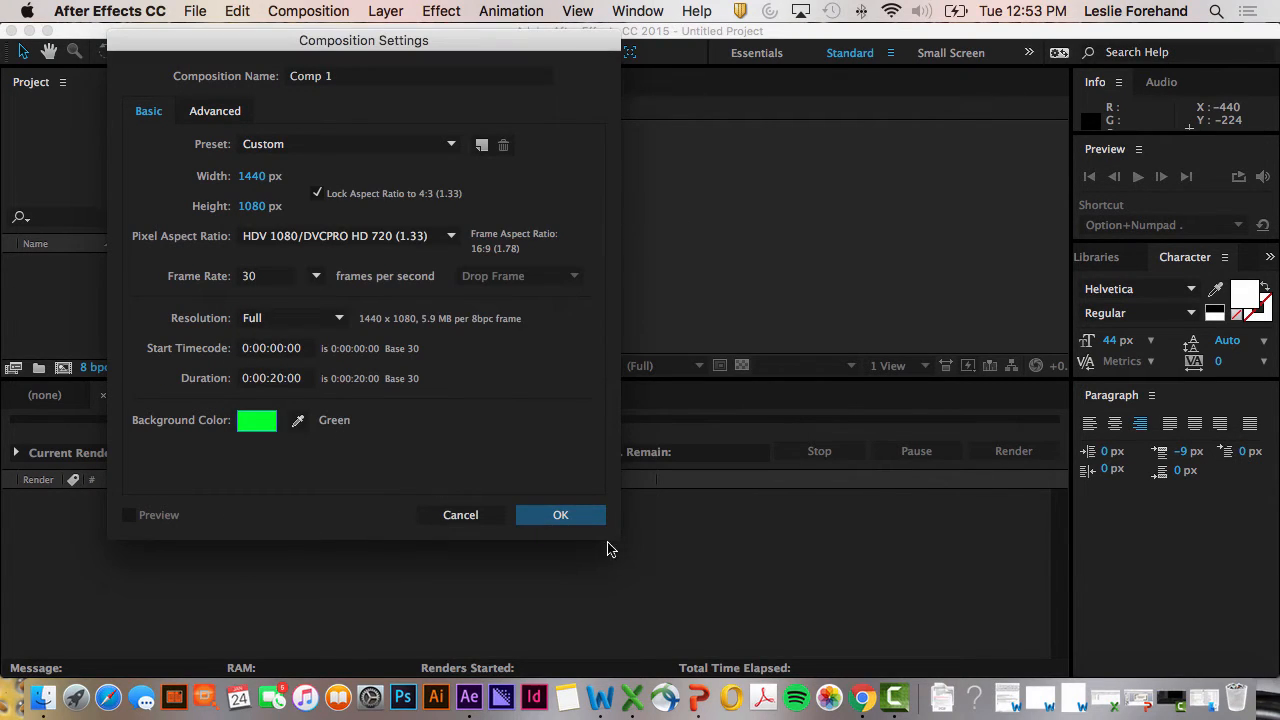
{"action": "left_click", "coordinate": [566, 516]}
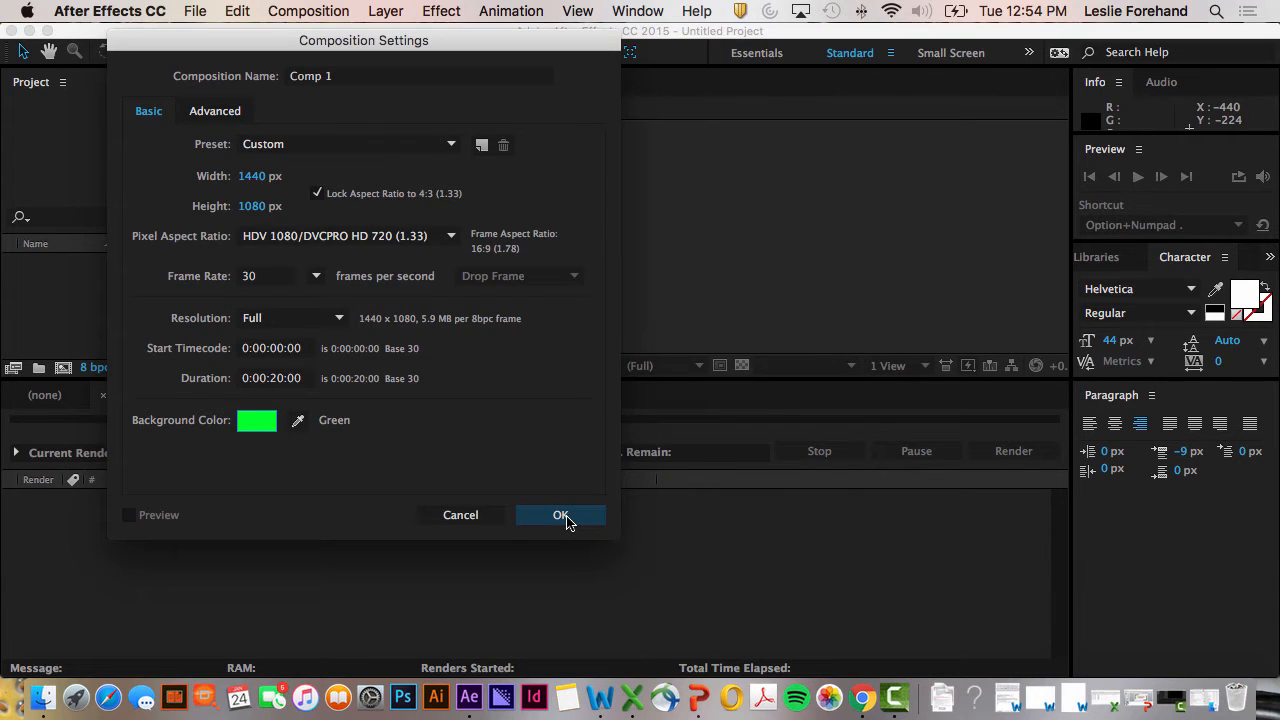
{"action": "left_click", "coordinate": [561, 515]}
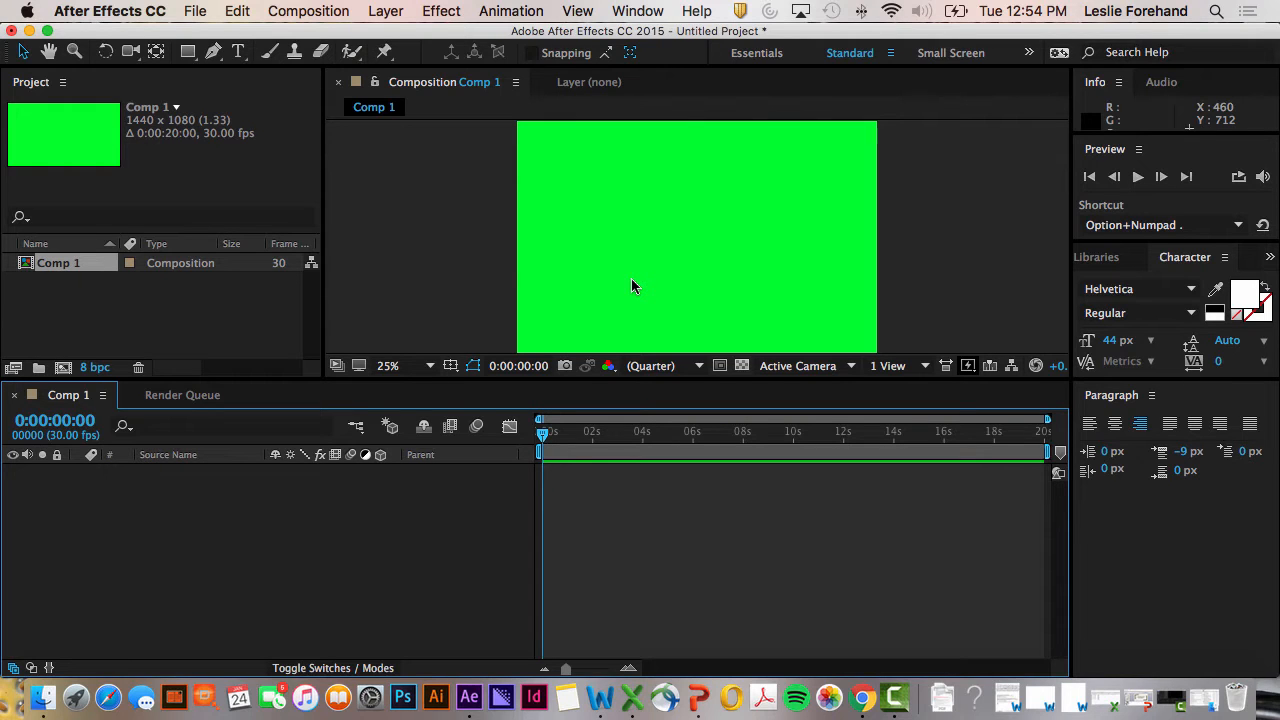
- Switch to Chrome, search for cybox, and open the CyBox file storage through the university IT page's sign-on links
{"action": "left_click", "coordinate": [868, 708]}
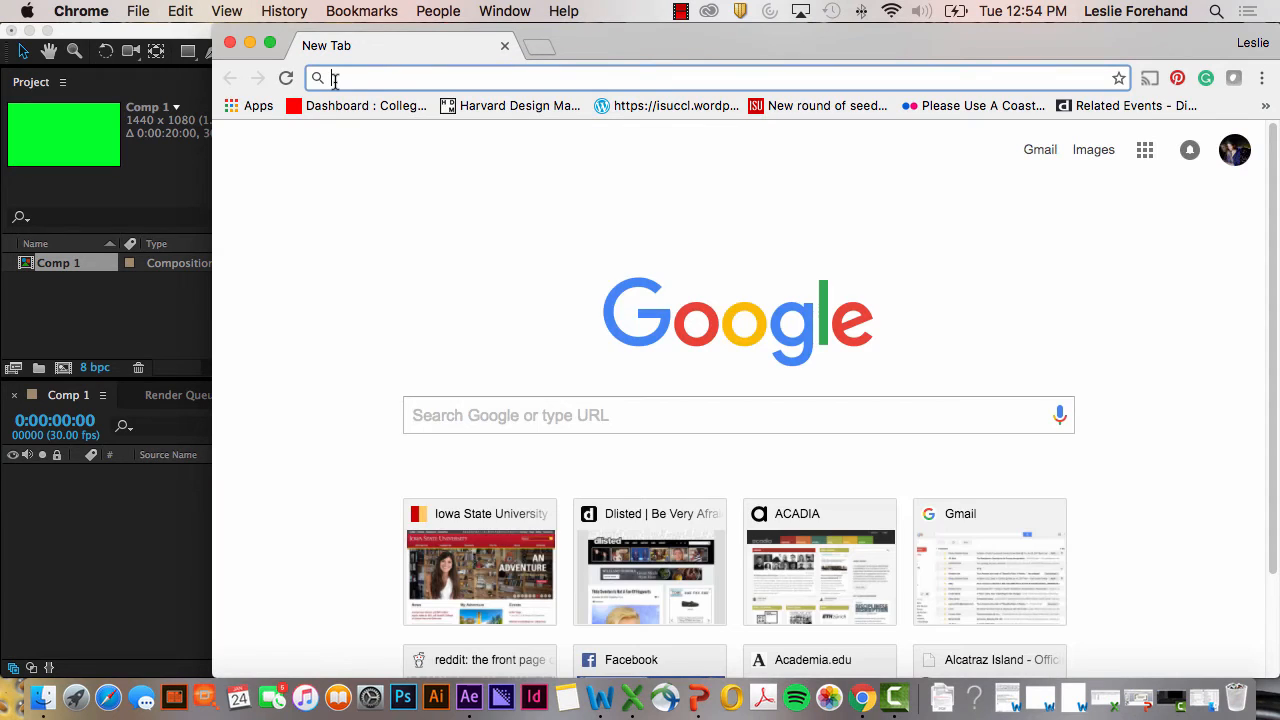
{"action": "type", "text": "cy"}
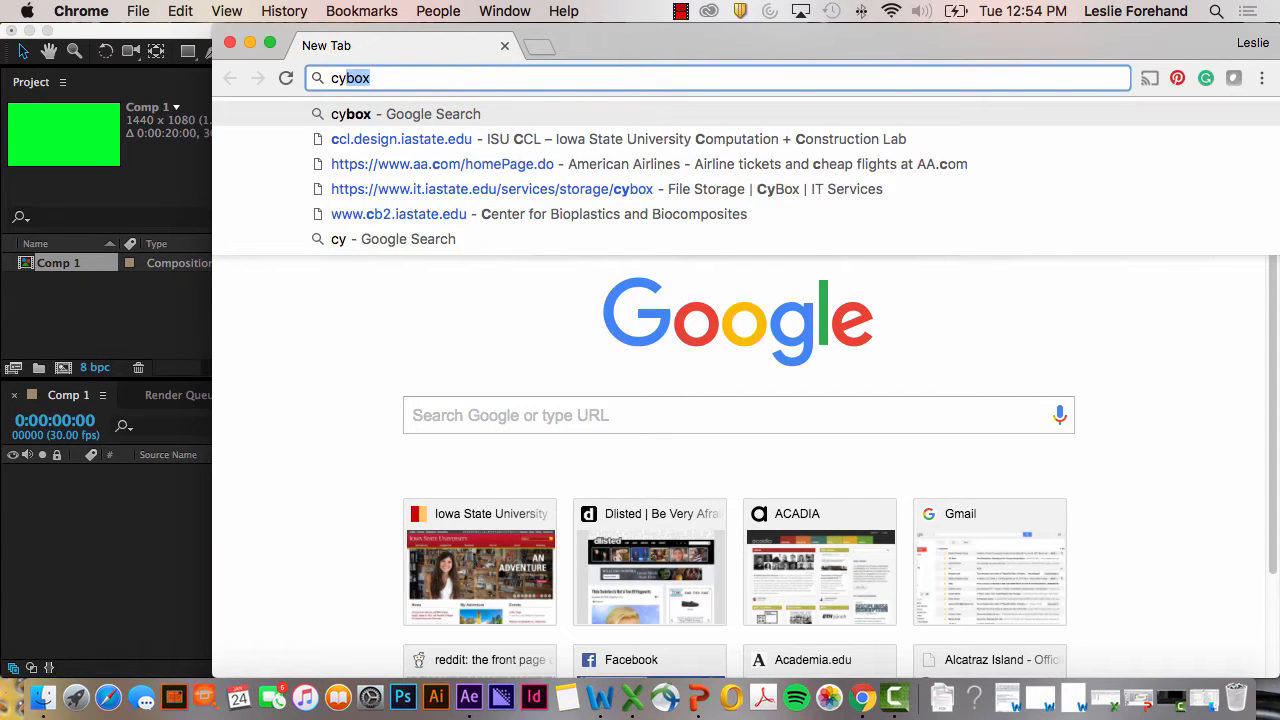
{"action": "type", "text": "b"}
{"action": "key", "text": "Return"}
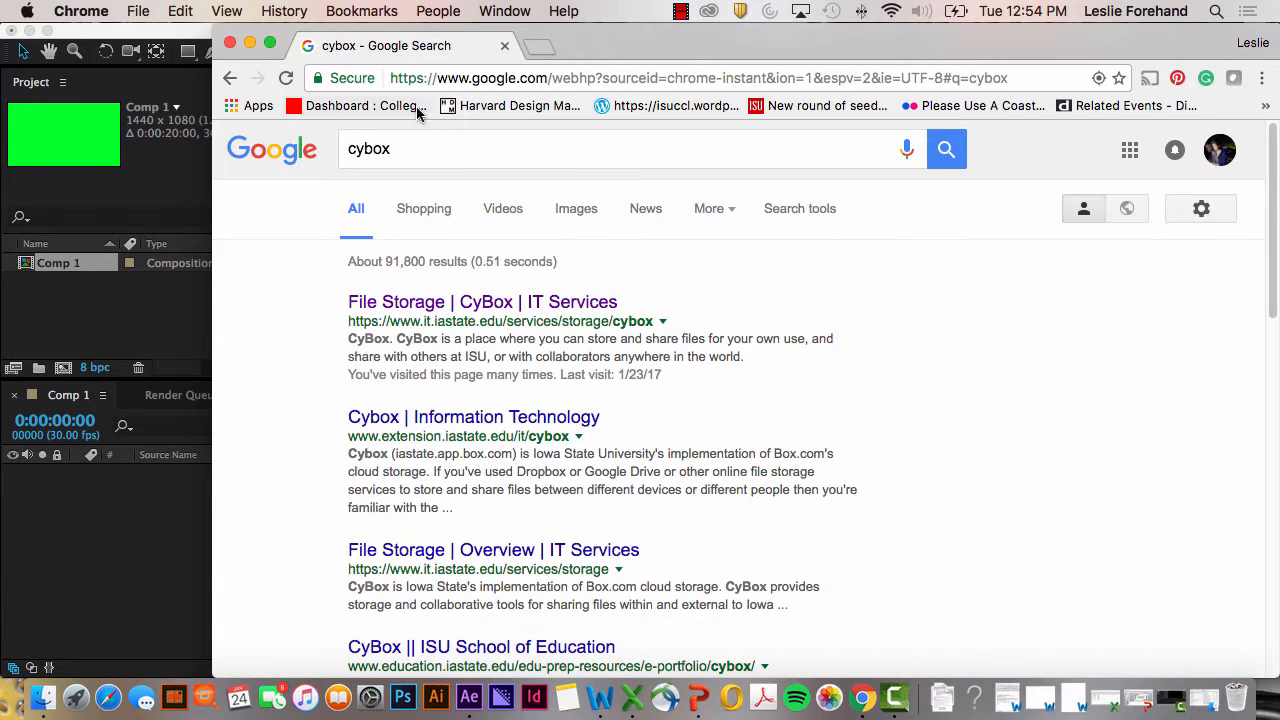
{"action": "left_click", "coordinate": [470, 301]}
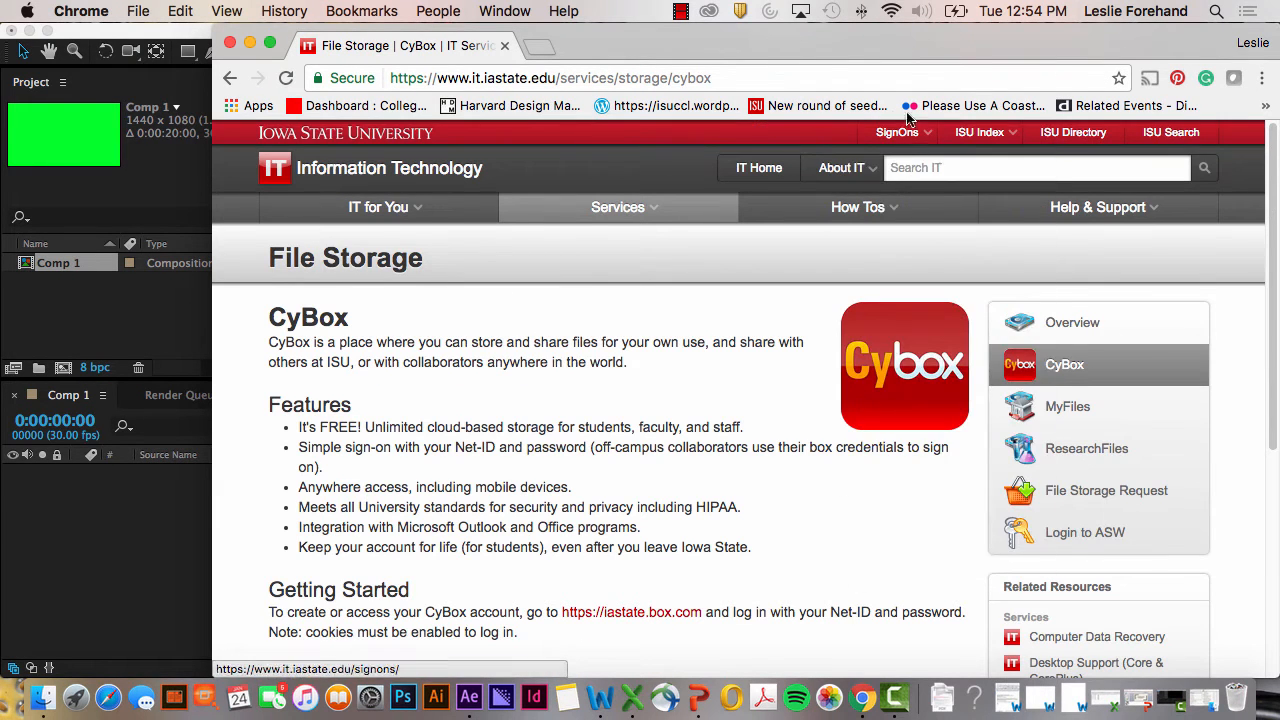
{"action": "mouse_move", "coordinate": [905, 132]}
{"action": "left_click", "coordinate": [920, 308]}
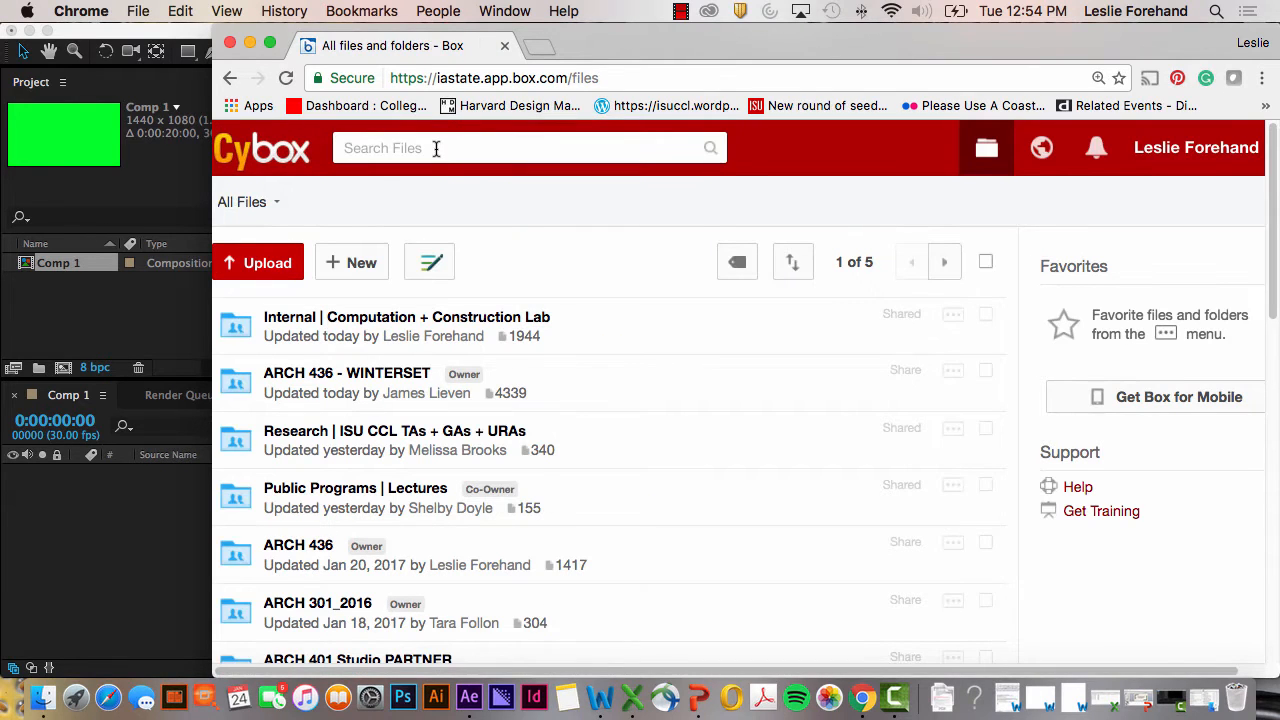
- Search the CyBox files for "Andino"
{"action": "left_click", "coordinate": [436, 148]}
{"action": "type", "text": "Adino"}
{"action": "key", "text": "Return"}
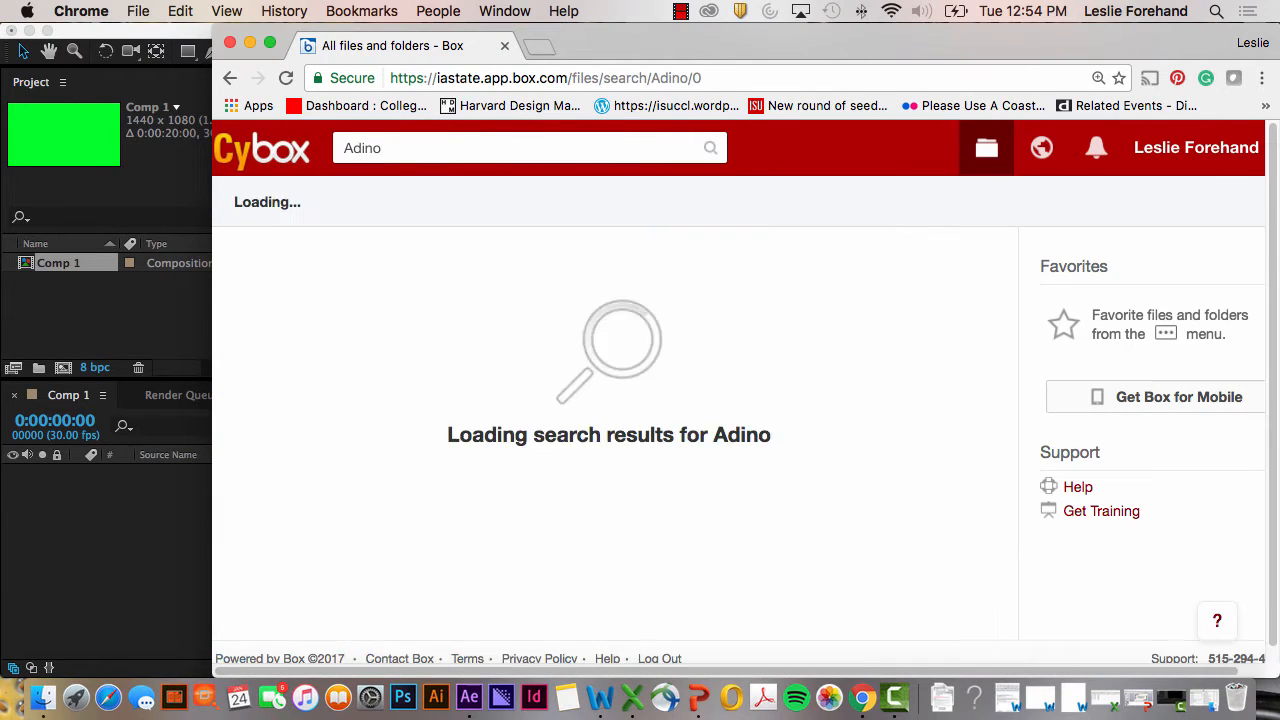
{"action": "left_click", "coordinate": [359, 147]}
{"action": "type", "text": "n"}
{"action": "key", "text": "Return"}
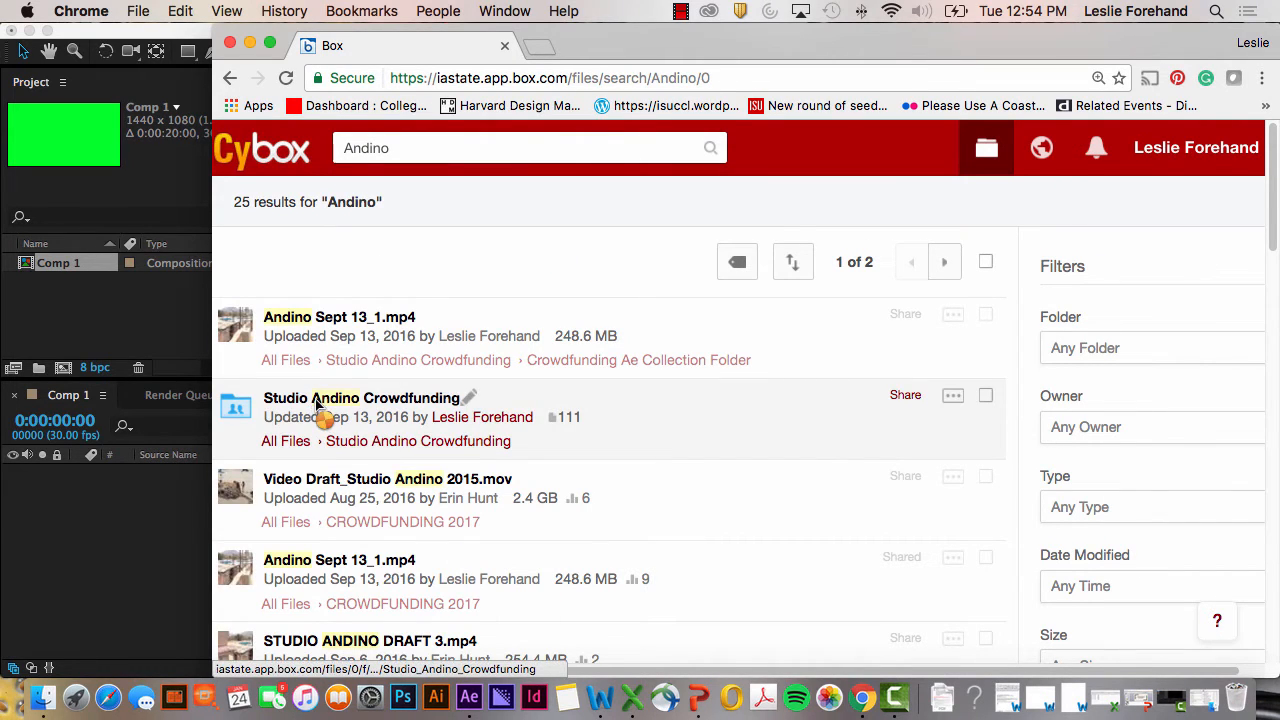
- Open the (Footage) folder inside Studio Andino Crowdfunding's Crowdfunding Ae Collection Folder
{"action": "left_click", "coordinate": [317, 400]}
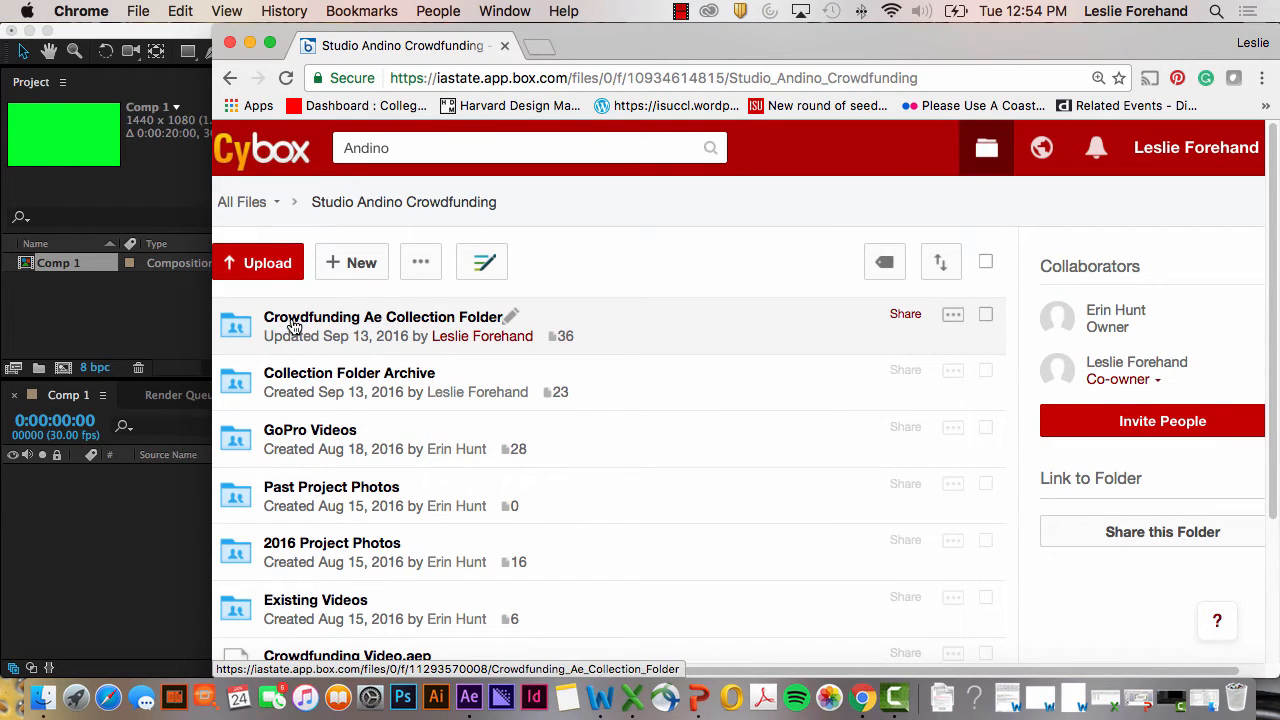
{"action": "left_click", "coordinate": [293, 325]}
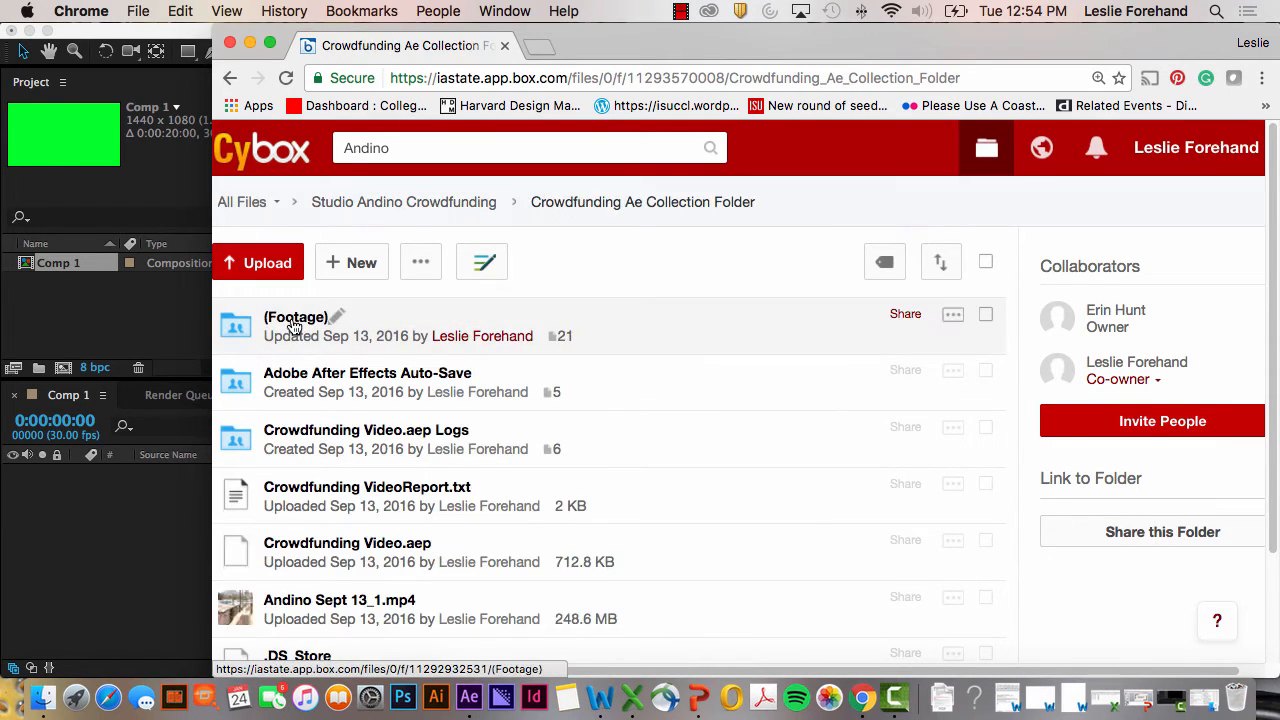
{"action": "scroll", "coordinate": [280, 375], "scroll_direction": "down", "scroll_amount": 1}
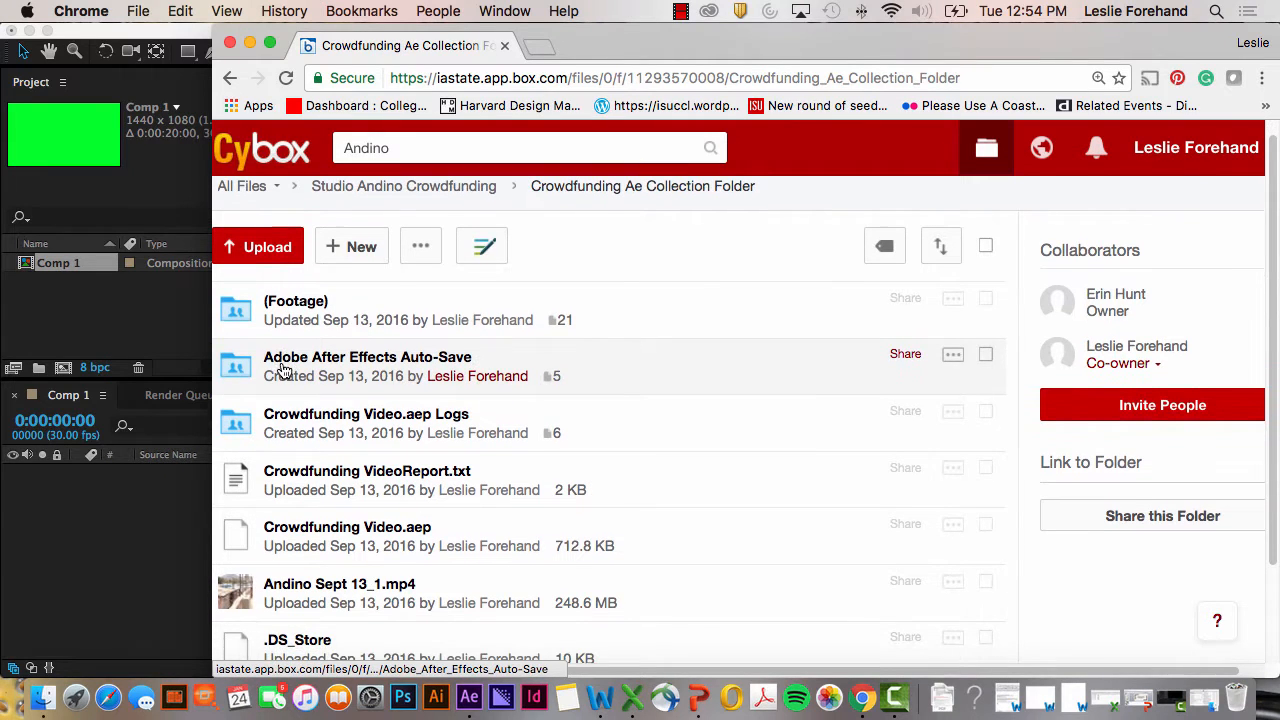
{"action": "left_click", "coordinate": [283, 323]}
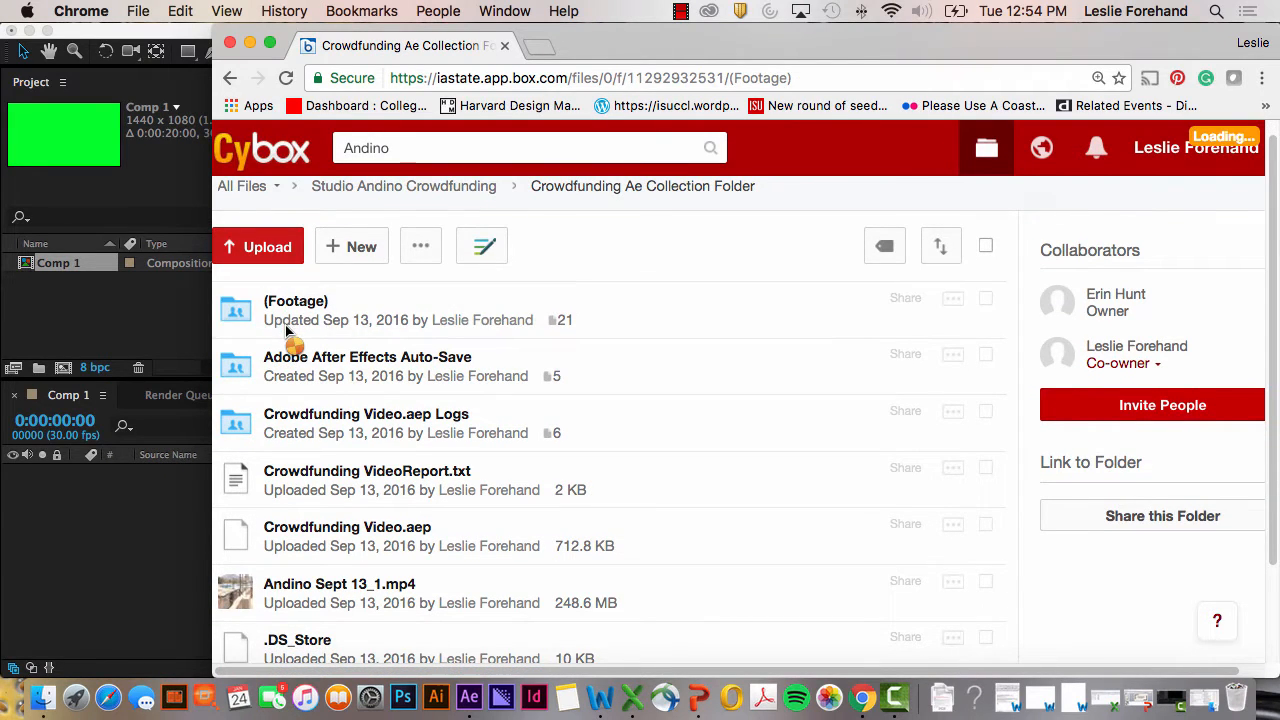
- Examine the video, audio and image files on both pages of the (Footage) folder
{"action": "scroll", "coordinate": [330, 298], "scroll_direction": "down", "scroll_amount": 3}
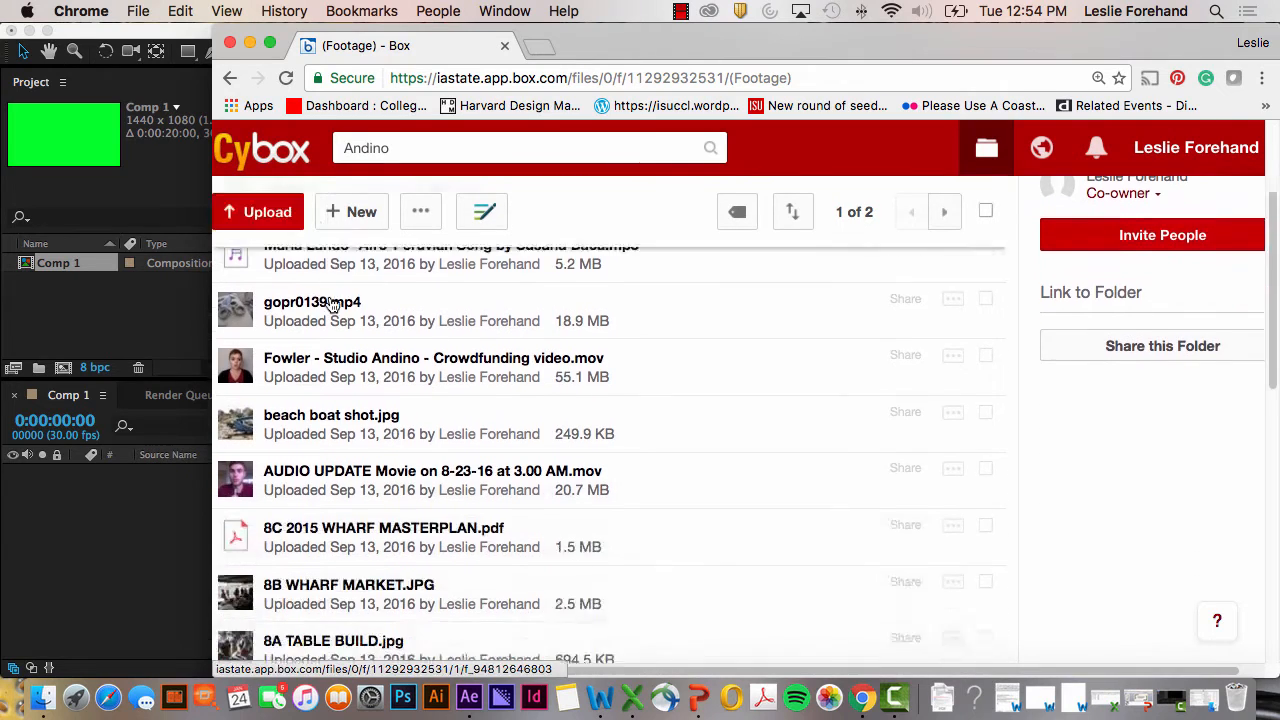
{"action": "scroll", "coordinate": [338, 300], "scroll_direction": "up", "scroll_amount": 2}
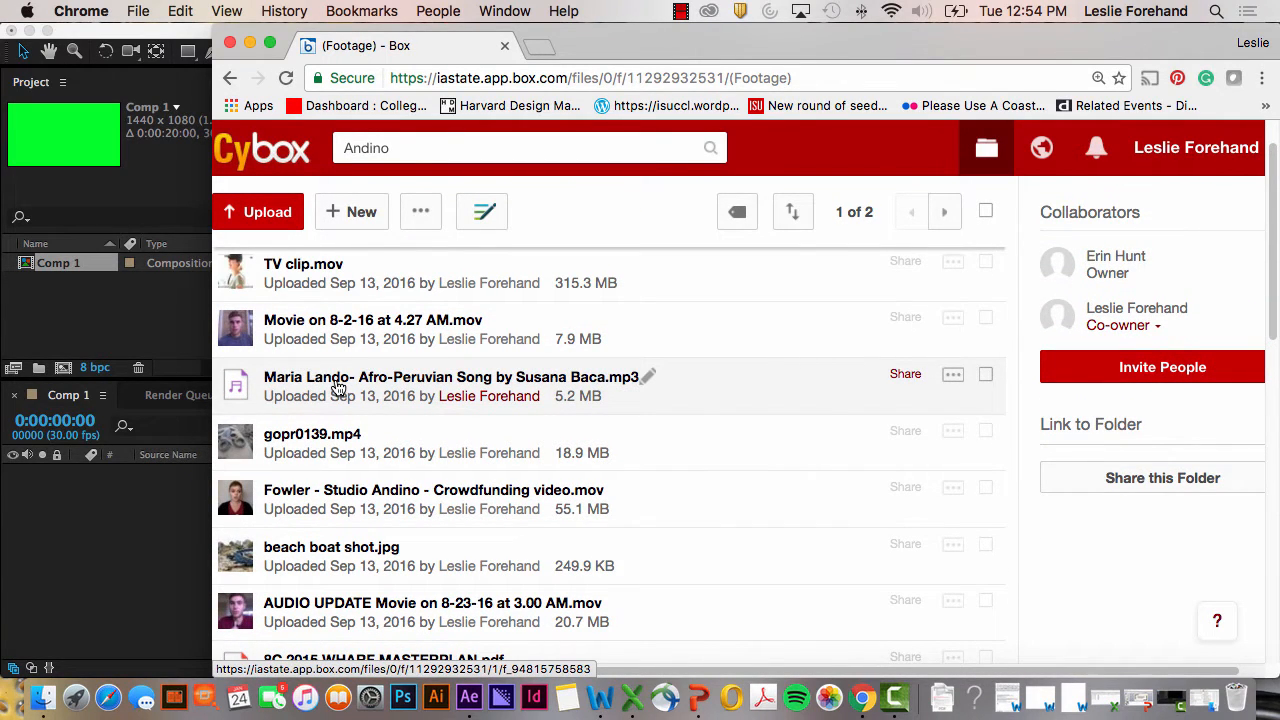
{"action": "mouse_move", "coordinate": [318, 443]}
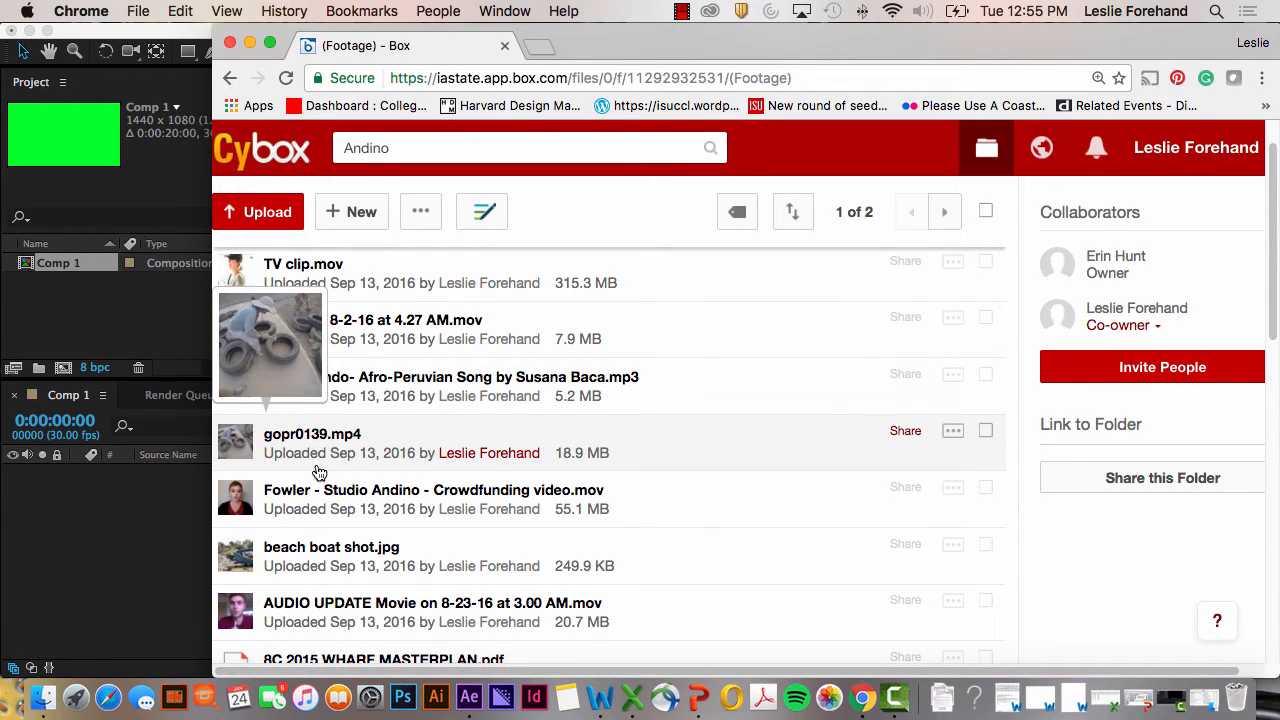
{"action": "mouse_move", "coordinate": [312, 487]}
{"action": "scroll", "coordinate": [308, 498], "scroll_direction": "down", "scroll_amount": 6}
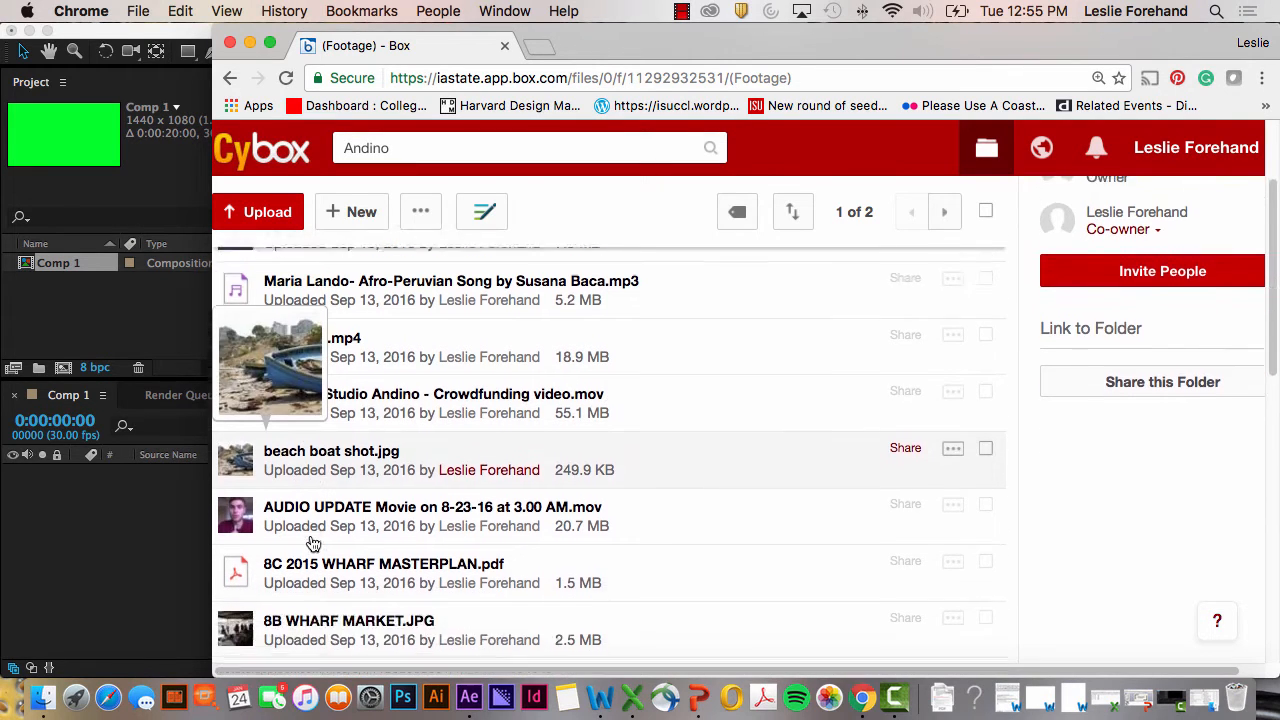
{"action": "scroll", "coordinate": [310, 540], "scroll_direction": "down", "scroll_amount": 6}
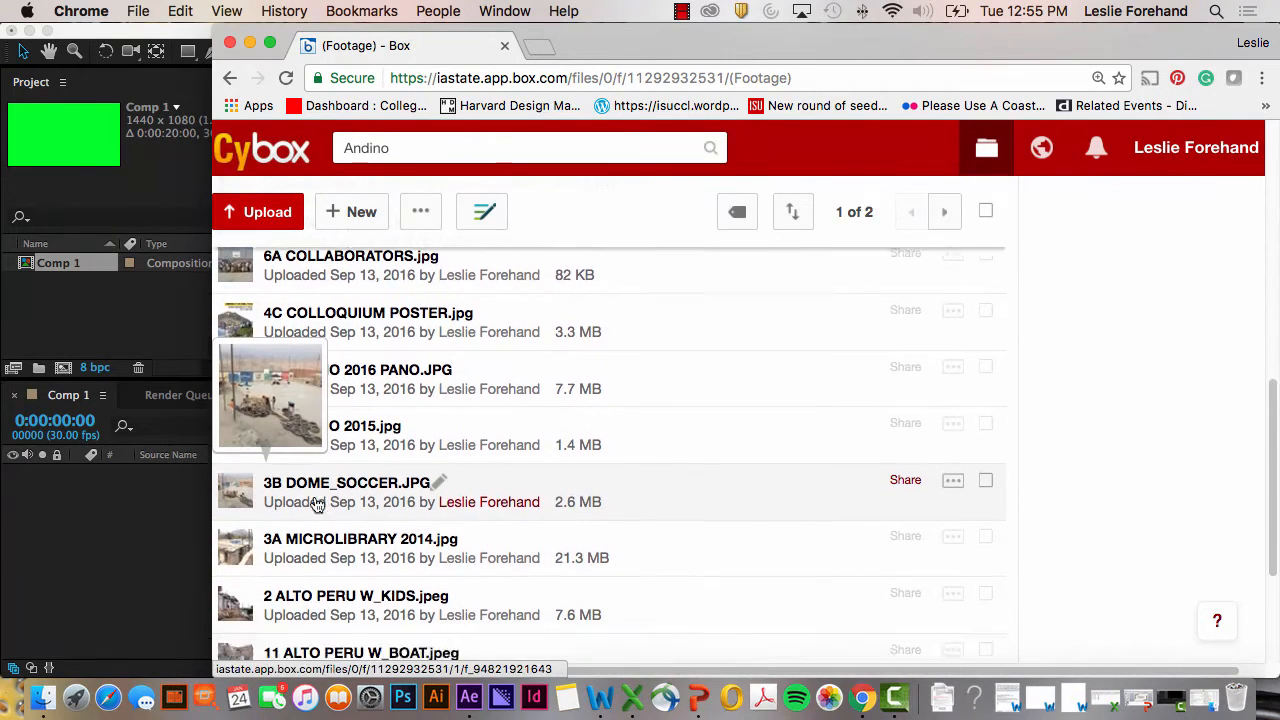
{"action": "scroll", "coordinate": [312, 505], "scroll_direction": "down", "scroll_amount": 3}
{"action": "scroll", "coordinate": [315, 505], "scroll_direction": "down", "scroll_amount": 3}
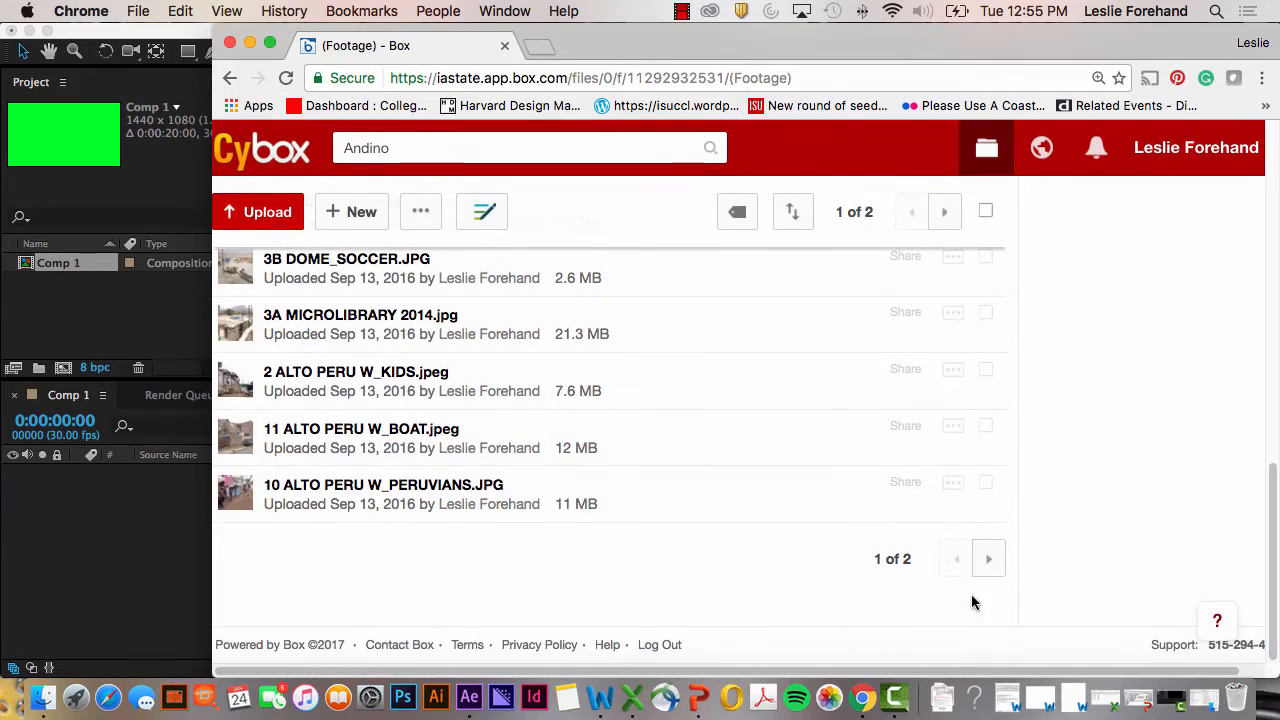
{"action": "scroll", "coordinate": [812, 574], "scroll_direction": "up", "scroll_amount": 3}
{"action": "scroll", "coordinate": [790, 575], "scroll_direction": "up", "scroll_amount": 10}
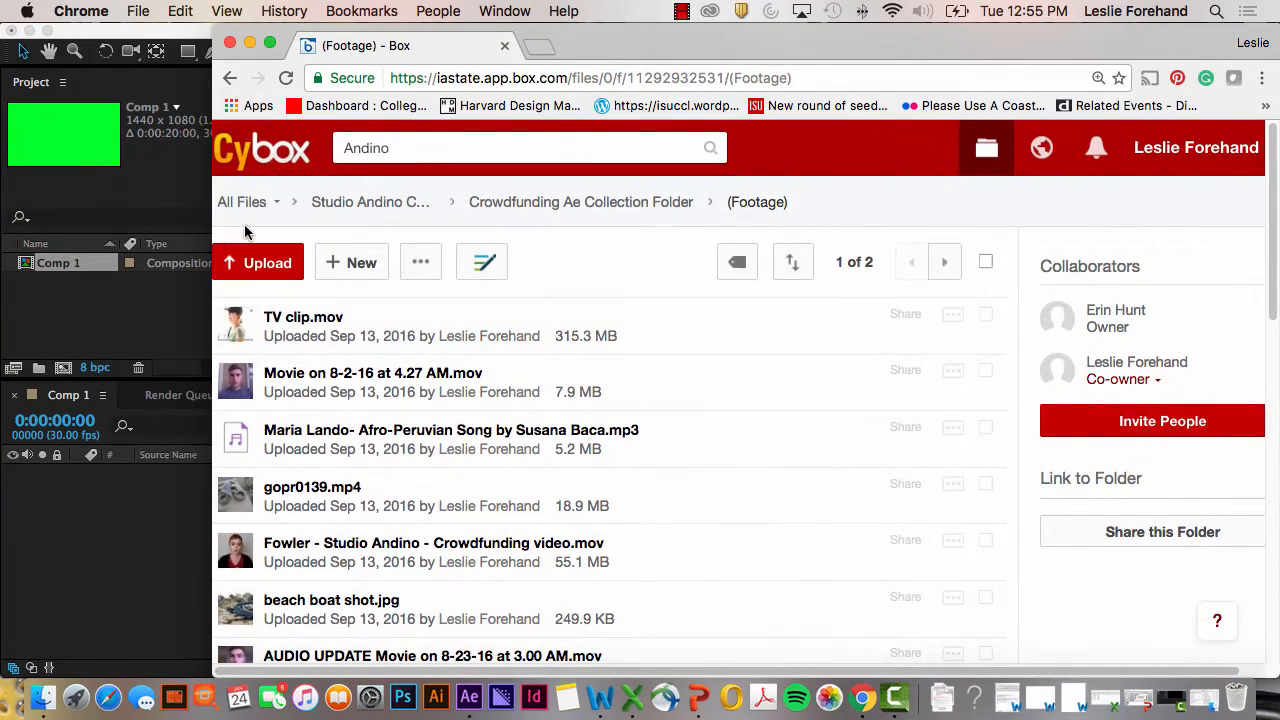
{"action": "scroll", "coordinate": [320, 408], "scroll_direction": "down", "scroll_amount": 10}
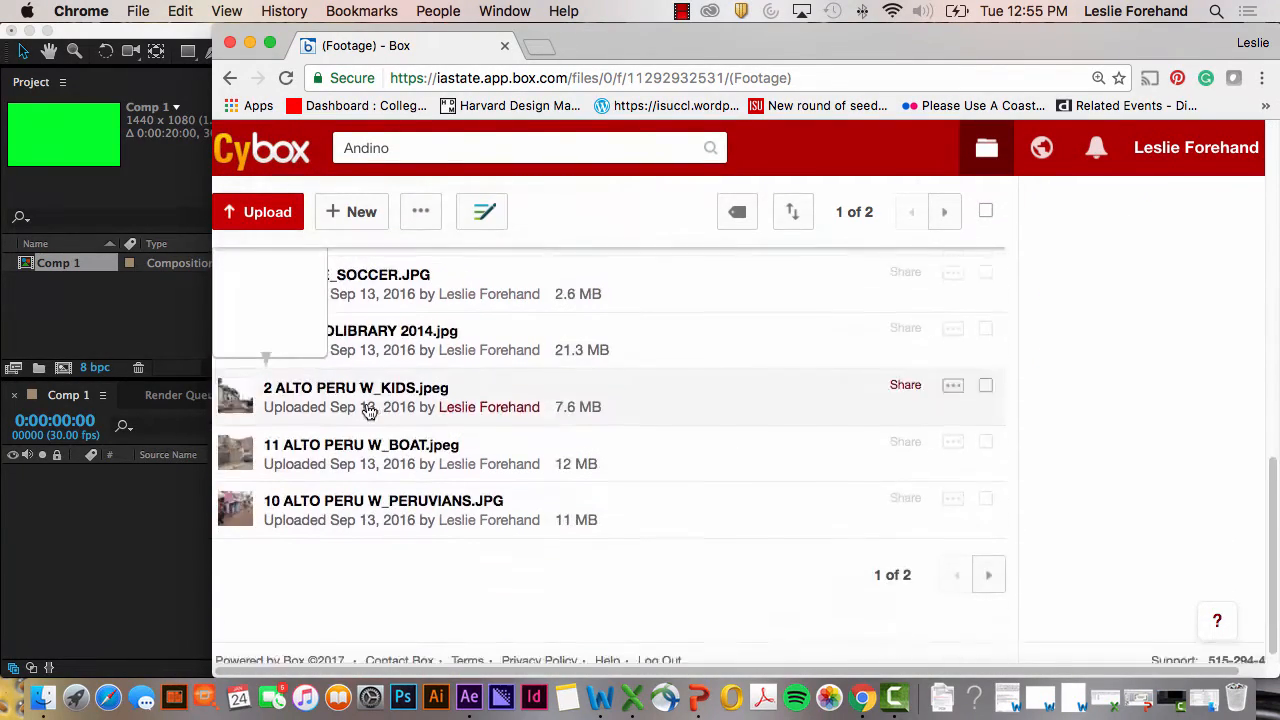
{"action": "left_click", "coordinate": [979, 570]}
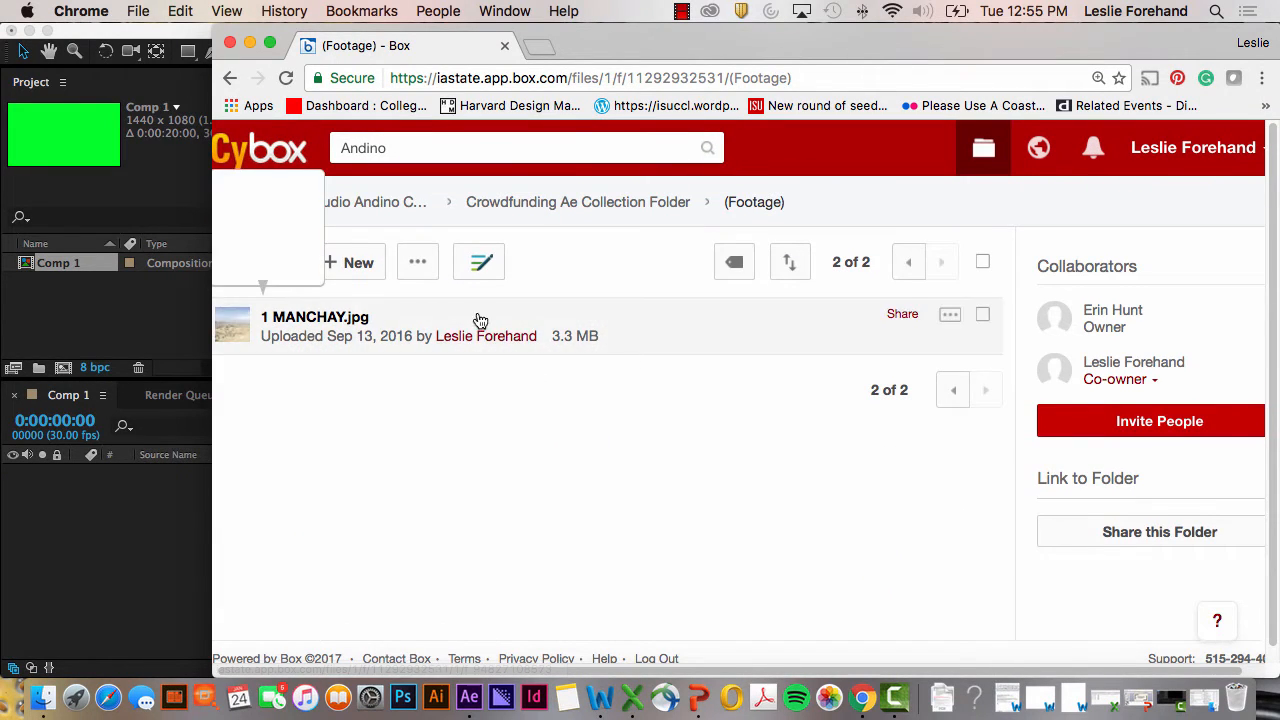
{"action": "left_click", "coordinate": [950, 390]}
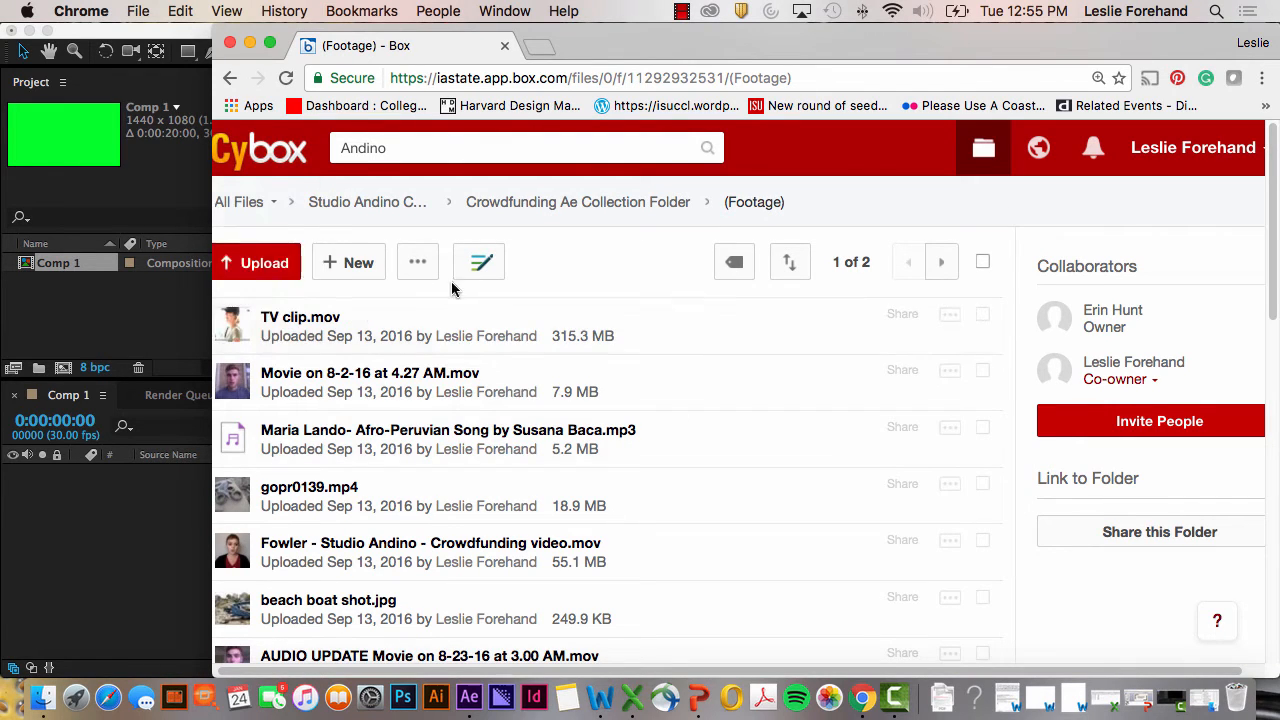
- Switch back to After Effects and deselect Comp 1 in the project
{"action": "left_click", "coordinate": [147, 296]}
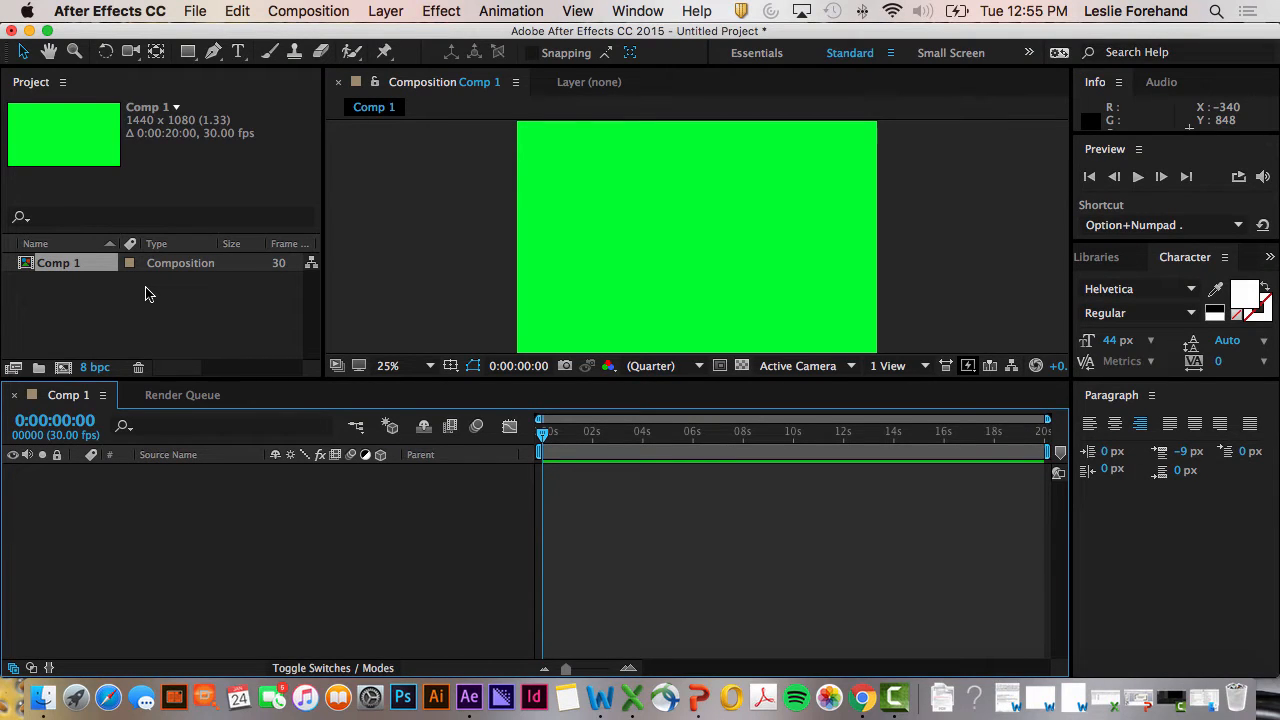
{"action": "left_click", "coordinate": [147, 294]}
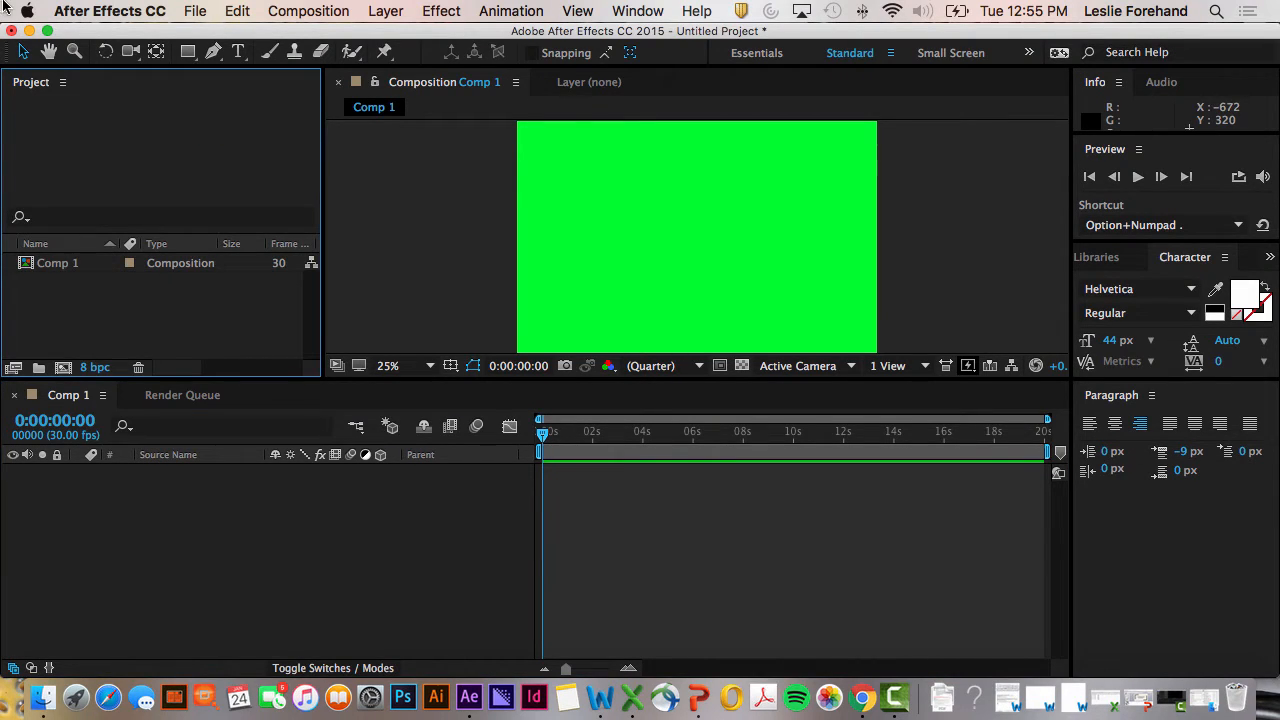
- Open the dialog for importing multiple files into the project
{"action": "left_click", "coordinate": [195, 10]}
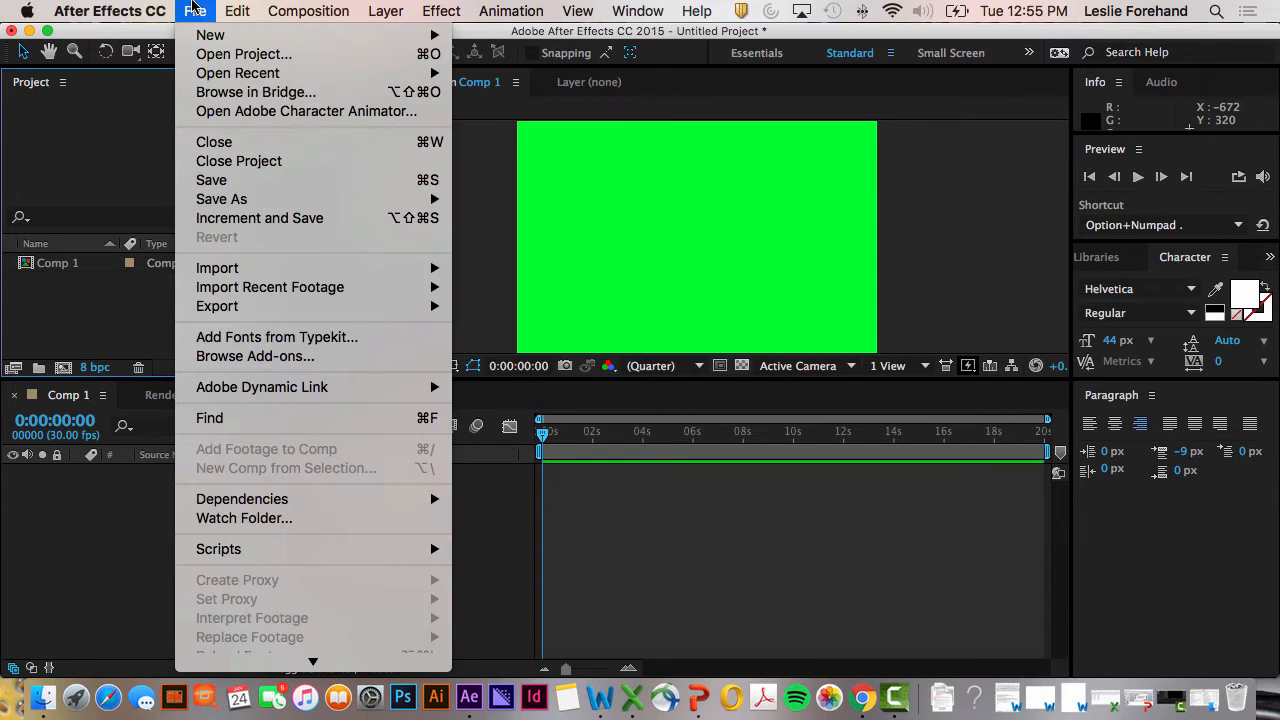
{"action": "mouse_move", "coordinate": [245, 281]}
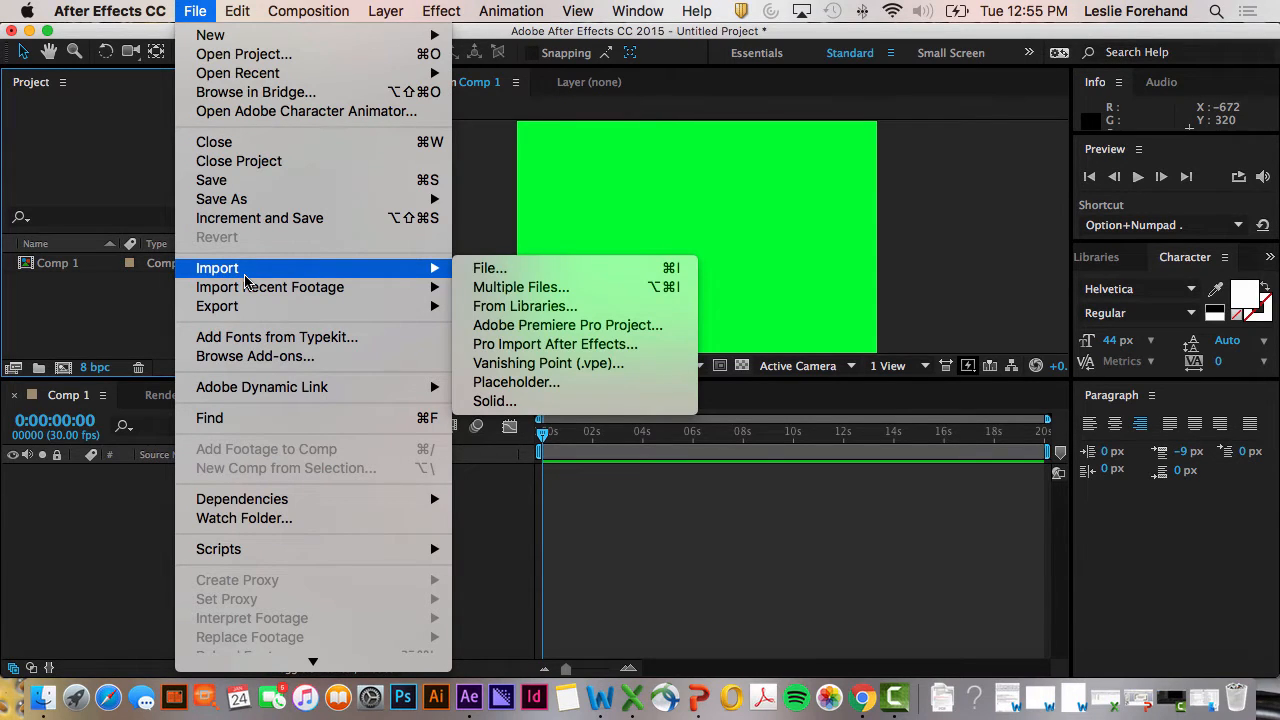
{"action": "left_click", "coordinate": [528, 289]}
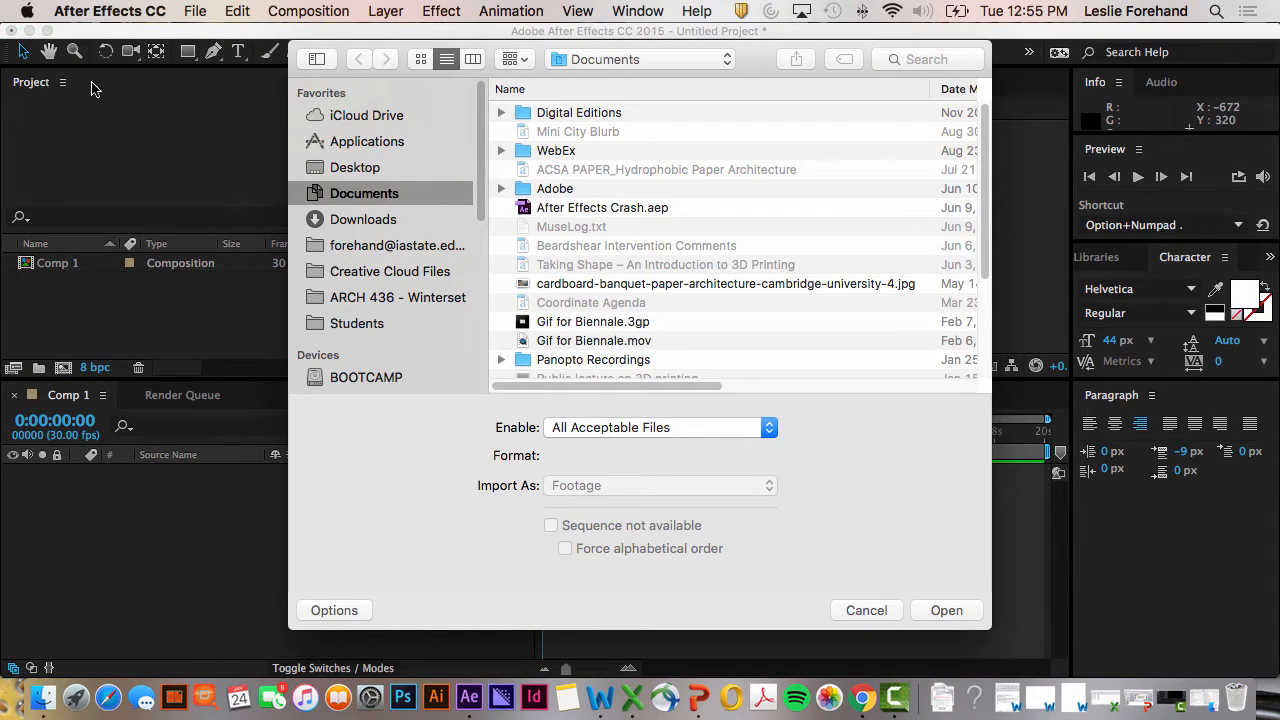
{"action": "left_click", "coordinate": [360, 378]}
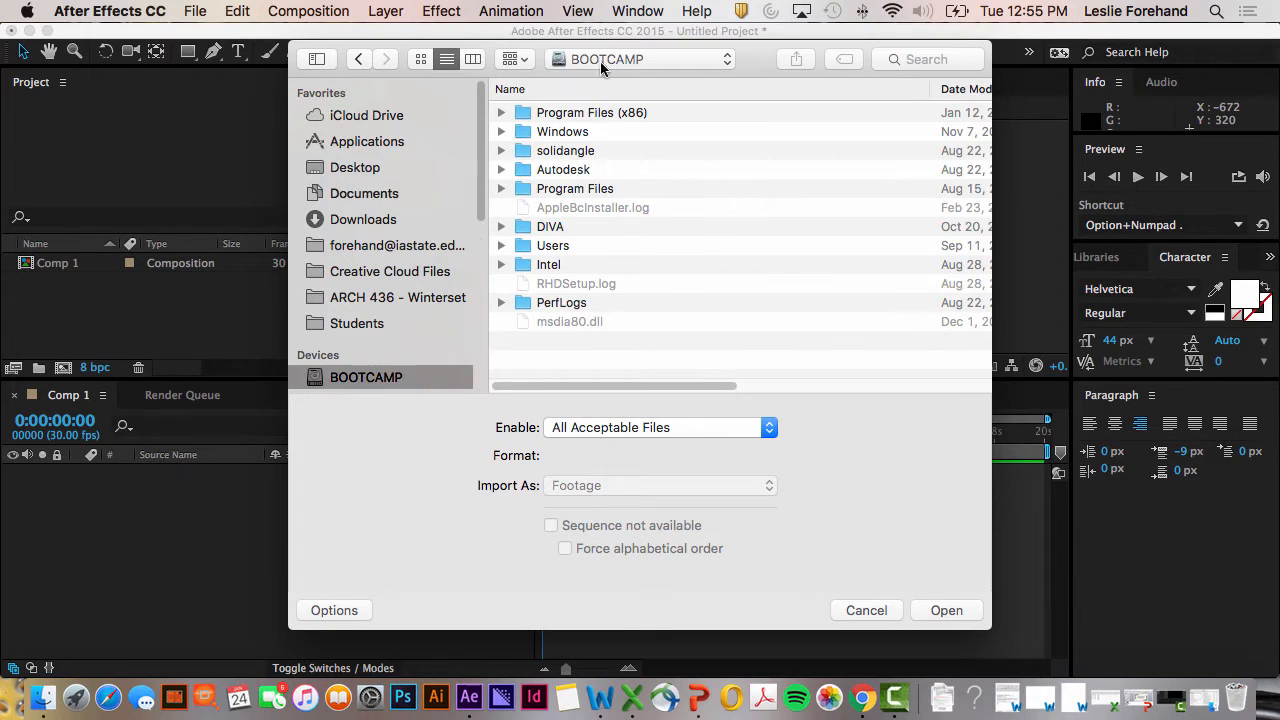
{"action": "left_click", "coordinate": [580, 129]}
{"action": "double_click", "coordinate": [580, 129]}
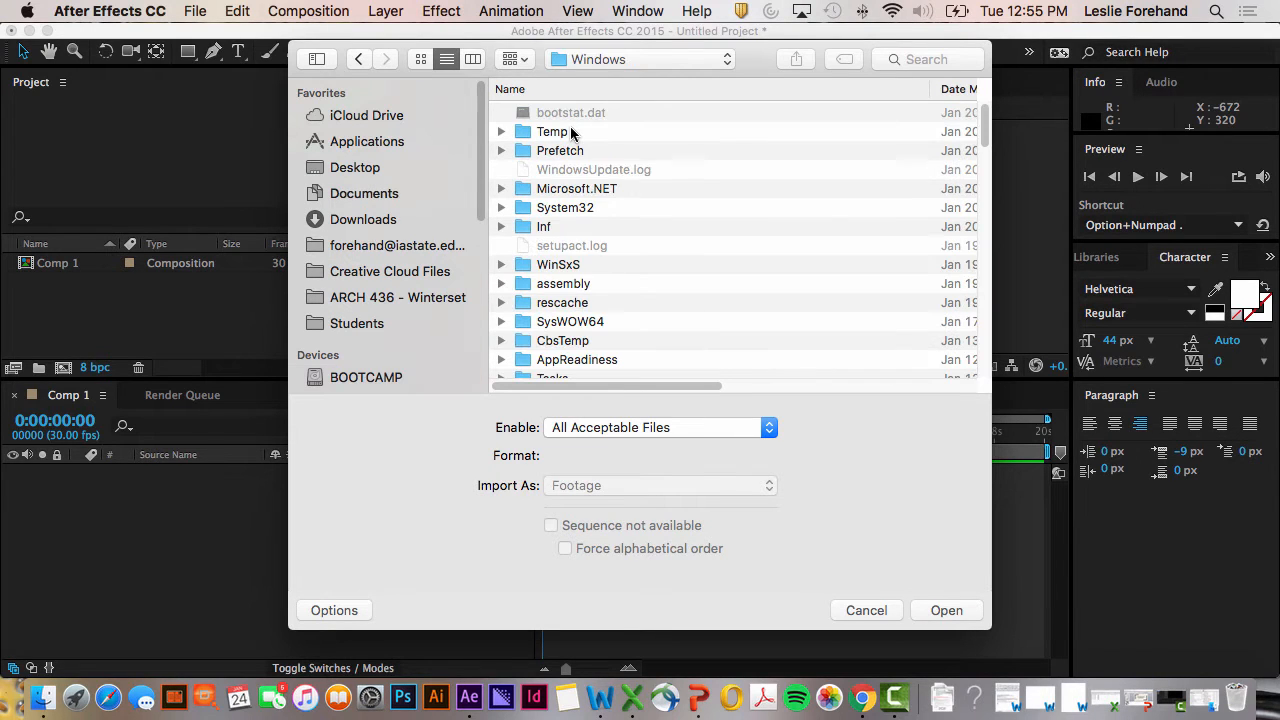
{"action": "scroll", "coordinate": [571, 232], "scroll_direction": "down", "scroll_amount": 10}
{"action": "scroll", "coordinate": [564, 267], "scroll_direction": "up", "scroll_amount": 5}
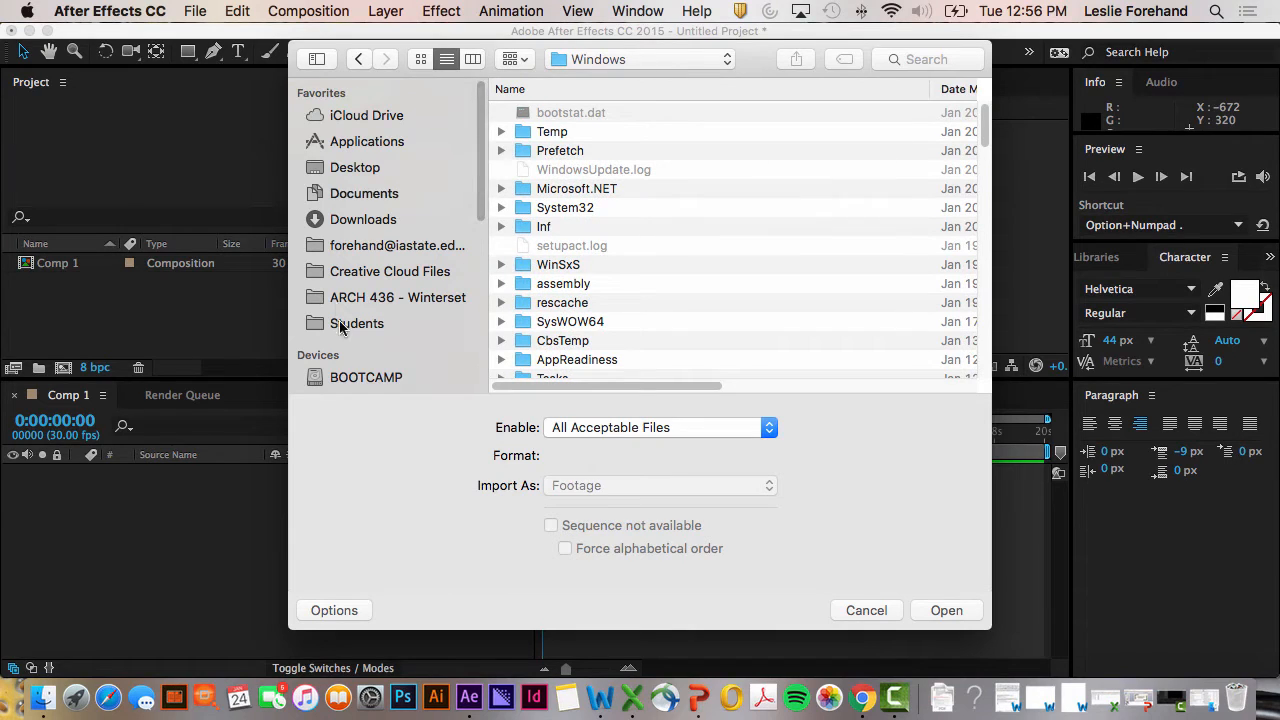
- Browse BOOTCAMP's Users folder to the instructor's Desktop and open ARCH 436, 03_Rhino to 3Ds Max, Tiff Sequence
{"action": "left_click", "coordinate": [340, 377]}
{"action": "left_click", "coordinate": [545, 245]}
{"action": "double_click", "coordinate": [545, 245]}
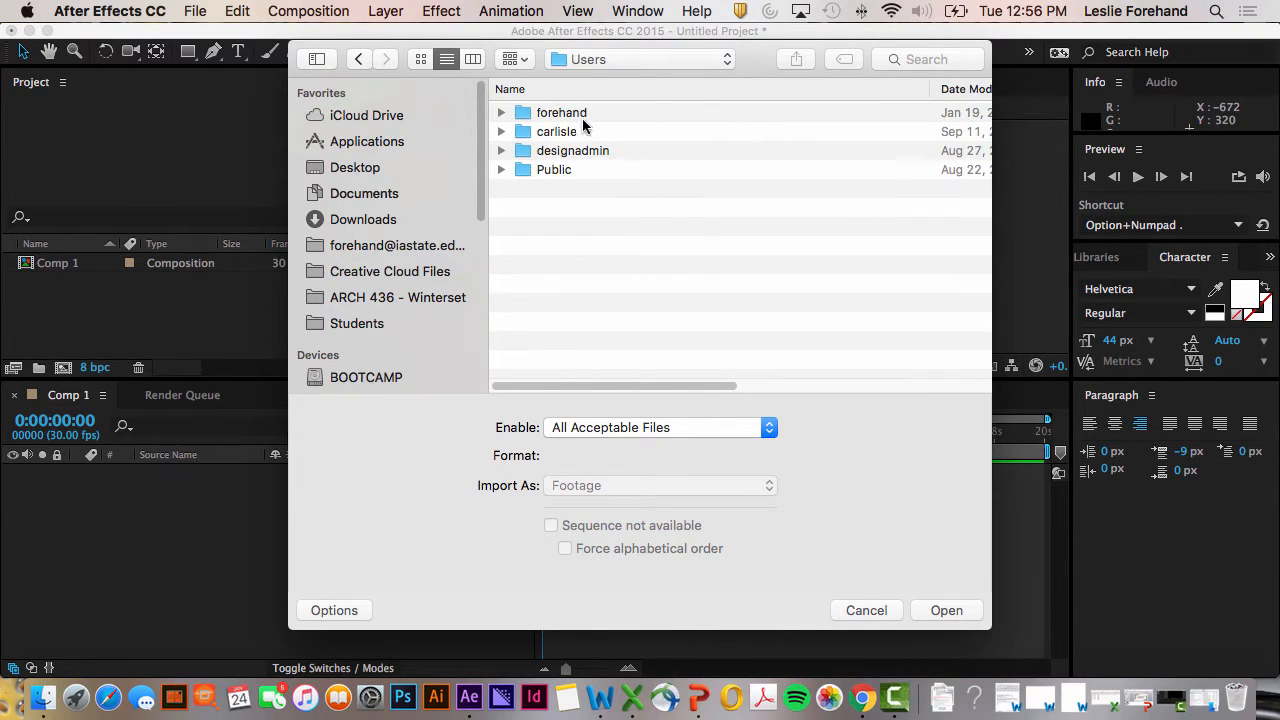
{"action": "double_click", "coordinate": [560, 114]}
{"action": "double_click", "coordinate": [560, 150]}
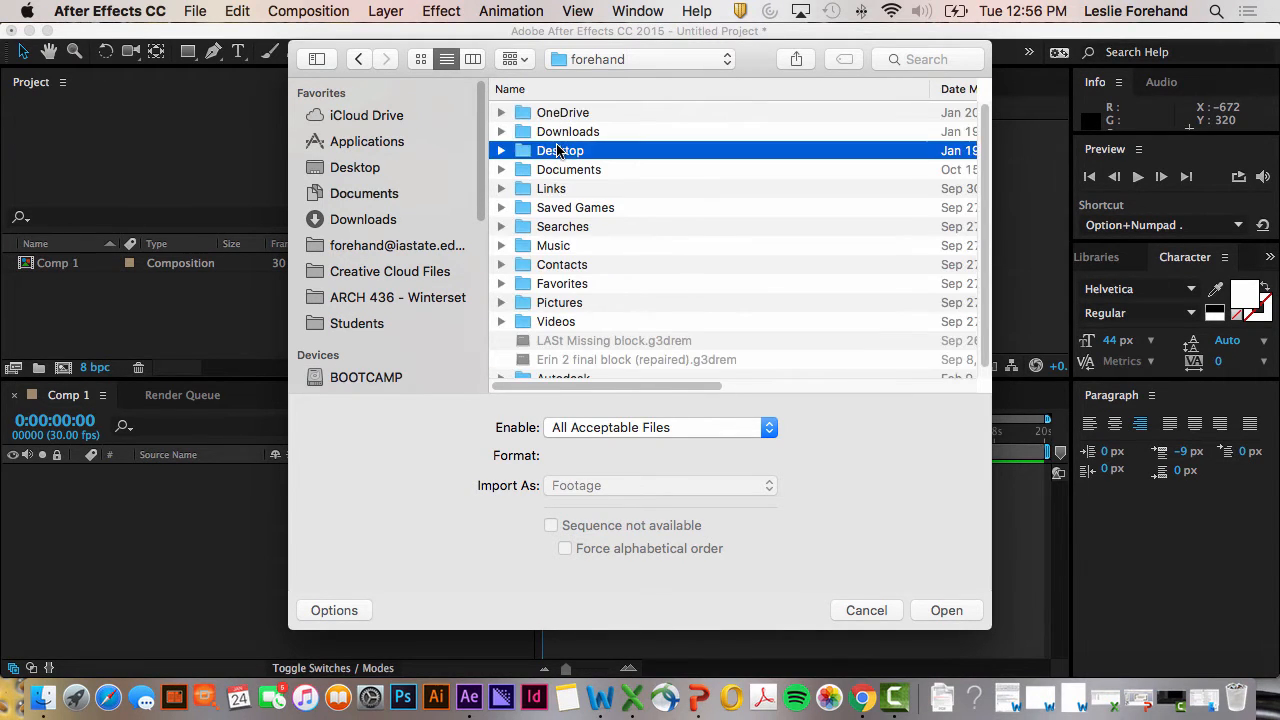
{"action": "double_click", "coordinate": [545, 131]}
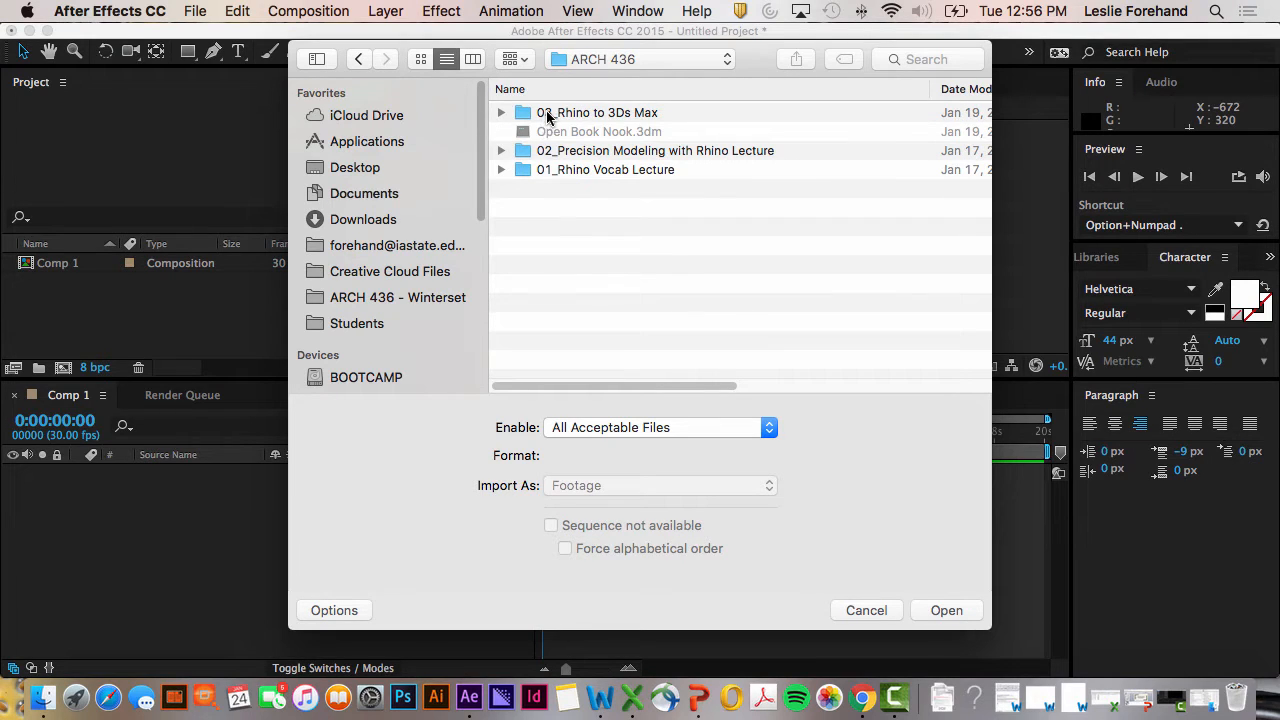
{"action": "double_click", "coordinate": [546, 114]}
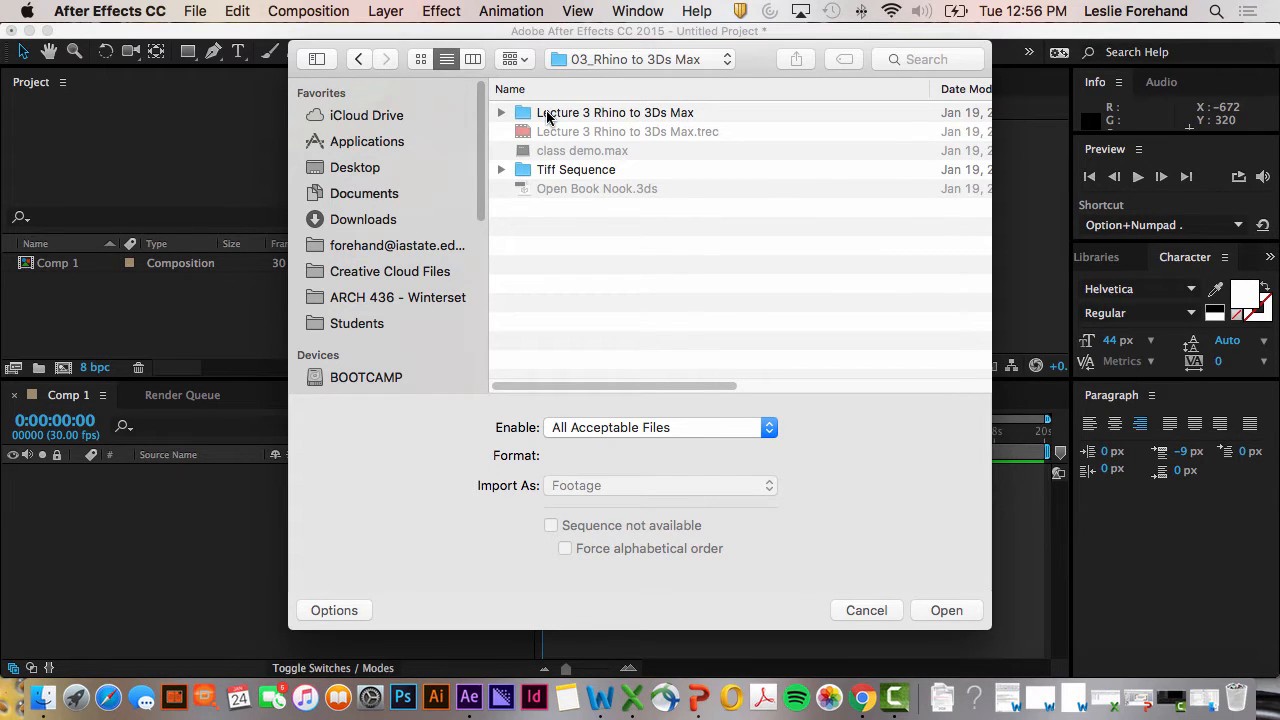
{"action": "double_click", "coordinate": [548, 170]}
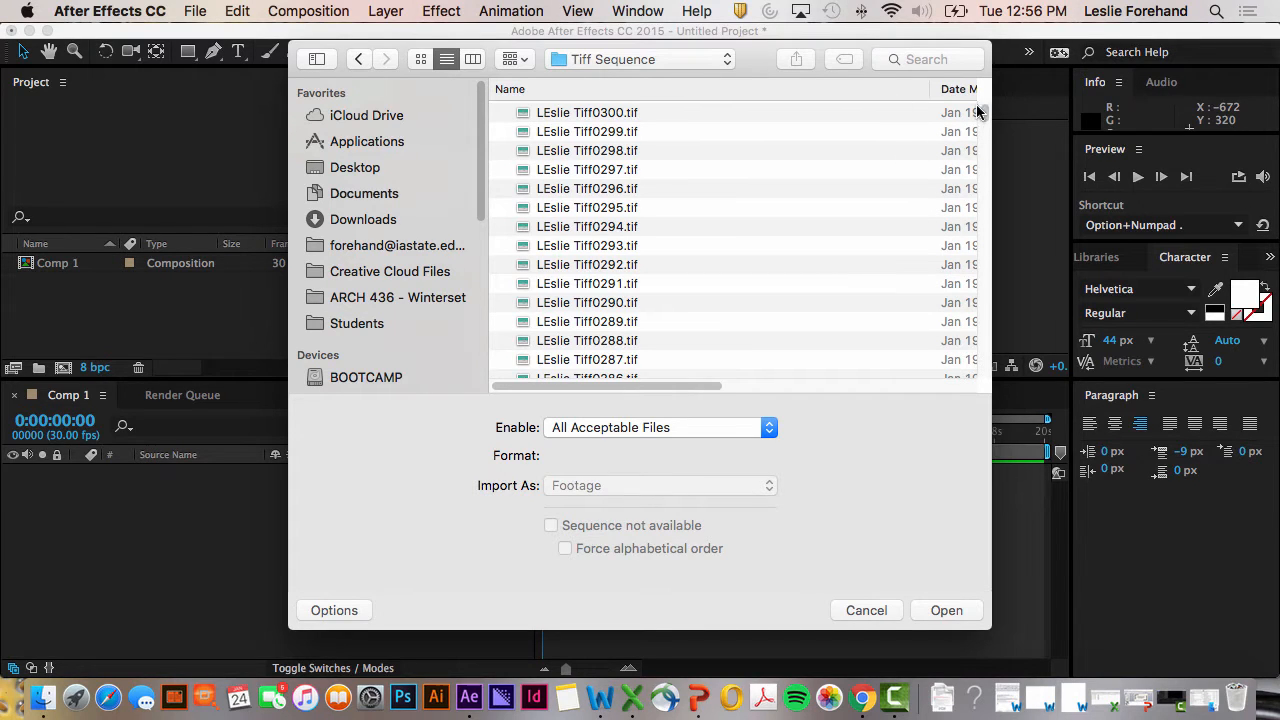
- Import the rendered frames as a TIFF Sequence starting from the file numbered 0000, and finish the multiple-file import
{"action": "left_click_drag", "start_coordinate": [980, 114], "coordinate": [976, 450]}
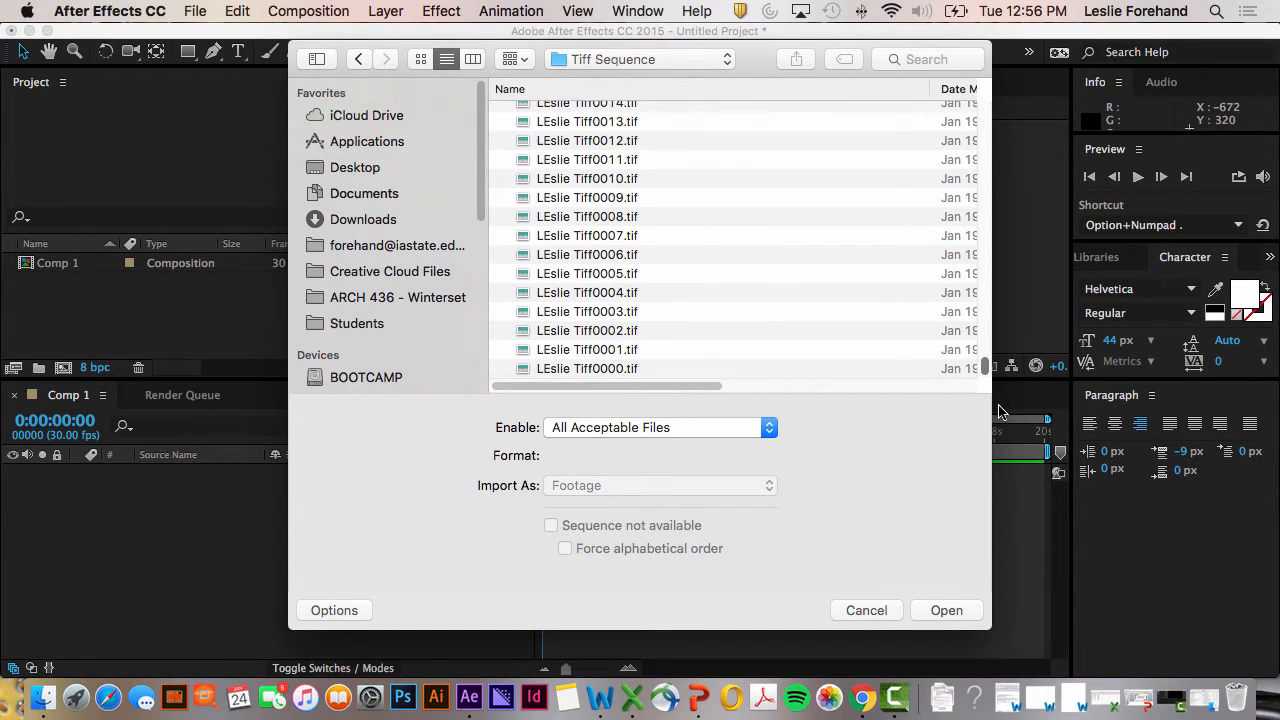
{"action": "left_click", "coordinate": [567, 371]}
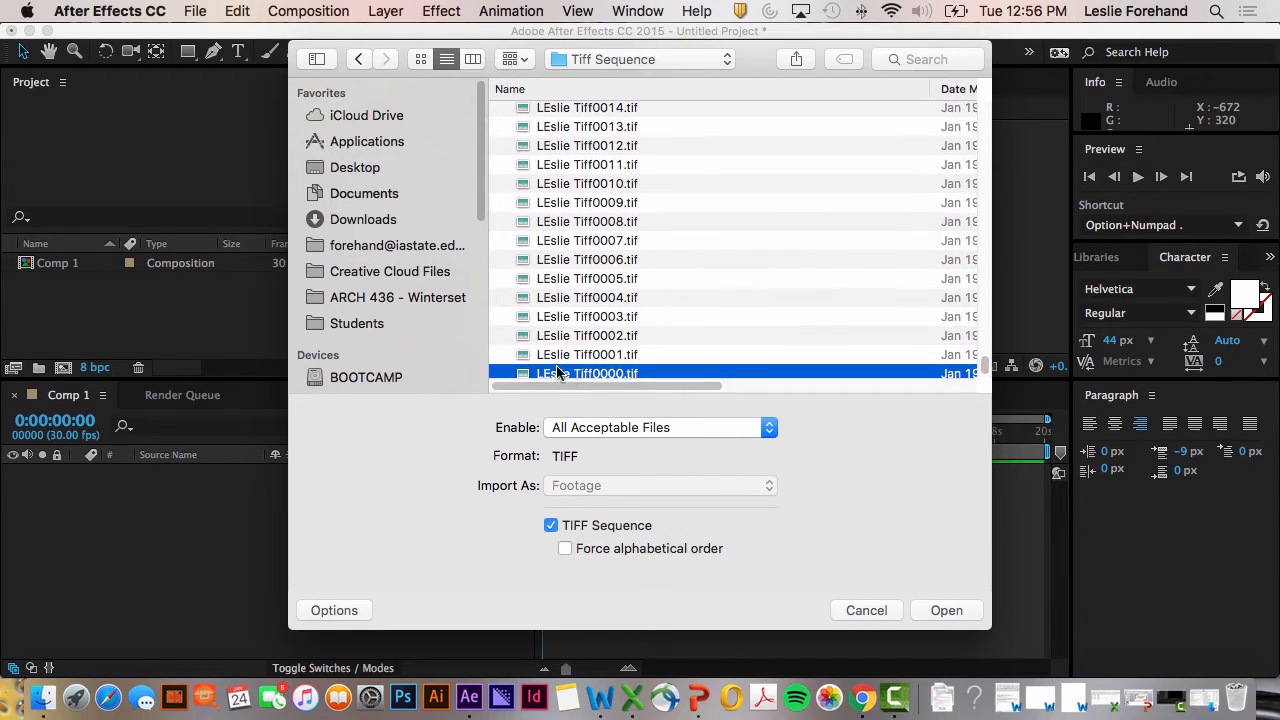
{"action": "scroll", "coordinate": [565, 372], "scroll_direction": "down", "scroll_amount": 1}
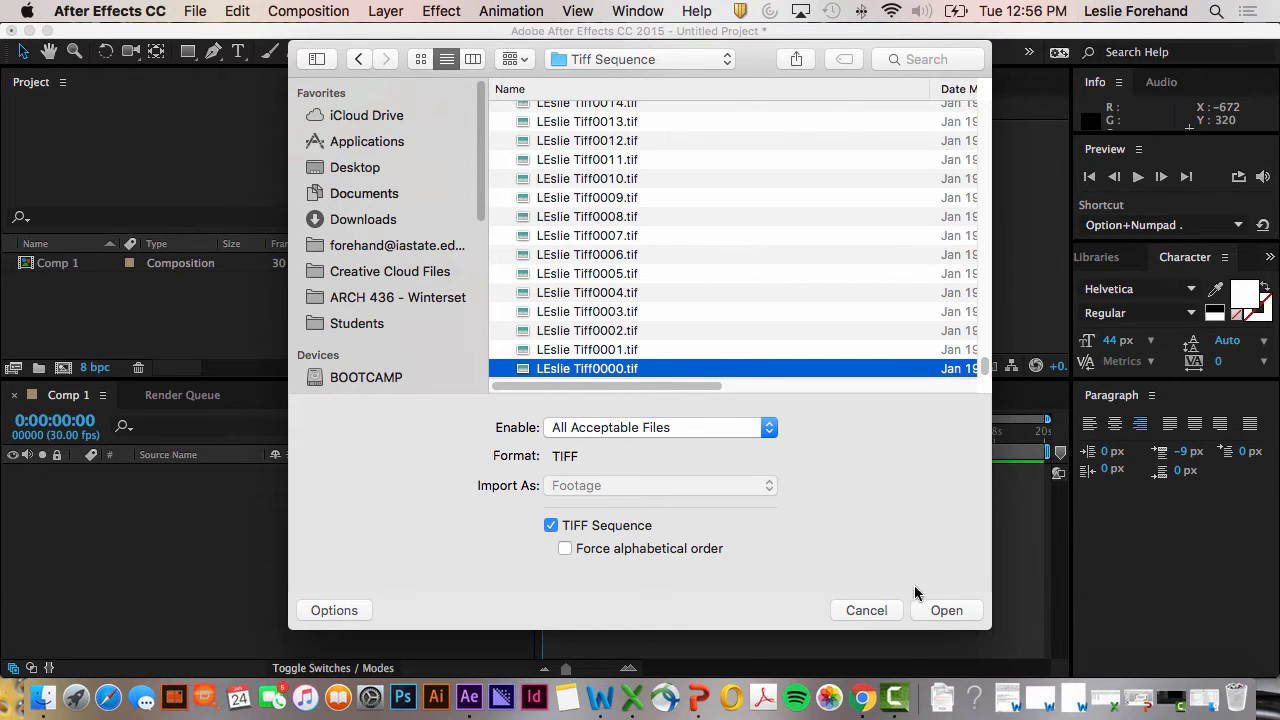
{"action": "left_click", "coordinate": [943, 612]}
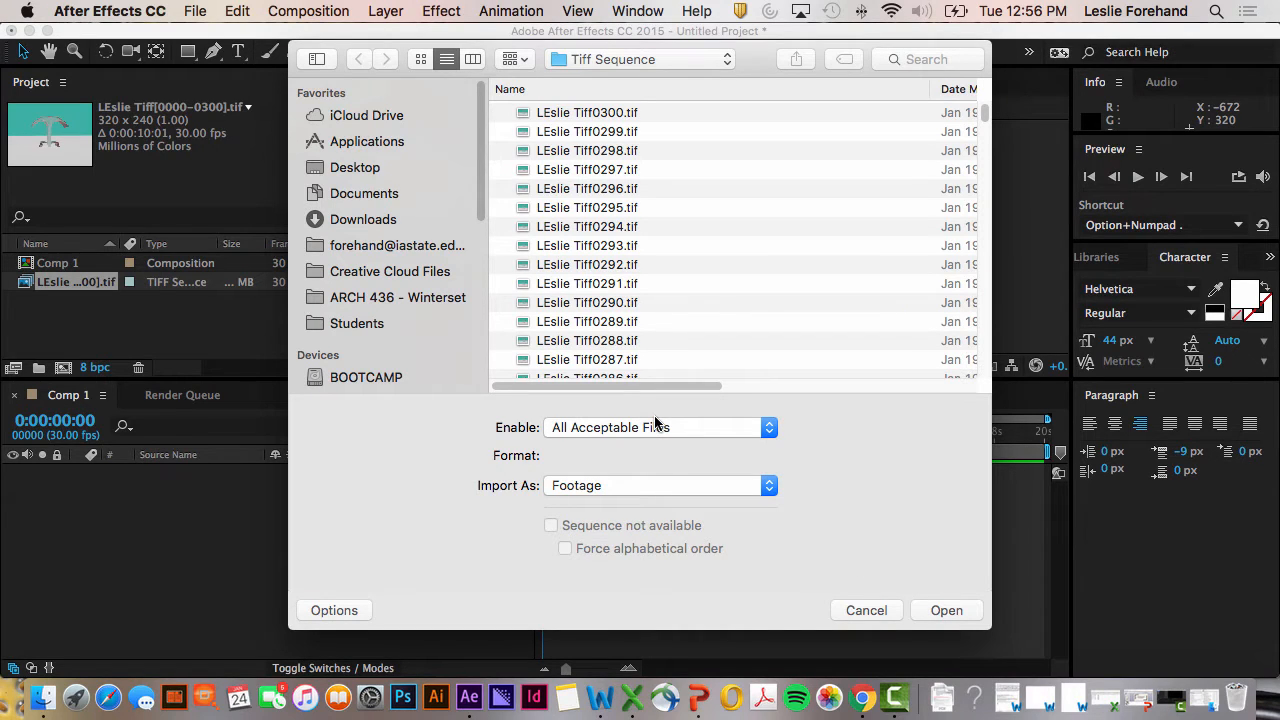
{"action": "left_click", "coordinate": [868, 611]}
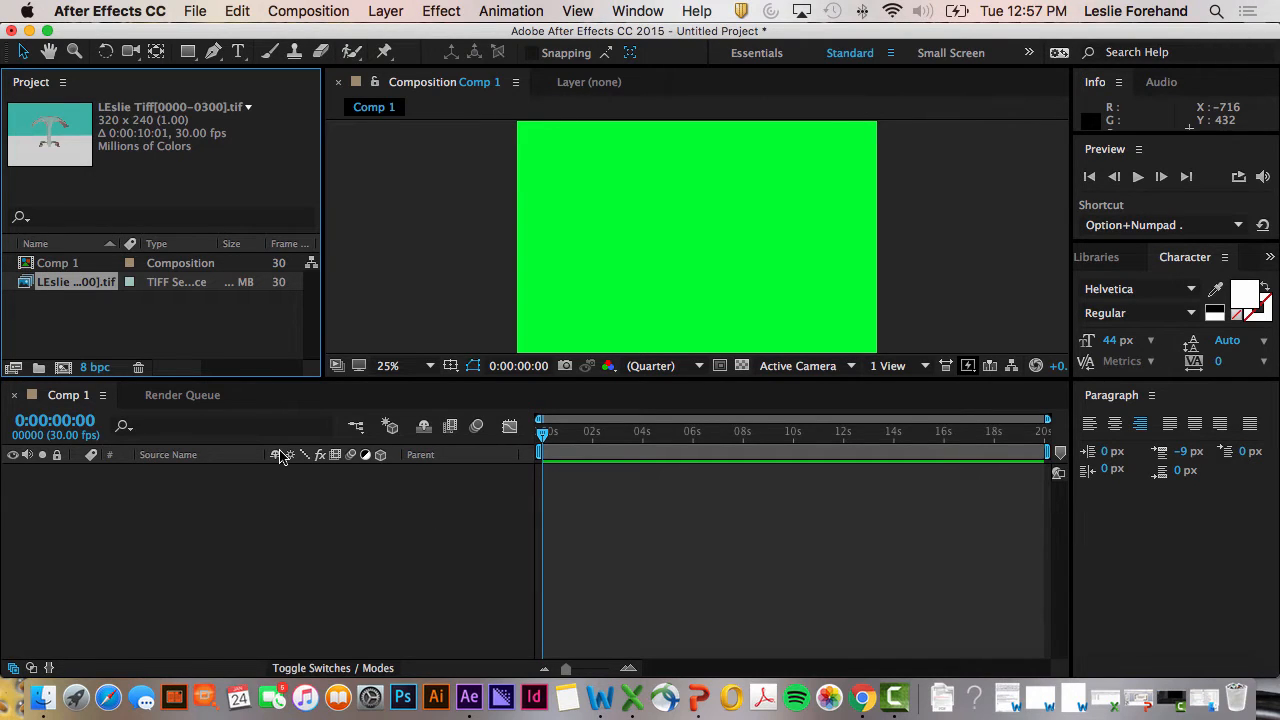
- Add the imported TIFF sequence to the Comp 1 timeline as a layer starting at 0 seconds
{"action": "left_click", "coordinate": [247, 403]}
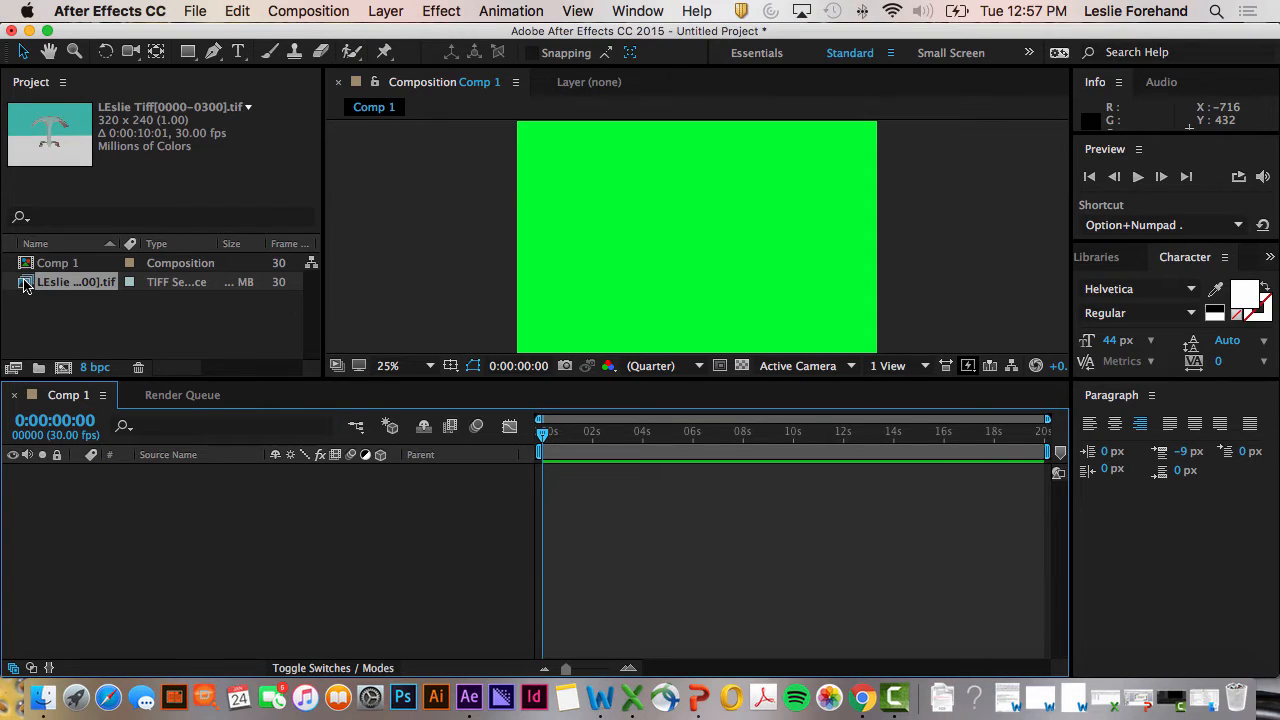
{"action": "left_click_drag", "start_coordinate": [25, 284], "coordinate": [26, 523]}
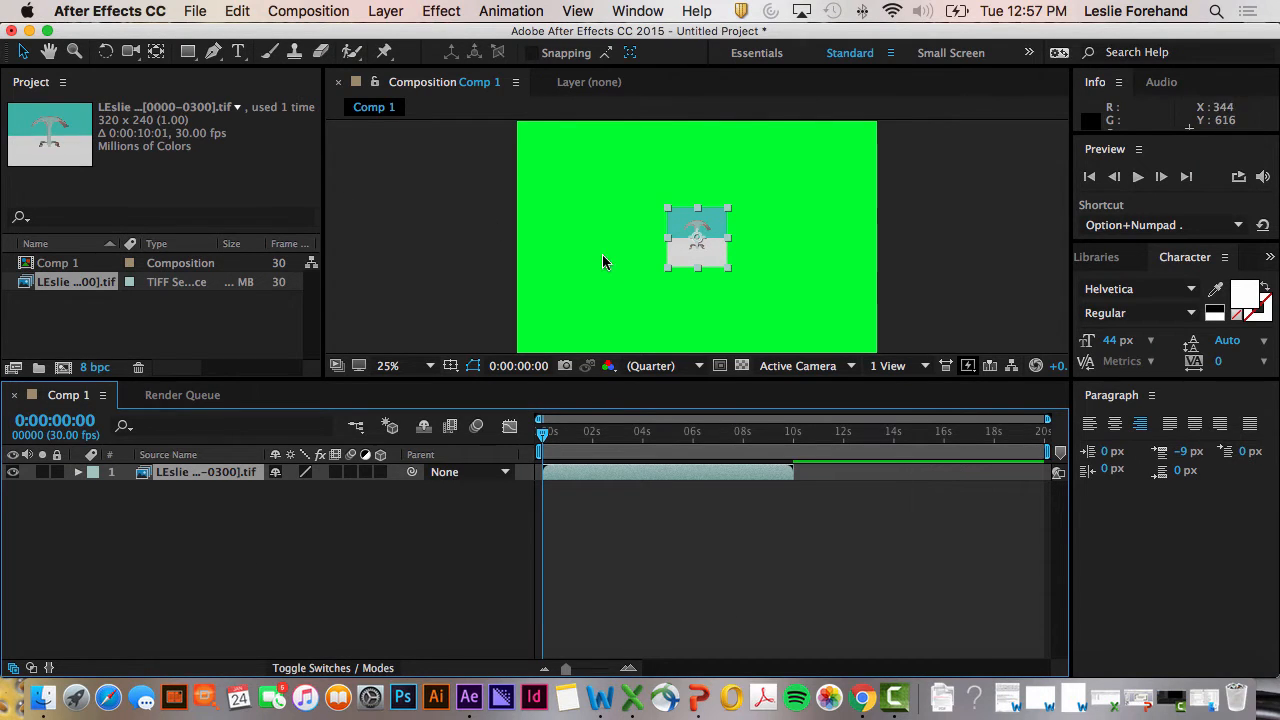
- Try to scale the TIFF sequence layer to the composition's full width and scrub through the first 6 seconds
{"action": "left_click", "coordinate": [687, 259]}
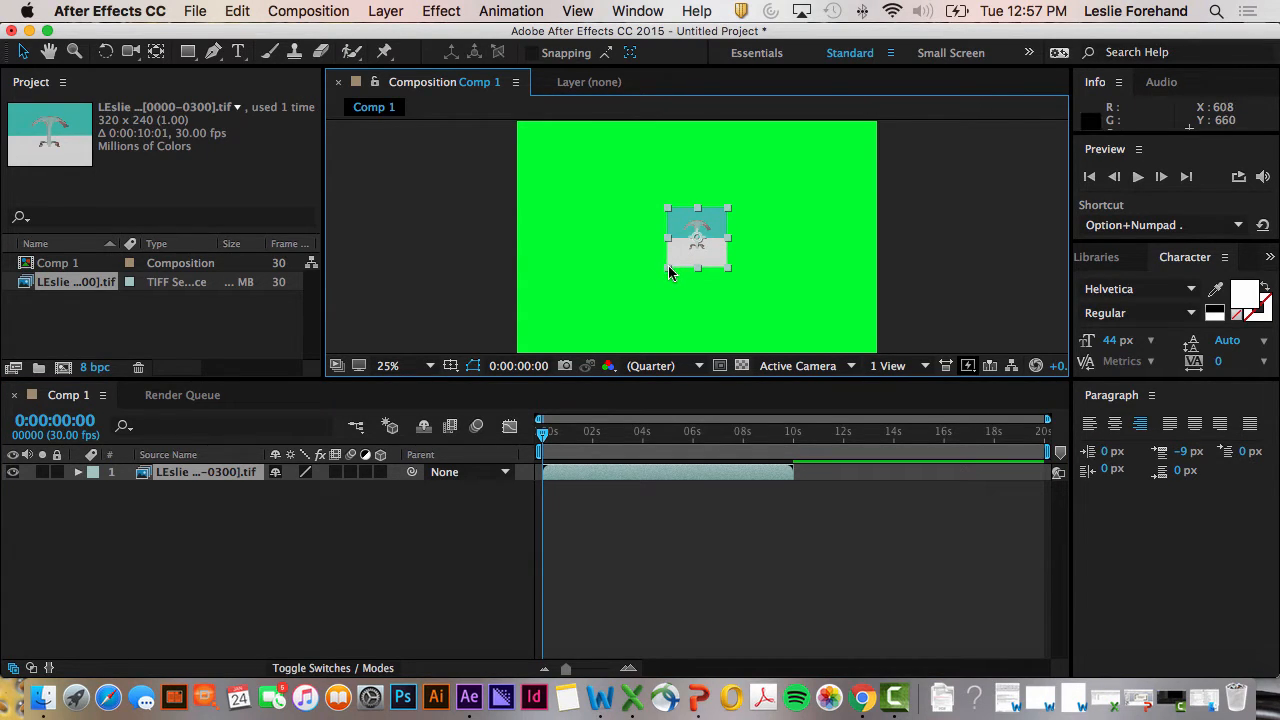
{"action": "left_click_drag", "start_coordinate": [669, 268], "coordinate": [410, 421]}
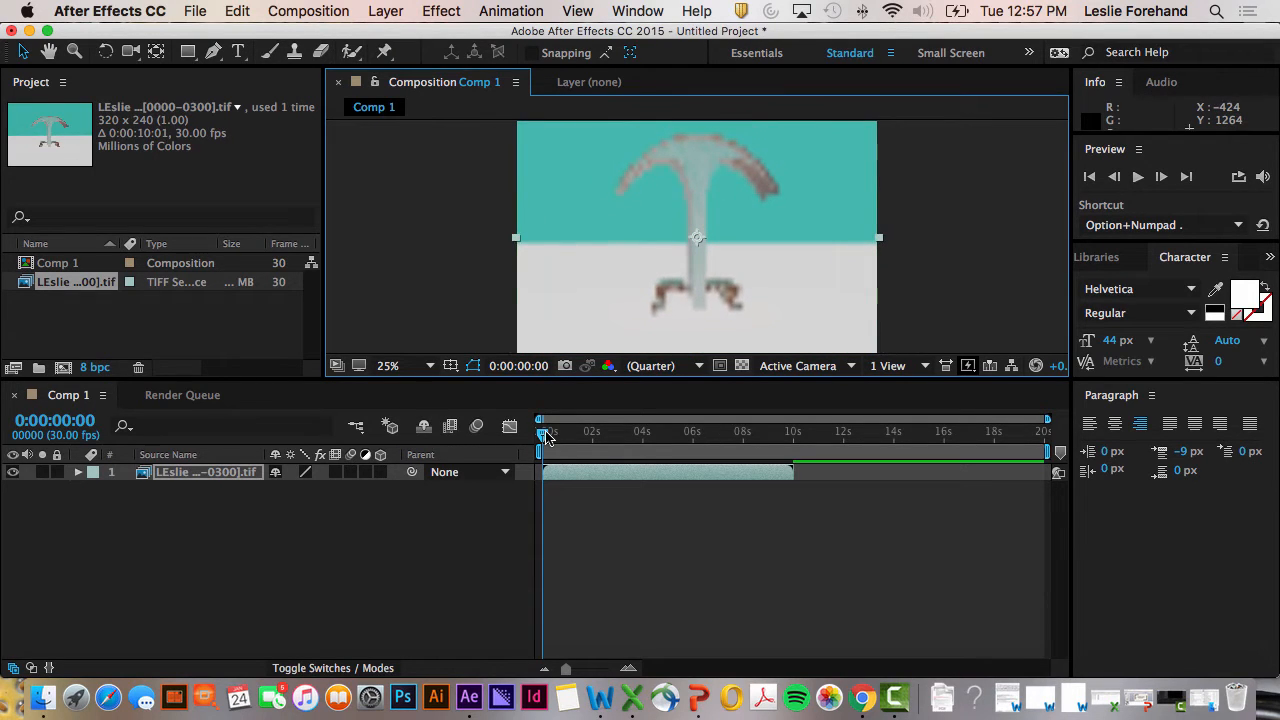
{"action": "left_click_drag", "start_coordinate": [546, 436], "coordinate": [694, 436]}
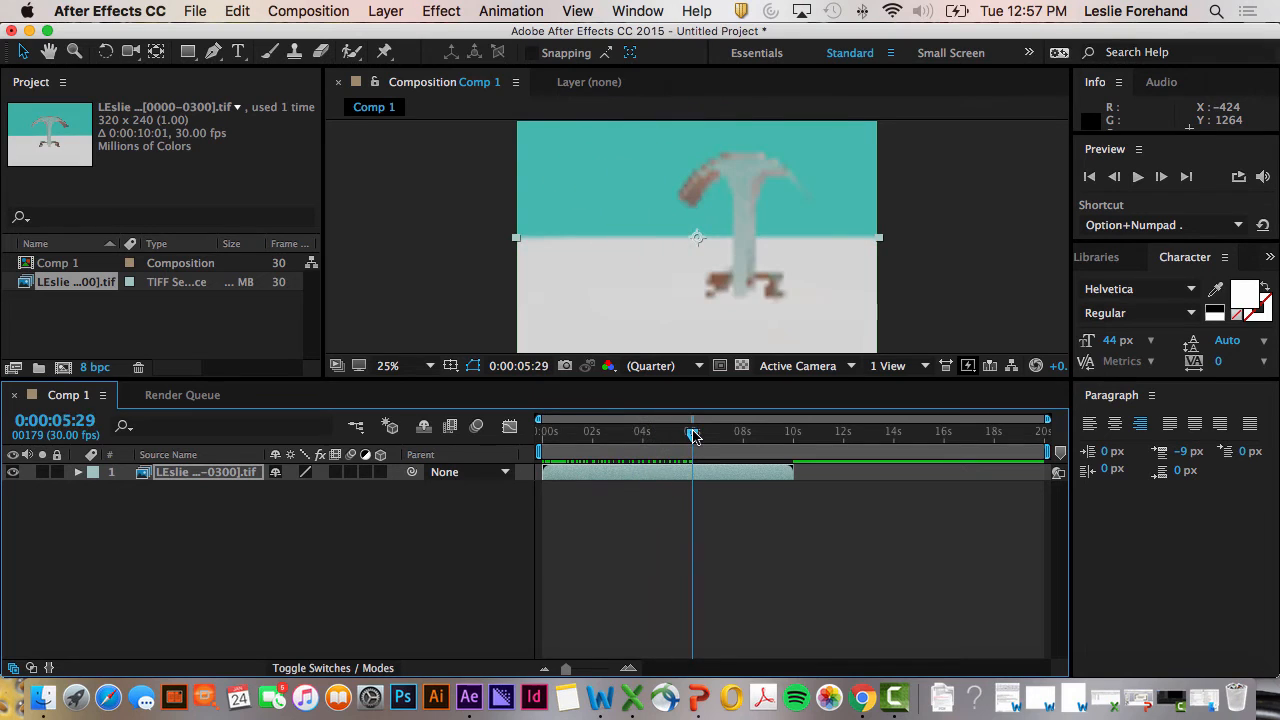
{"action": "key", "text": "Home"}
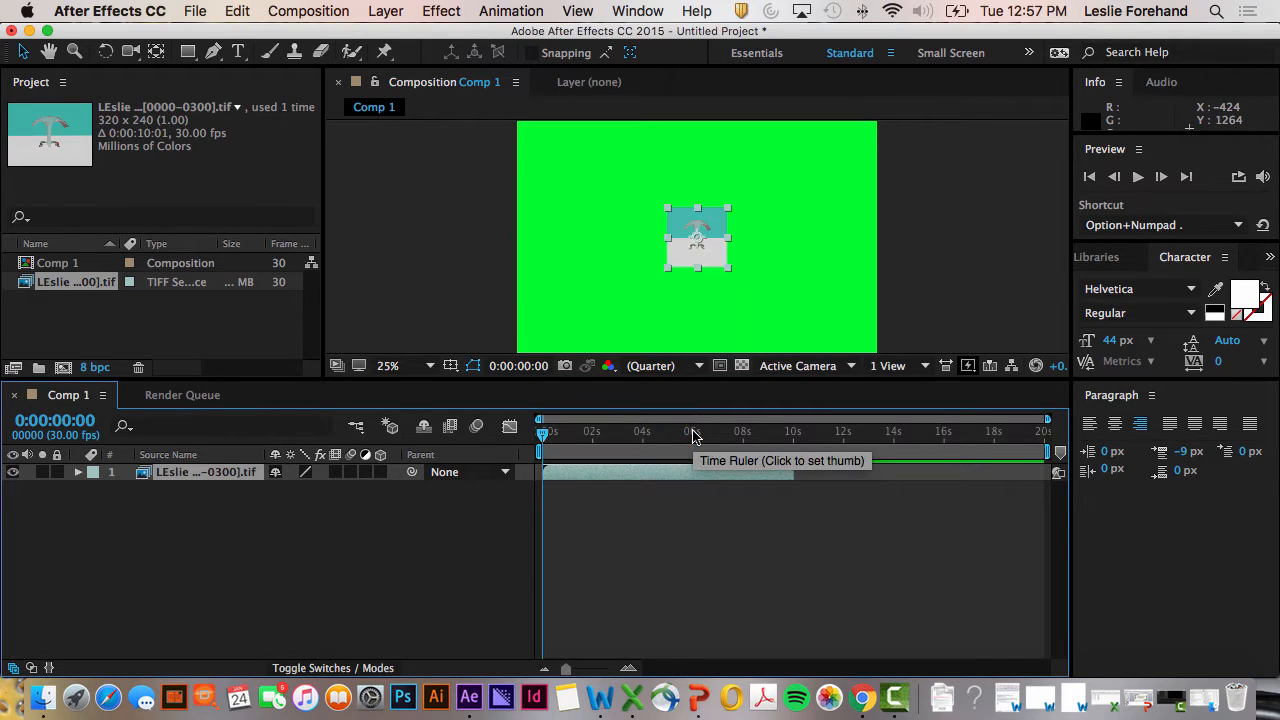
- Scale the TIFF sequence layer up to the composition's full height, leaving green strips on both sides, and keep it selected
{"action": "left_click", "coordinate": [627, 208]}
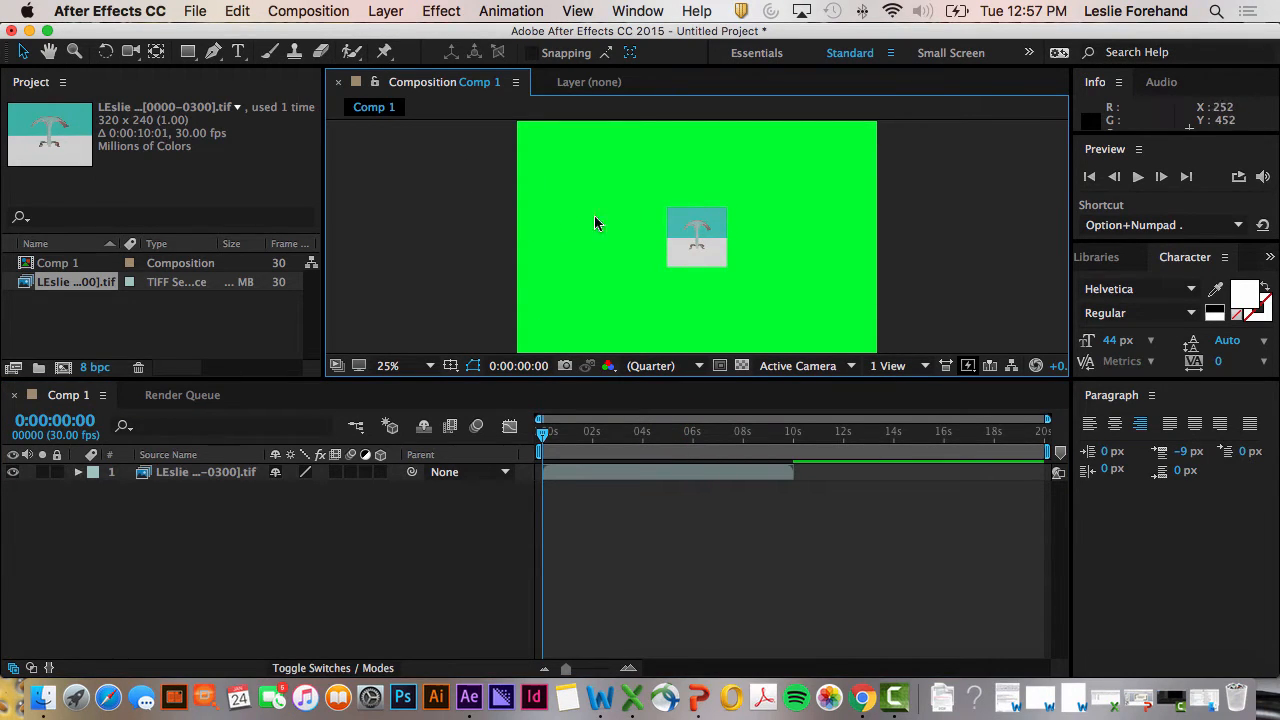
{"action": "left_click", "coordinate": [677, 240]}
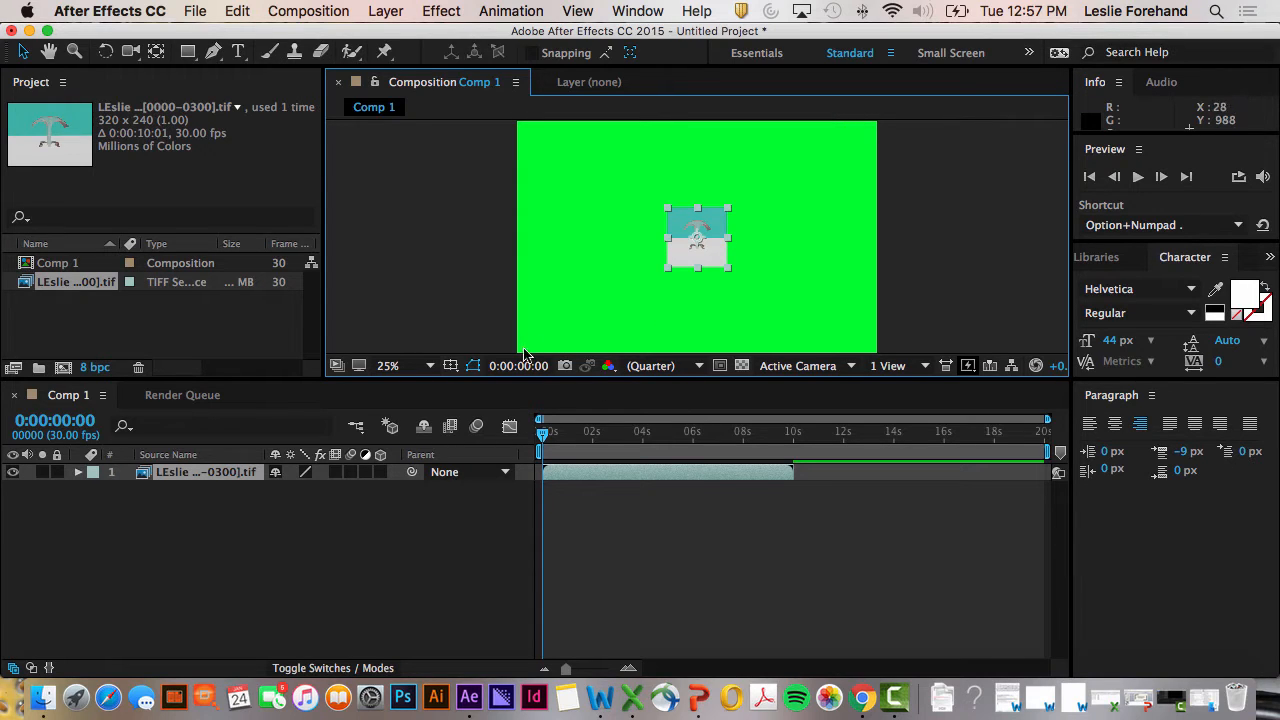
{"action": "left_click_drag", "start_coordinate": [666, 268], "coordinate": [468, 376]}
{"action": "left_click", "coordinate": [518, 262]}
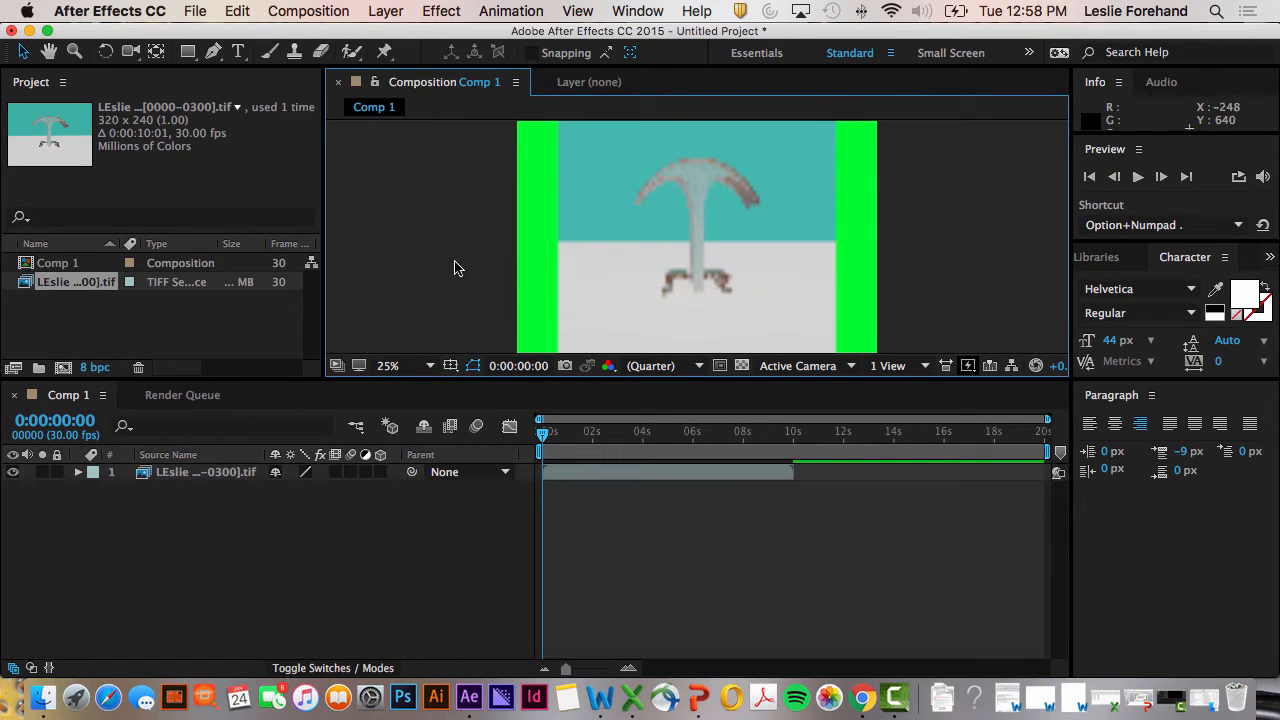
{"action": "left_click", "coordinate": [605, 230]}
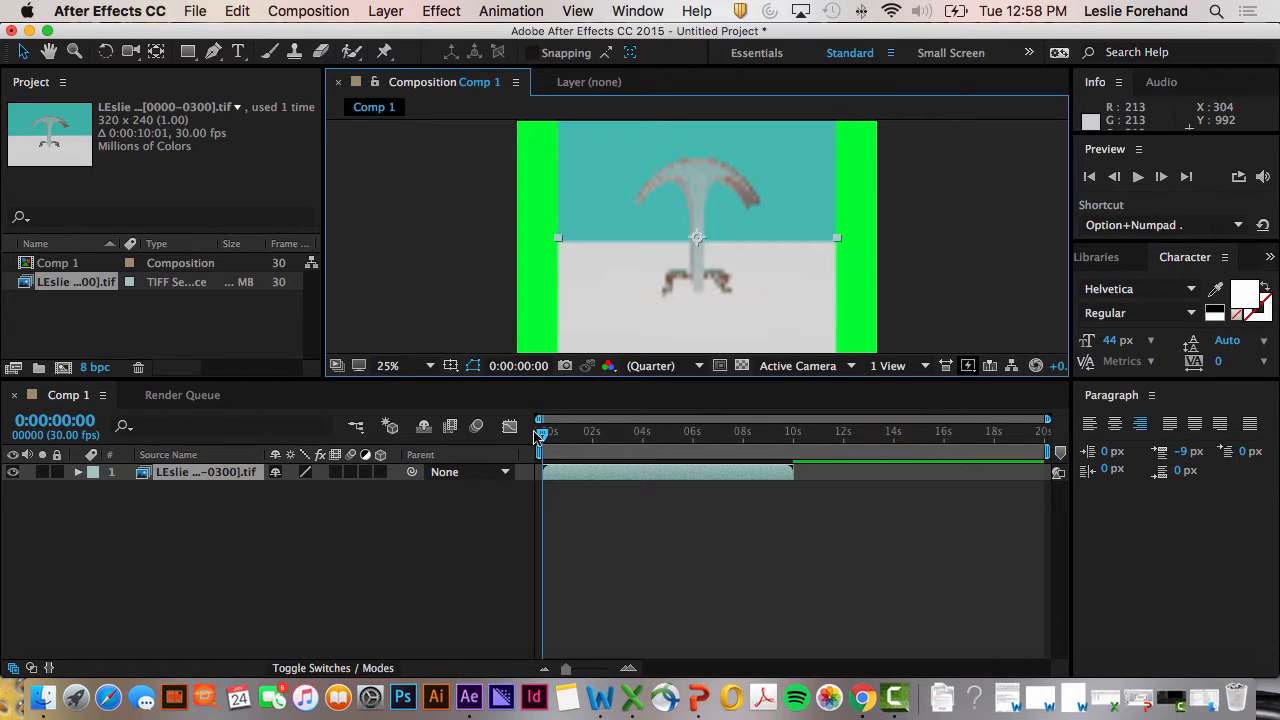
- Scrub through the TIFF sequence in the Comp 1 timeline and return the current time to 0:00:00:00
{"action": "left_click", "coordinate": [571, 480]}
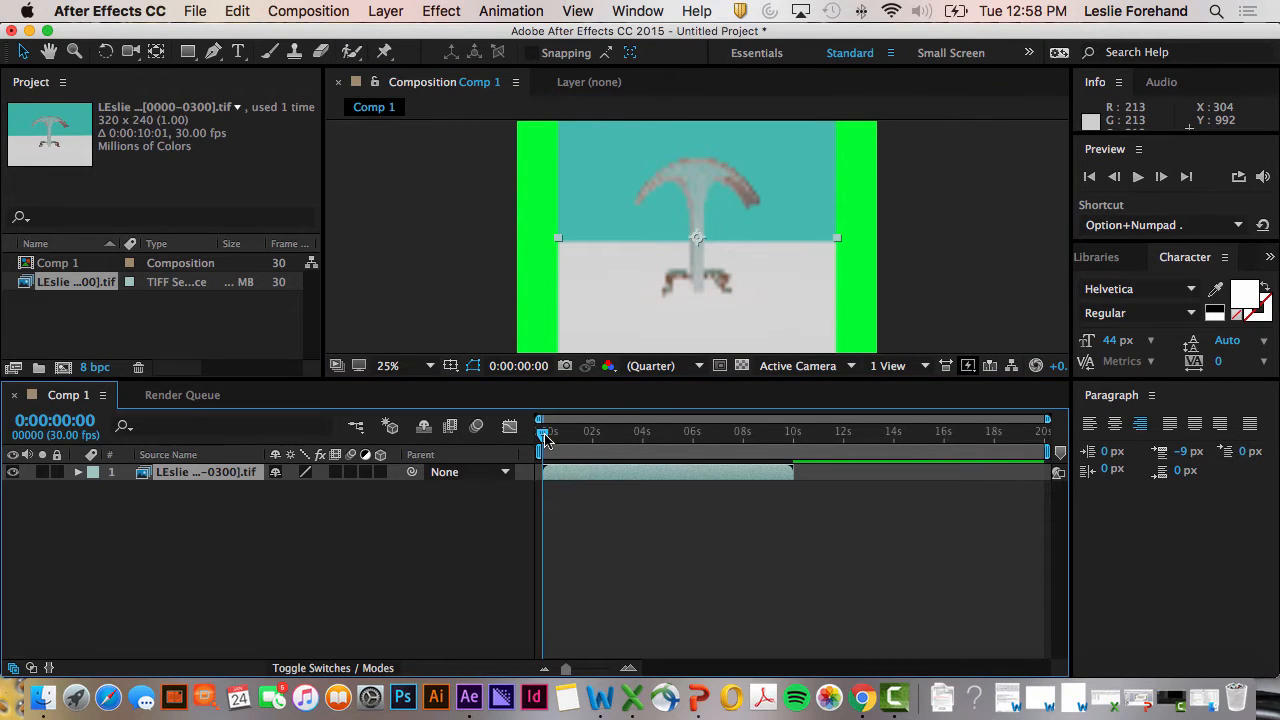
{"action": "left_click_drag", "start_coordinate": [545, 440], "coordinate": [688, 477]}
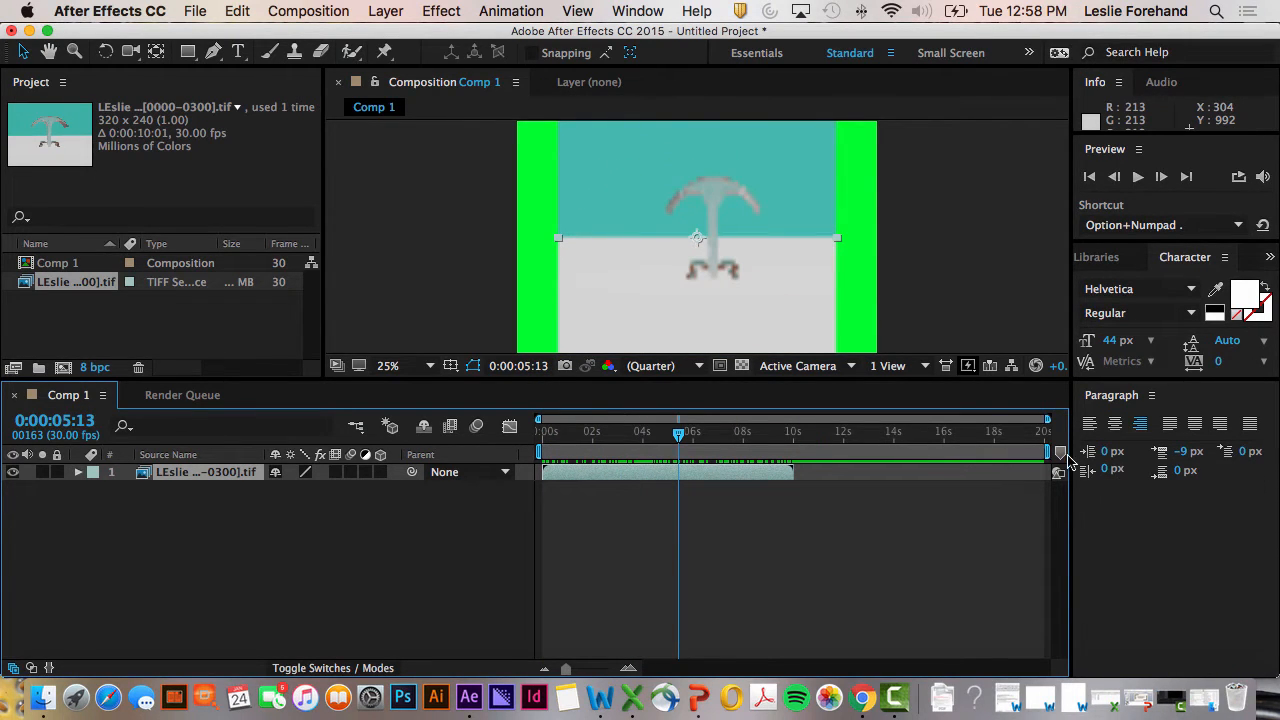
{"action": "left_click_drag", "start_coordinate": [678, 442], "coordinate": [507, 463]}
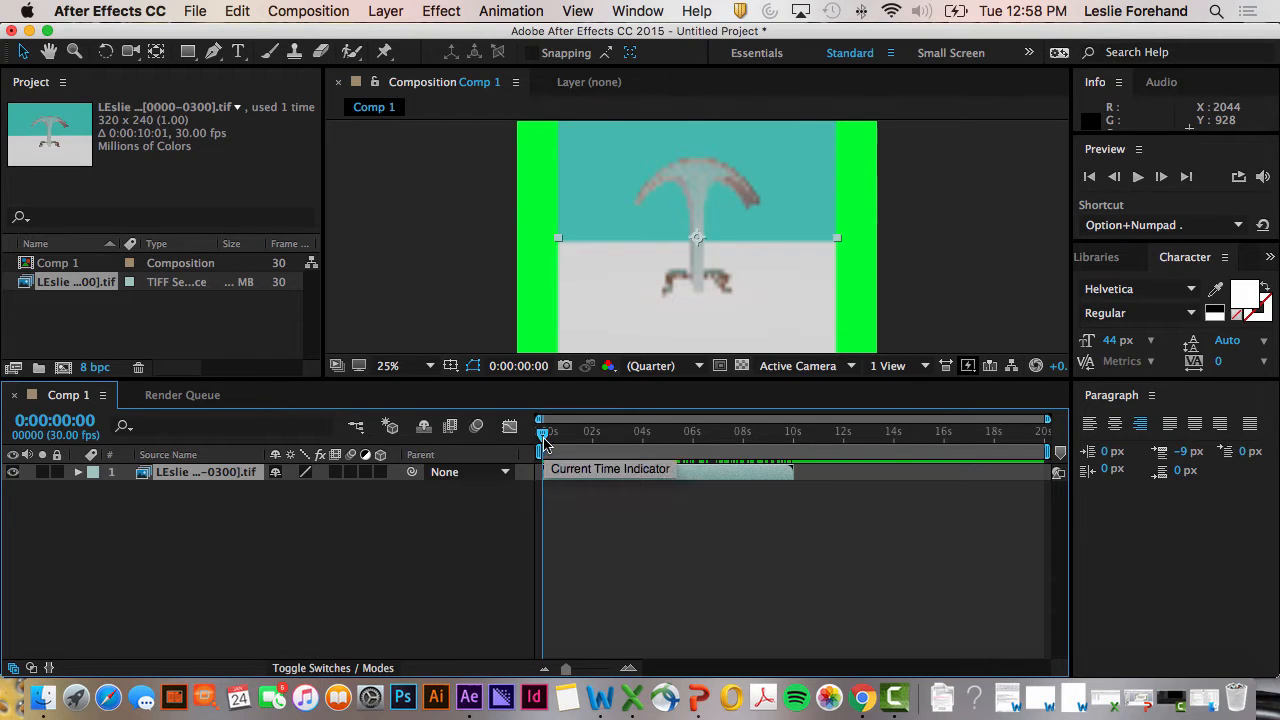
{"action": "left_click_drag", "start_coordinate": [543, 440], "coordinate": [525, 465]}
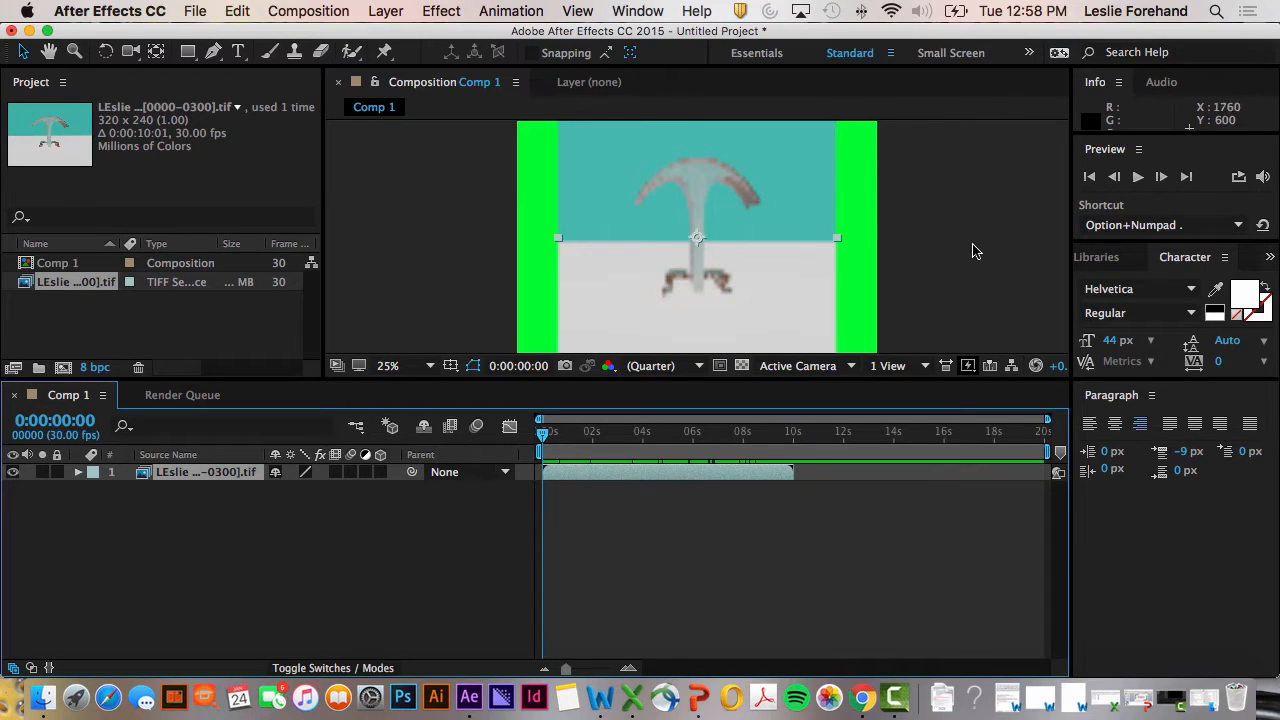
- Play a preview of Comp 1 at 6.25% magnification and stop it
{"action": "scroll", "coordinate": [971, 249], "scroll_direction": "down", "scroll_amount": 4}
{"action": "left_click", "coordinate": [1127, 148]}
{"action": "left_click", "coordinate": [1137, 176]}
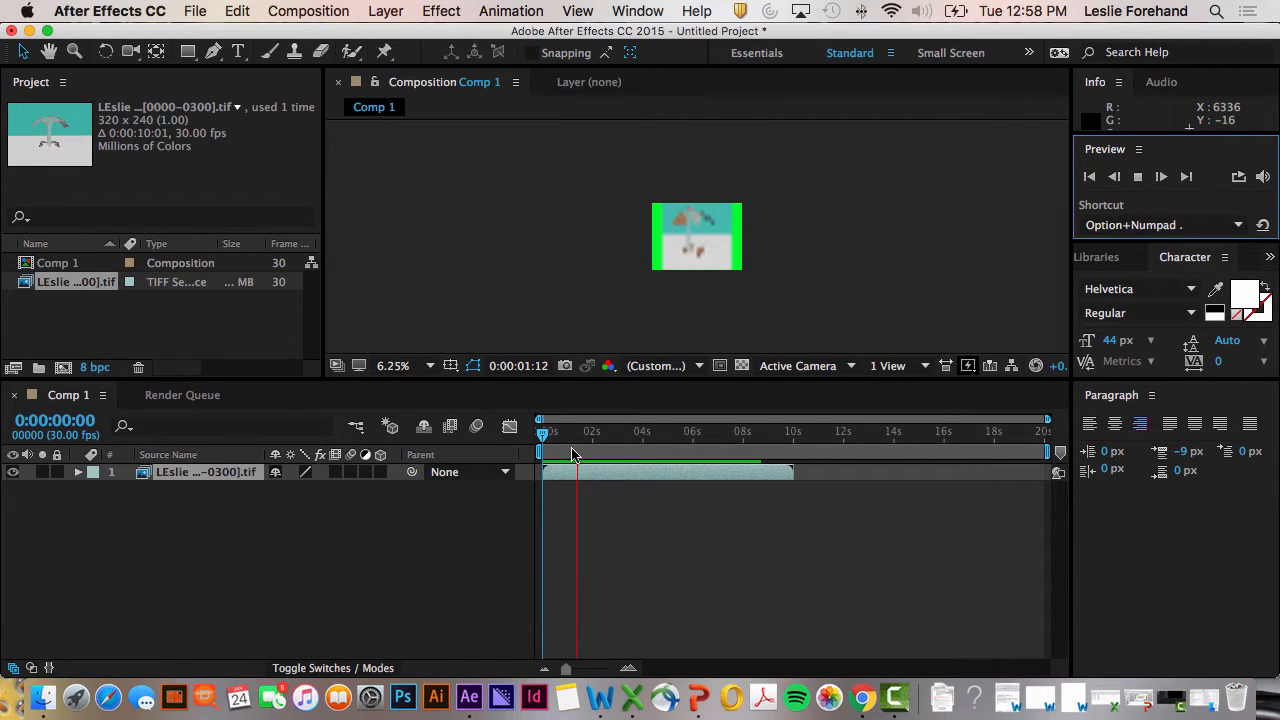
{"action": "key", "text": "space"}
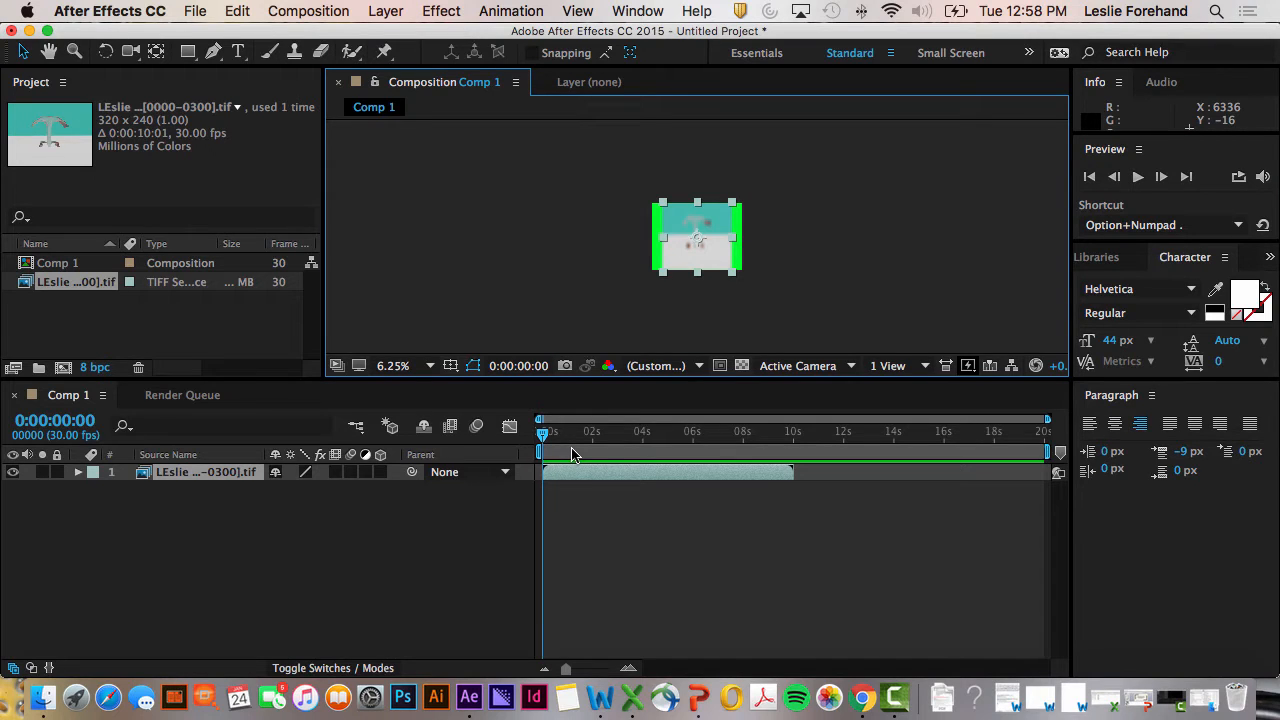
- Deselect the layer and play the Comp 1 preview from the start at 25% magnification
{"action": "left_click", "coordinate": [535, 216]}
{"action": "scroll", "coordinate": [607, 247], "scroll_direction": "up", "scroll_amount": 9}
{"action": "scroll", "coordinate": [607, 247], "scroll_direction": "down", "scroll_amount": 4}
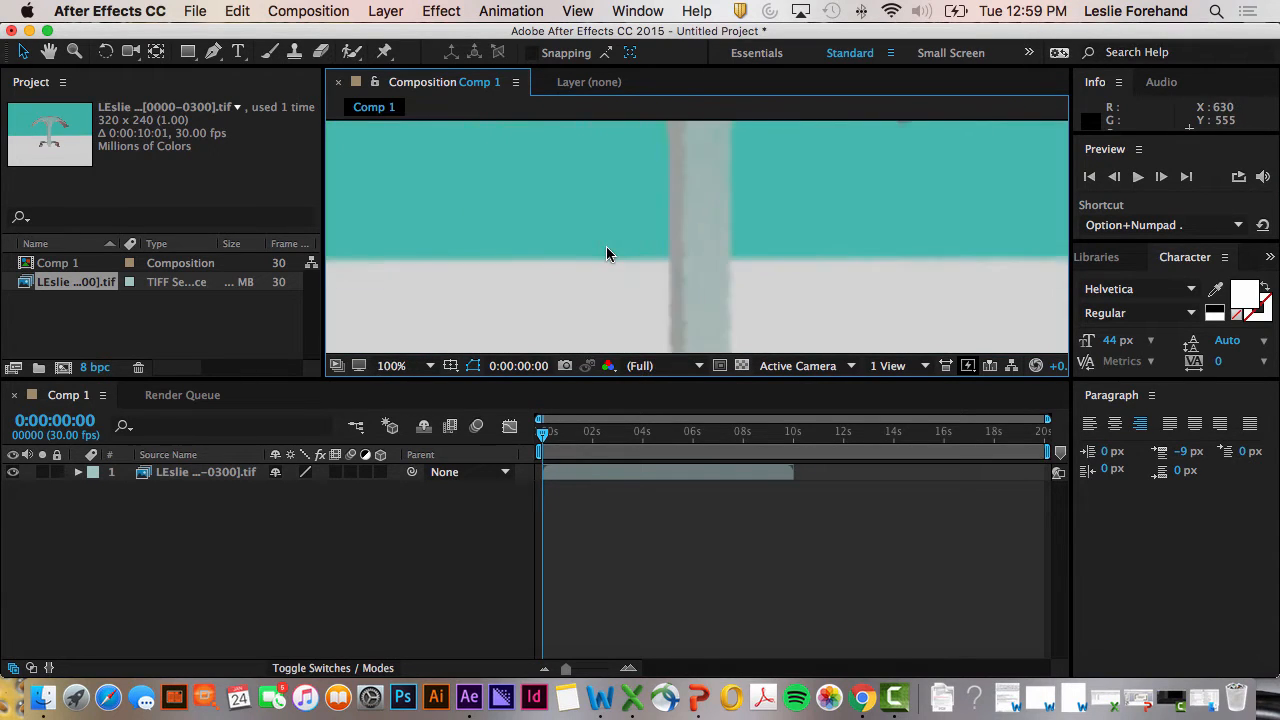
{"action": "scroll", "coordinate": [606, 246], "scroll_direction": "down", "scroll_amount": 4}
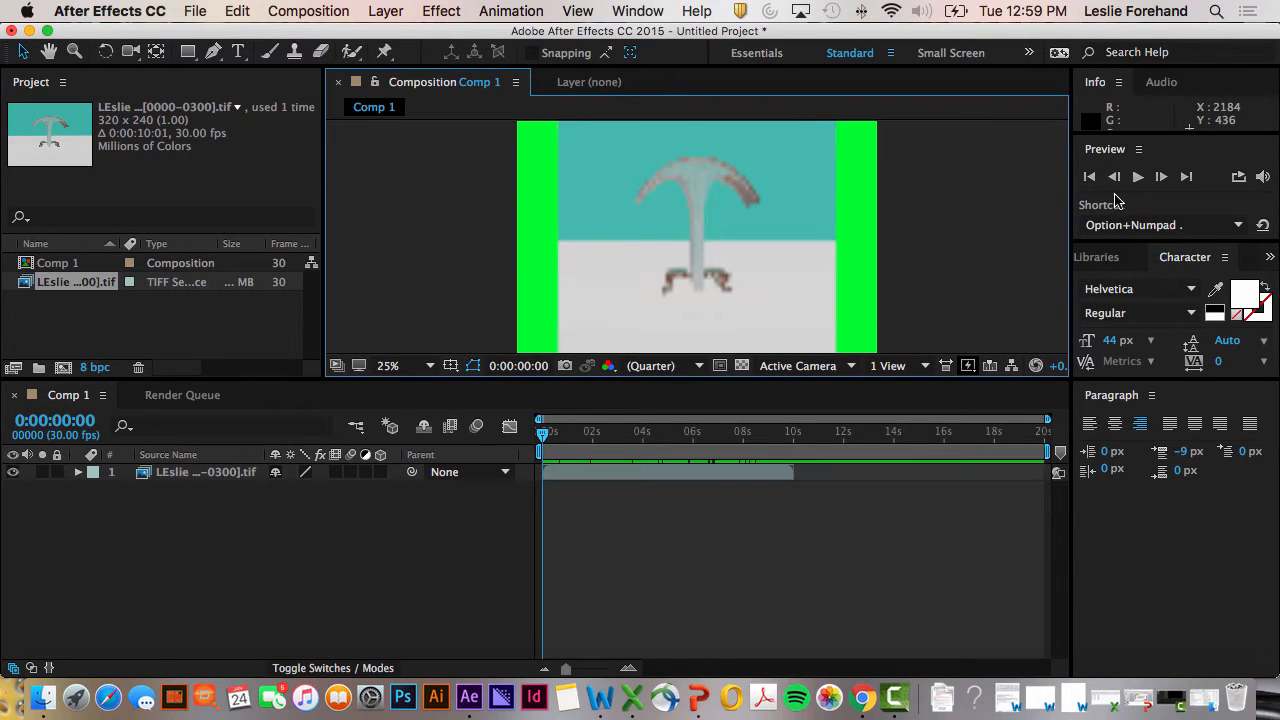
{"action": "left_click", "coordinate": [1136, 177]}
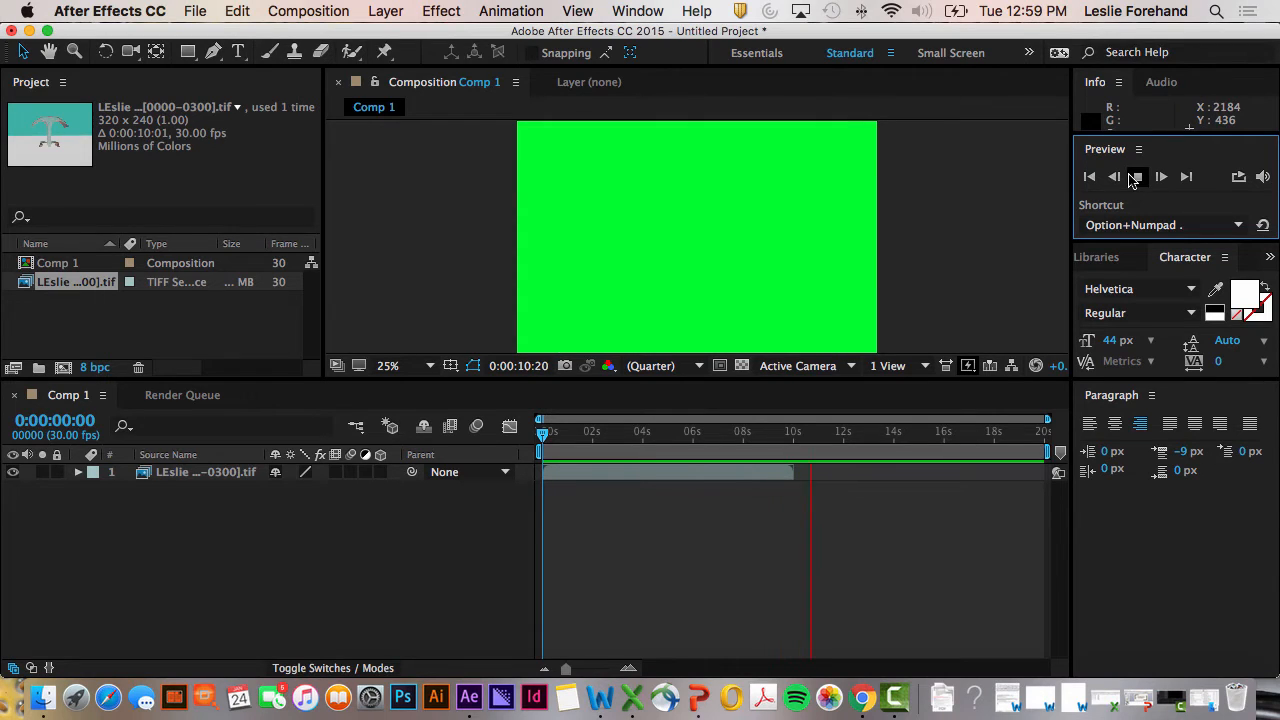
- Stop the preview and stretch the TIFF sequence layer horizontally until it covers the composition's full width
{"action": "left_click", "coordinate": [1135, 178]}
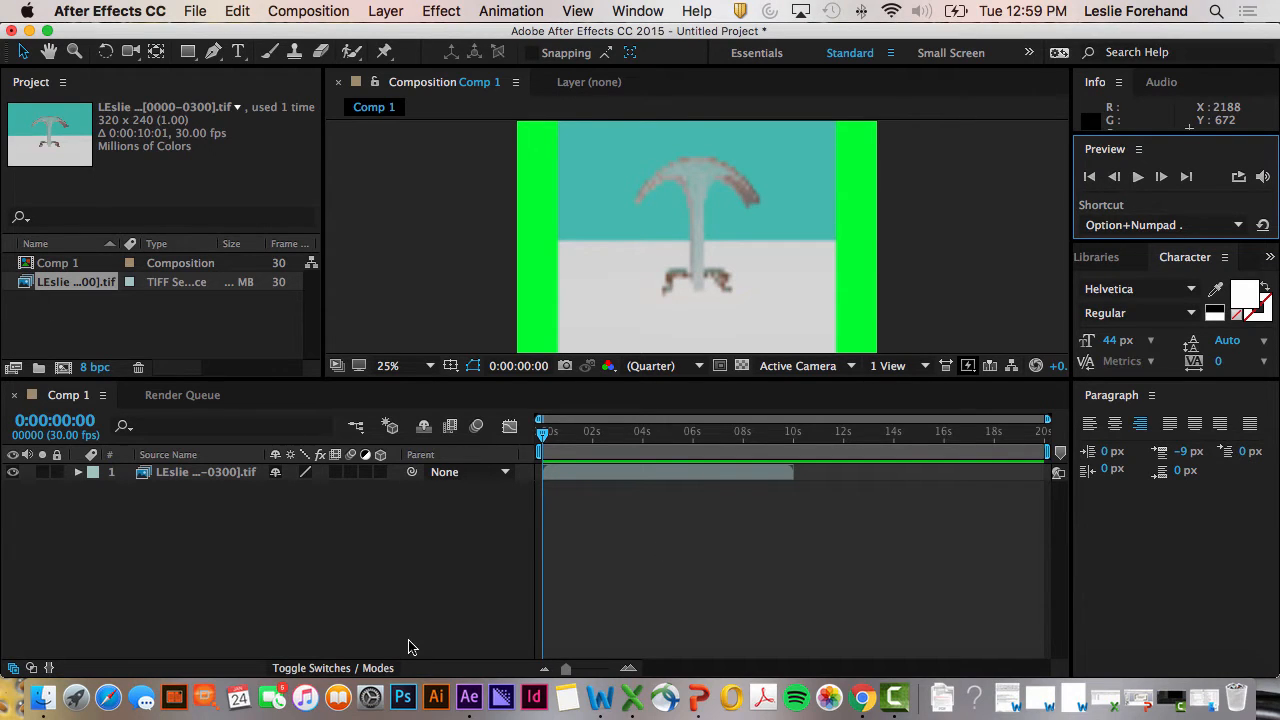
{"action": "left_click", "coordinate": [594, 271]}
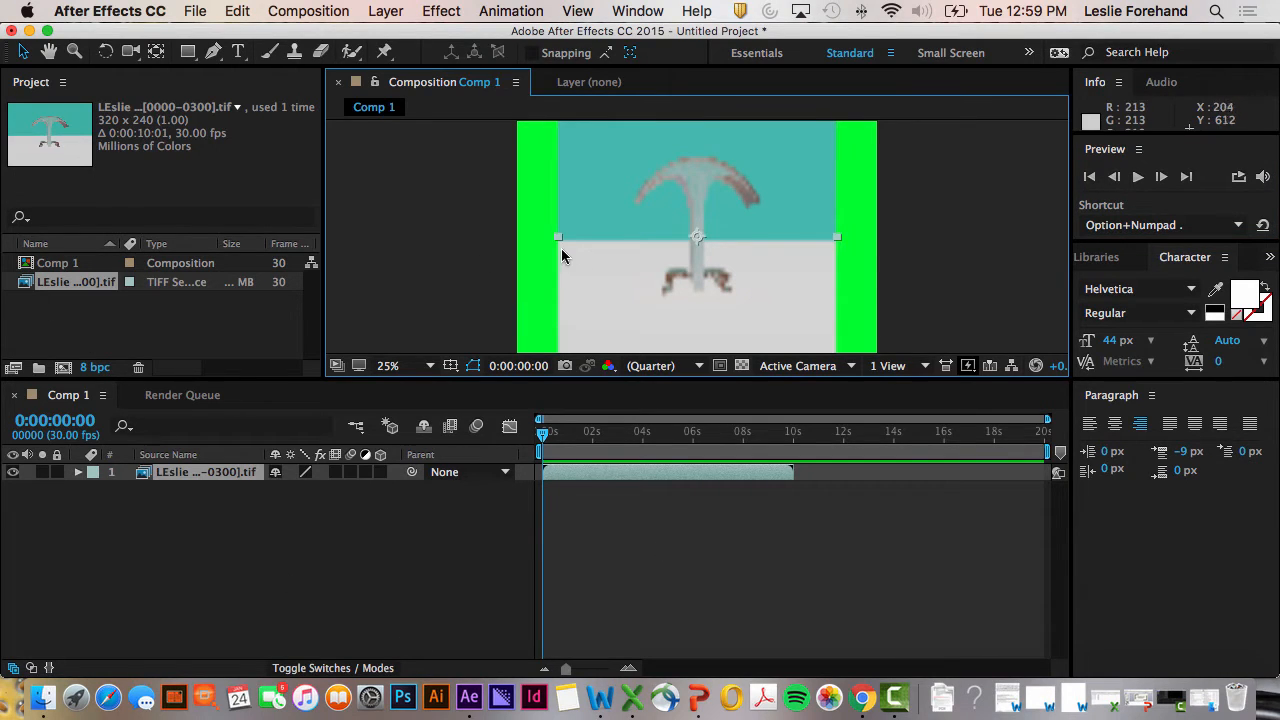
{"action": "left_click_drag", "start_coordinate": [557, 238], "coordinate": [516, 240]}
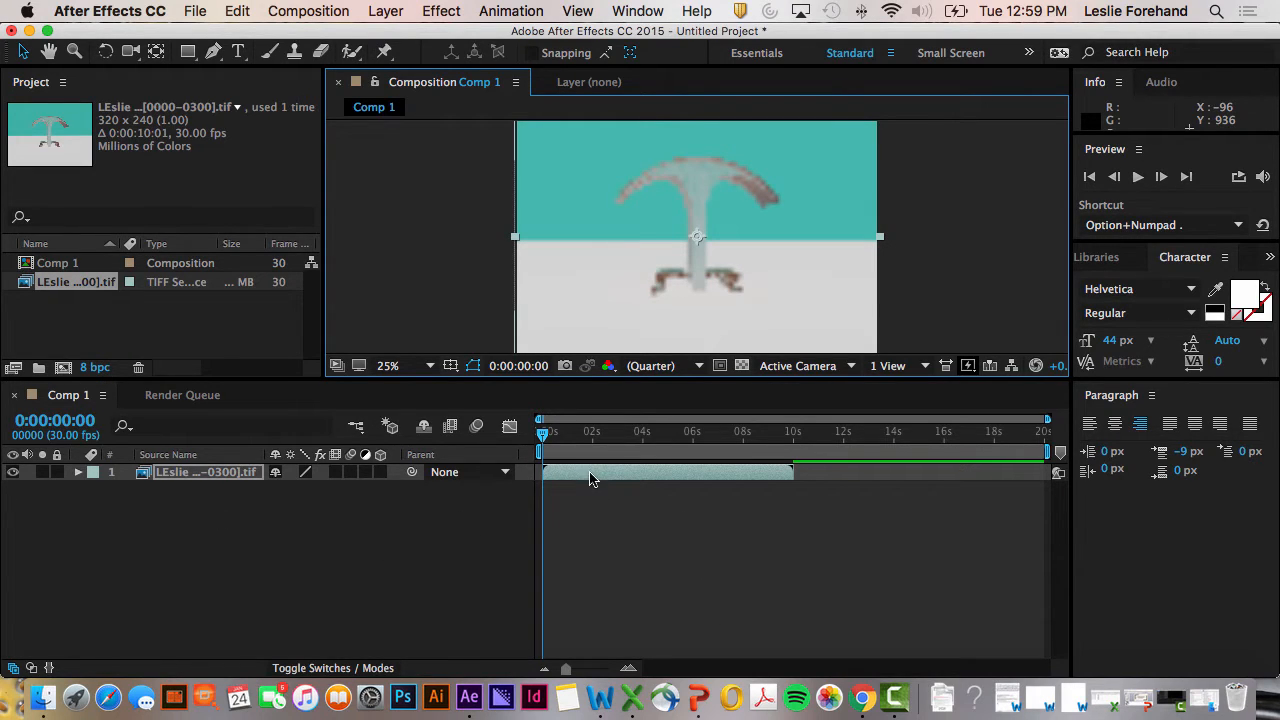
- Slide the TIFF sequence layer so it starts at the composition's beginning, and return the current time to 0:00:00:00
{"action": "left_click_drag", "start_coordinate": [590, 479], "coordinate": [580, 506]}
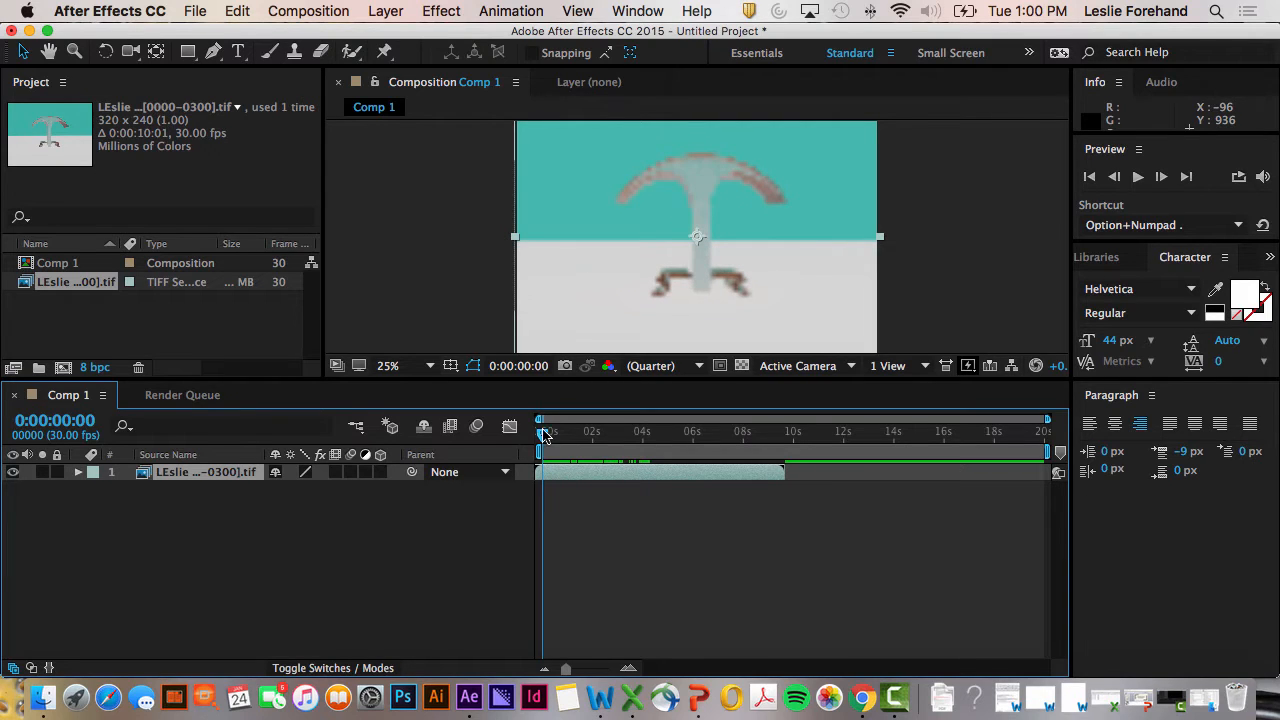
{"action": "left_click_drag", "start_coordinate": [543, 437], "coordinate": [514, 457]}
{"action": "left_click_drag", "start_coordinate": [540, 443], "coordinate": [540, 440]}
{"action": "left_click_drag", "start_coordinate": [573, 483], "coordinate": [580, 480]}
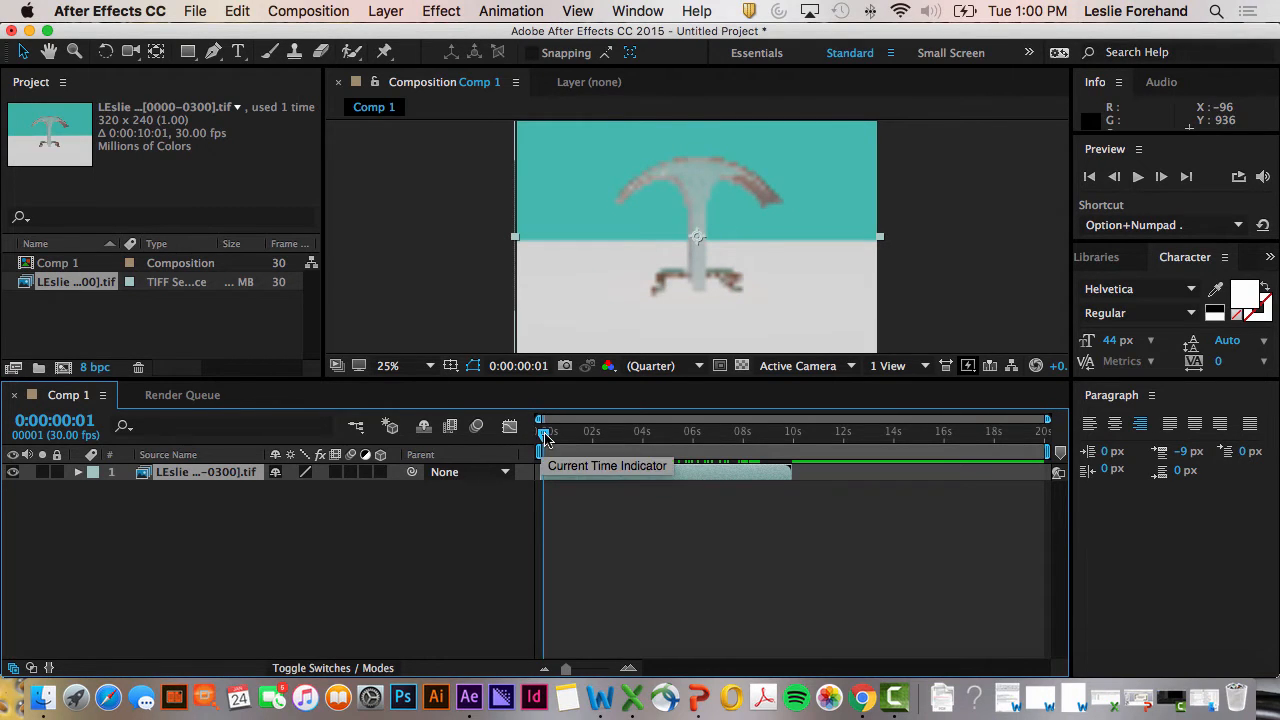
{"action": "left_click_drag", "start_coordinate": [542, 444], "coordinate": [474, 449]}
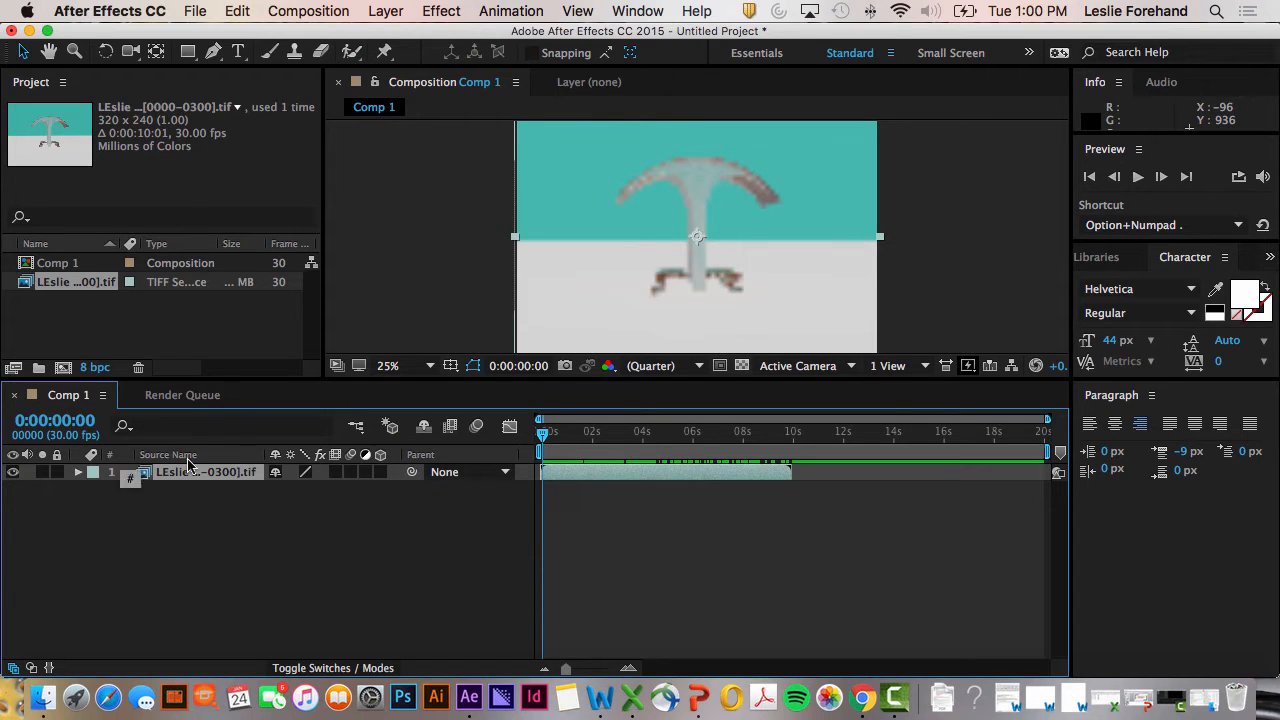
- Expand the TIFF layer's Transform properties and set a 0% Opacity keyframe at 0:00:00:00
{"action": "left_click", "coordinate": [79, 472]}
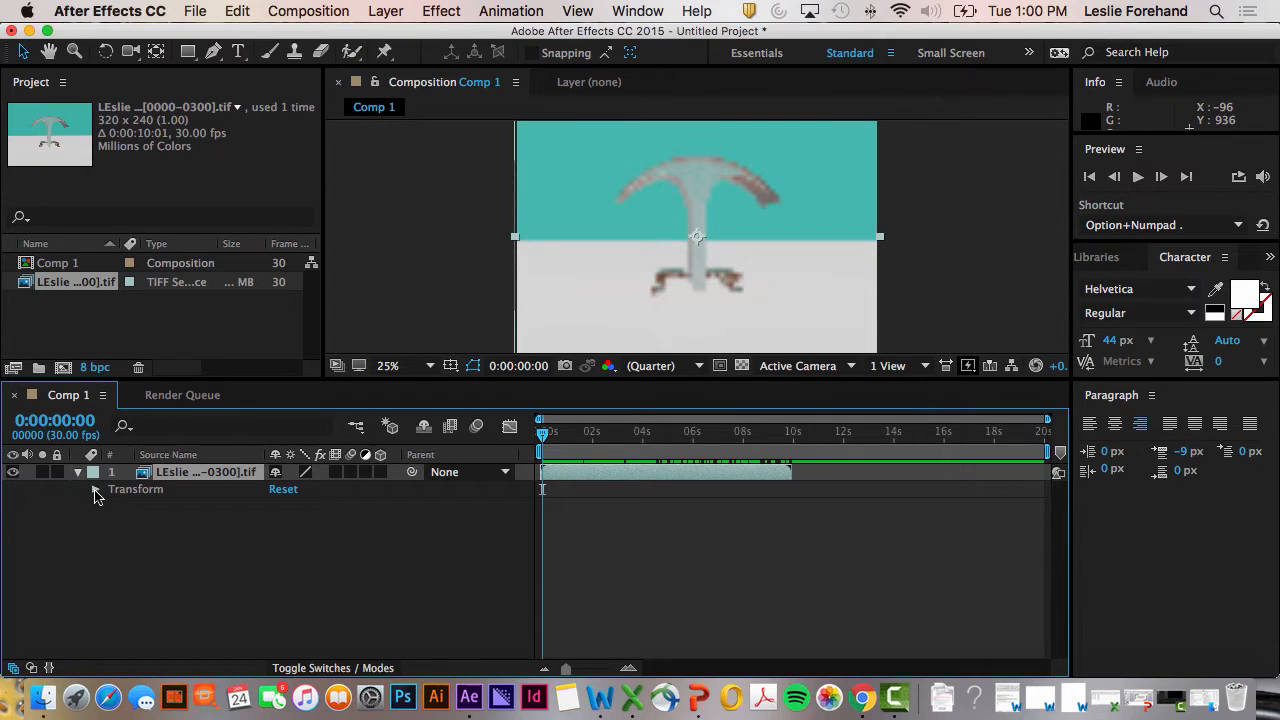
{"action": "left_click", "coordinate": [95, 490]}
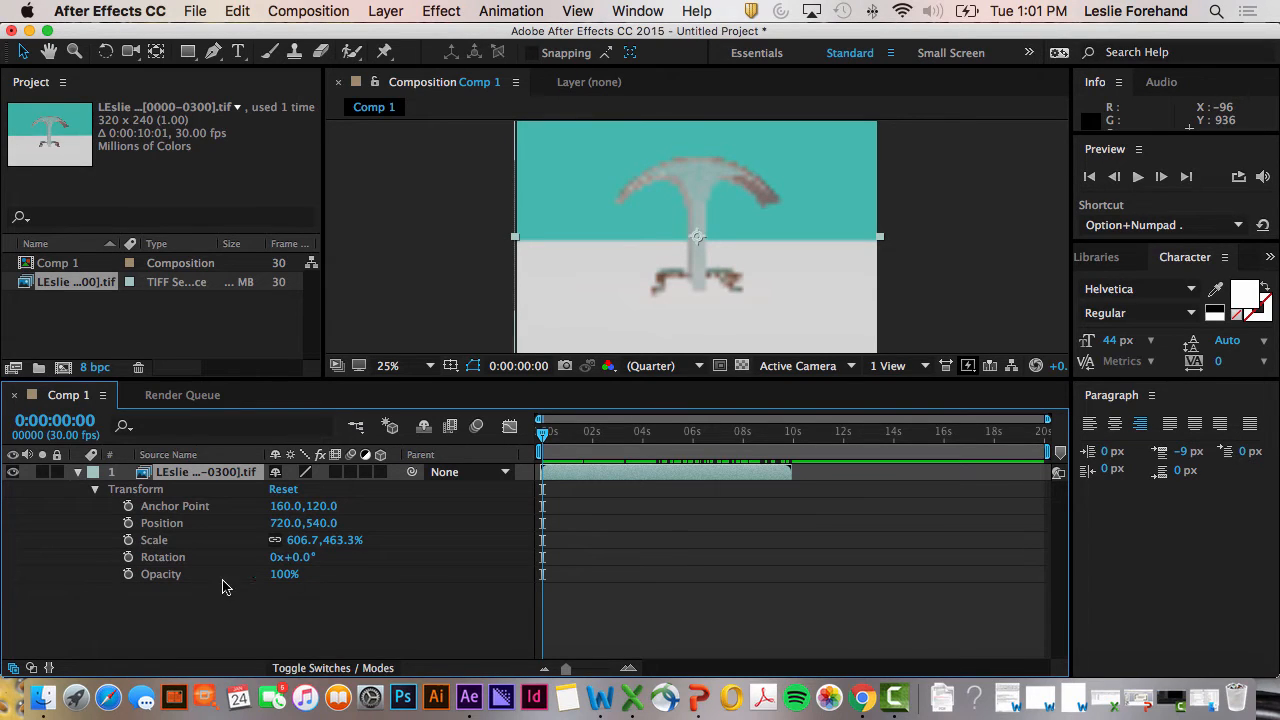
{"action": "left_click", "coordinate": [128, 575]}
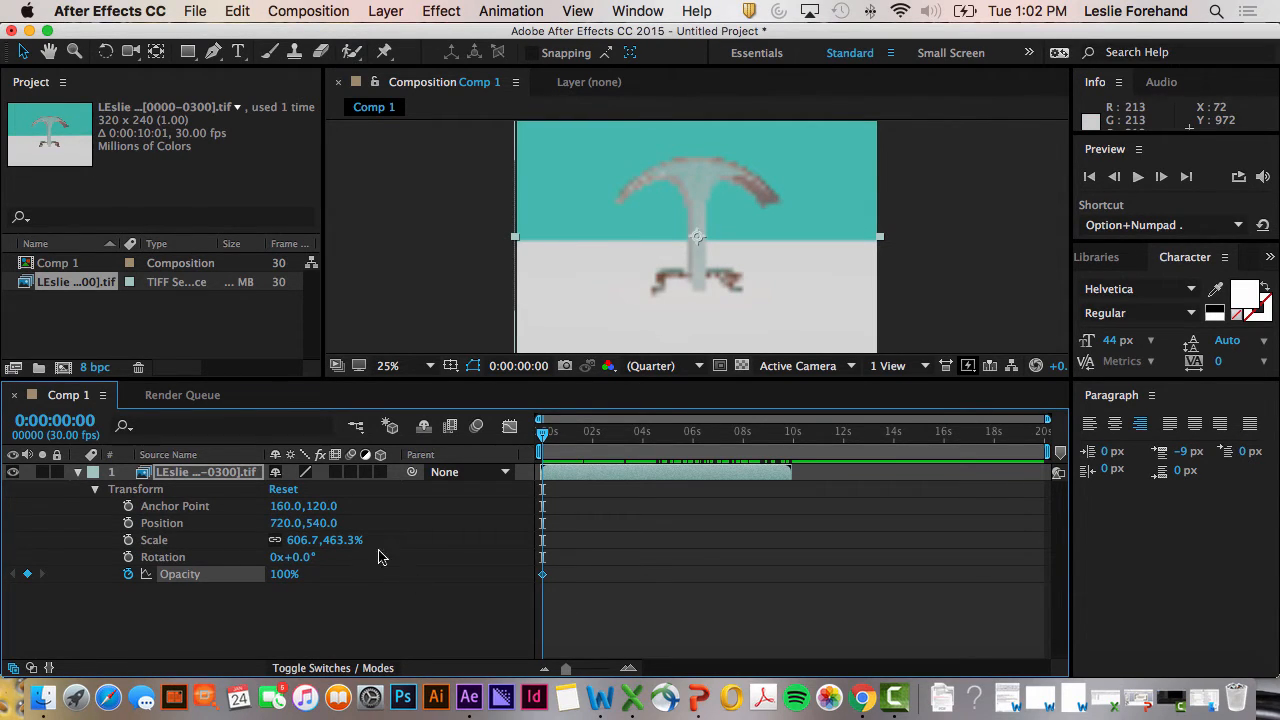
{"action": "left_click", "coordinate": [283, 576]}
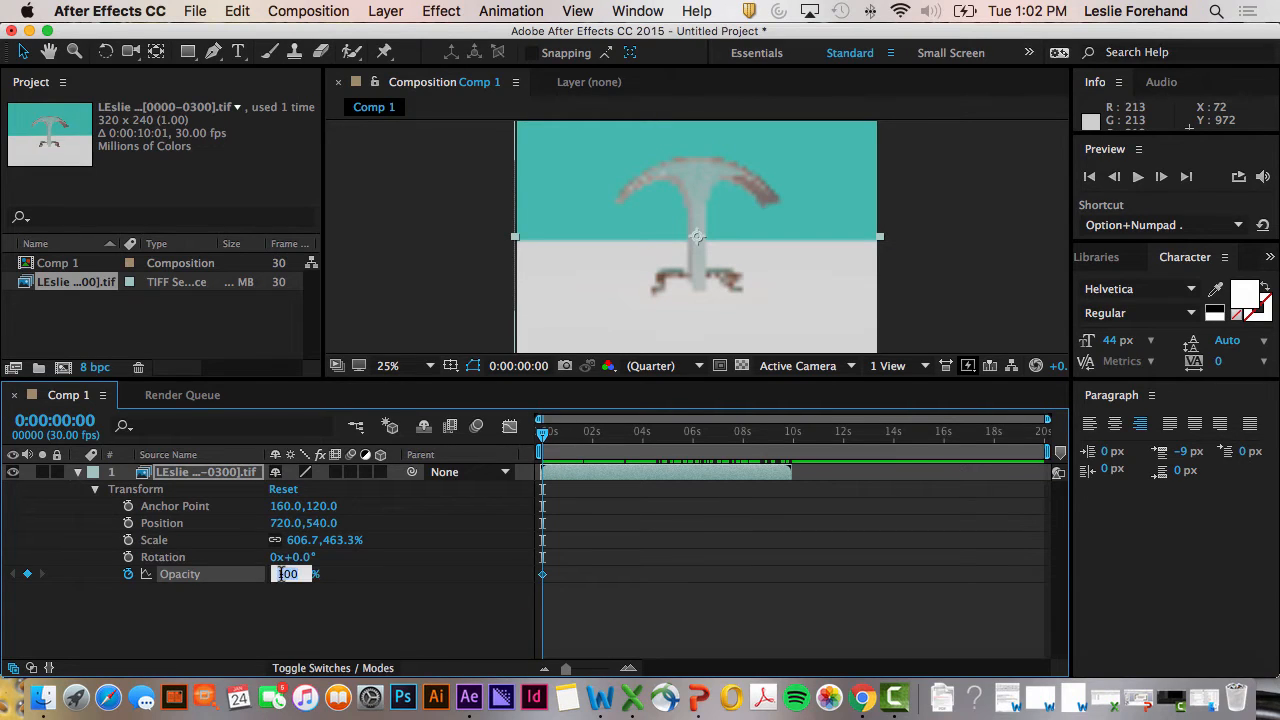
{"action": "type", "text": "0"}
{"action": "key", "text": "Return"}
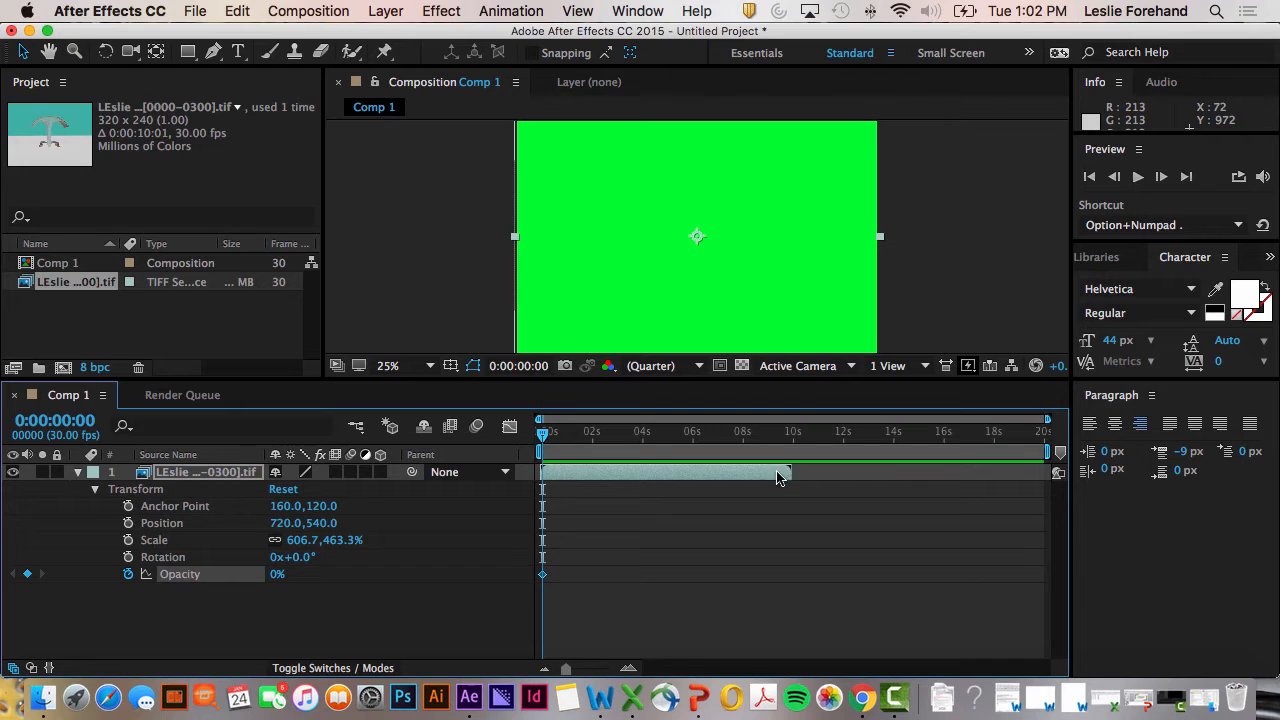
- Set a 100% Opacity keyframe for the TIFF layer at 0:00:00:29 to complete the fade-in
{"action": "left_click", "coordinate": [550, 436]}
{"action": "left_click_drag", "start_coordinate": [553, 437], "coordinate": [555, 512]}
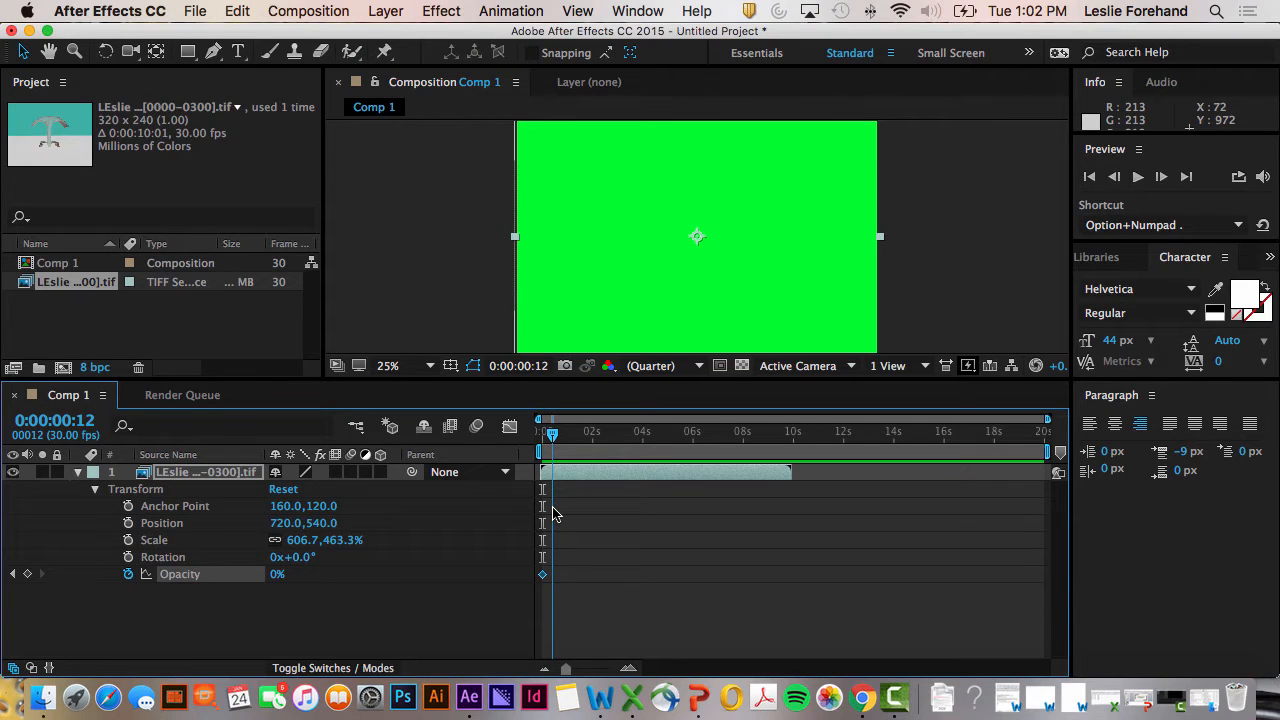
{"action": "mouse_move", "coordinate": [555, 512]}
{"action": "left_mouse_down"}
{"action": "mouse_move", "coordinate": [597, 514]}
{"action": "mouse_move", "coordinate": [567, 510]}
{"action": "left_mouse_up"}
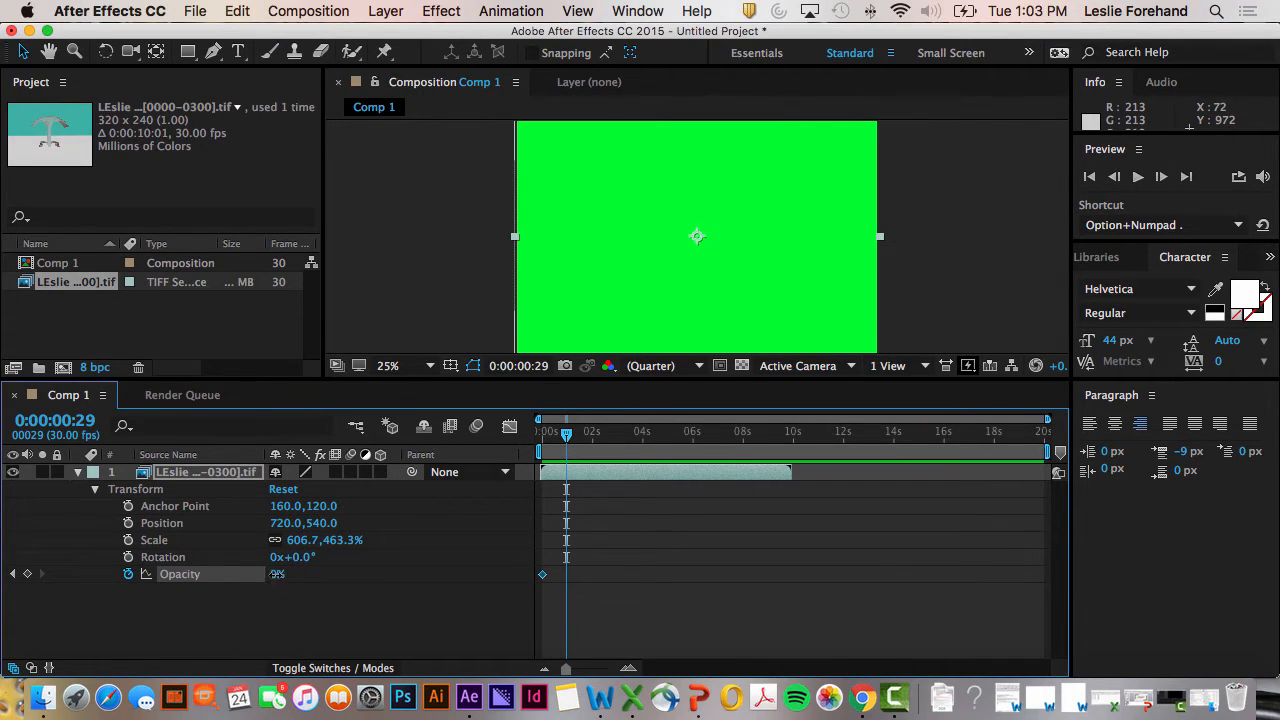
{"action": "left_click", "coordinate": [277, 580]}
{"action": "type", "text": "100"}
{"action": "key", "text": "Return"}
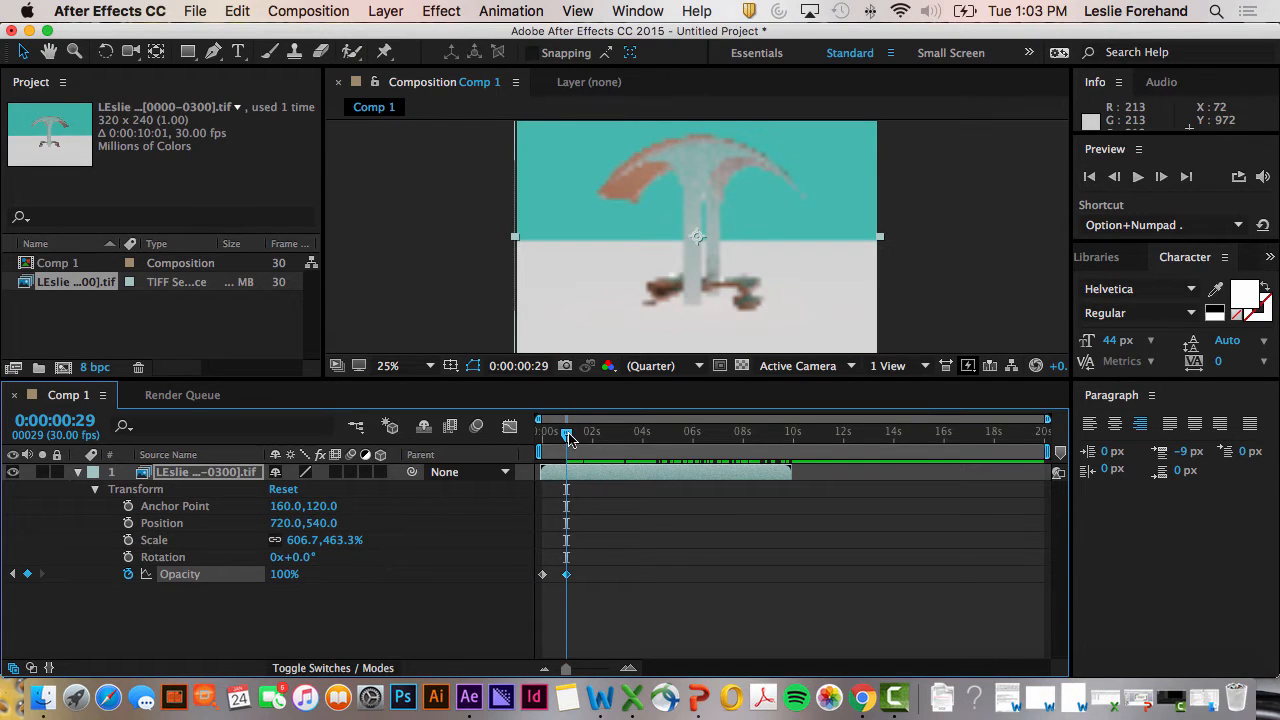
- Scrub back between the two Opacity keyframes to check the fade-in
{"action": "mouse_move", "coordinate": [566, 437]}
{"action": "left_mouse_down"}
{"action": "mouse_move", "coordinate": [538, 437]}
{"action": "mouse_move", "coordinate": [583, 437]}
{"action": "mouse_move", "coordinate": [539, 437]}
{"action": "mouse_move", "coordinate": [551, 440]}
{"action": "left_mouse_up"}
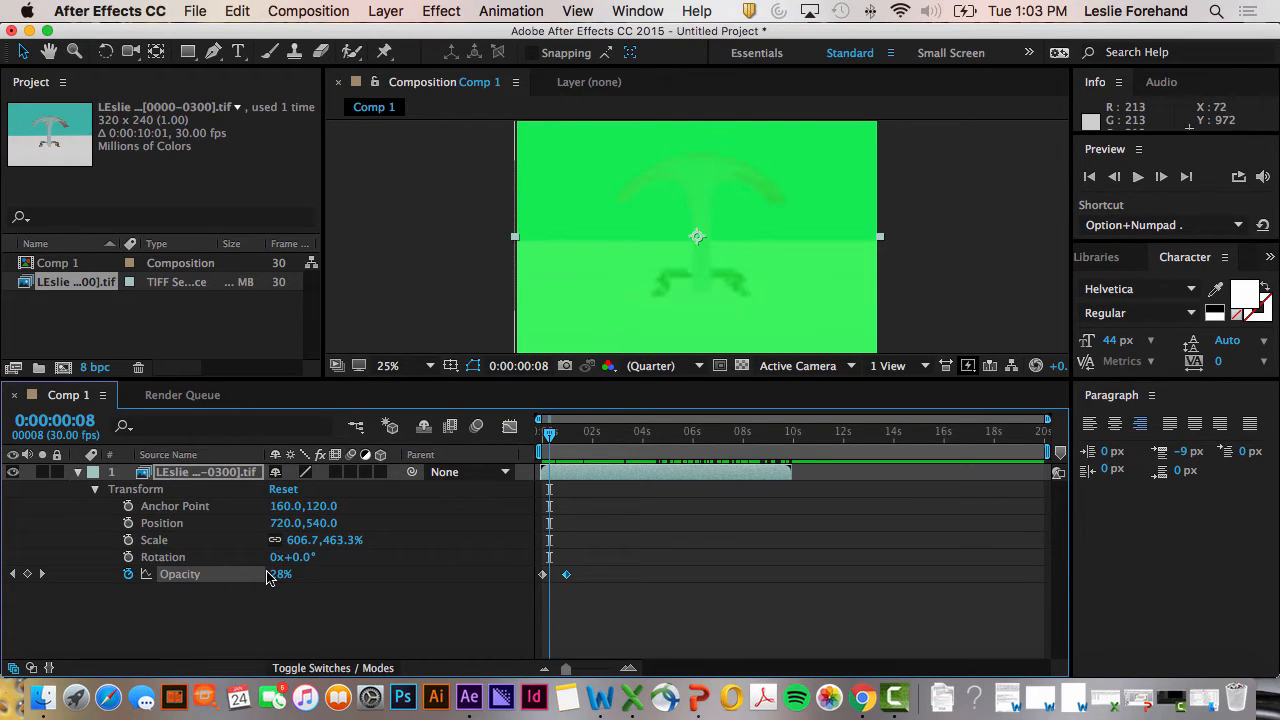
{"action": "left_click_drag", "start_coordinate": [268, 577], "coordinate": [284, 582]}
- Try copying the 100% Opacity keyframe to 0:00:09:03, and undo the paste
{"action": "left_click_drag", "start_coordinate": [550, 435], "coordinate": [773, 441]}
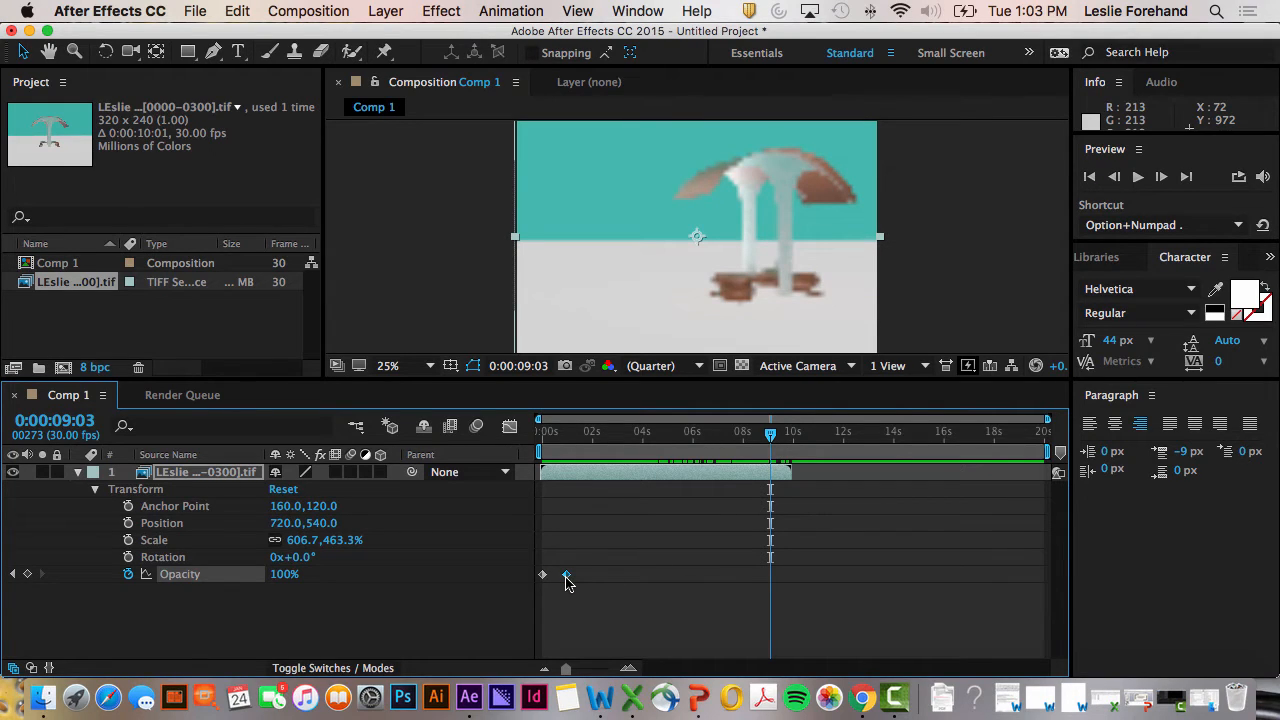
{"action": "mouse_move", "coordinate": [566, 582]}
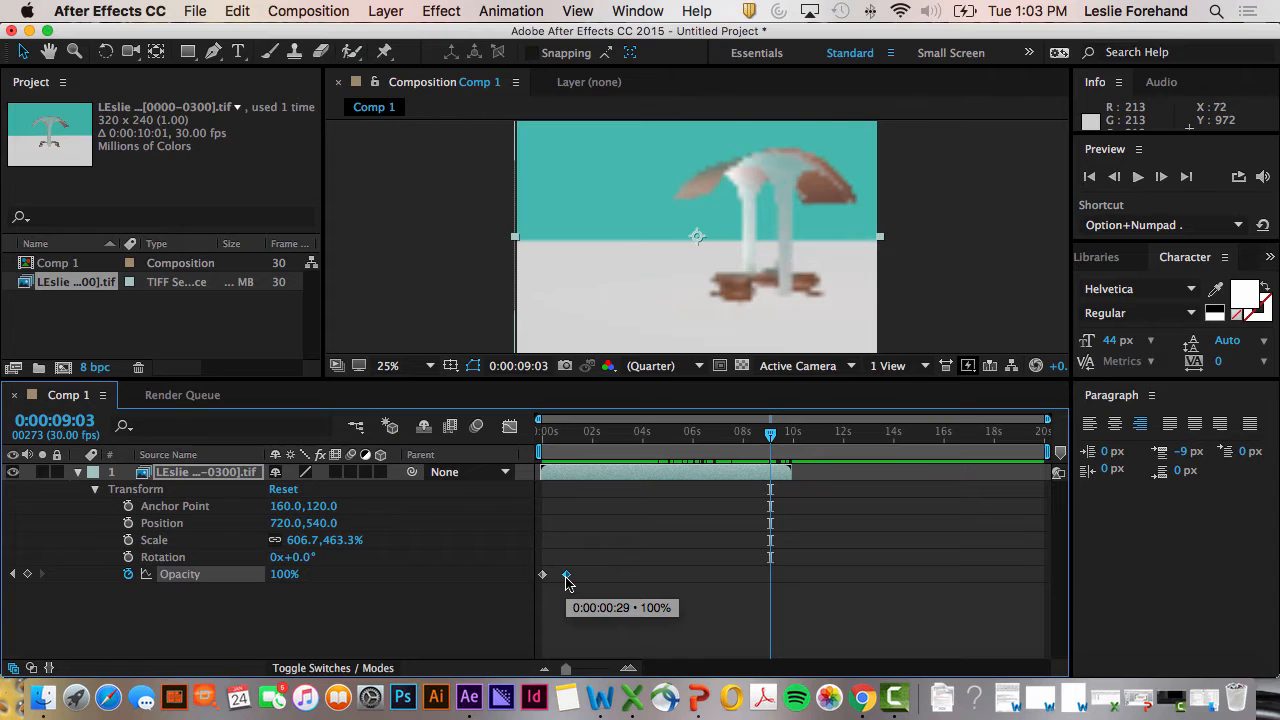
{"action": "key", "text": "super+v"}
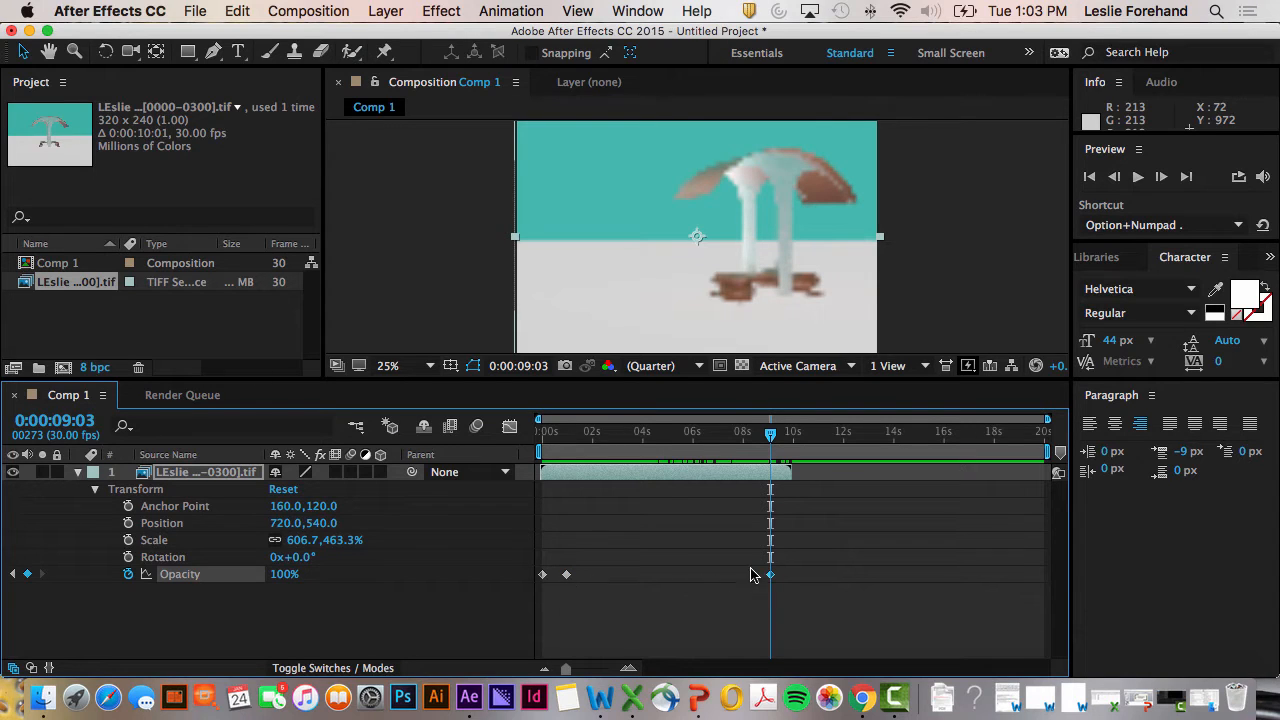
{"action": "key", "text": "super+z"}
- Move the current time to 0:00:08:28 and add a 100% Opacity keyframe there matching the second keyframe
{"action": "left_click_drag", "start_coordinate": [772, 441], "coordinate": [769, 441]}
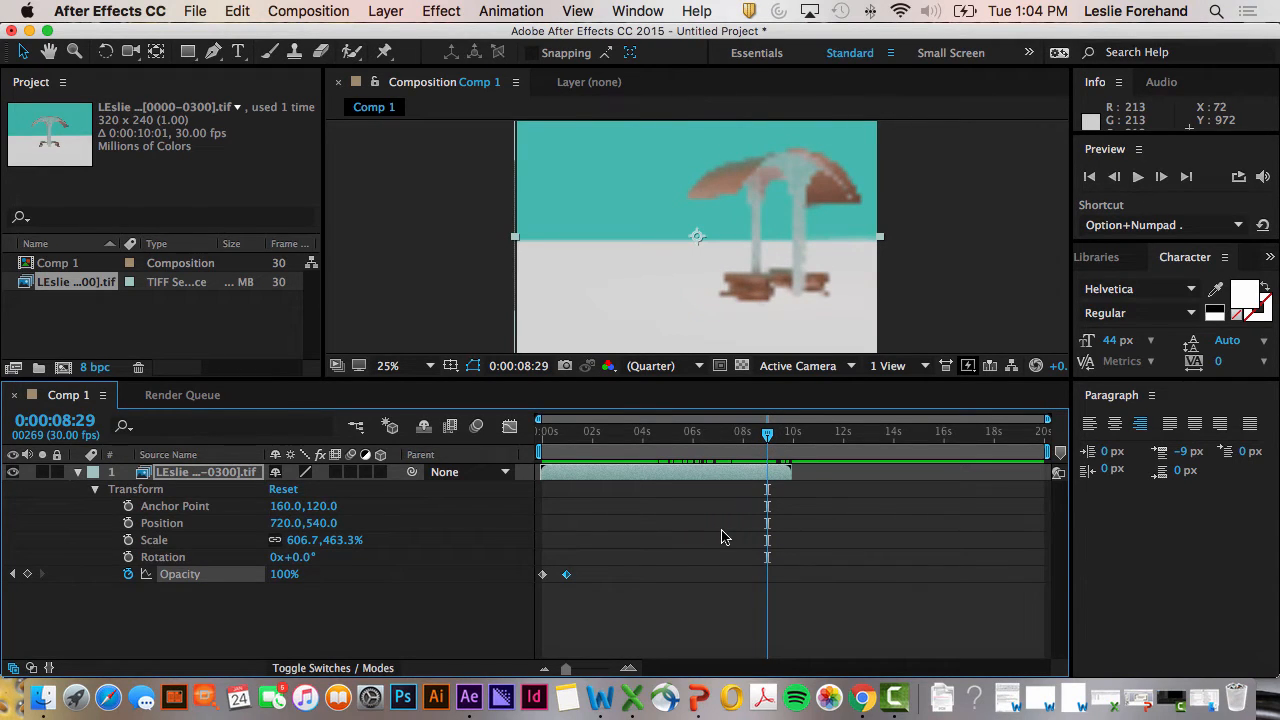
{"action": "left_click", "coordinate": [763, 471]}
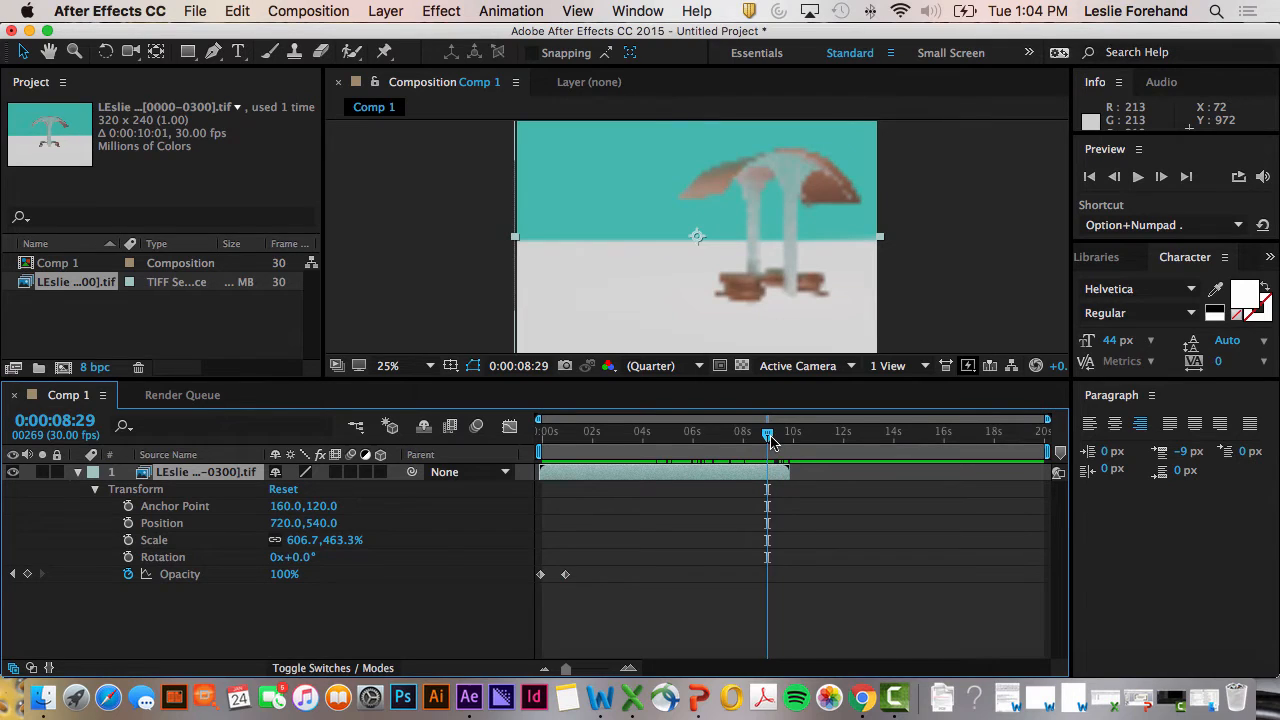
{"action": "mouse_move", "coordinate": [770, 434]}
{"action": "left_mouse_down"}
{"action": "mouse_move", "coordinate": [797, 443]}
{"action": "mouse_move", "coordinate": [768, 443]}
{"action": "left_mouse_up"}
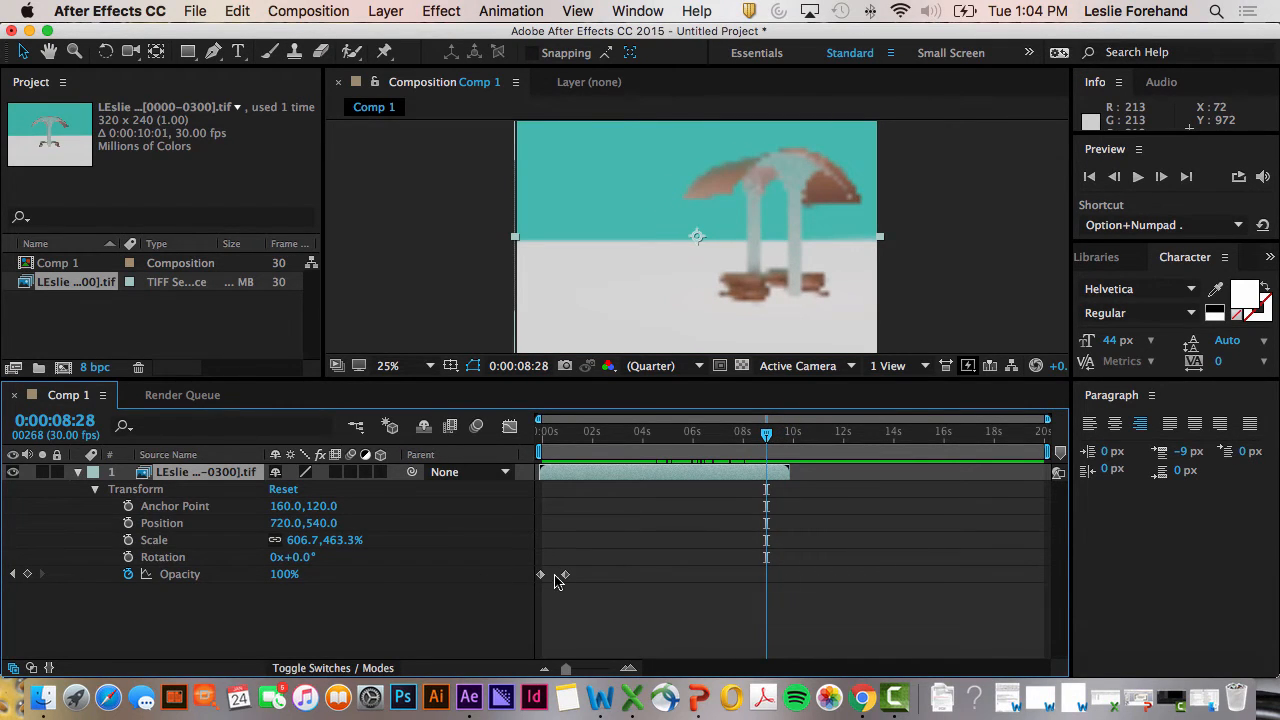
{"action": "left_click", "coordinate": [565, 575]}
{"action": "mouse_move", "coordinate": [564, 575]}
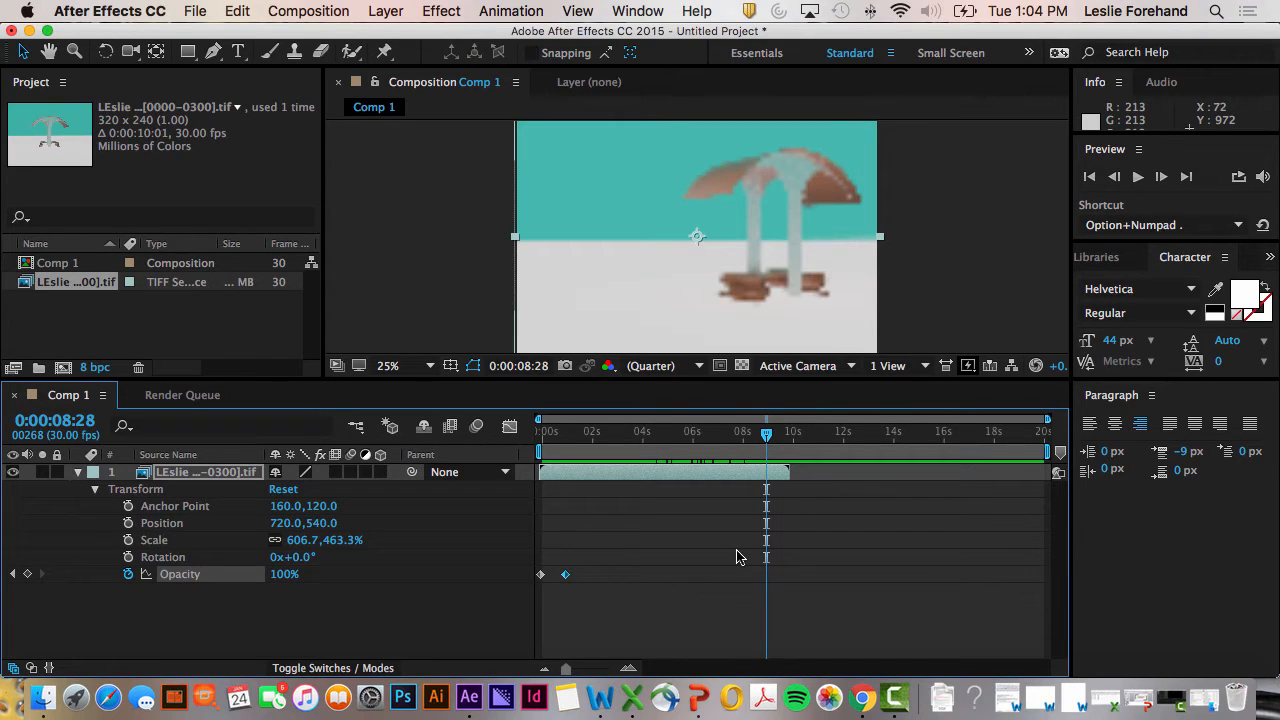
{"action": "key", "text": "alt+shift+t"}
- Set a 0% Opacity keyframe at 0:00:09:26 so the TIFF layer fades out at its end
{"action": "left_click_drag", "start_coordinate": [769, 437], "coordinate": [797, 441]}
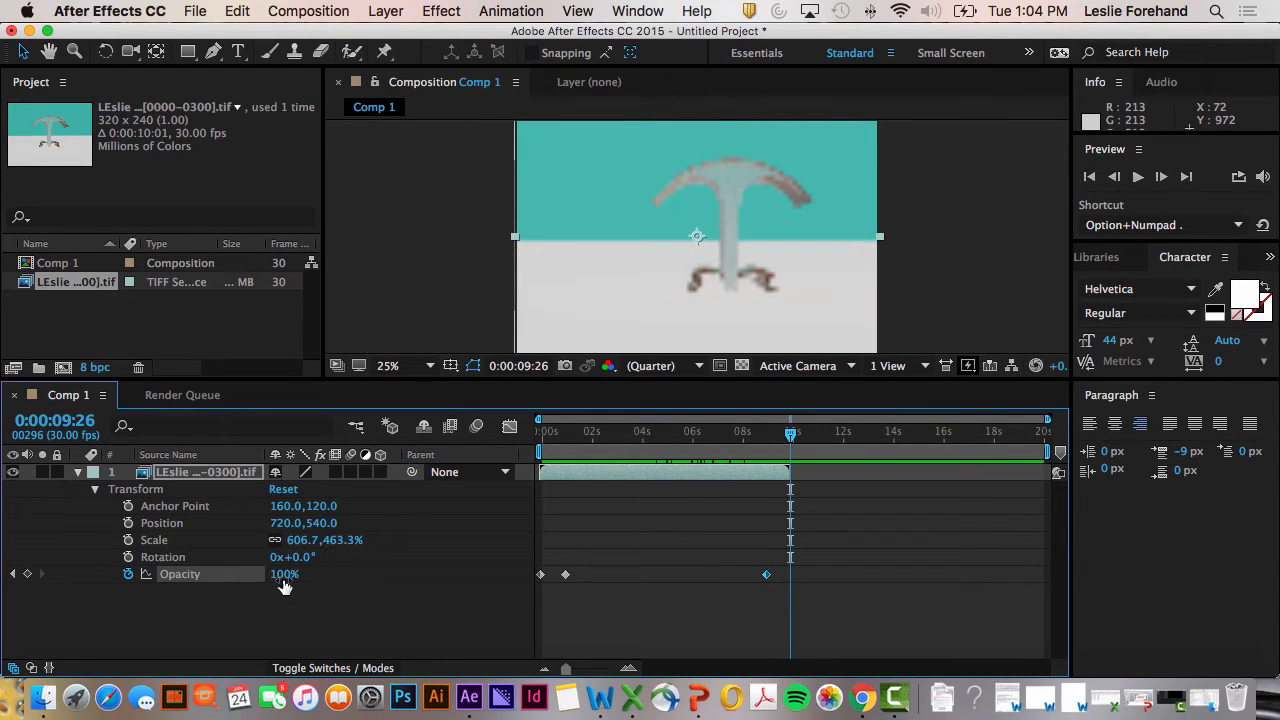
{"action": "left_click", "coordinate": [284, 585]}
{"action": "type", "text": "0"}
{"action": "key", "text": "Return"}
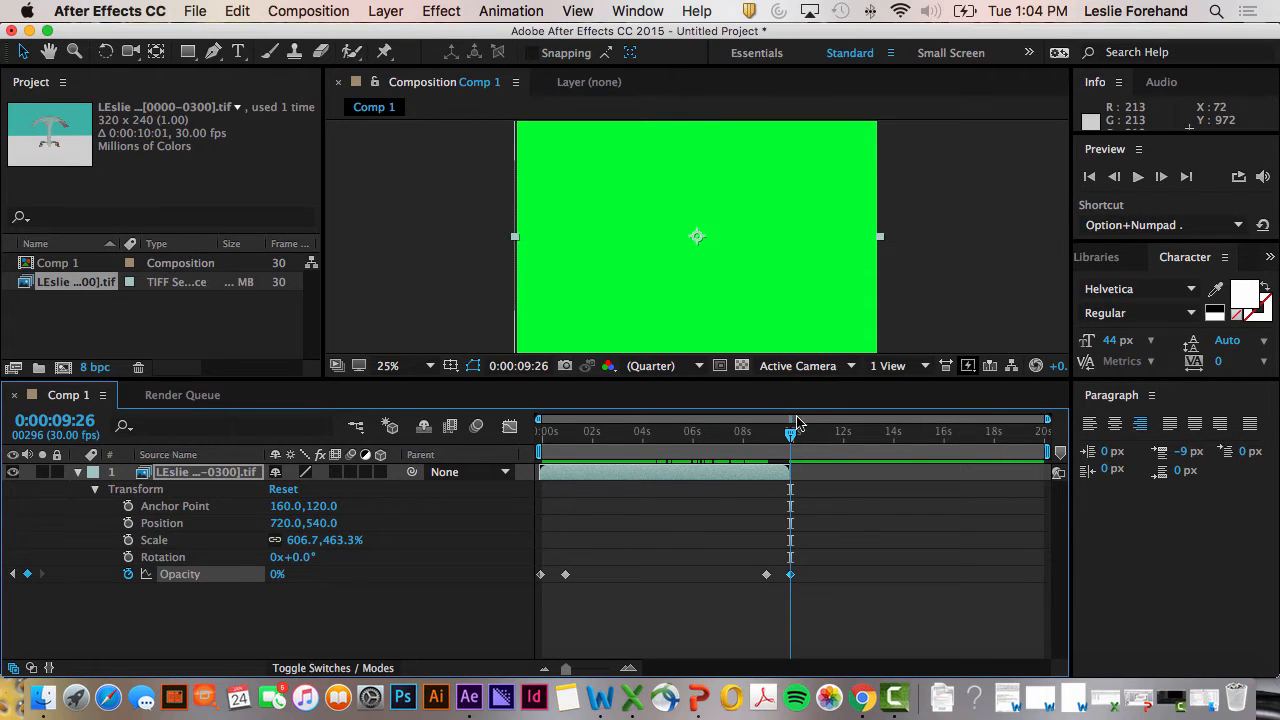
- Return the current time to 0:00:00:00, play the preview of the fades, and stop it
{"action": "left_click_drag", "start_coordinate": [795, 436], "coordinate": [511, 444]}
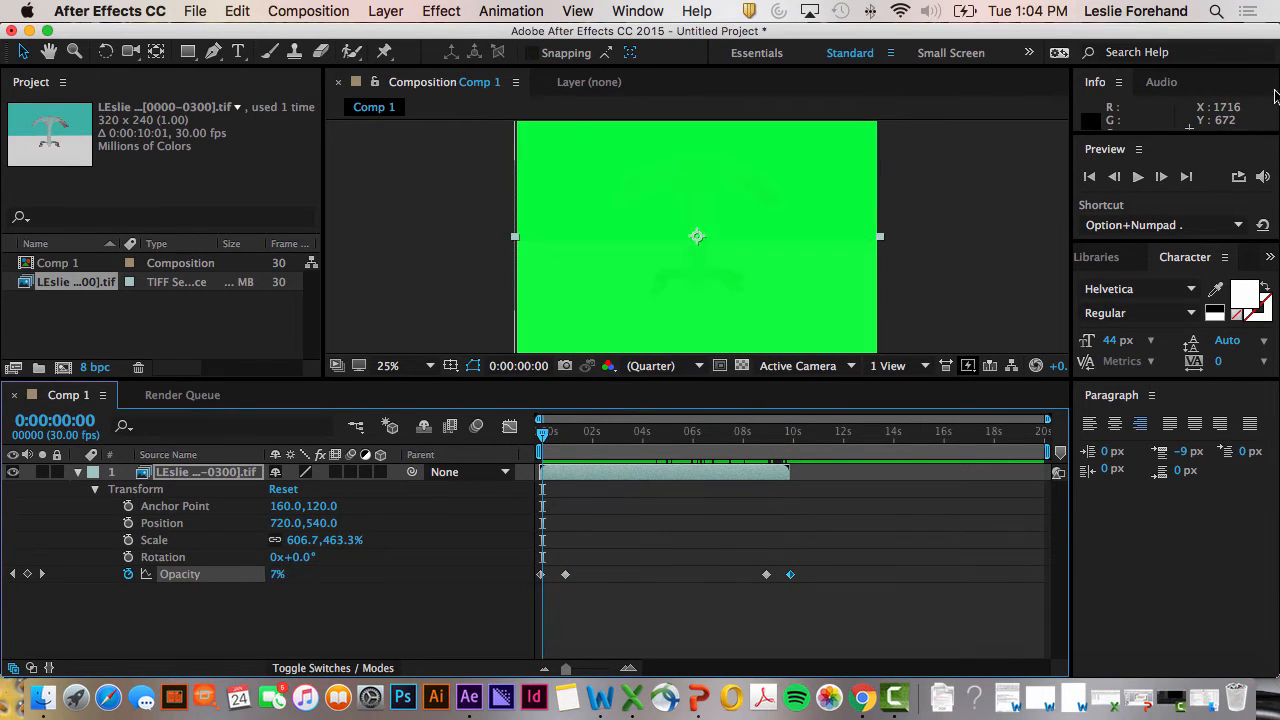
{"action": "left_click", "coordinate": [1136, 177]}
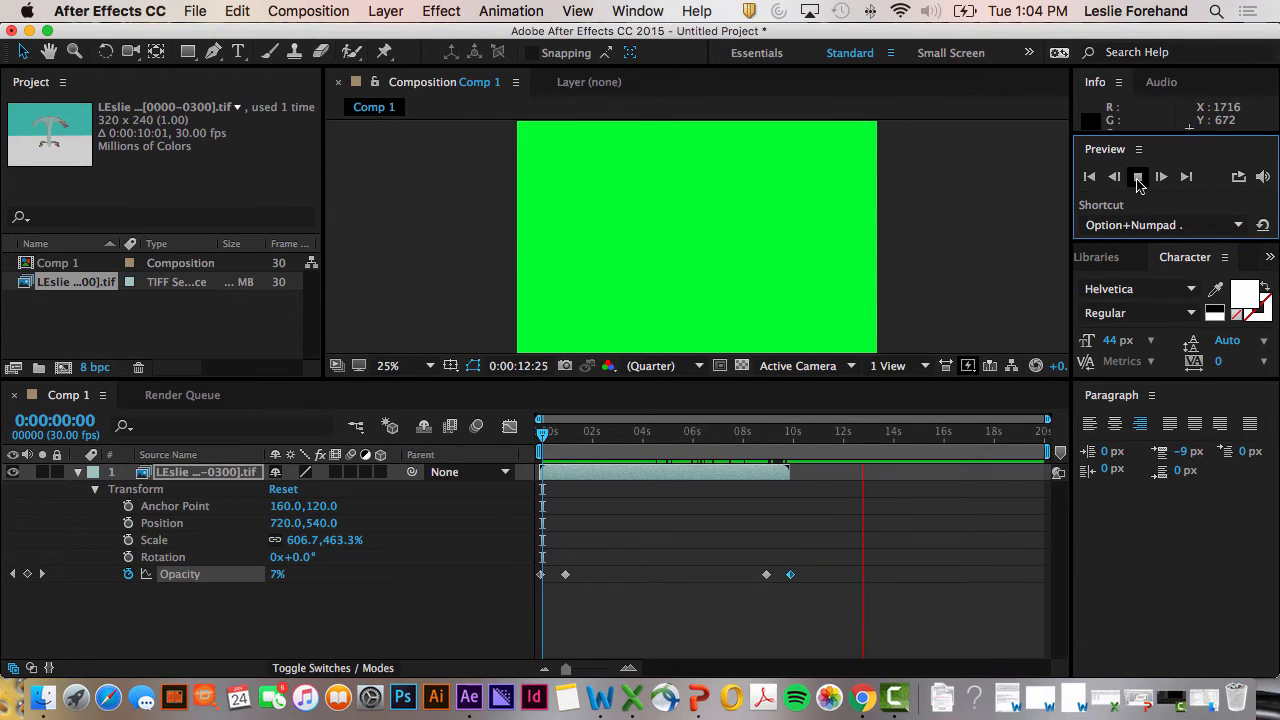
{"action": "left_click", "coordinate": [1136, 177]}
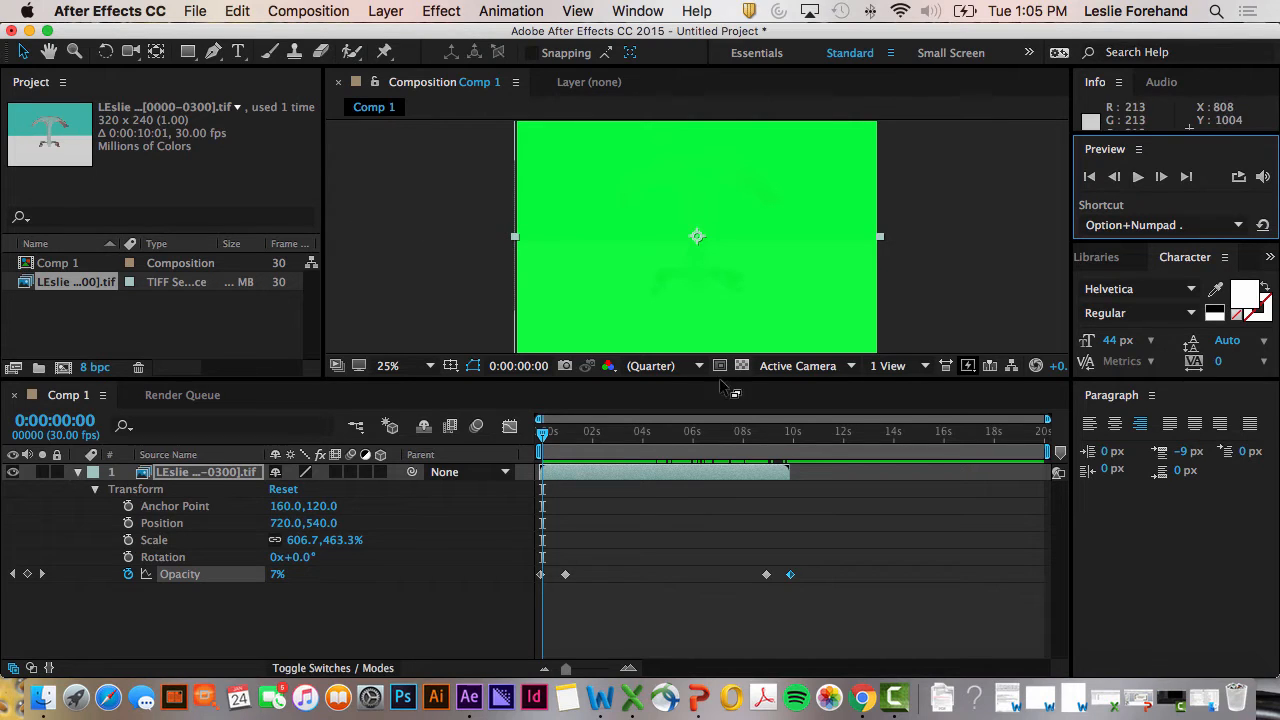
- Slide the TIFF layer to start at about 5 seconds and trim its in point to about 10 seconds
{"action": "left_click_drag", "start_coordinate": [608, 485], "coordinate": [740, 510]}
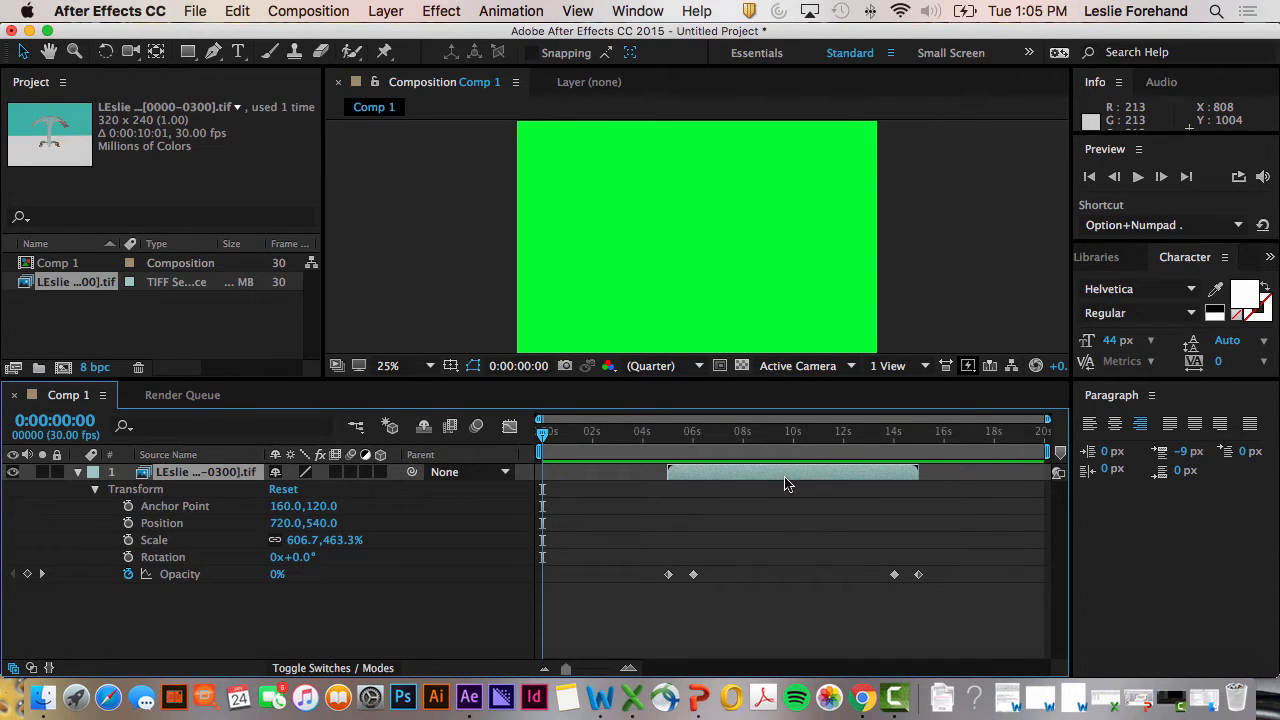
{"action": "left_click_drag", "start_coordinate": [668, 472], "coordinate": [801, 490]}
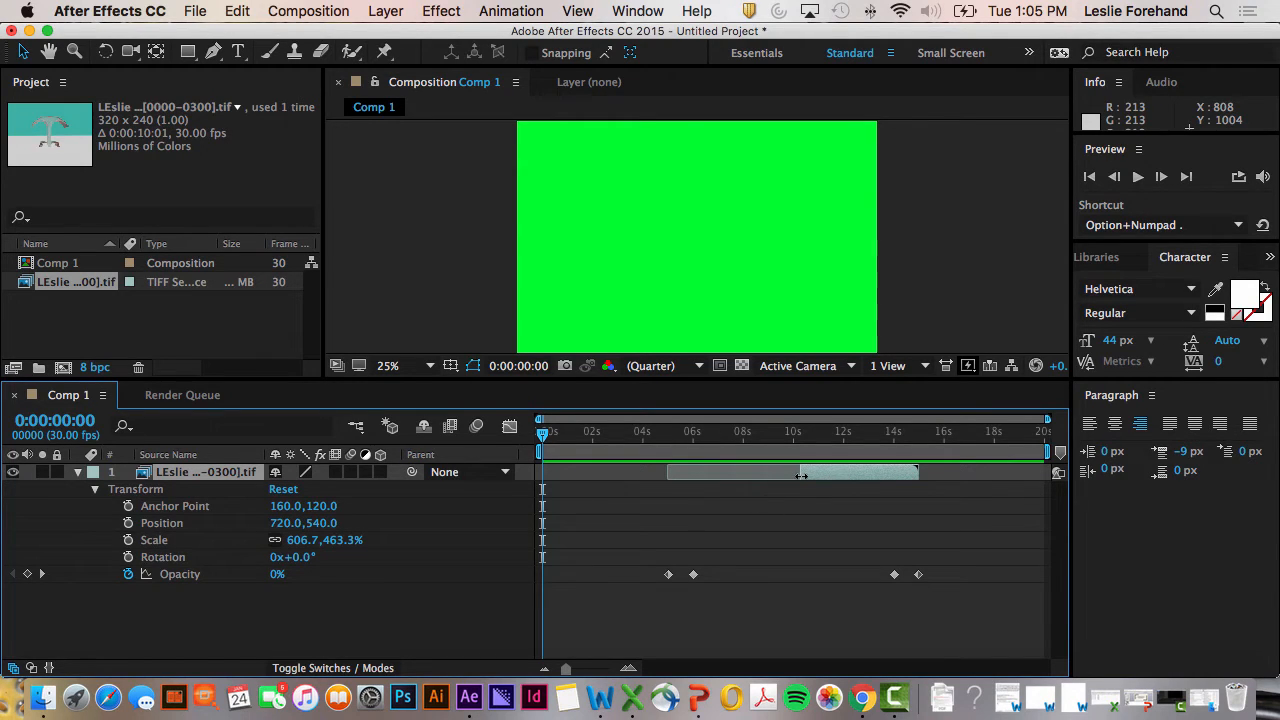
{"action": "left_click_drag", "start_coordinate": [801, 476], "coordinate": [668, 472]}
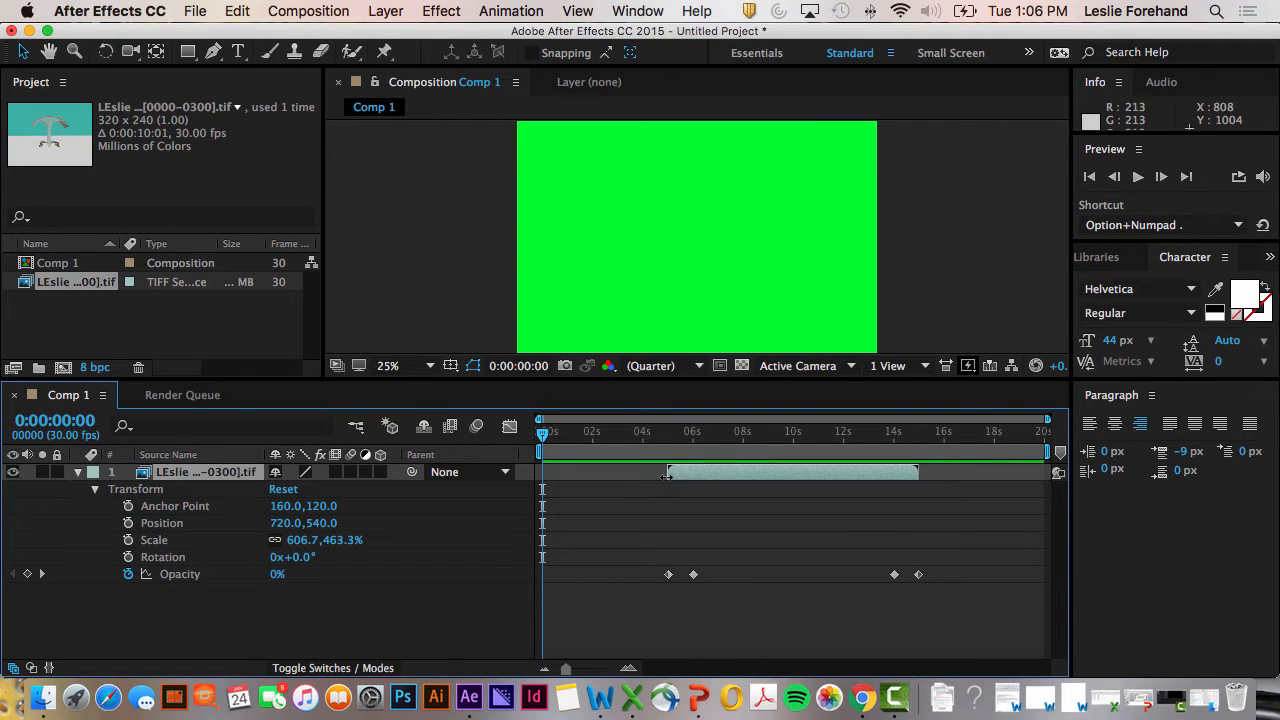
{"action": "left_click_drag", "start_coordinate": [667, 474], "coordinate": [790, 472]}
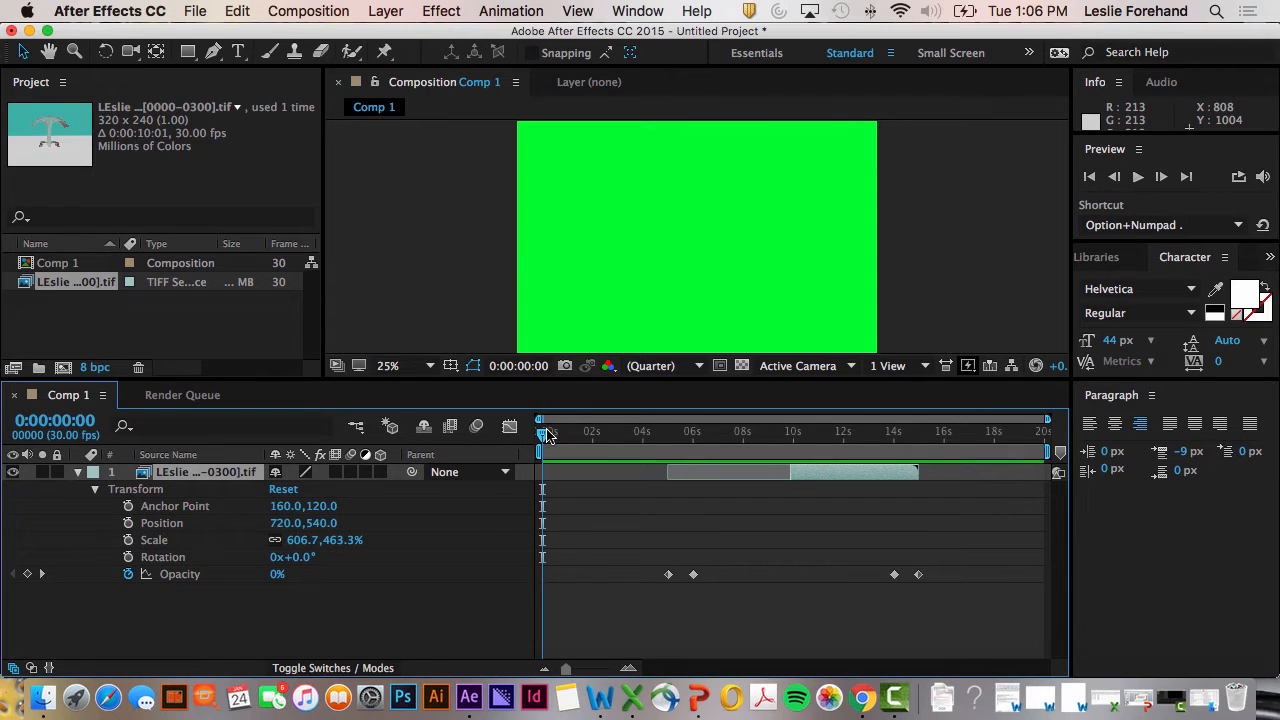
- Move the two fade-in Opacity keyframes together so the 0% keyframe sits at the trimmed in point, 0:00:09:27
{"action": "left_click_drag", "start_coordinate": [547, 436], "coordinate": [609, 548]}
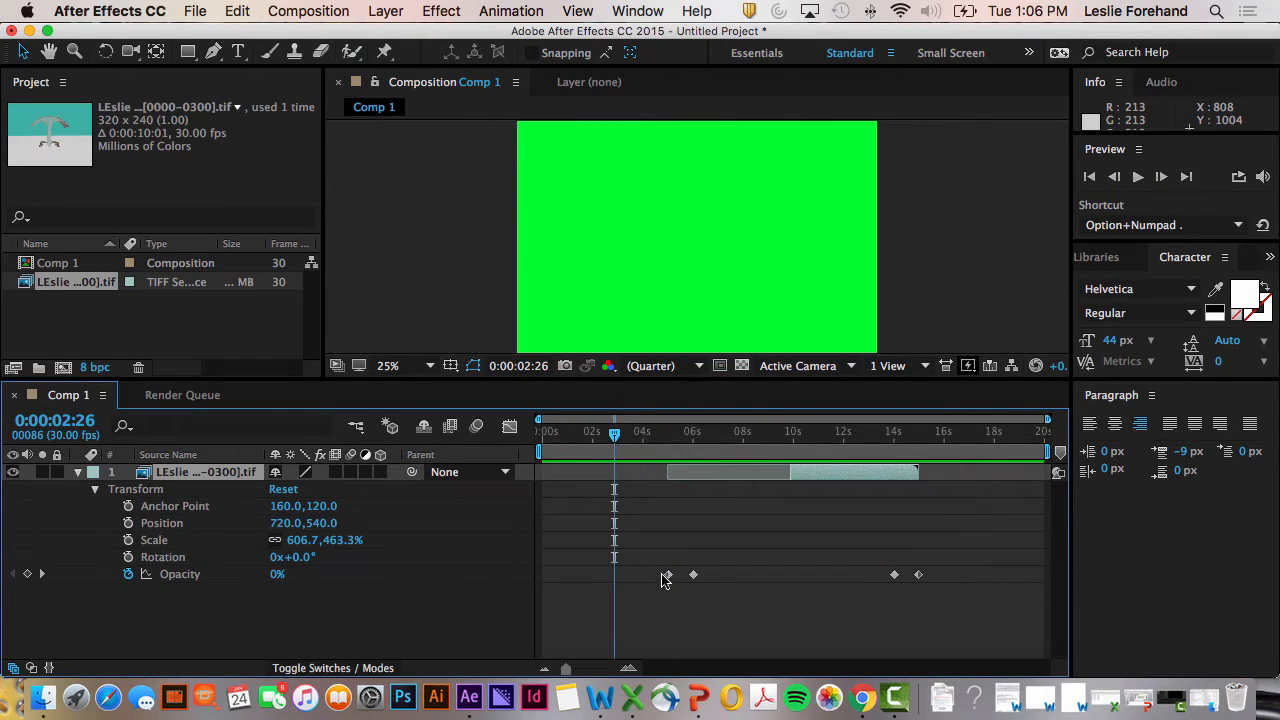
{"action": "left_click", "coordinate": [693, 576]}
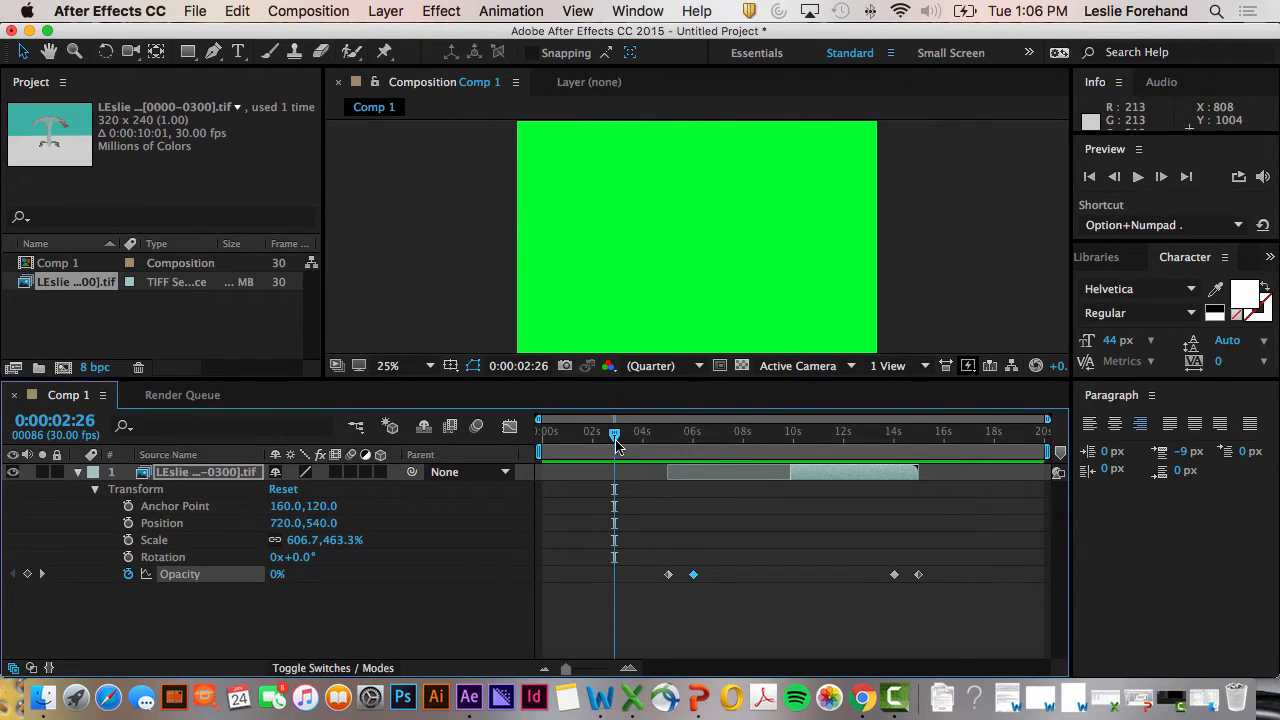
{"action": "left_click_drag", "start_coordinate": [615, 438], "coordinate": [792, 447]}
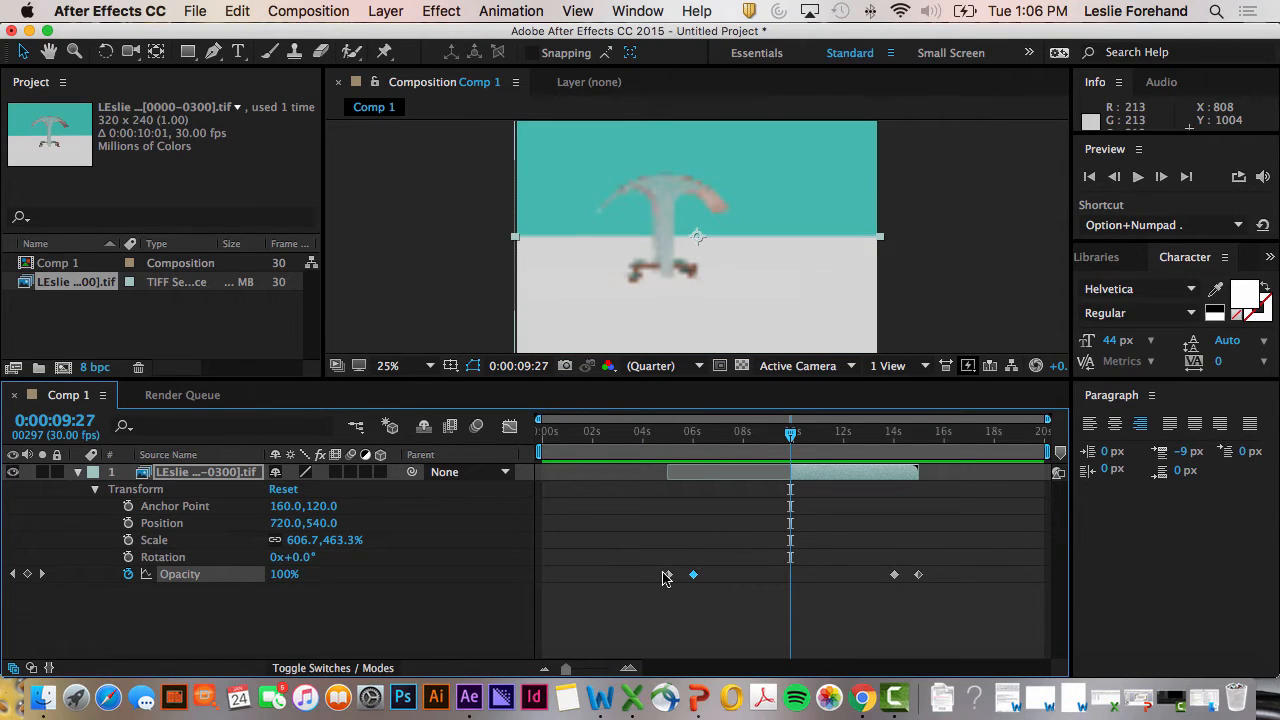
{"action": "mouse_move", "coordinate": [669, 578]}
{"action": "left_click_drag", "start_coordinate": [669, 578], "coordinate": [791, 580]}
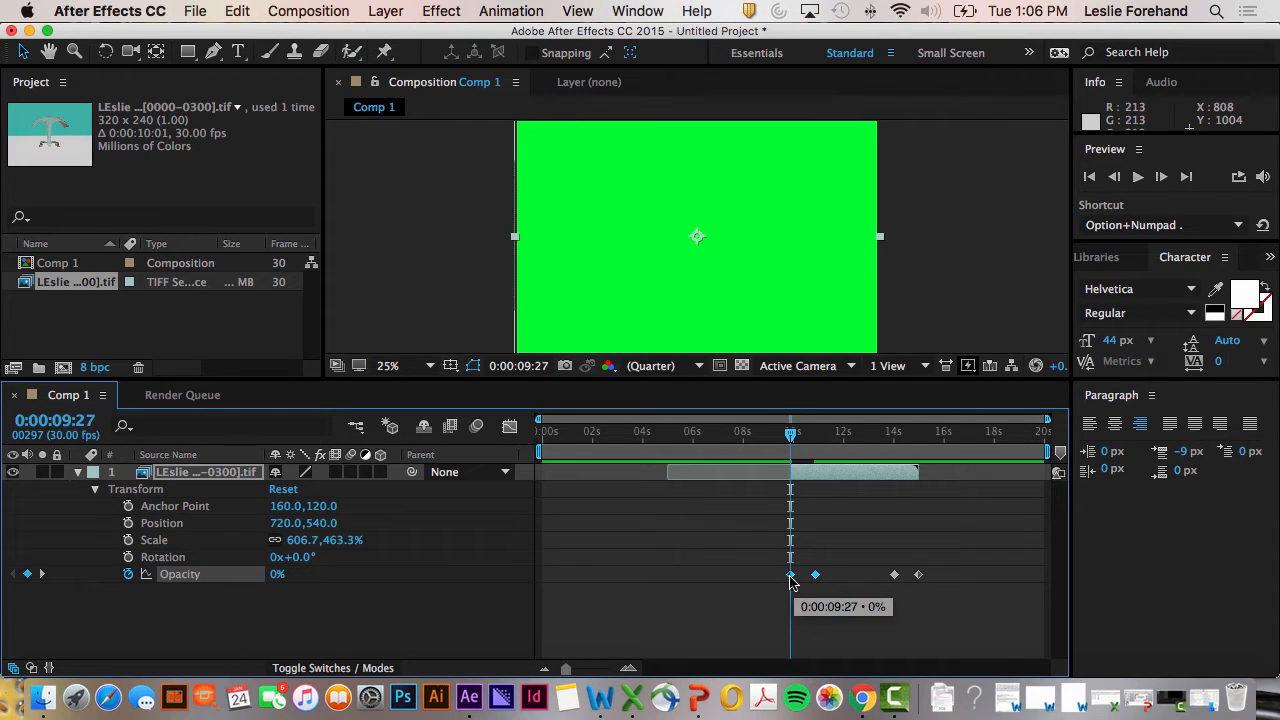
- Undo the TIFF layer's in-point trim and fade-in keyframe move, and return the current time to 0:00:00:00
{"action": "key", "text": "super+z"}
{"action": "key", "text": "Home"}
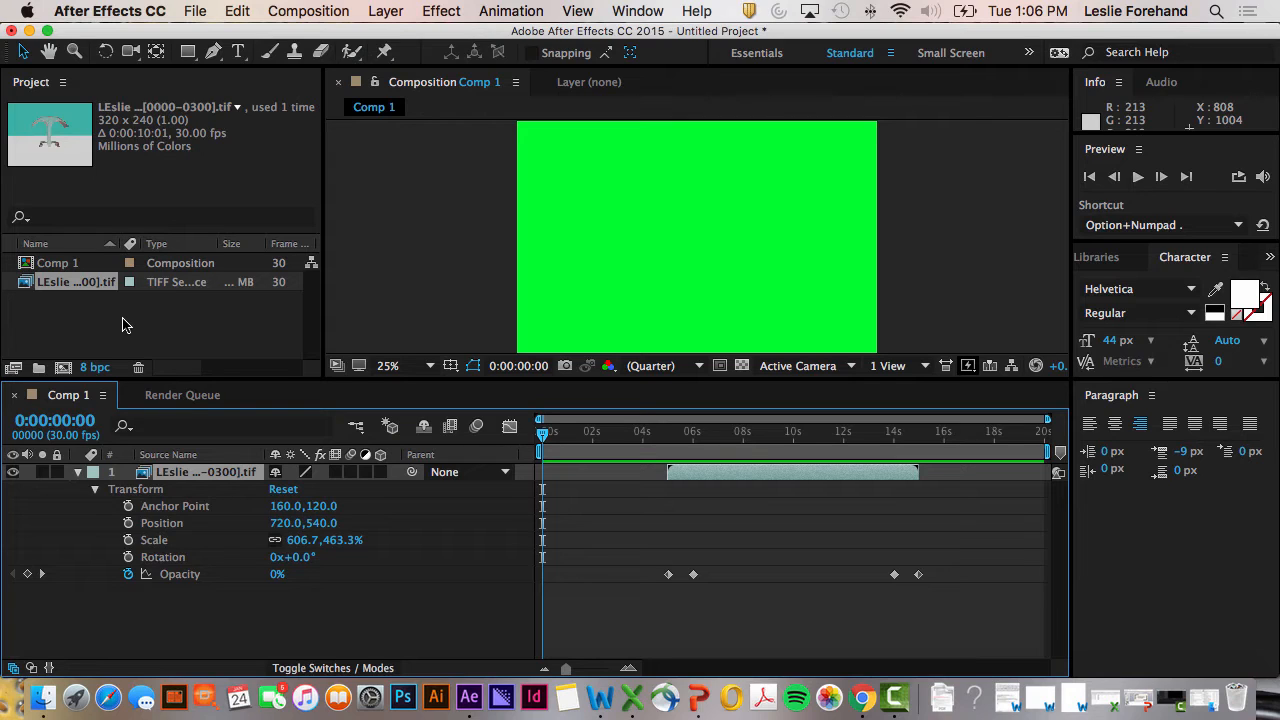
- Time-stretch the TIFF layer to a new duration of 0:00:05:01, holding the layer in-point in place
{"action": "right_click", "coordinate": [741, 482]}
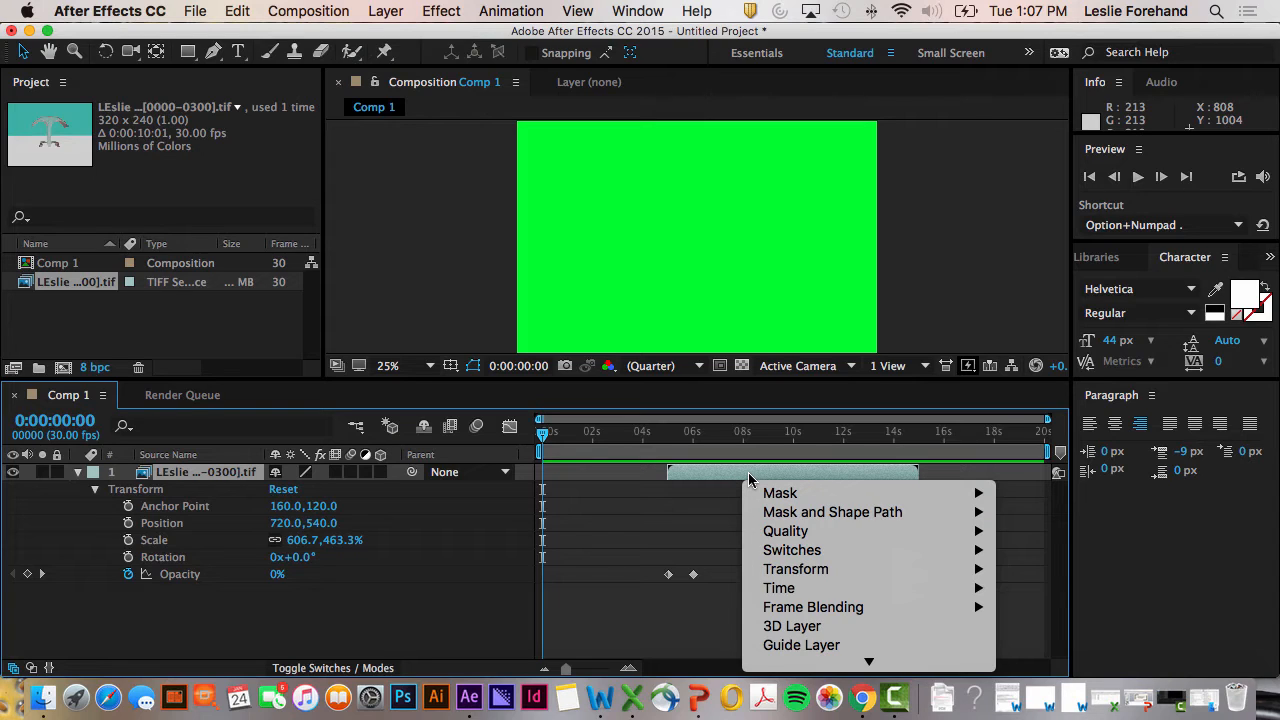
{"action": "left_click", "coordinate": [747, 478]}
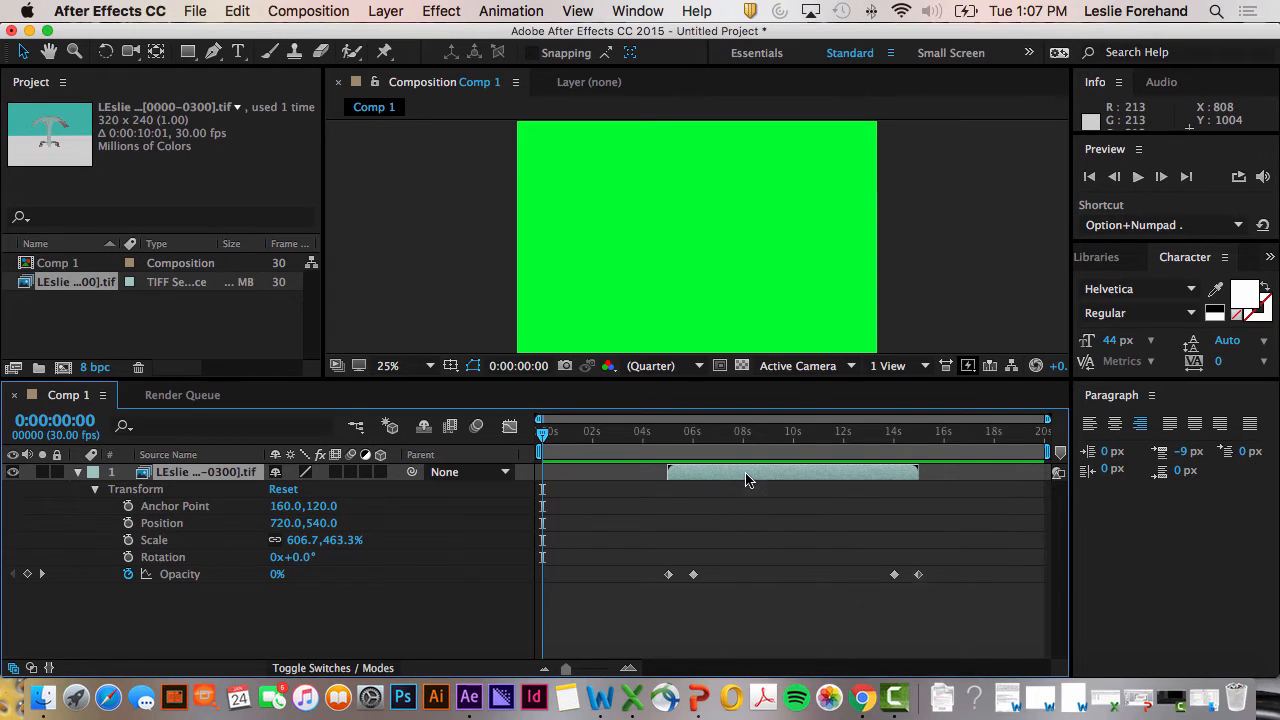
{"action": "right_click", "coordinate": [745, 478]}
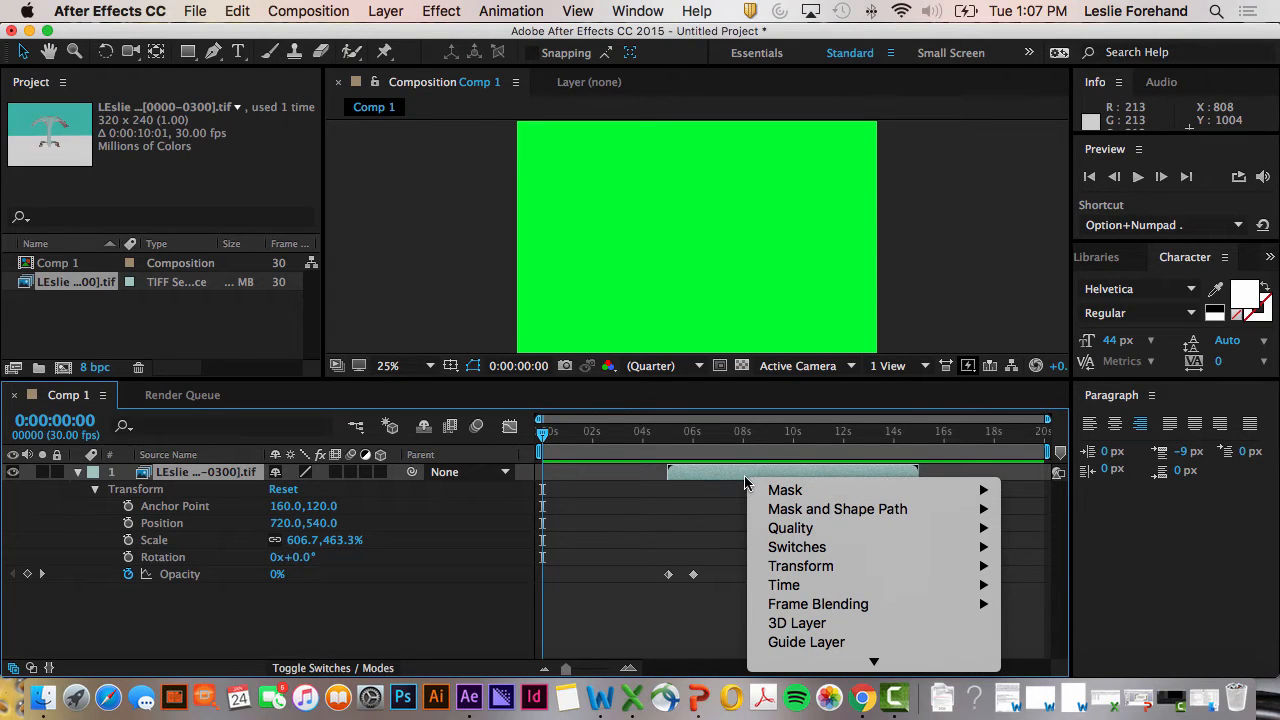
{"action": "mouse_move", "coordinate": [810, 587]}
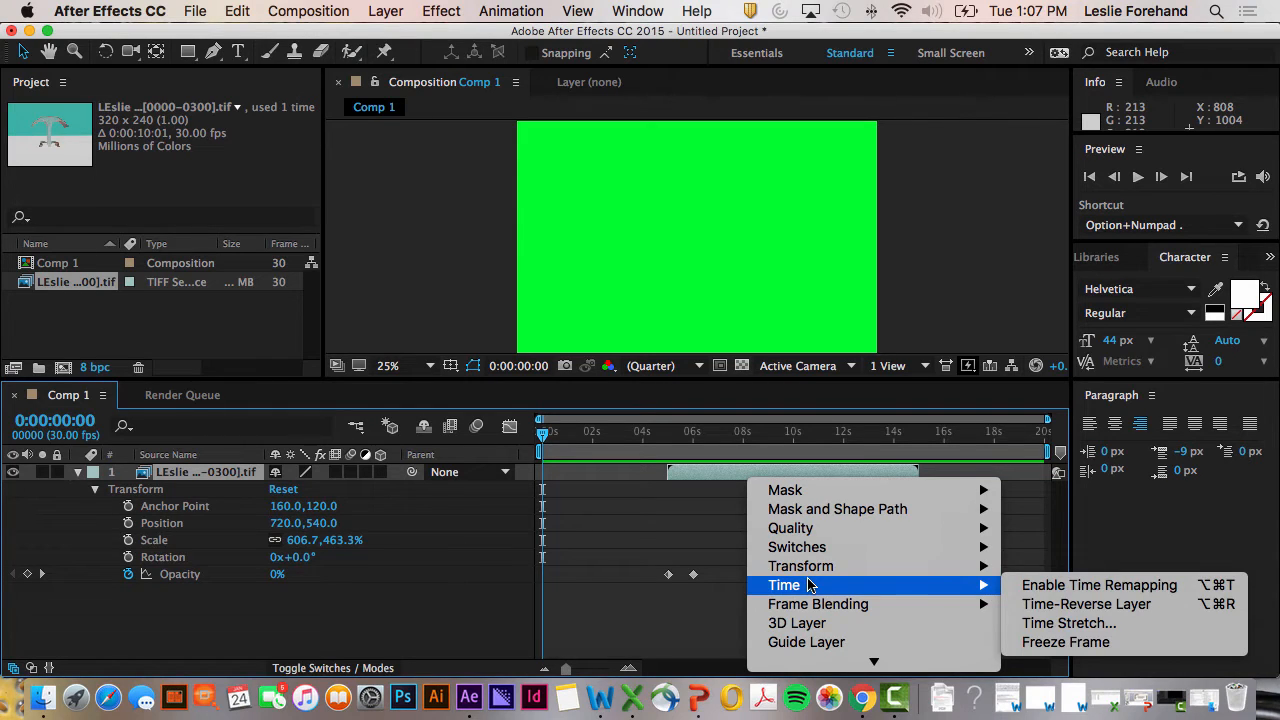
{"action": "mouse_move", "coordinate": [955, 592]}
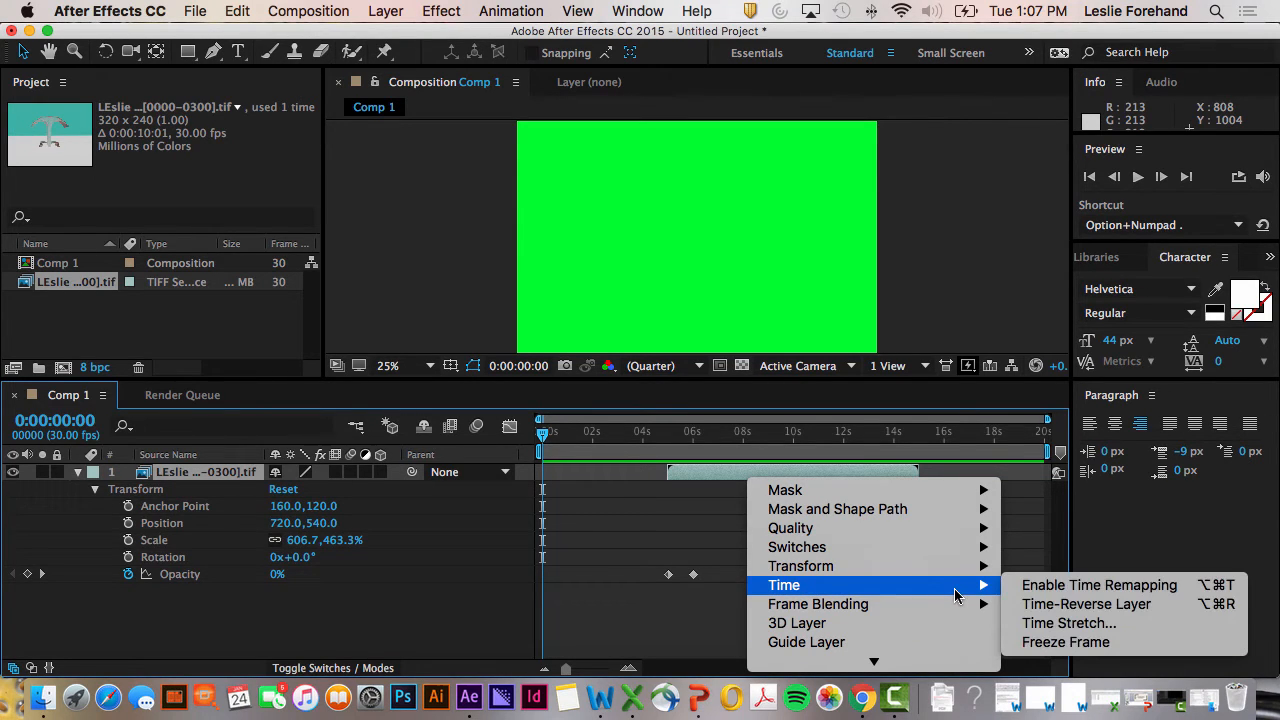
{"action": "left_click", "coordinate": [1045, 622]}
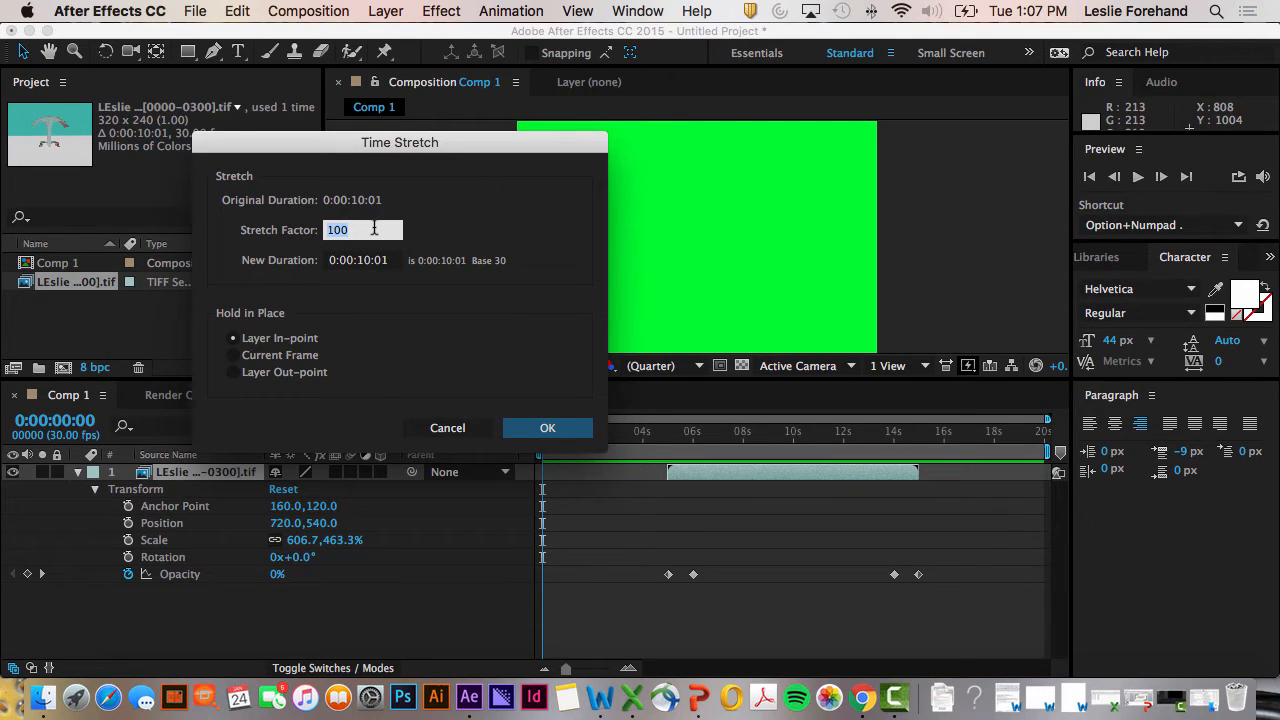
{"action": "left_click", "coordinate": [366, 263]}
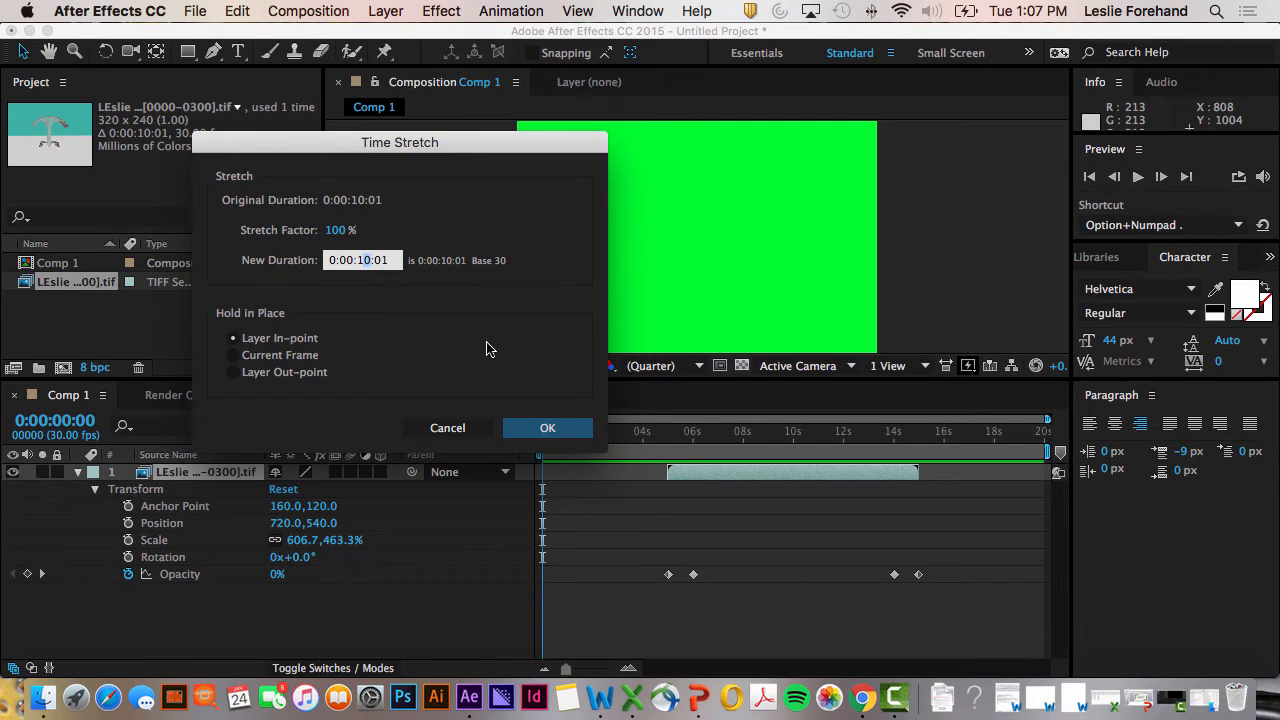
{"action": "key", "text": "BackSpace"}
{"action": "key", "text": "BackSpace"}
{"action": "type", "text": "05"}
{"action": "left_click", "coordinate": [534, 432]}
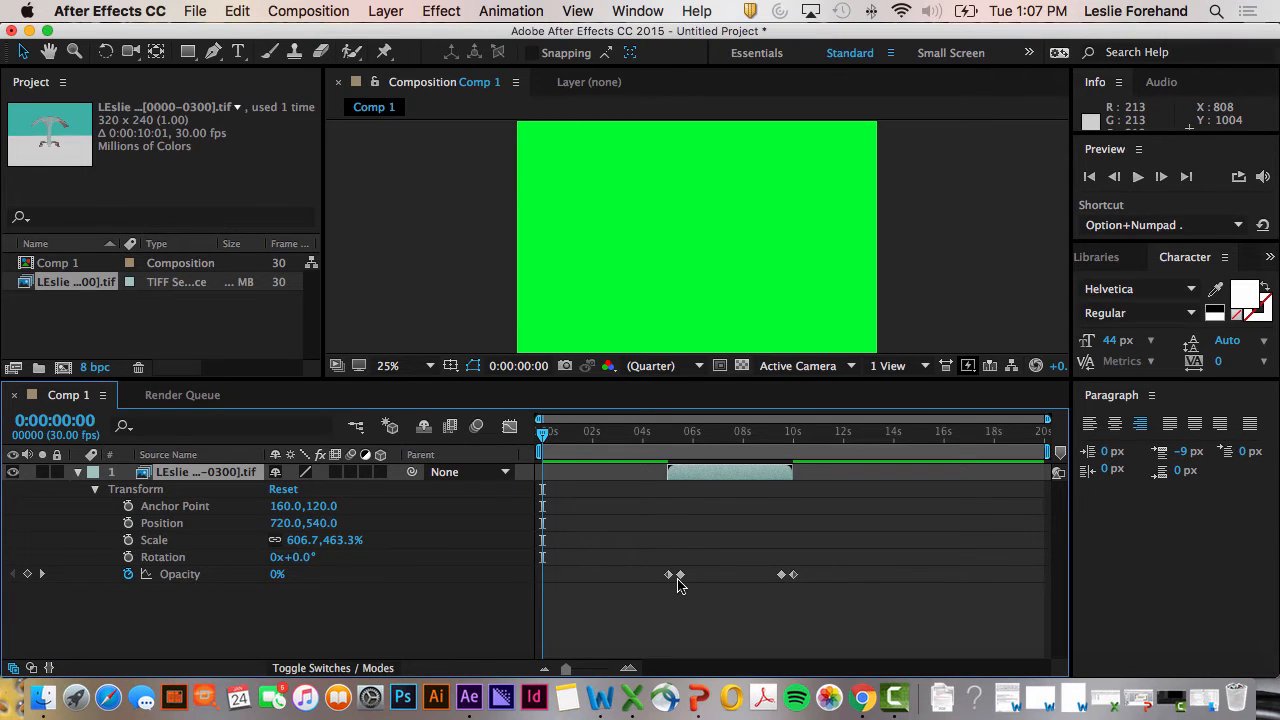
- Play the preview of the shortened TIFF layer from 0:00:04:21, and stop it once the layer has ended
{"action": "mouse_move", "coordinate": [678, 580]}
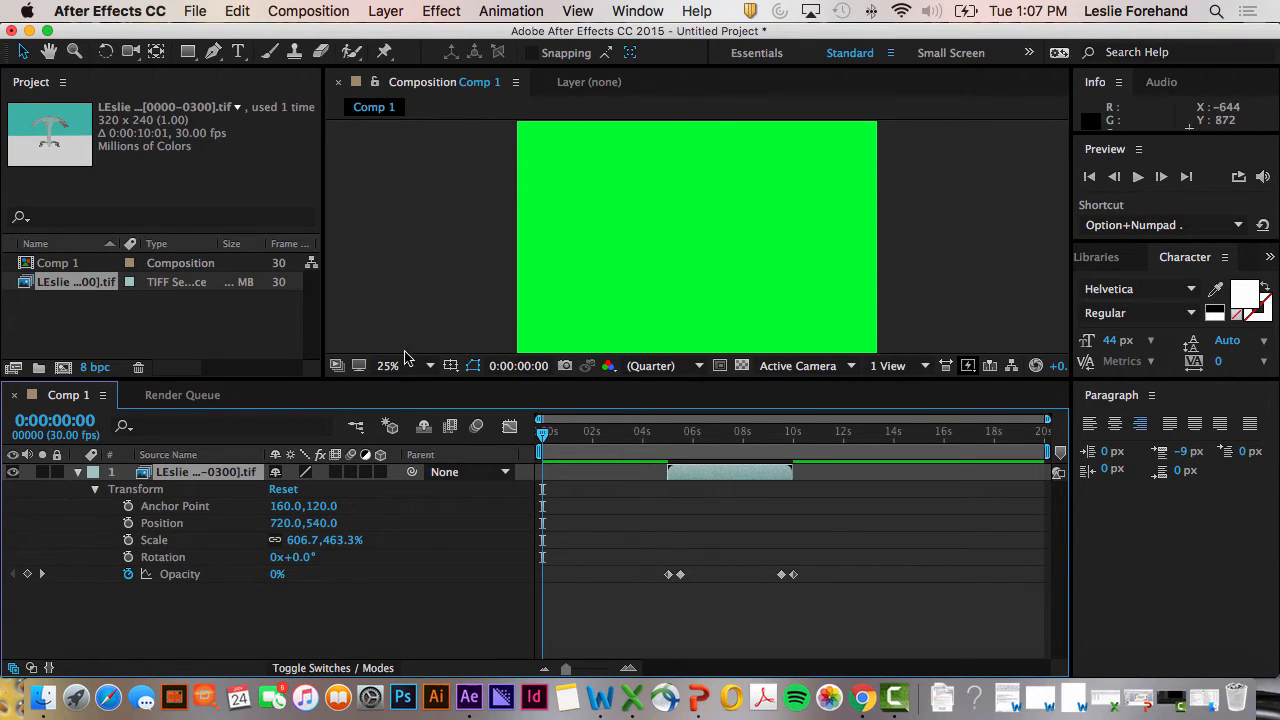
{"action": "left_click_drag", "start_coordinate": [543, 433], "coordinate": [660, 434]}
{"action": "left_click", "coordinate": [1140, 176]}
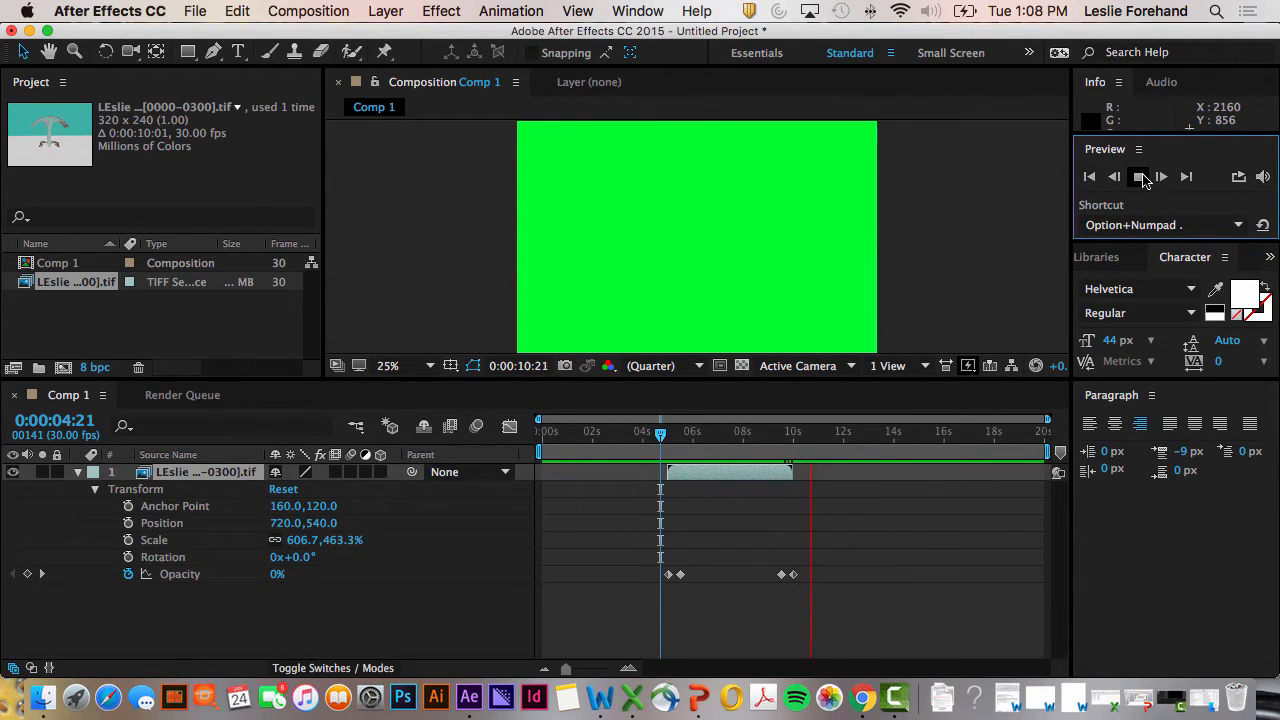
{"action": "left_click", "coordinate": [1141, 176]}
- Time-stretch the TIFF layer to a new duration of 0:00:15:01, holding the layer in-point in place
{"action": "left_click", "coordinate": [703, 488]}
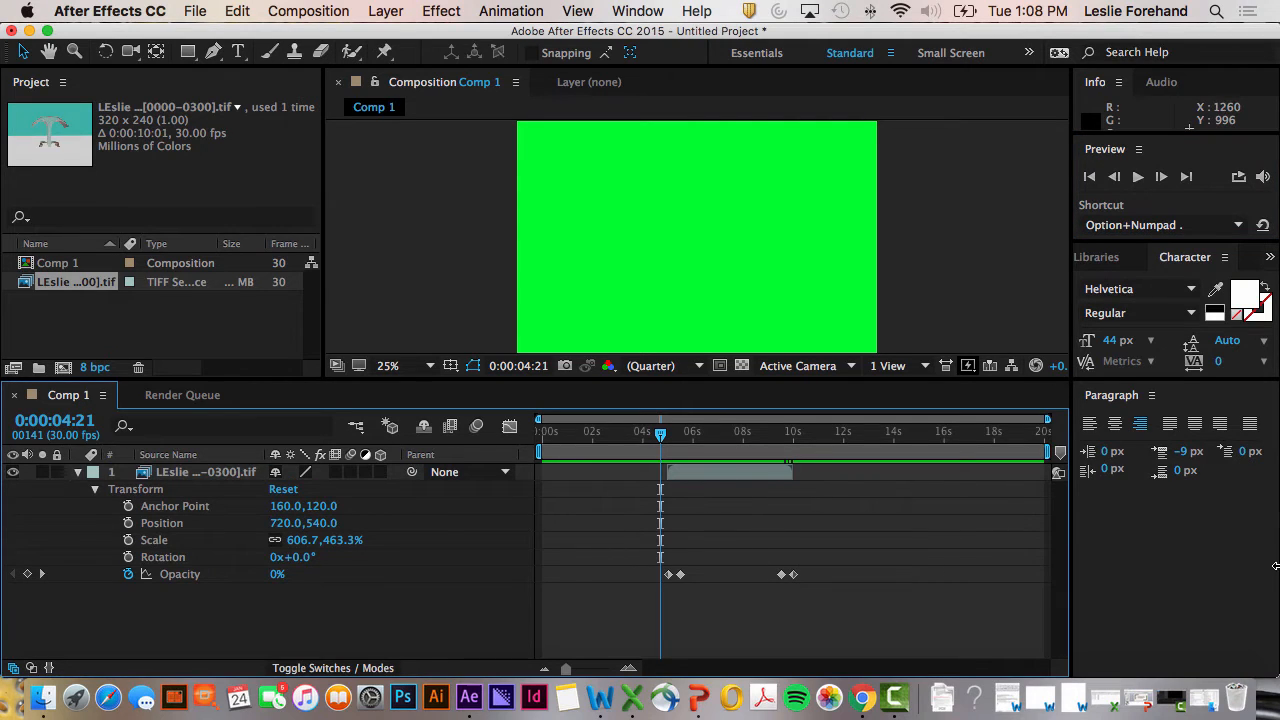
{"action": "right_click", "coordinate": [726, 487]}
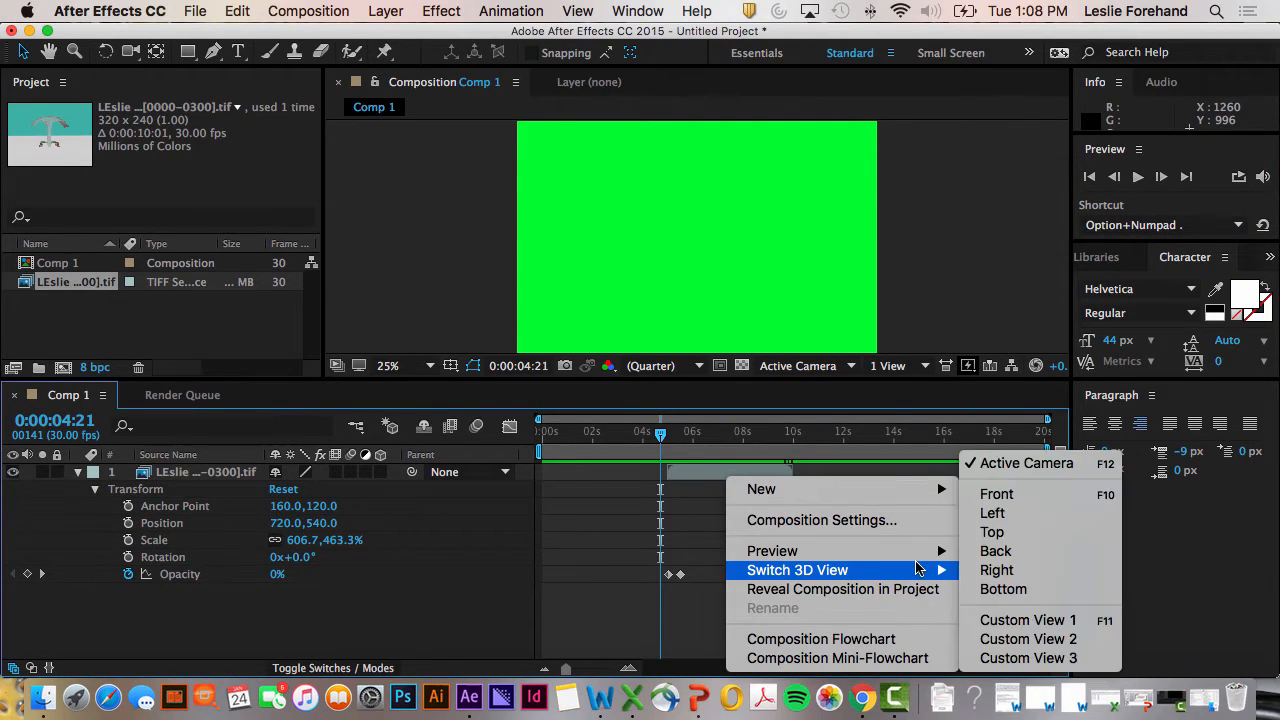
{"action": "left_click", "coordinate": [705, 472]}
{"action": "right_click", "coordinate": [712, 474]}
{"action": "mouse_move", "coordinate": [895, 583]}
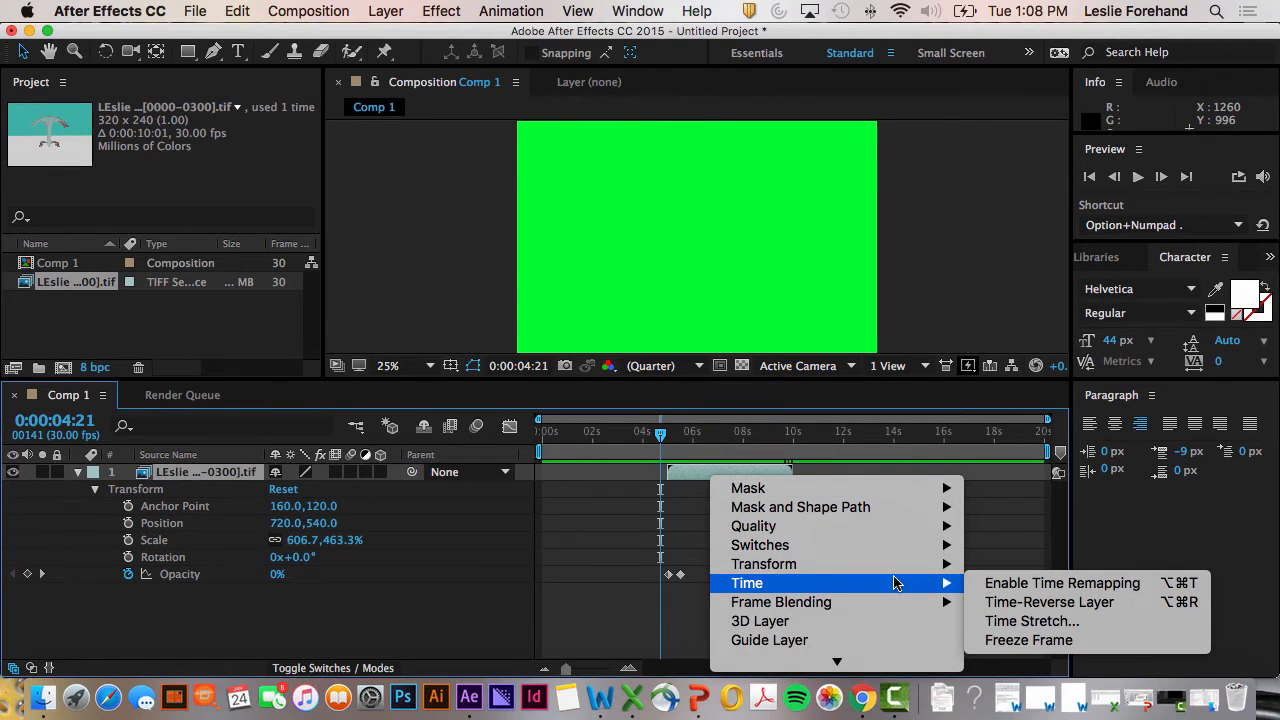
{"action": "left_click", "coordinate": [1045, 622]}
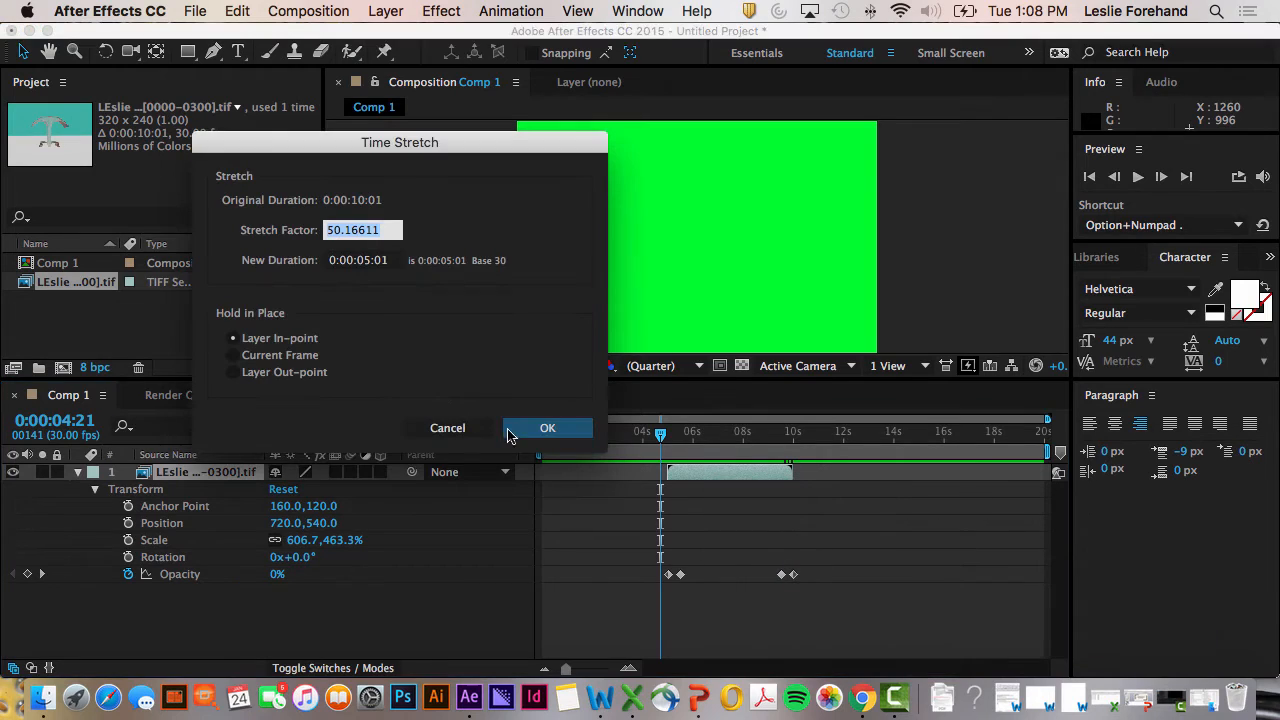
{"action": "left_click", "coordinate": [360, 260]}
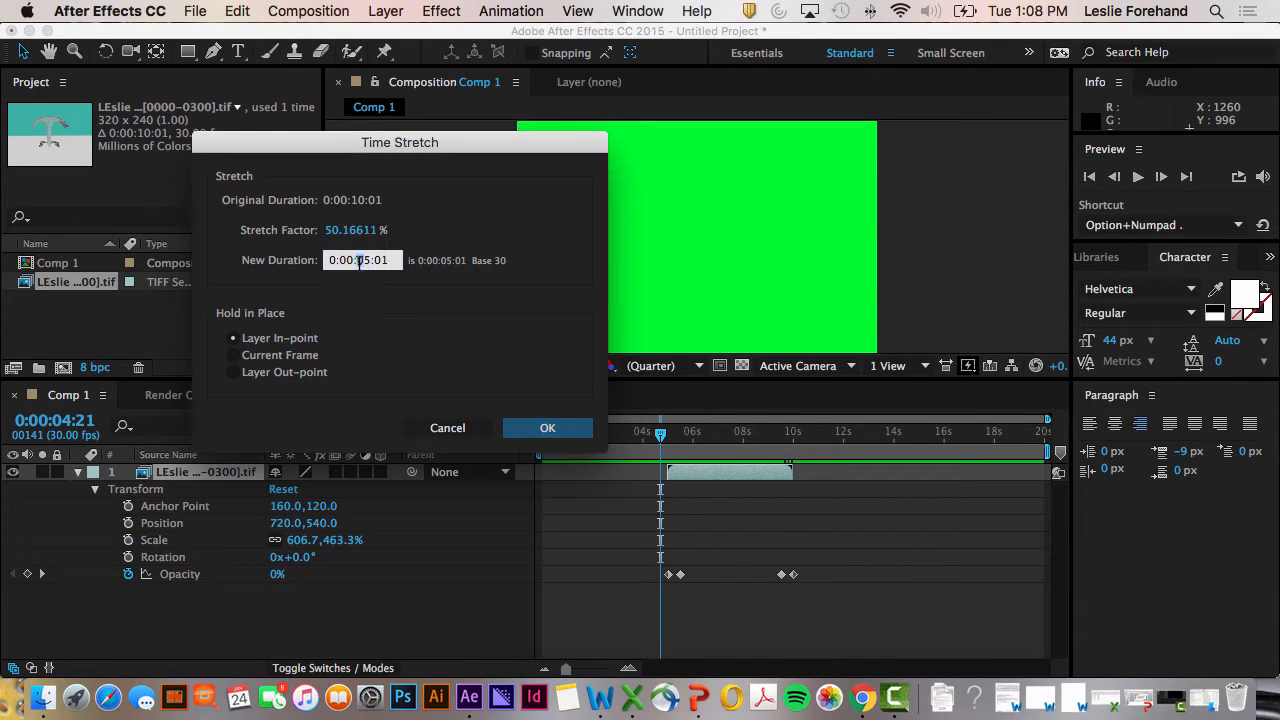
{"action": "key", "text": "BackSpace"}
{"action": "type", "text": "1"}
{"action": "key", "text": "Return"}
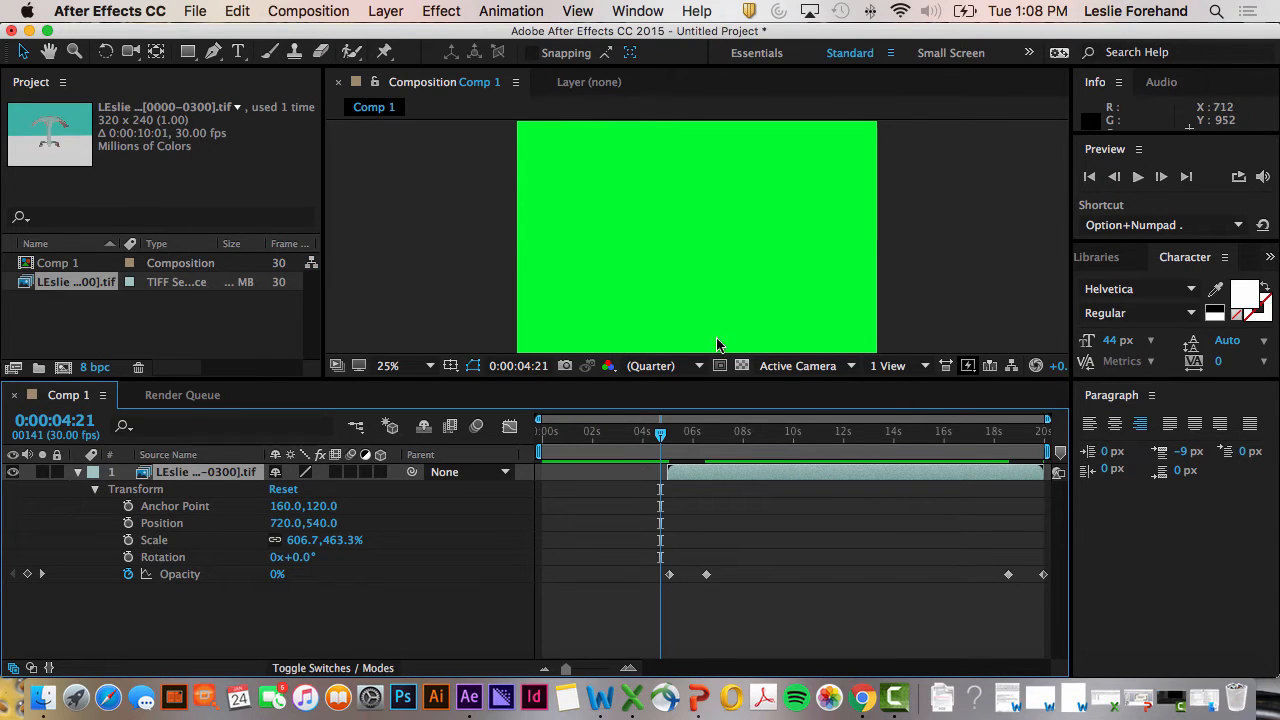
- Slide the TIFF layer to start at about 2.4 seconds, and collapse its properties with the current time at 0:00:00:00
{"action": "left_click_drag", "start_coordinate": [788, 474], "coordinate": [736, 477]}
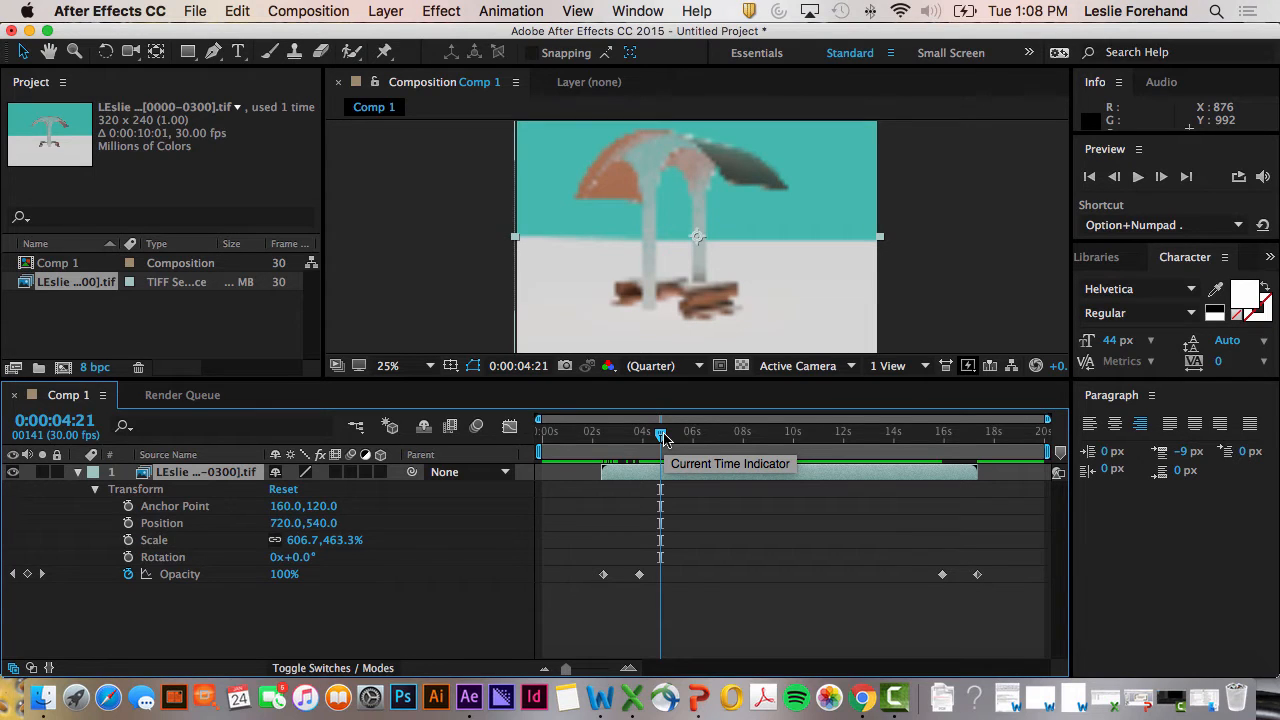
{"action": "left_click_drag", "start_coordinate": [664, 437], "coordinate": [541, 447]}
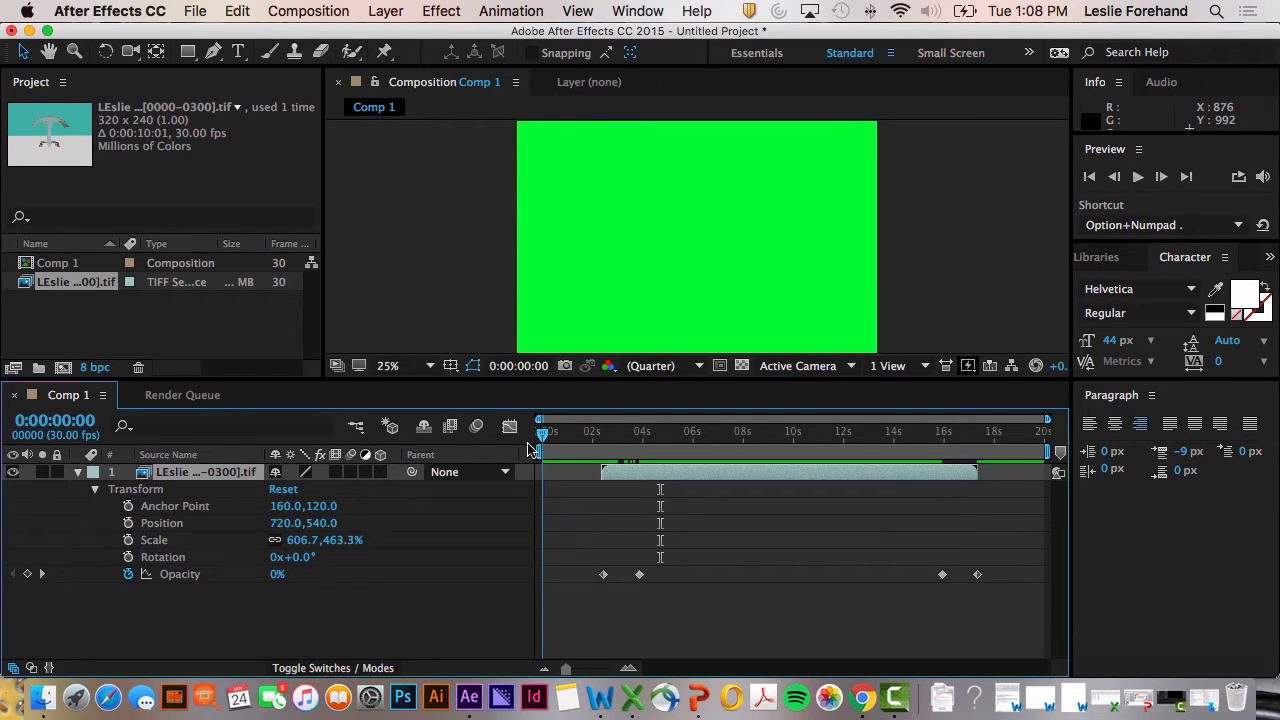
{"action": "left_click", "coordinate": [78, 473]}
{"action": "left_click", "coordinate": [78, 473]}
{"action": "left_click", "coordinate": [78, 473]}
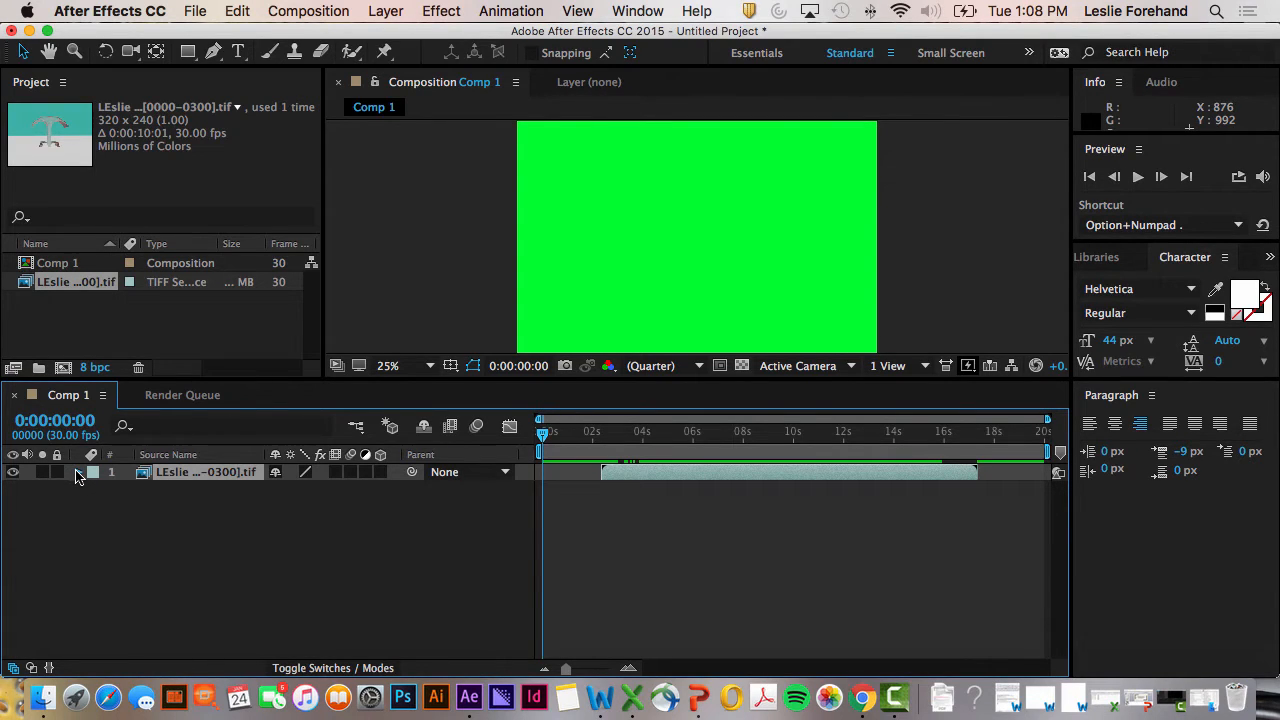
{"action": "left_click", "coordinate": [78, 473]}
{"action": "left_click", "coordinate": [78, 473]}
- Try adding two masks to the TIFF layer with the Rectangle tool, and delete both
{"action": "double_click", "coordinate": [188, 55]}
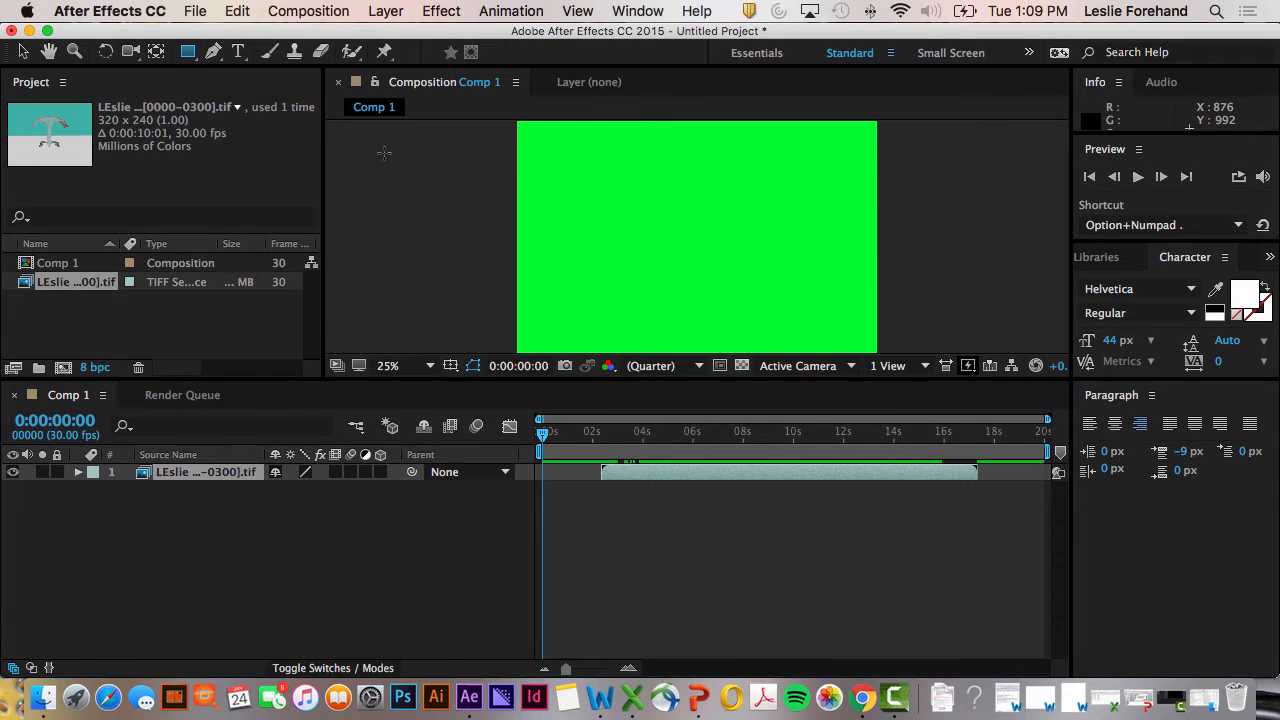
{"action": "key", "text": "super+shift+n"}
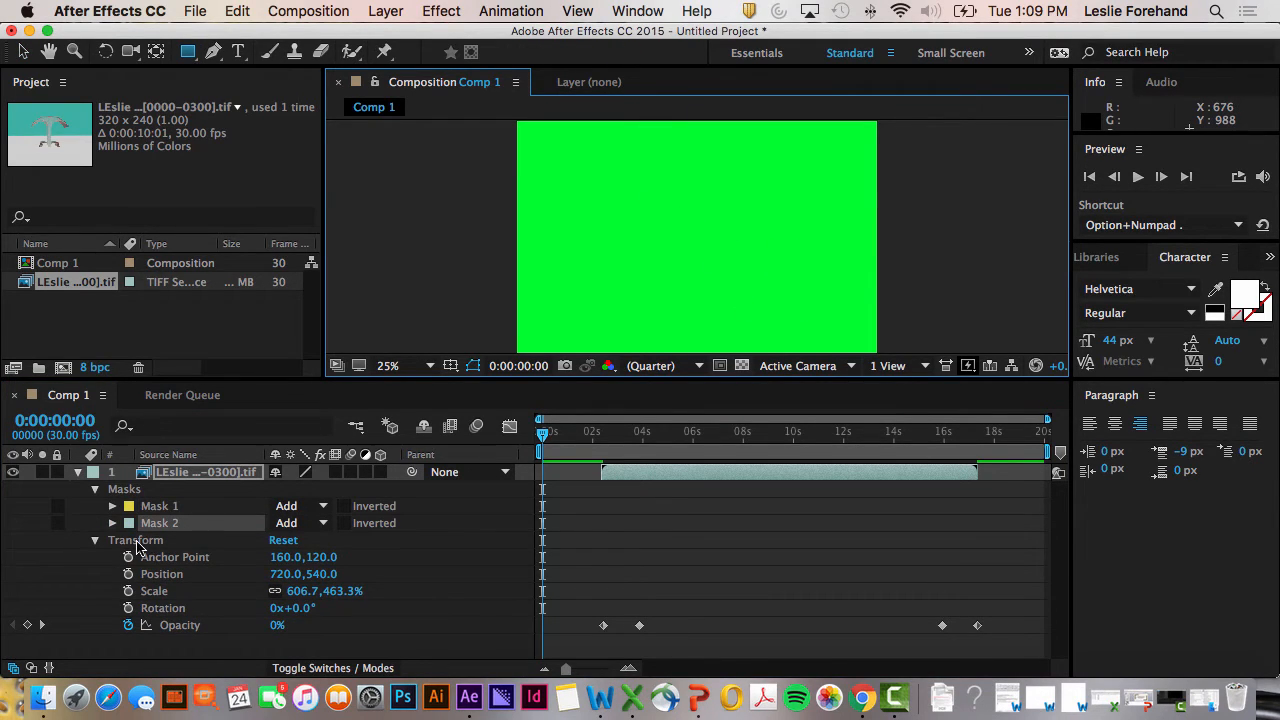
{"action": "key", "text": "Delete"}
{"action": "key", "text": "Delete"}
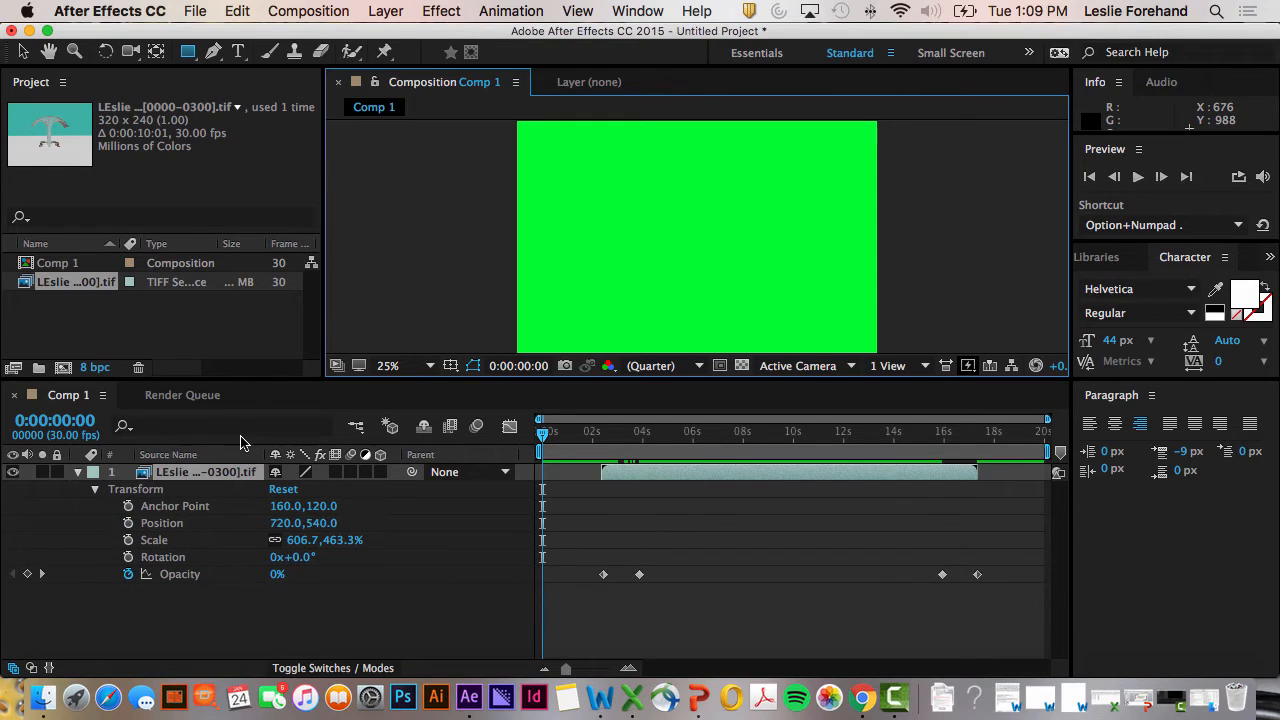
{"action": "left_click", "coordinate": [78, 472]}
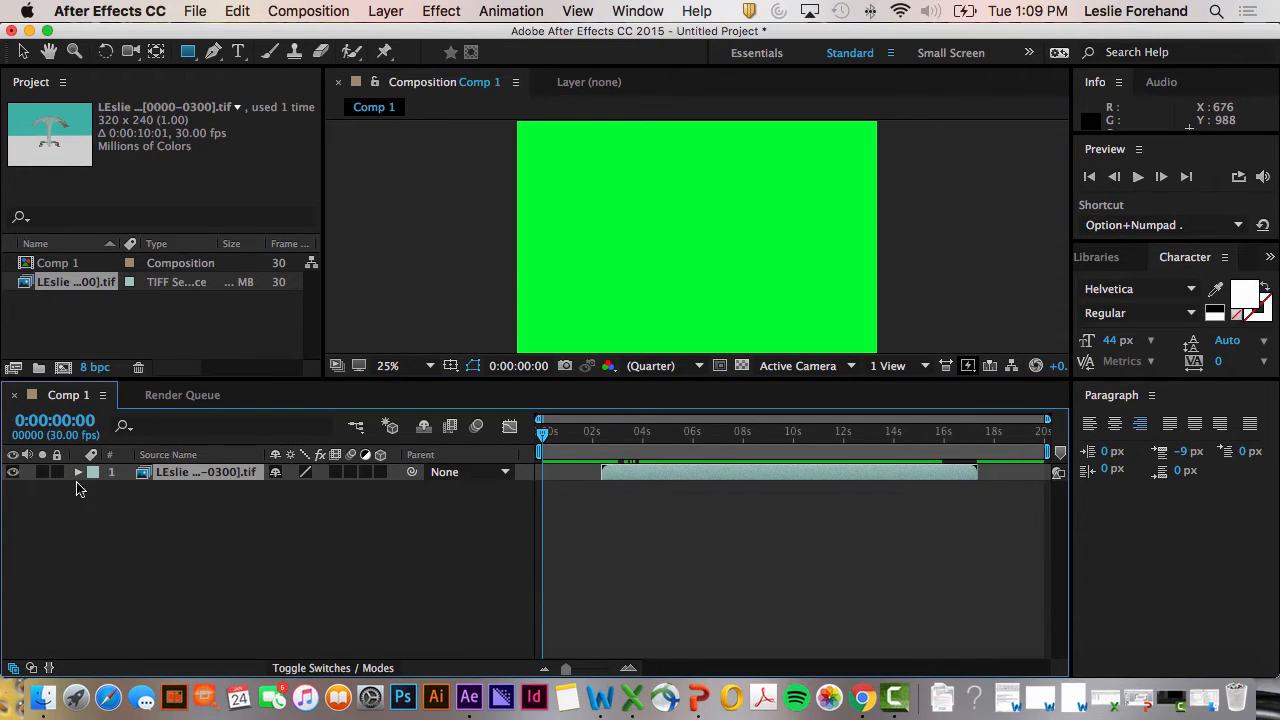
- Try drawing a small rectangle in the upper-left area of the composition frame, and delete the mask it adds to the TIFF layer
{"action": "right_click", "coordinate": [195, 66]}
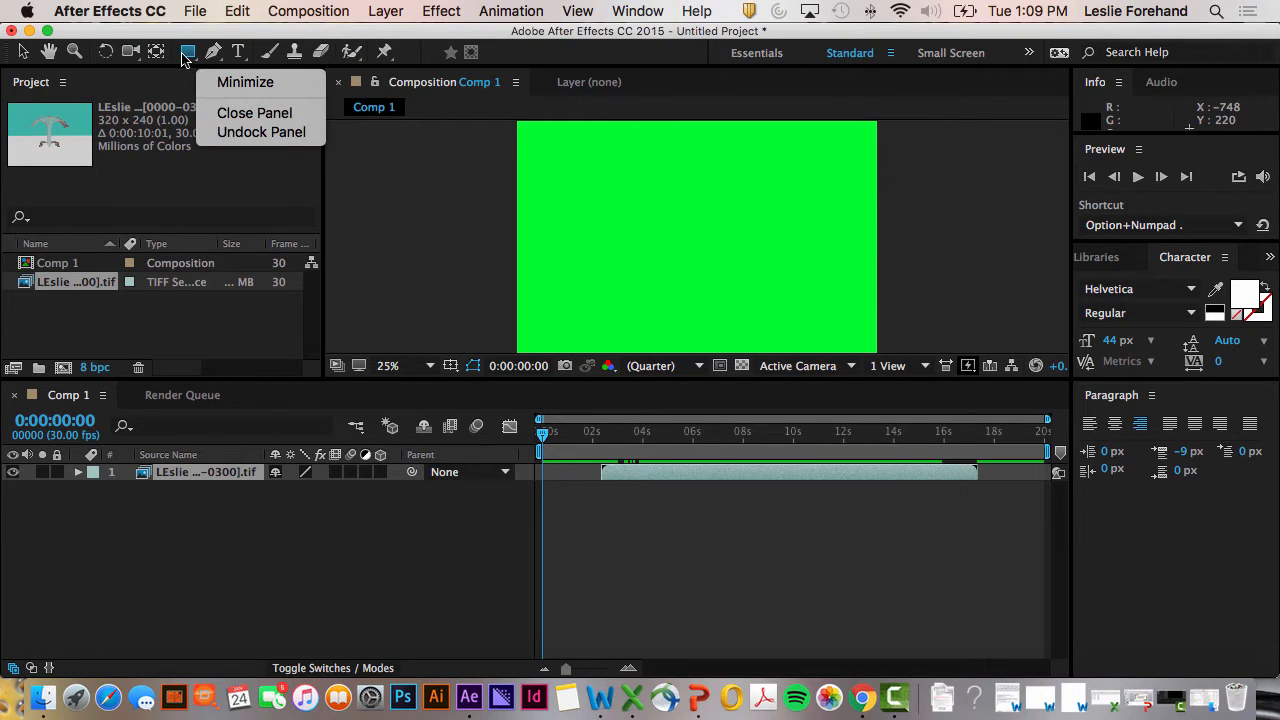
{"action": "left_click", "coordinate": [186, 55]}
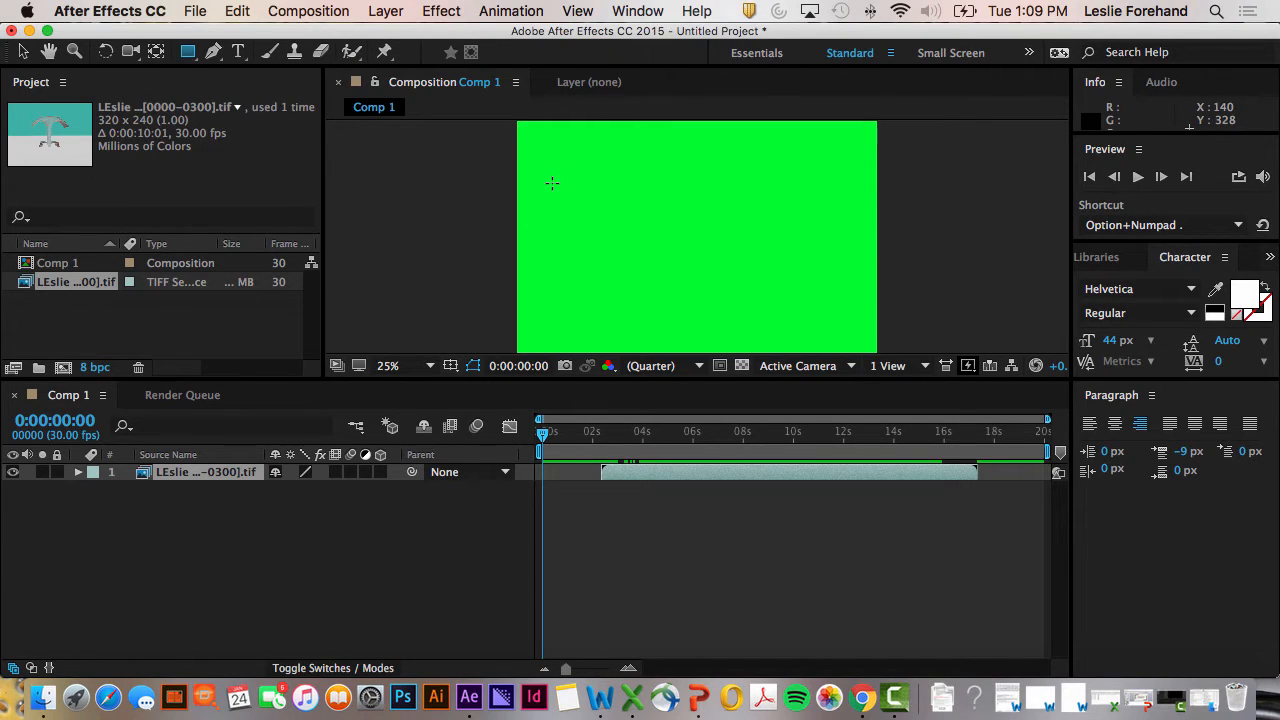
{"action": "left_click_drag", "start_coordinate": [552, 183], "coordinate": [629, 207]}
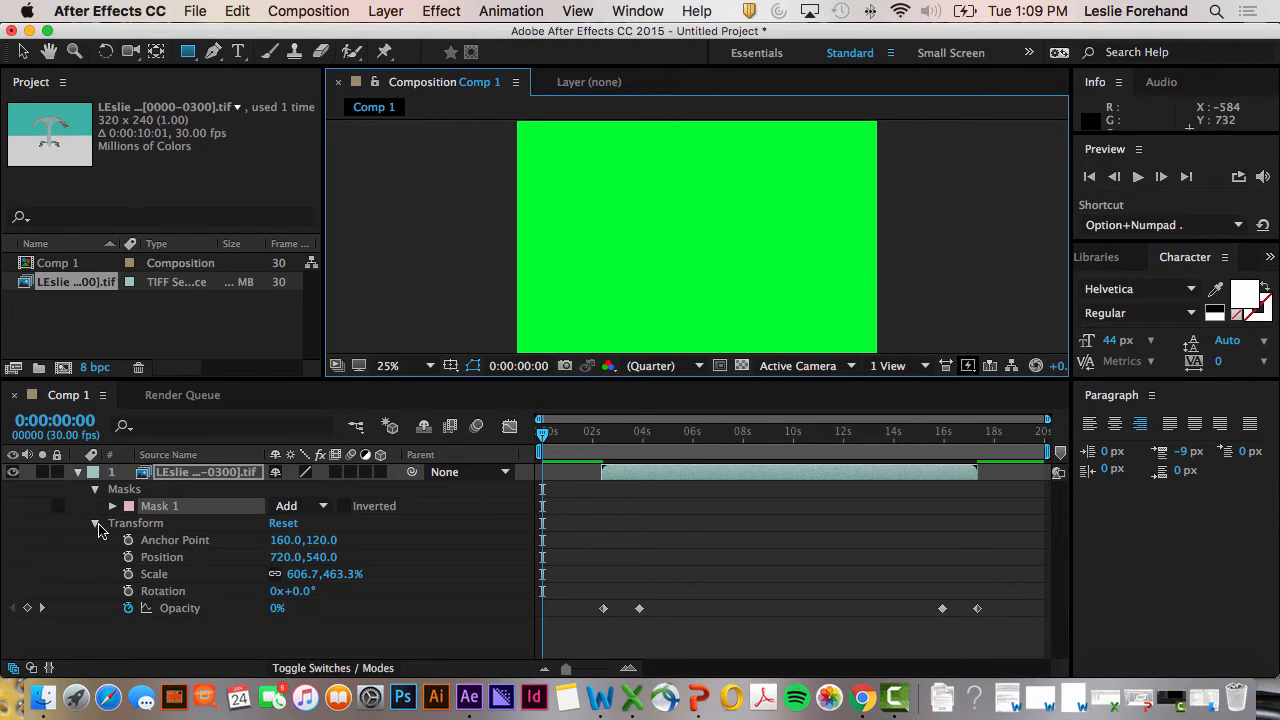
{"action": "key", "text": "Delete"}
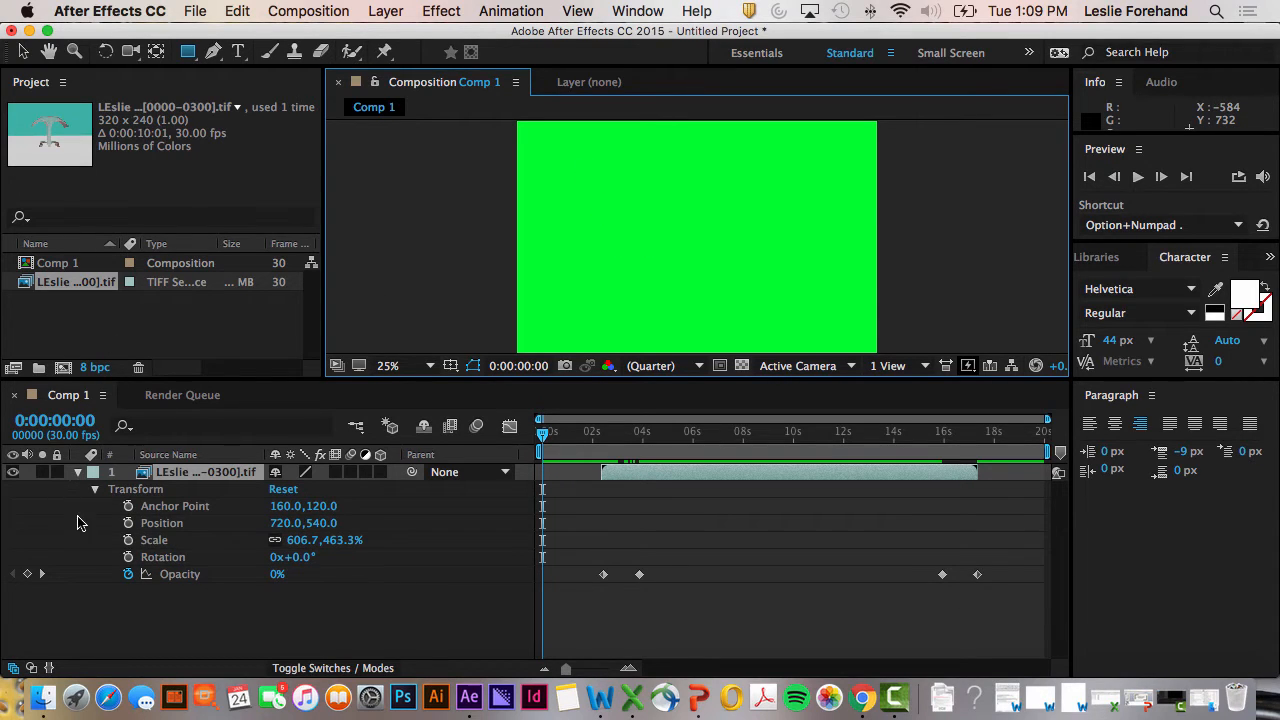
{"action": "left_click", "coordinate": [78, 472]}
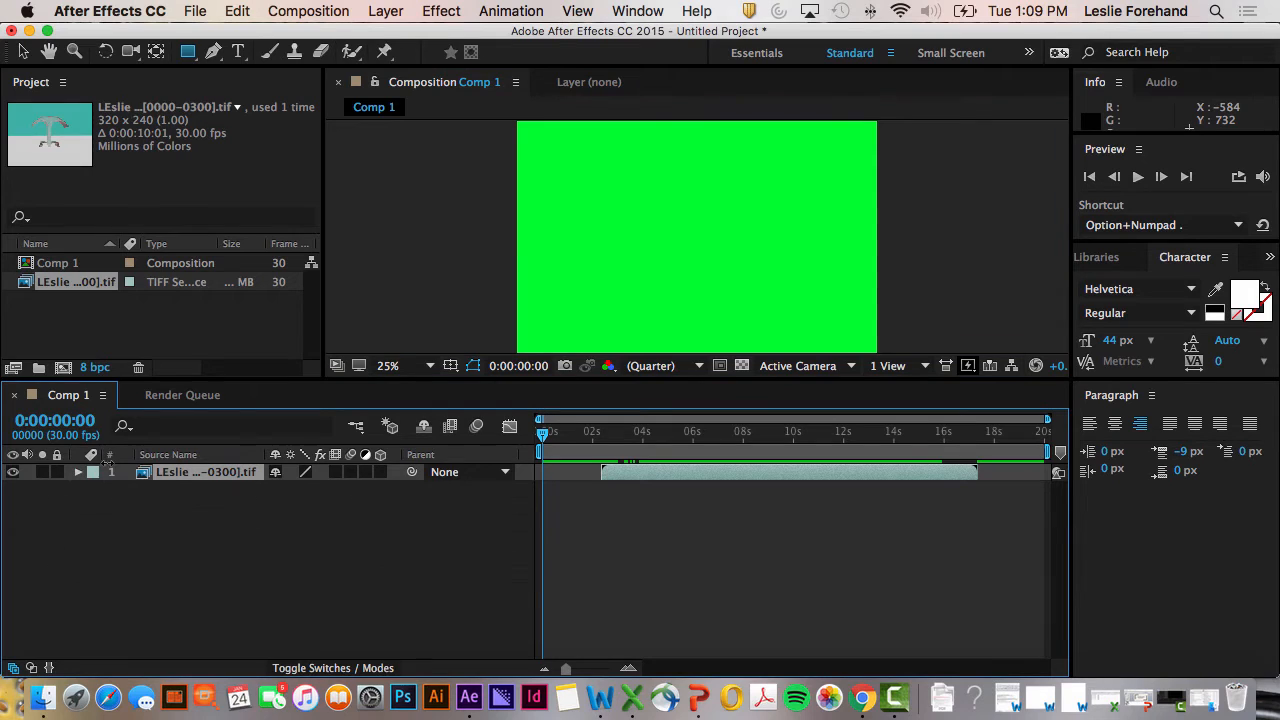
- Draw a freeform red-filled shape with curved and straight segments on a new shape layer using the Pen tool
{"action": "left_click", "coordinate": [218, 56]}
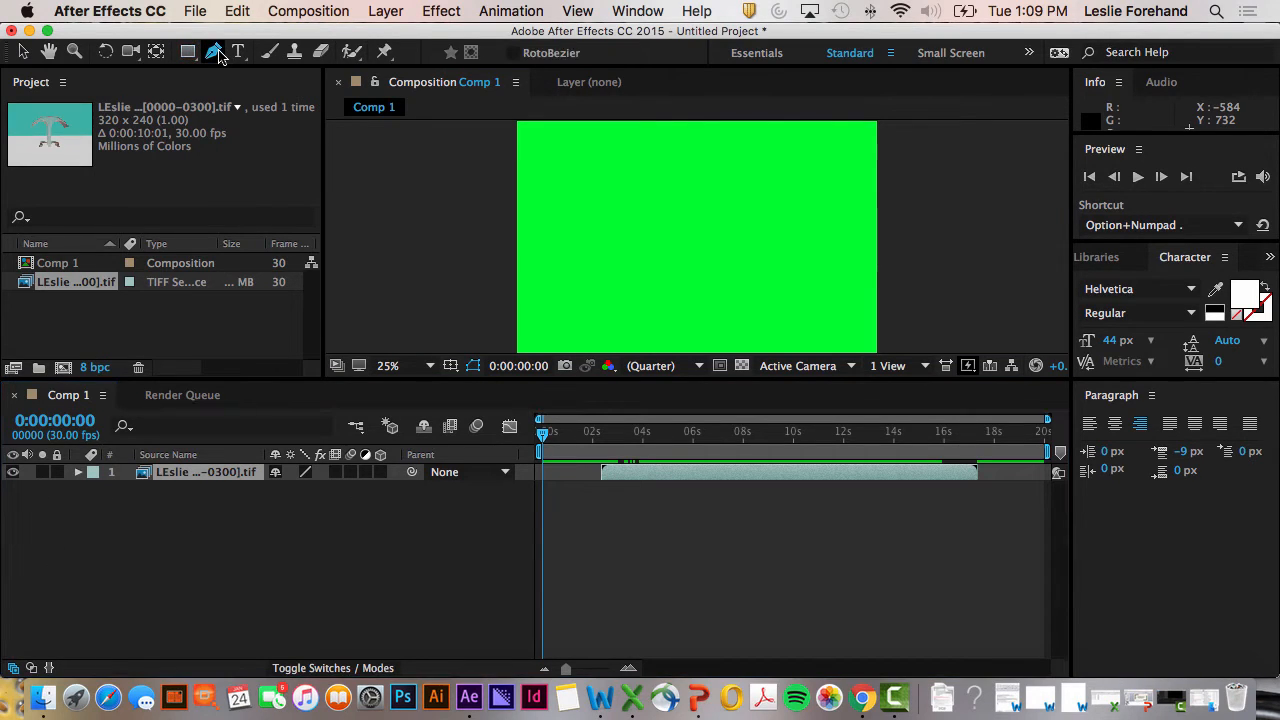
{"action": "left_click_drag", "start_coordinate": [563, 295], "coordinate": [706, 264]}
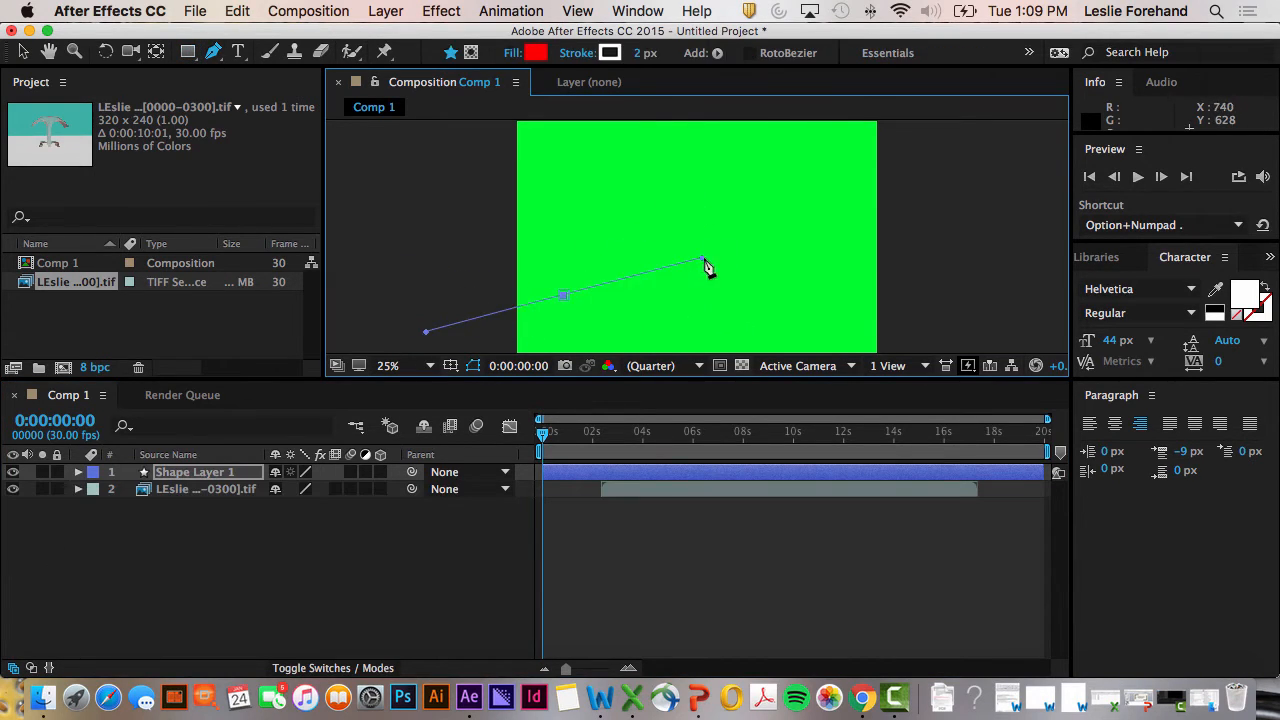
{"action": "left_click_drag", "start_coordinate": [728, 220], "coordinate": [545, 236]}
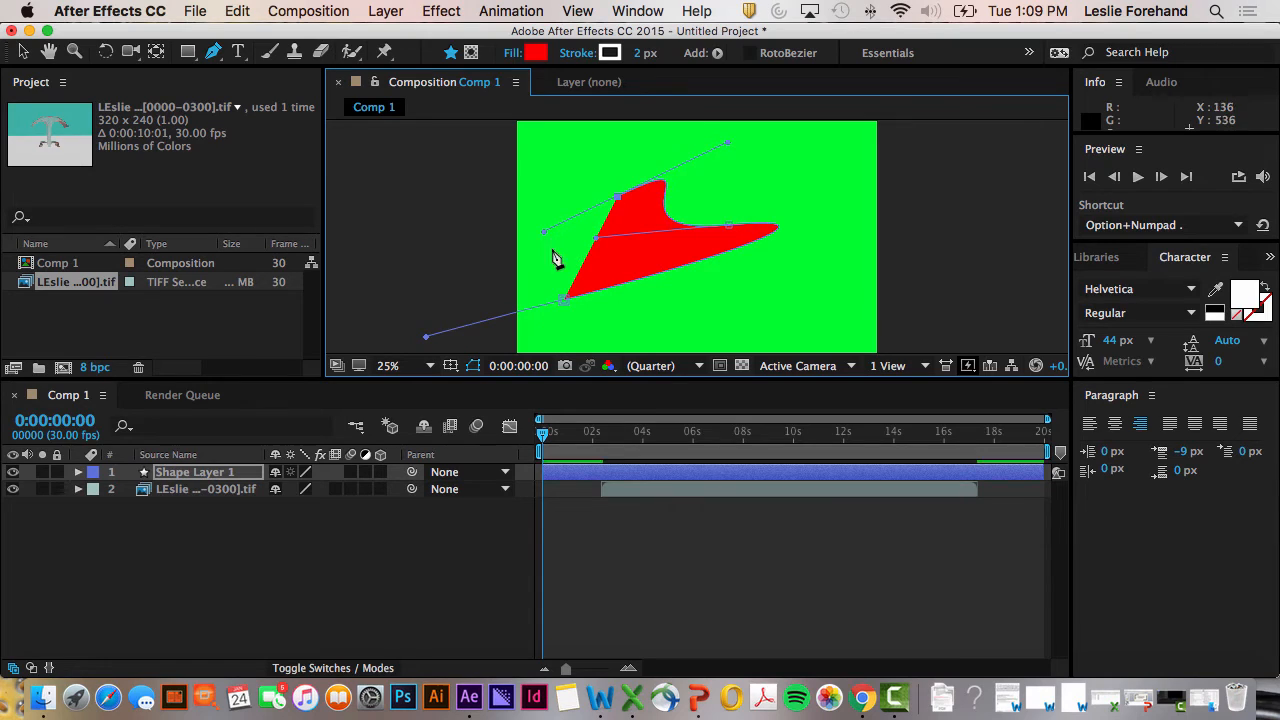
{"action": "left_click", "coordinate": [552, 251]}
{"action": "left_click", "coordinate": [554, 272]}
{"action": "left_click", "coordinate": [546, 312]}
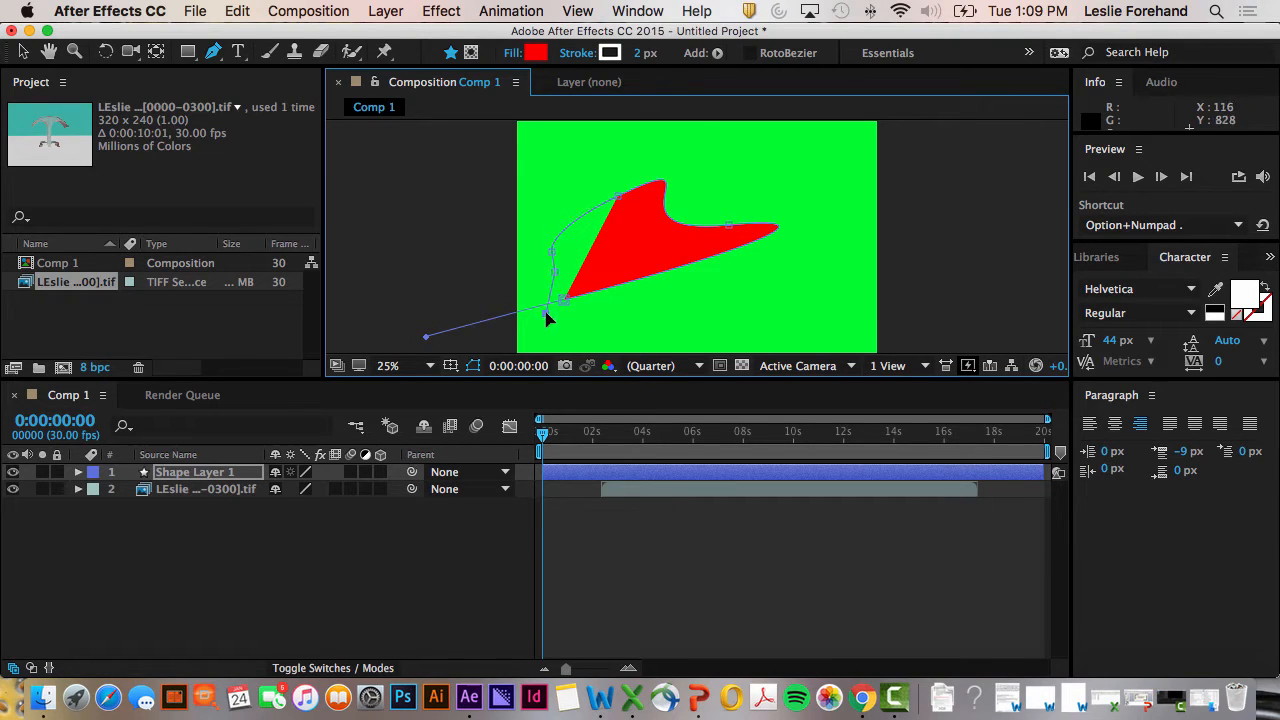
{"action": "left_click", "coordinate": [580, 330]}
{"action": "left_click", "coordinate": [612, 324]}
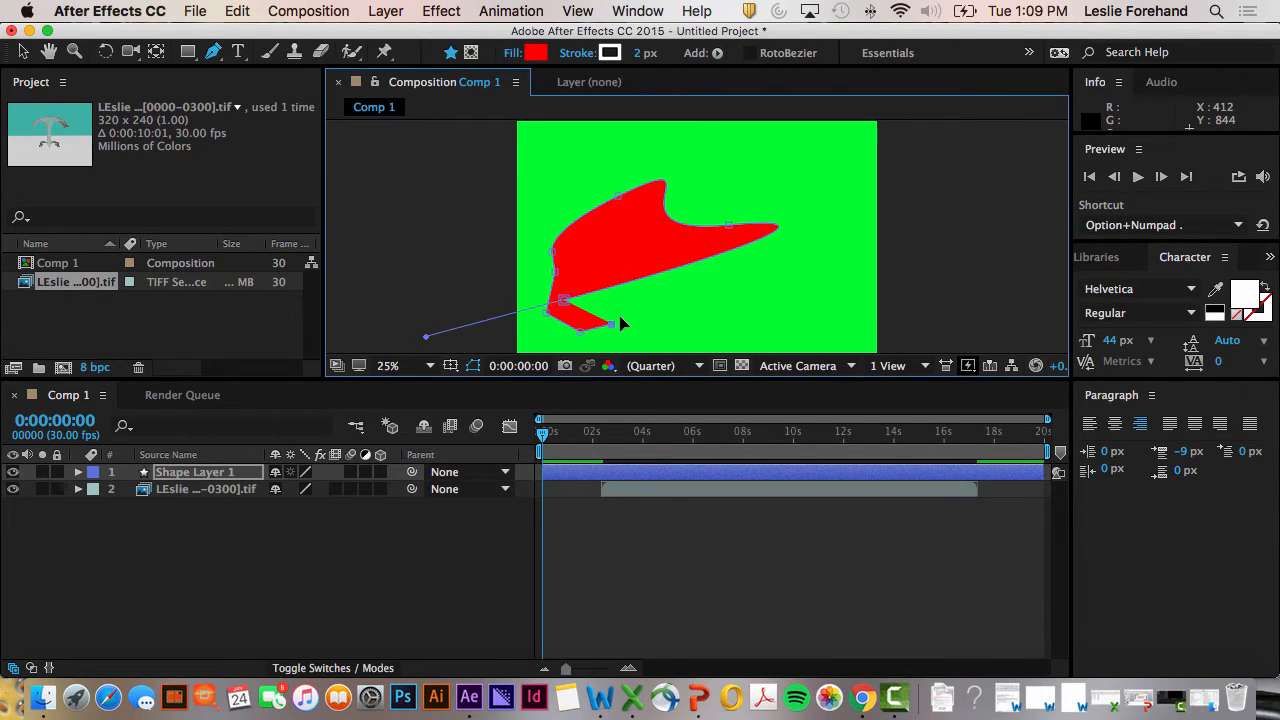
- Undo all the Pen tool points drawn on the shape layer
{"action": "key", "text": "super+z"}
{"action": "key", "text": "super+z"}
{"action": "key", "text": "super+z"}
{"action": "key", "text": "super+z"}
{"action": "key", "text": "super+z"}
{"action": "key", "text": "super+z"}
{"action": "key", "text": "super+z"}
{"action": "key", "text": "super+z"}
{"action": "key", "text": "super+z"}
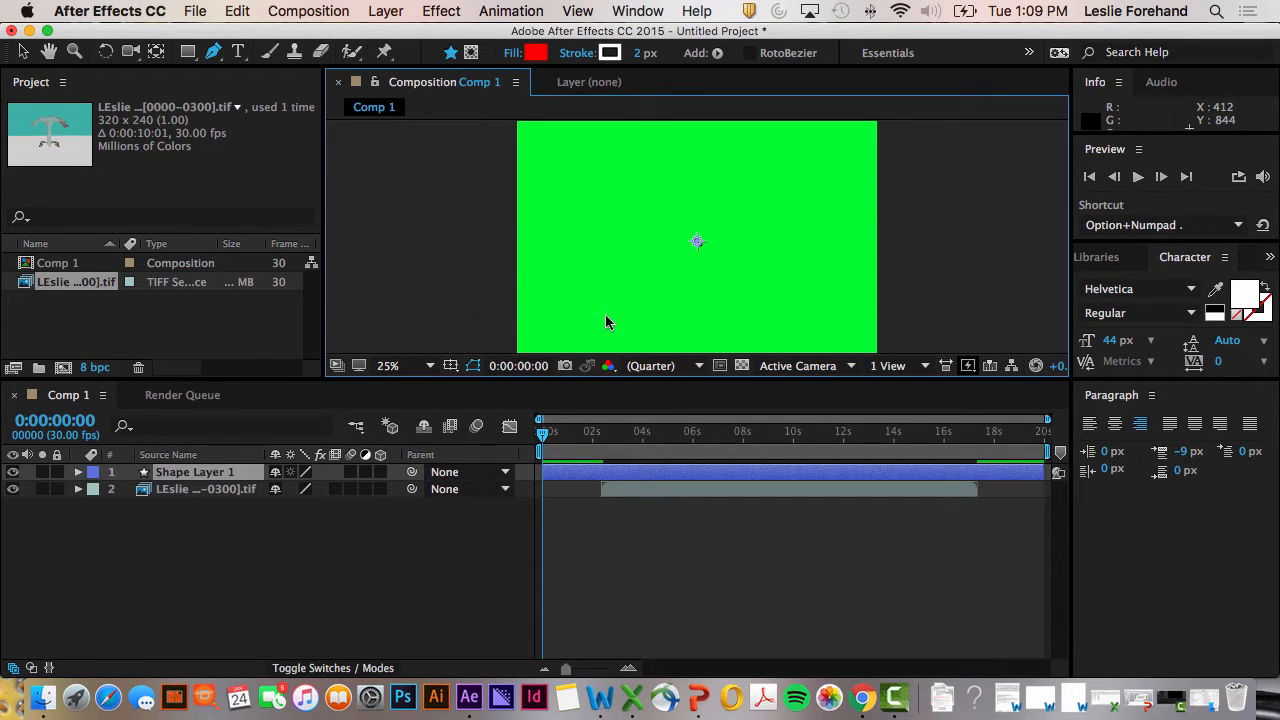
- Try to paint on the composition frame with the Brush tool
{"action": "left_click", "coordinate": [268, 51]}
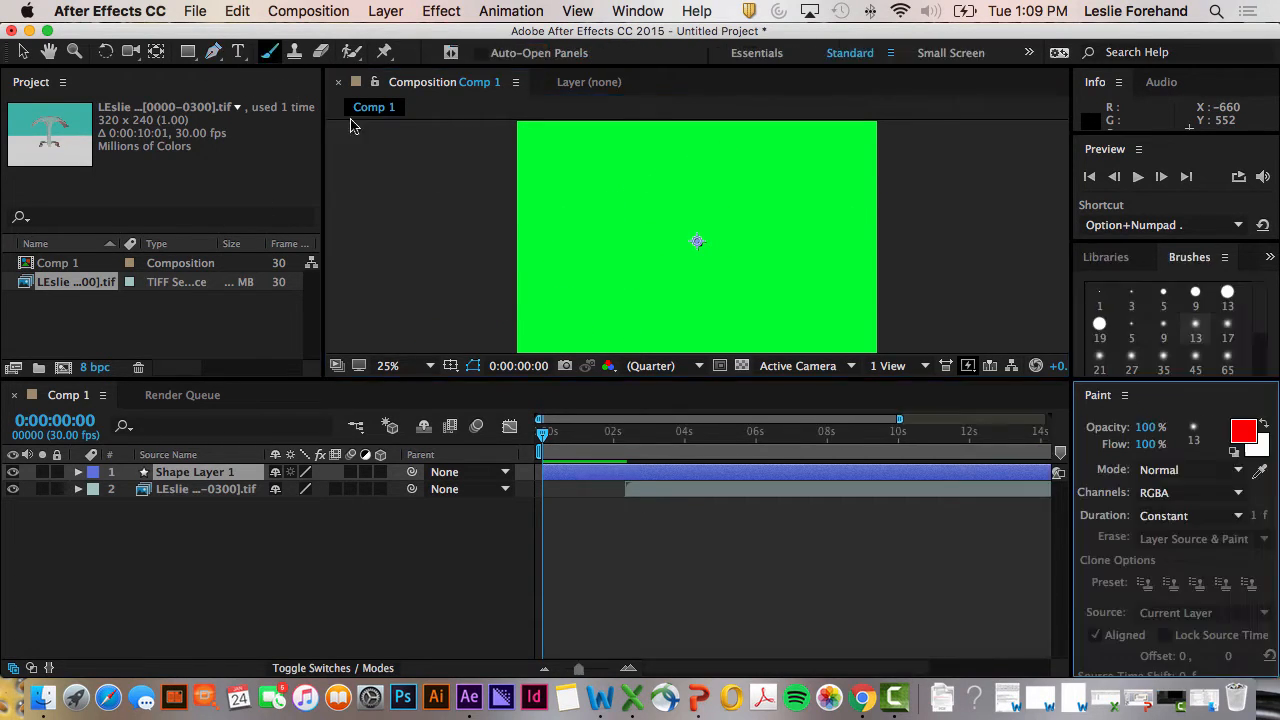
{"action": "left_click", "coordinate": [588, 205]}
{"action": "left_click", "coordinate": [658, 350]}
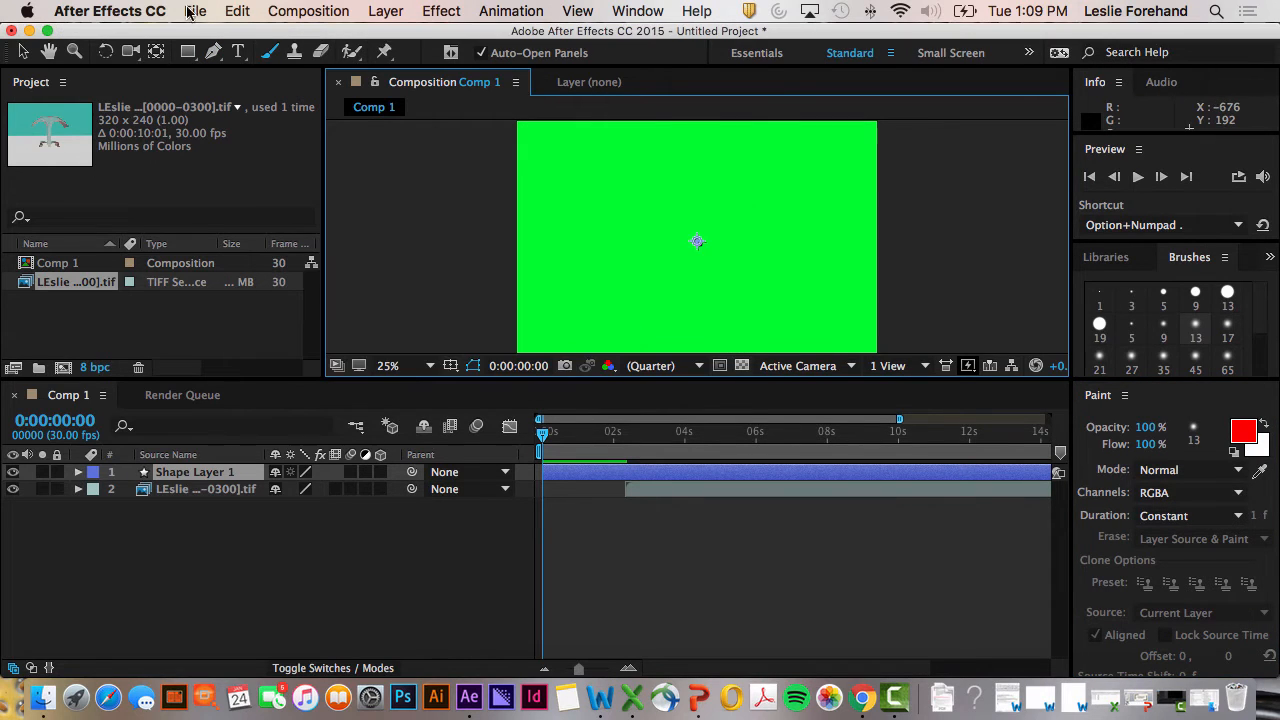
- Activate the Type tool and enlarge the Character settings so all the text options show
{"action": "left_click", "coordinate": [243, 53]}
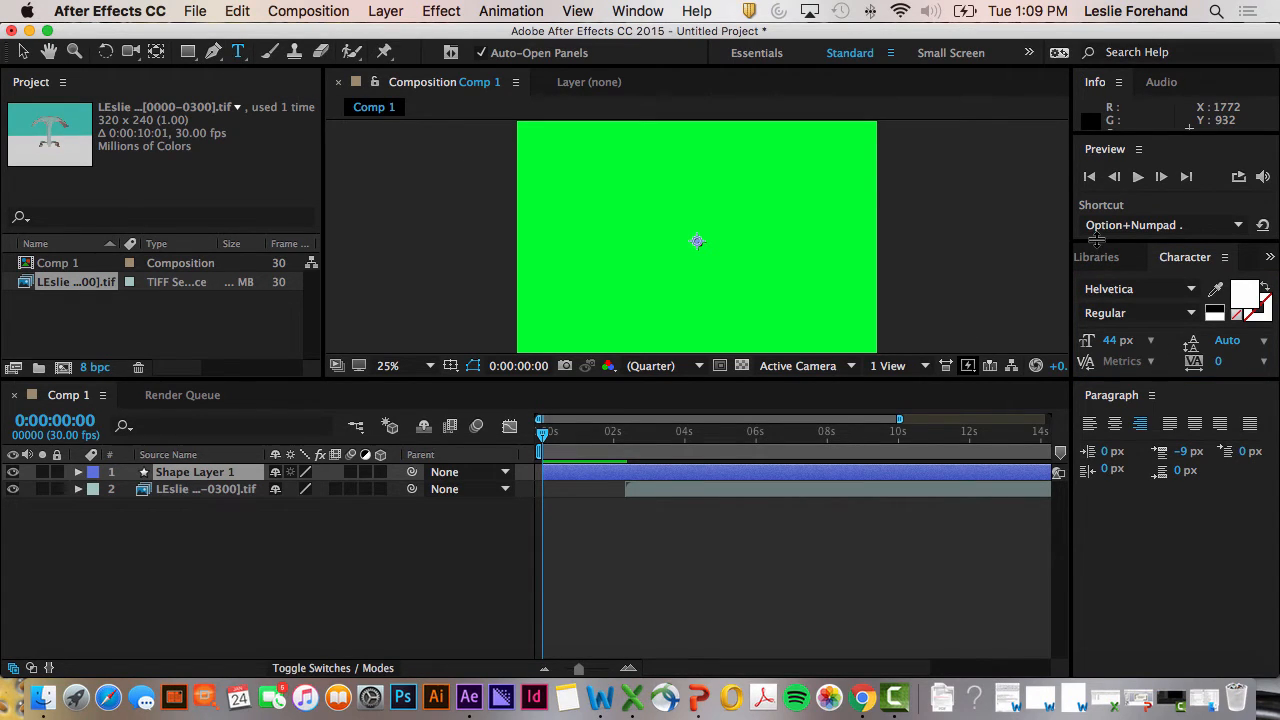
{"action": "left_click_drag", "start_coordinate": [1153, 240], "coordinate": [1144, 157]}
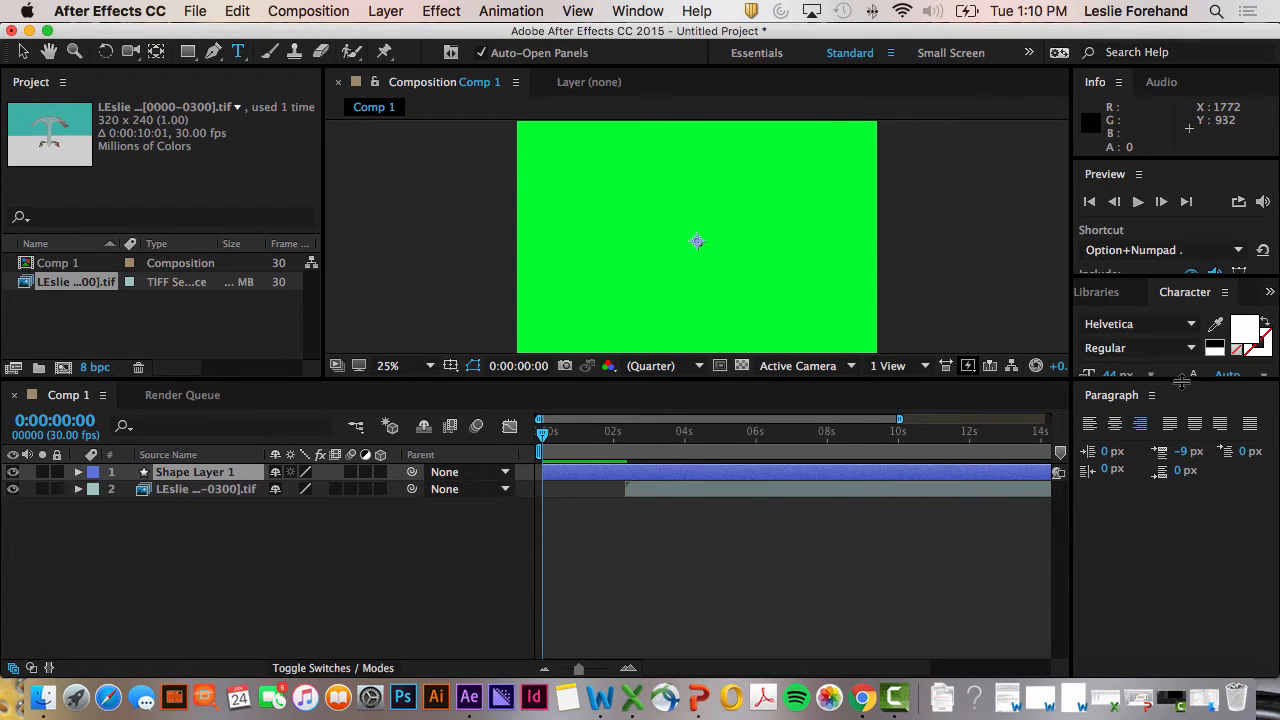
{"action": "left_click_drag", "start_coordinate": [1182, 380], "coordinate": [1180, 576]}
{"action": "left_click", "coordinate": [1085, 530]}
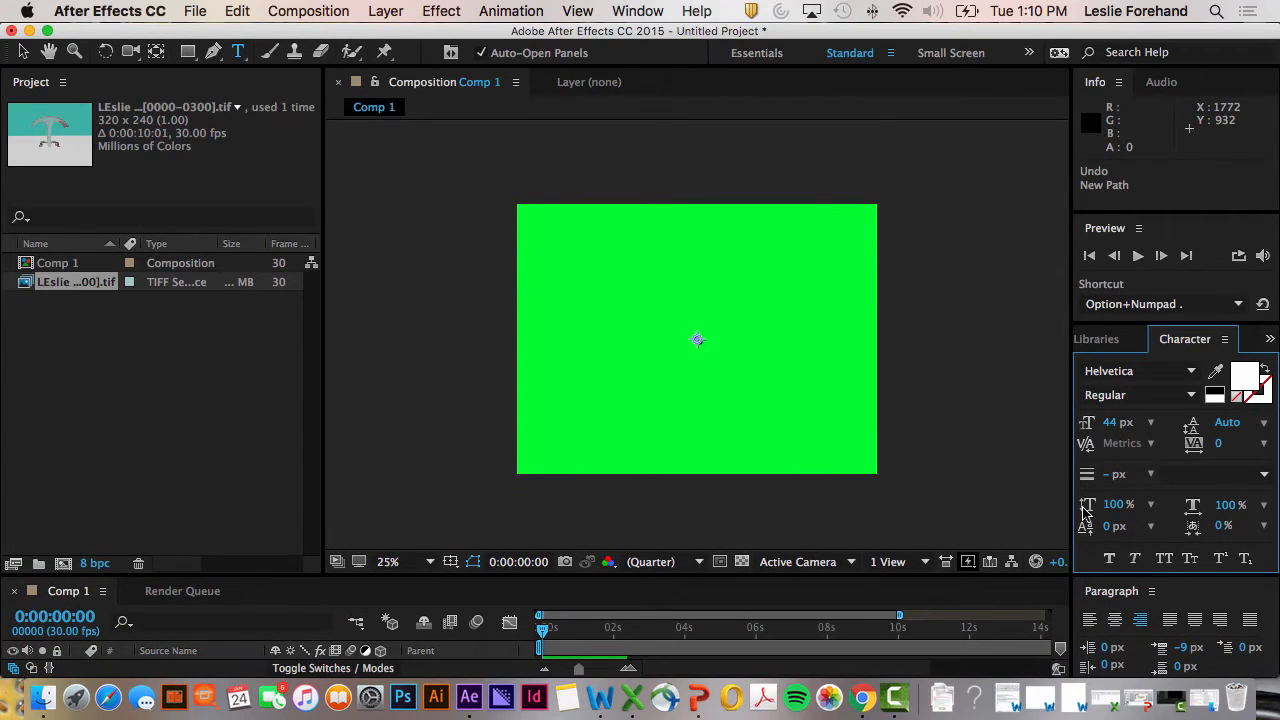
- Set the text size to 37 px and the font to Haettenschweiler
{"action": "left_click_drag", "start_coordinate": [1117, 428], "coordinate": [1139, 425]}
{"action": "left_click", "coordinate": [1149, 371]}
{"action": "left_click", "coordinate": [1107, 287]}
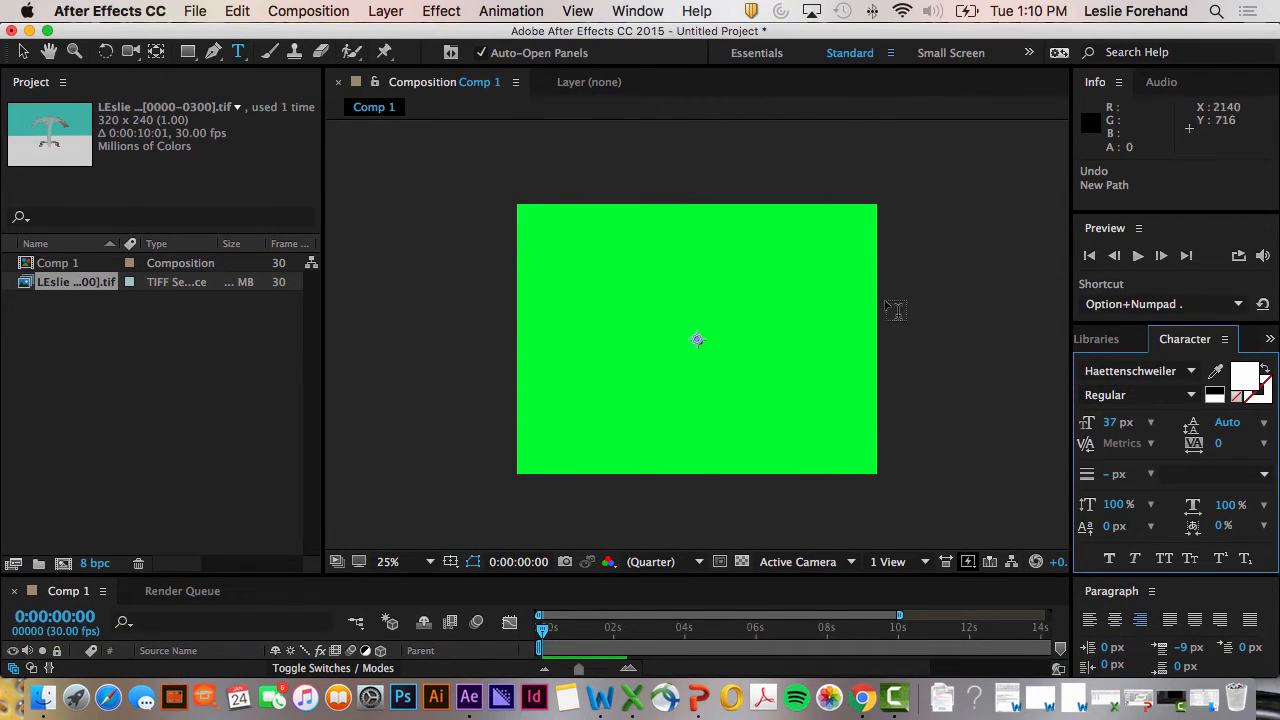
- Add the text "3D MAX TIFF SECQUENCE" in the upper-left area of the composition frame
{"action": "scroll", "coordinate": [713, 339], "scroll_direction": "up", "scroll_amount": 1}
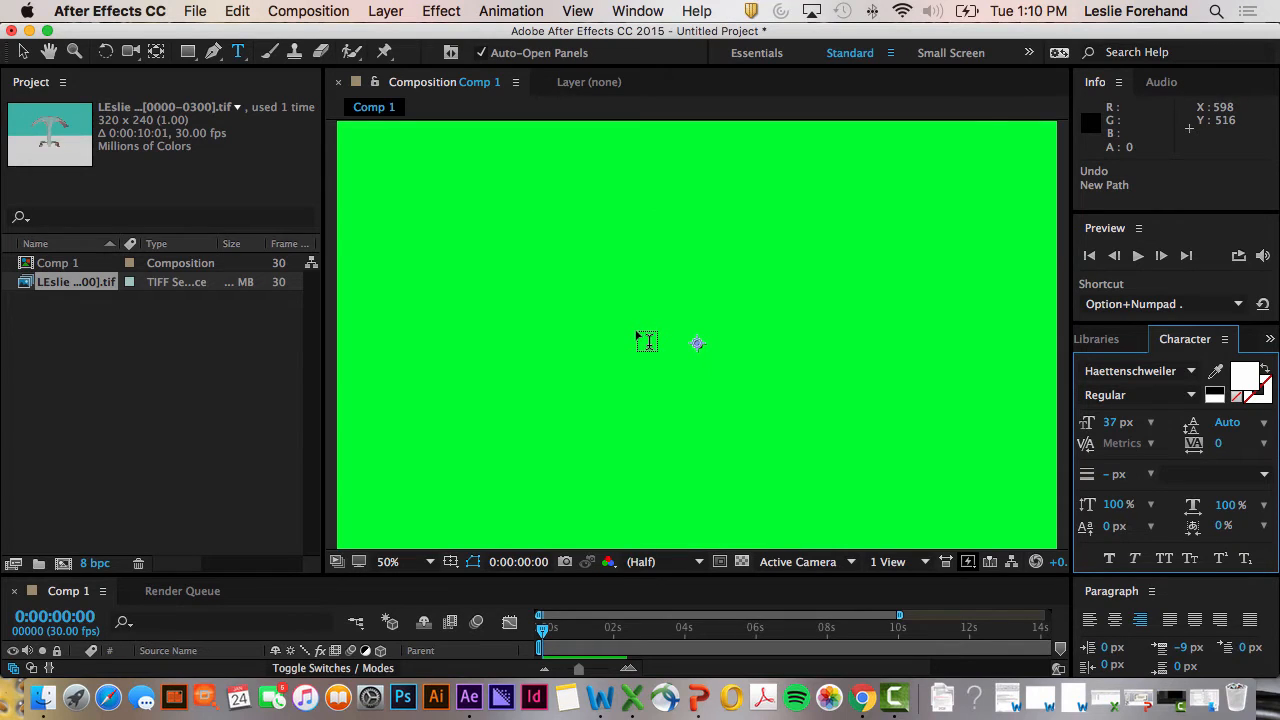
{"action": "left_click", "coordinate": [490, 221]}
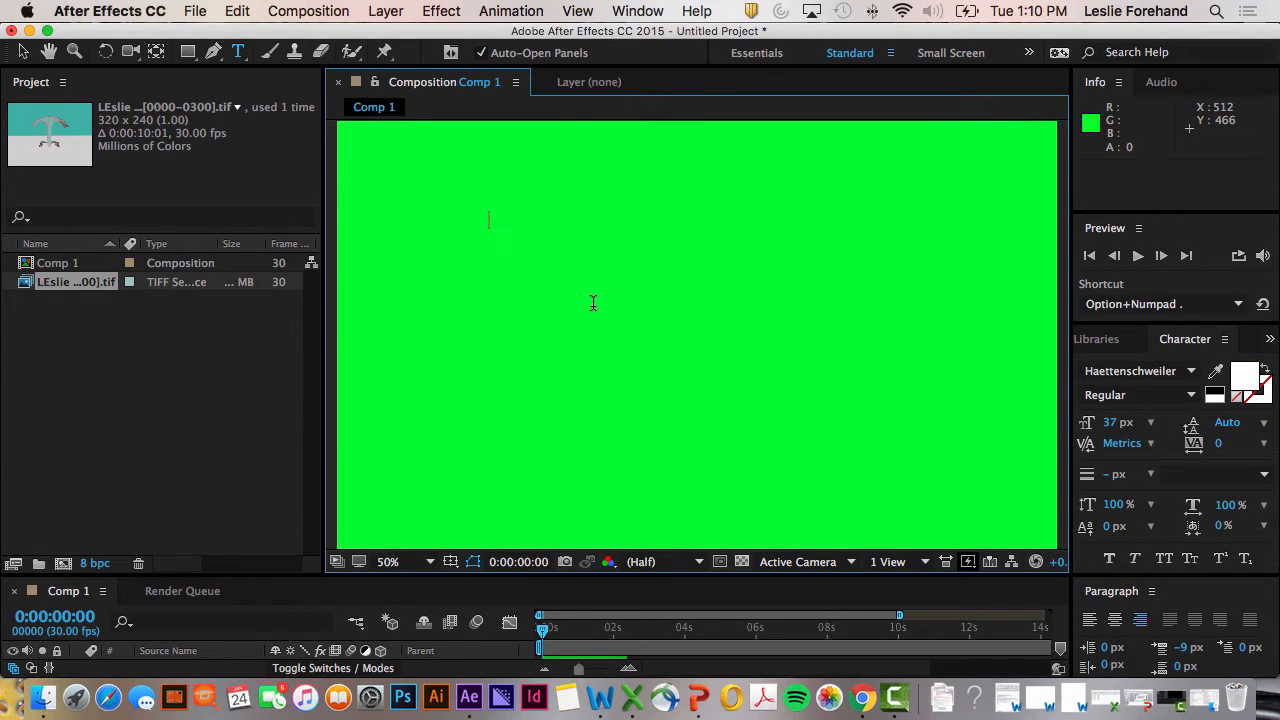
{"action": "type", "text": "3D MAX 1"}
{"action": "type", "text": "IFF SEC"}
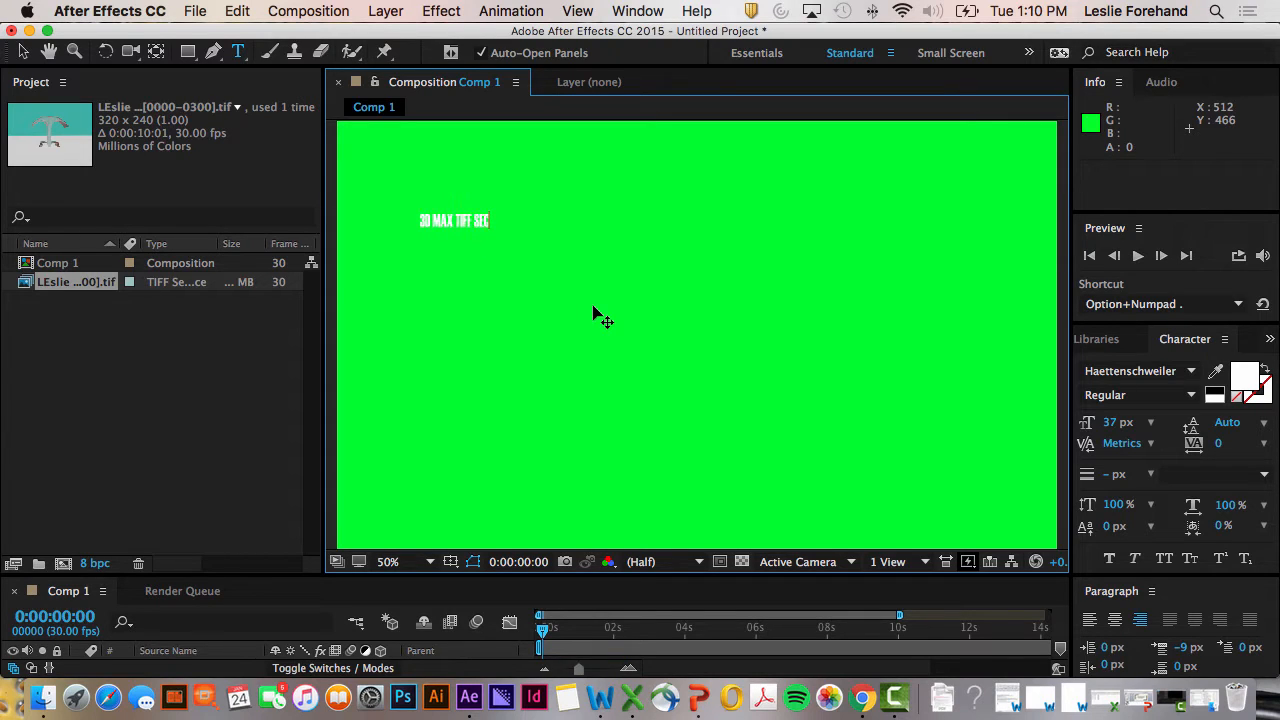
{"action": "key", "text": "BackSpace"}
{"action": "type", "text": "QUENCE"}
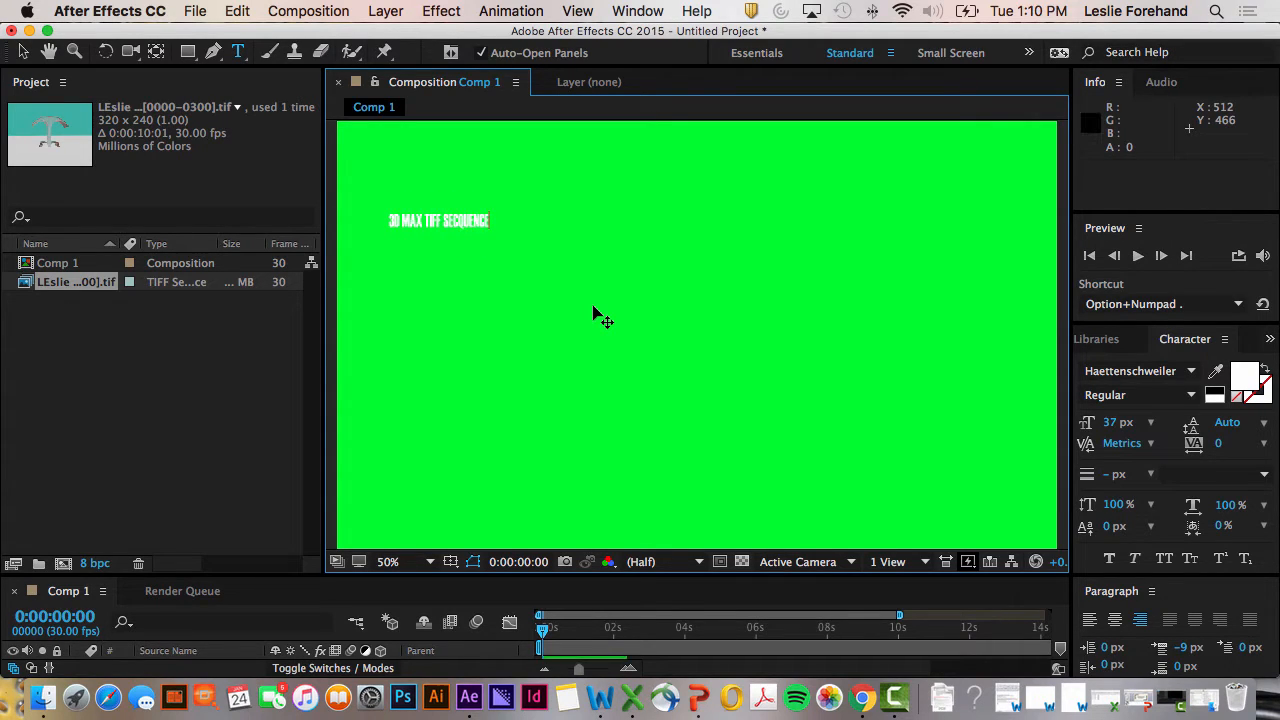
- Set the size of the whole title text to 72 px
{"action": "left_click_drag", "start_coordinate": [491, 220], "coordinate": [374, 232]}
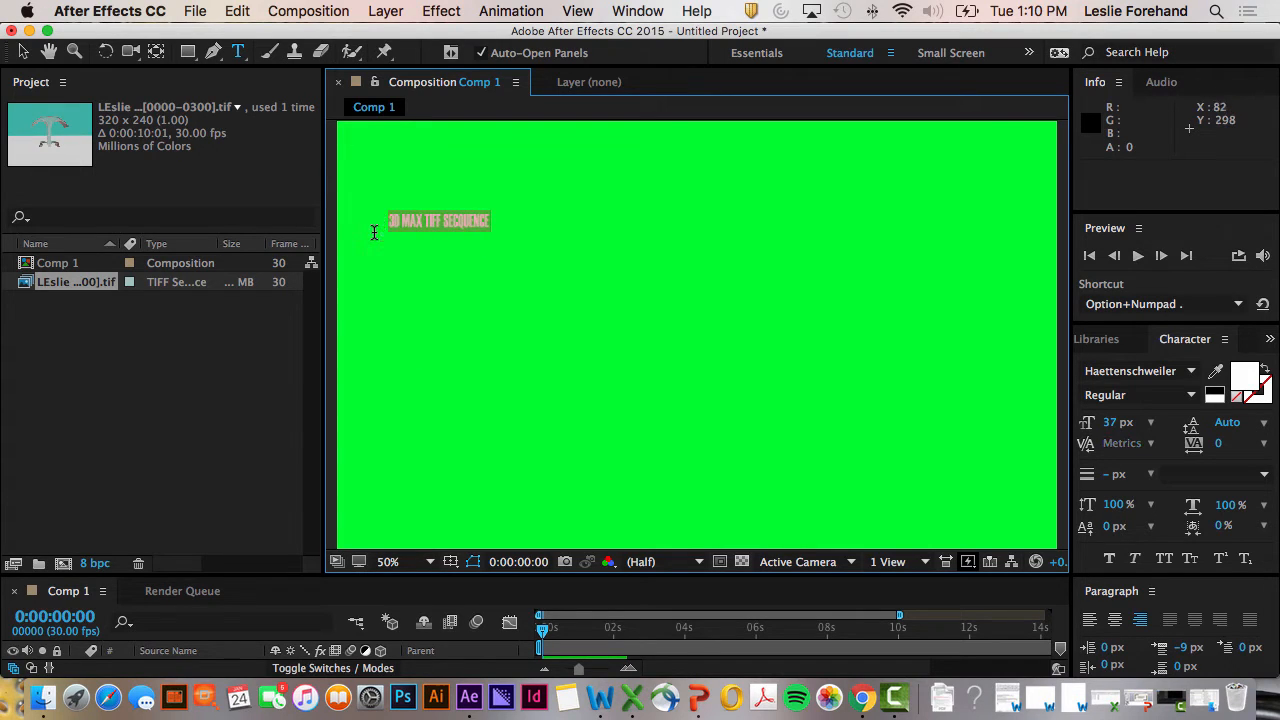
{"action": "left_click", "coordinate": [1151, 424]}
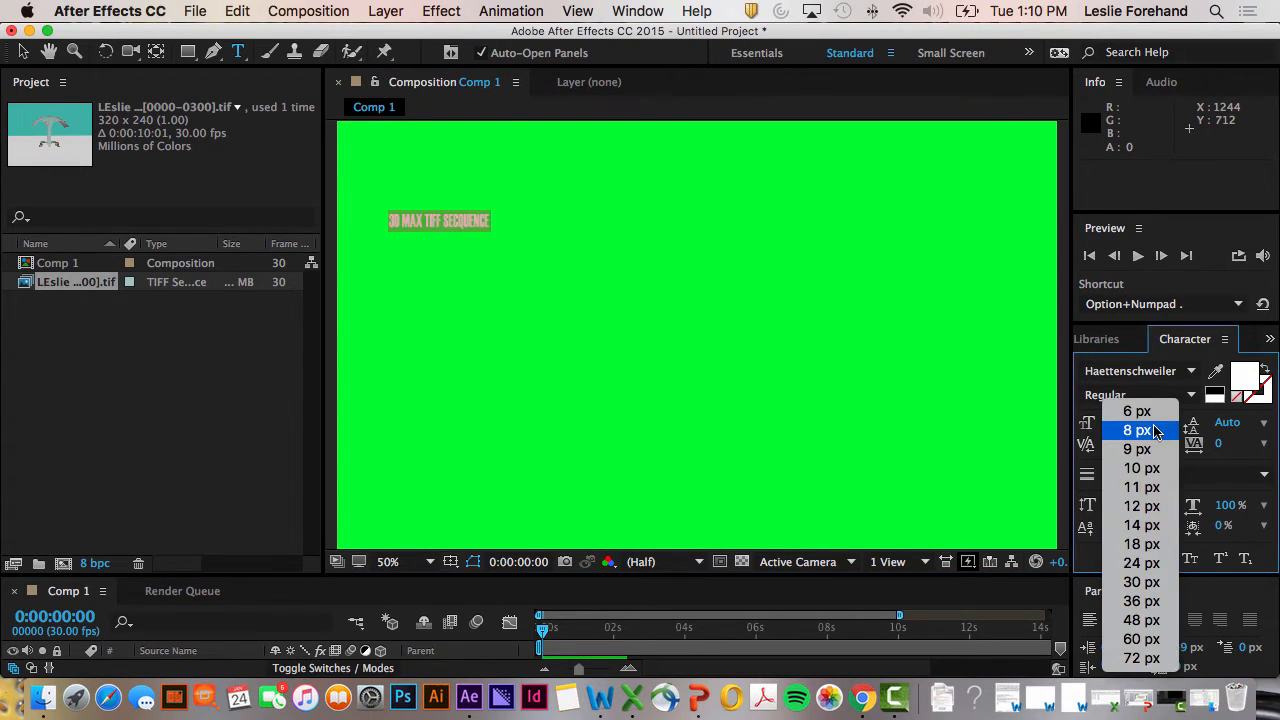
{"action": "left_click", "coordinate": [1147, 658]}
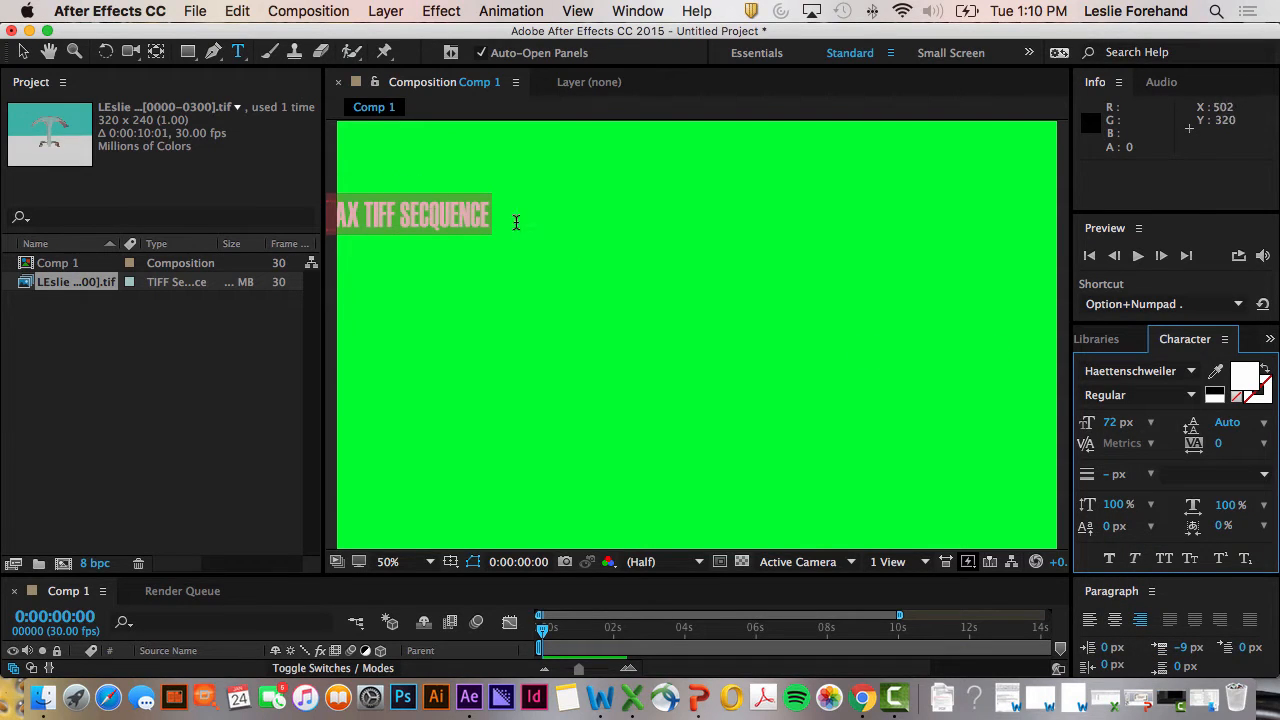
- Change the title text's font to Helvetica with the Bold style
{"action": "scroll", "coordinate": [668, 290], "scroll_direction": "up", "scroll_amount": 3}
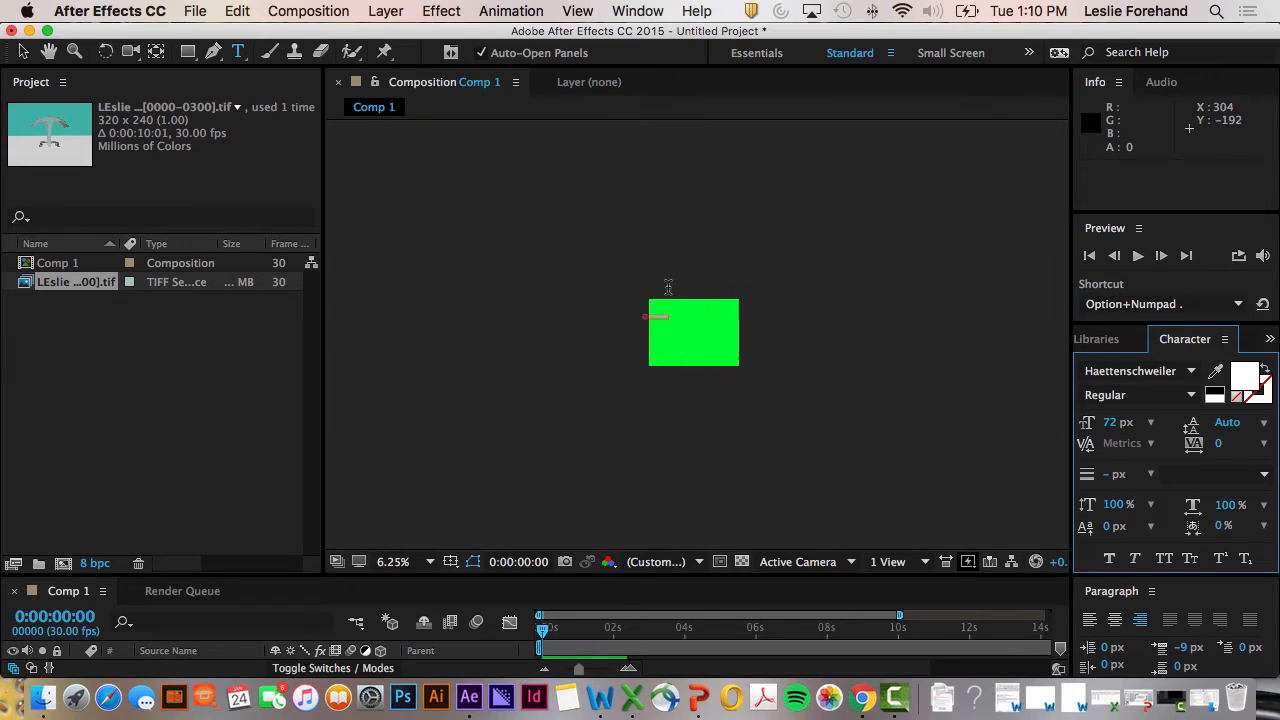
{"action": "scroll", "coordinate": [668, 300], "scroll_direction": "up", "scroll_amount": 3}
{"action": "scroll", "coordinate": [672, 316], "scroll_direction": "down", "scroll_amount": 1}
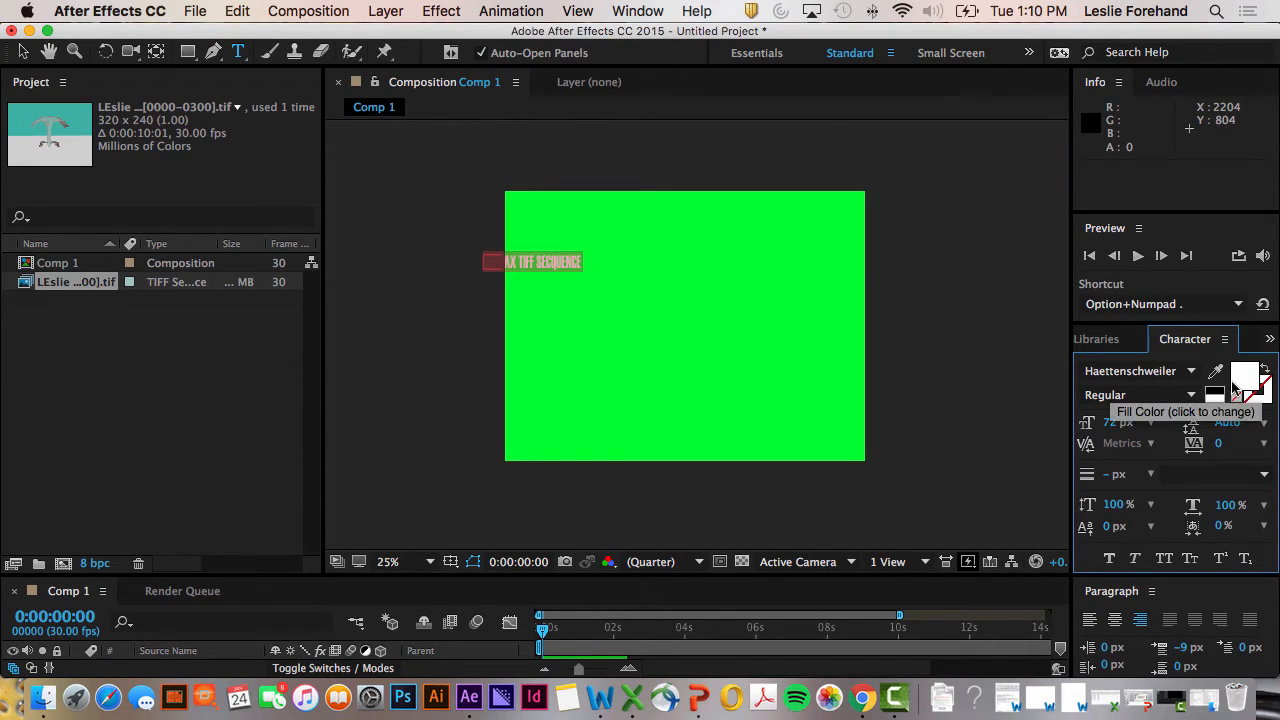
{"action": "left_click", "coordinate": [1144, 372]}
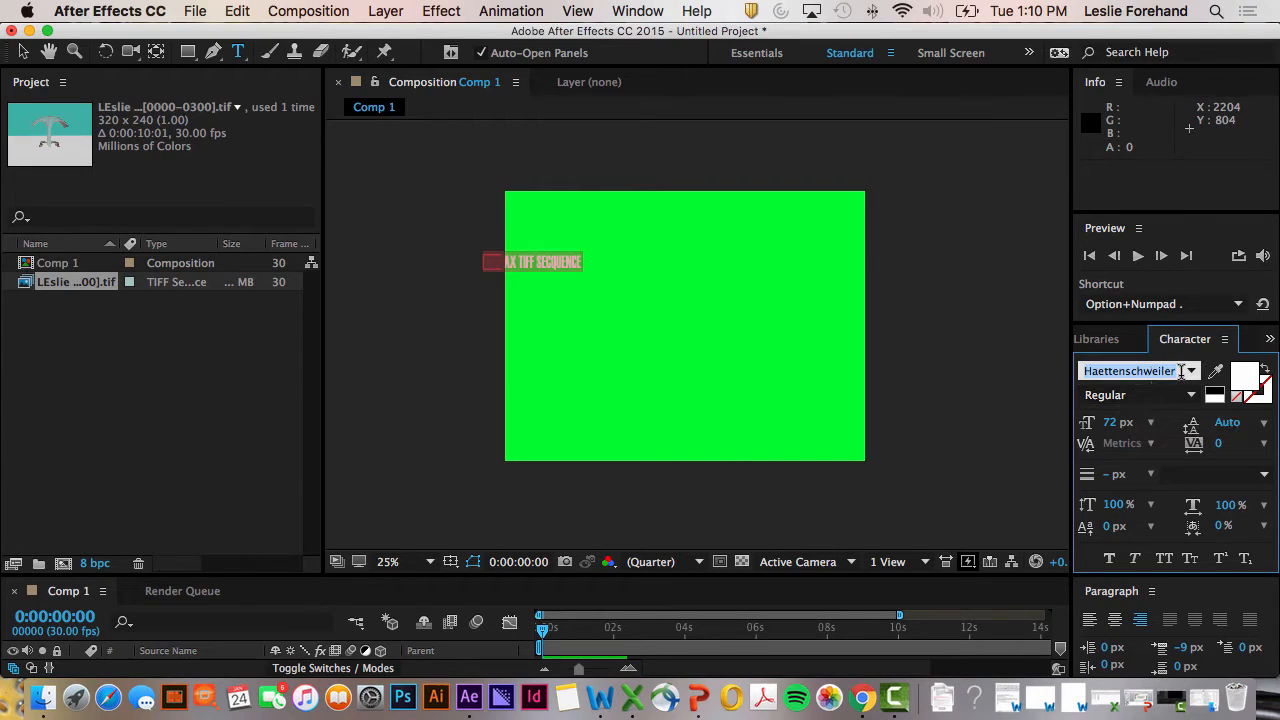
{"action": "type", "text": "H"}
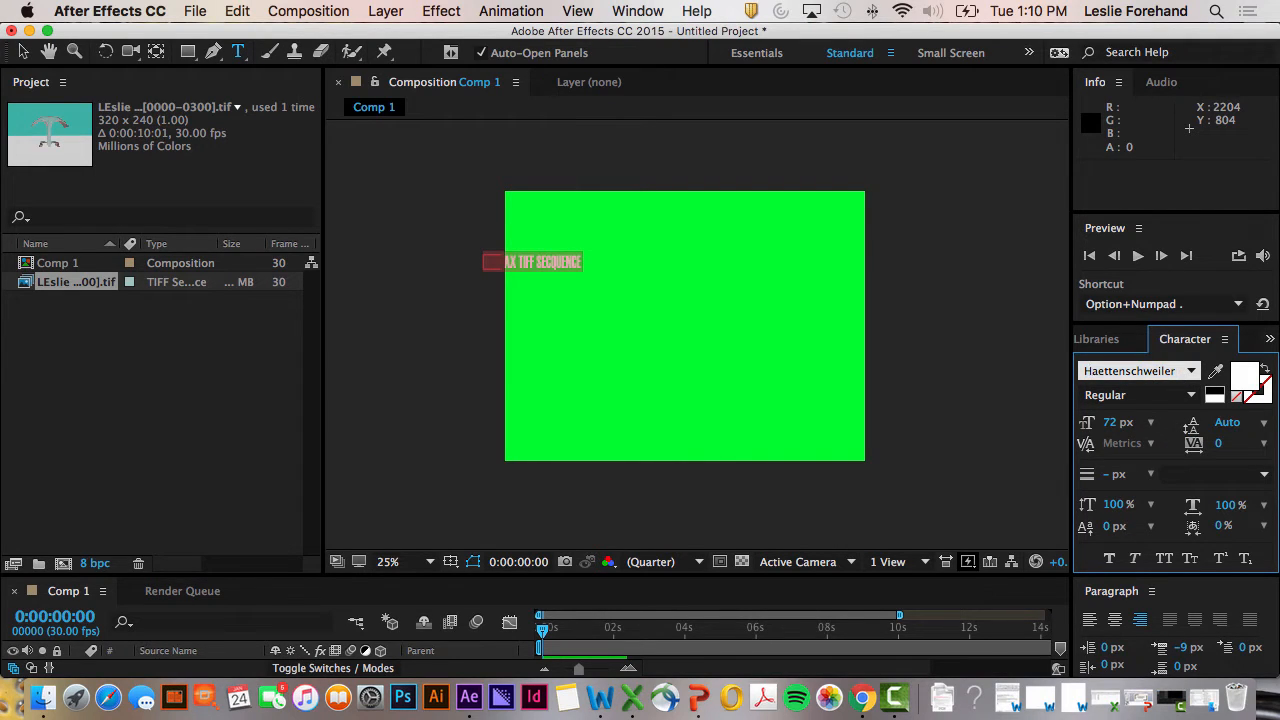
{"action": "type", "text": "elvetica"}
{"action": "key", "text": "Return"}
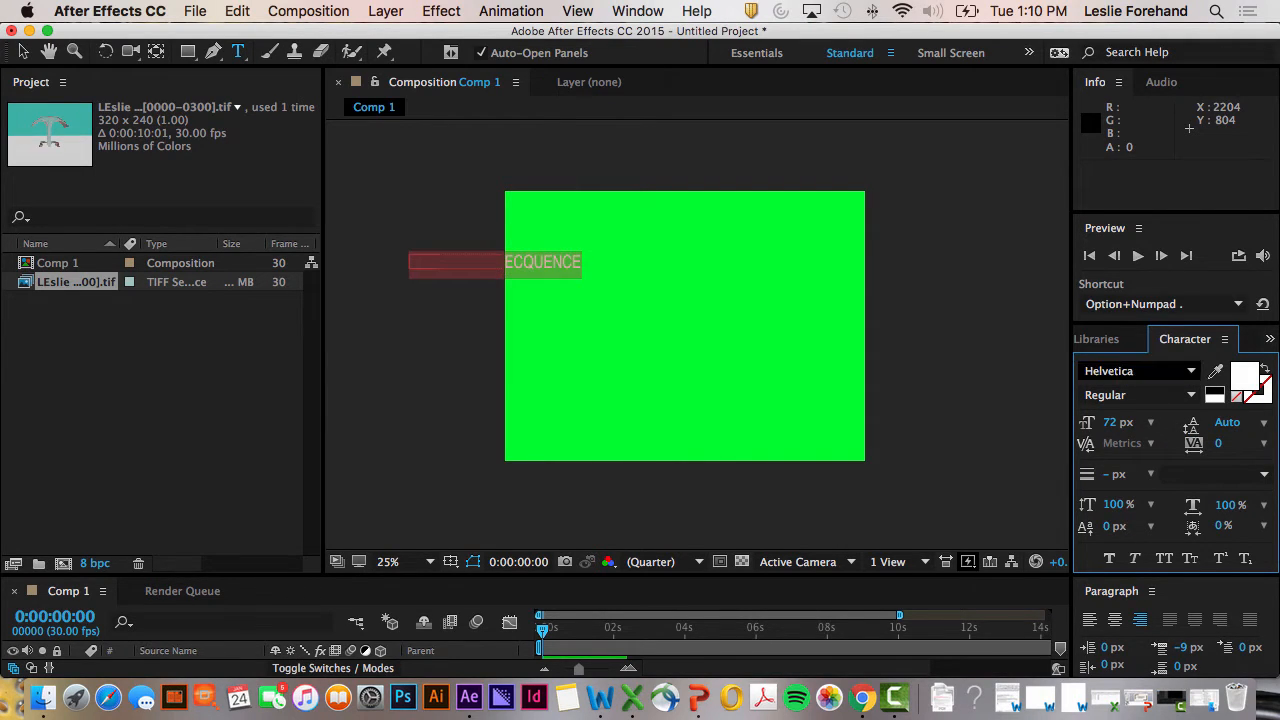
{"action": "left_click", "coordinate": [1188, 396]}
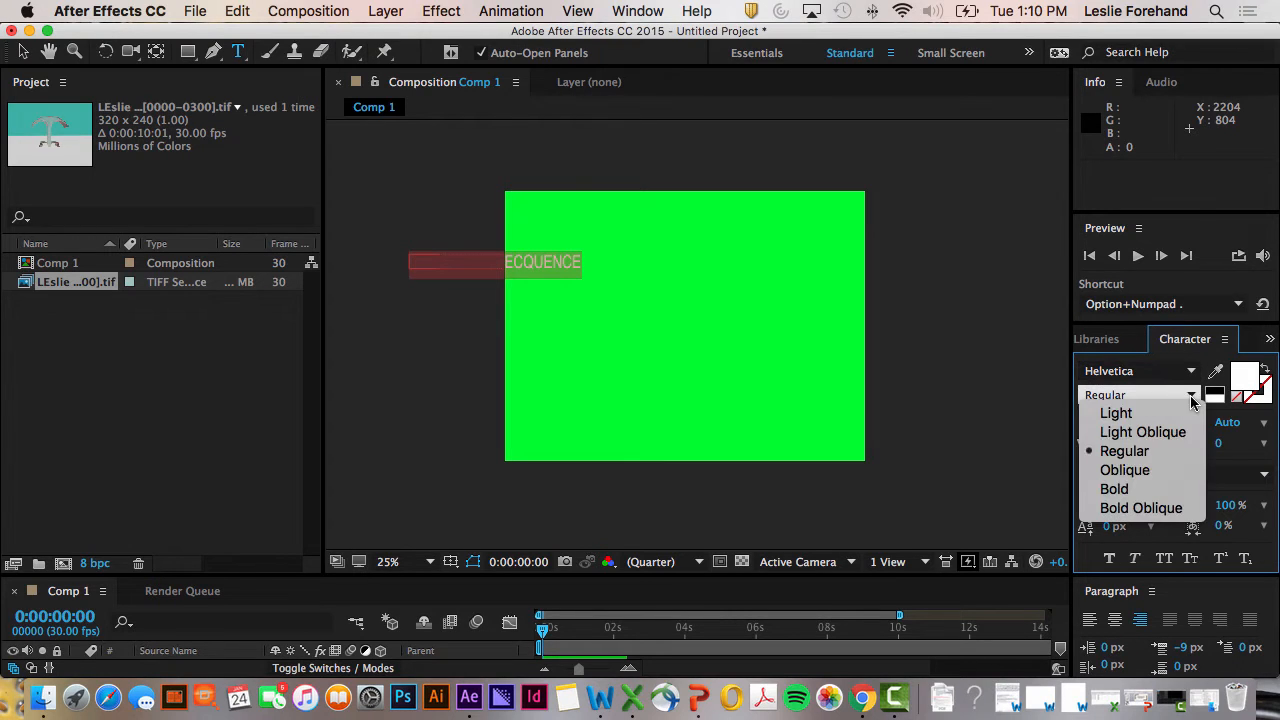
{"action": "left_click", "coordinate": [1131, 487]}
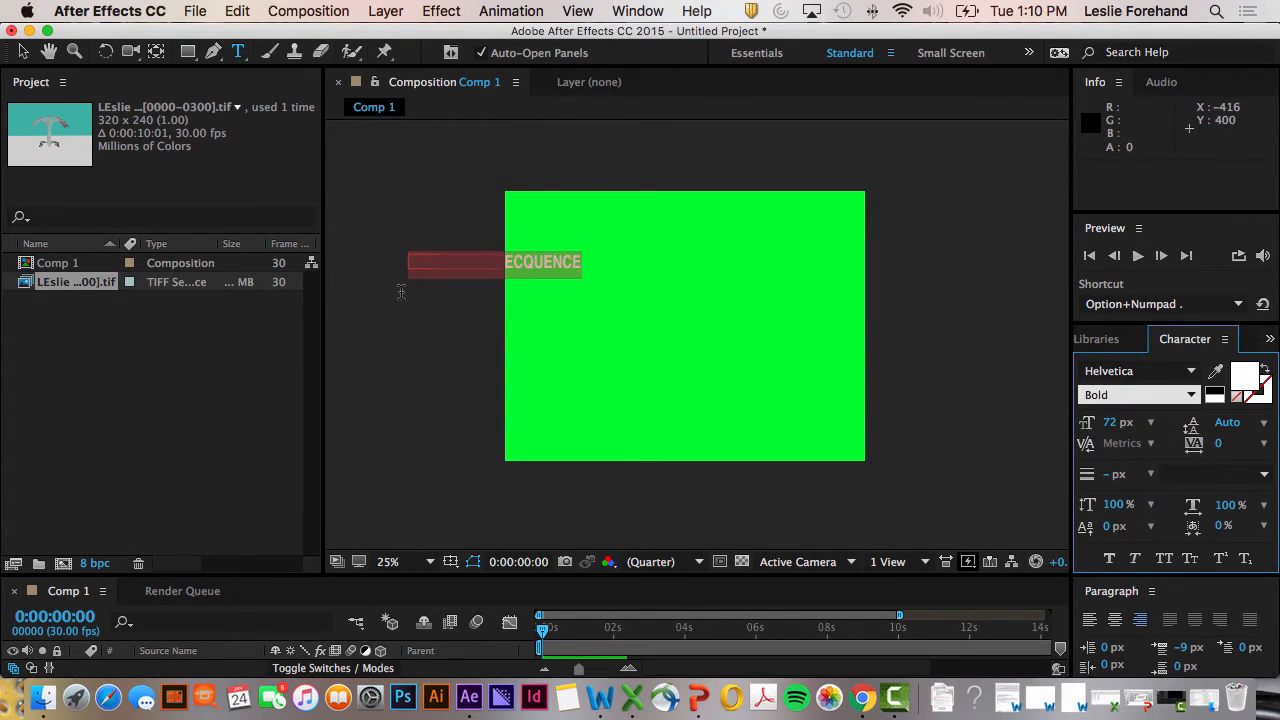
- Move the title to the lower-left corner of the frame, at about 720, 1040, and enlarge the timeline area
{"action": "left_click", "coordinate": [22, 51]}
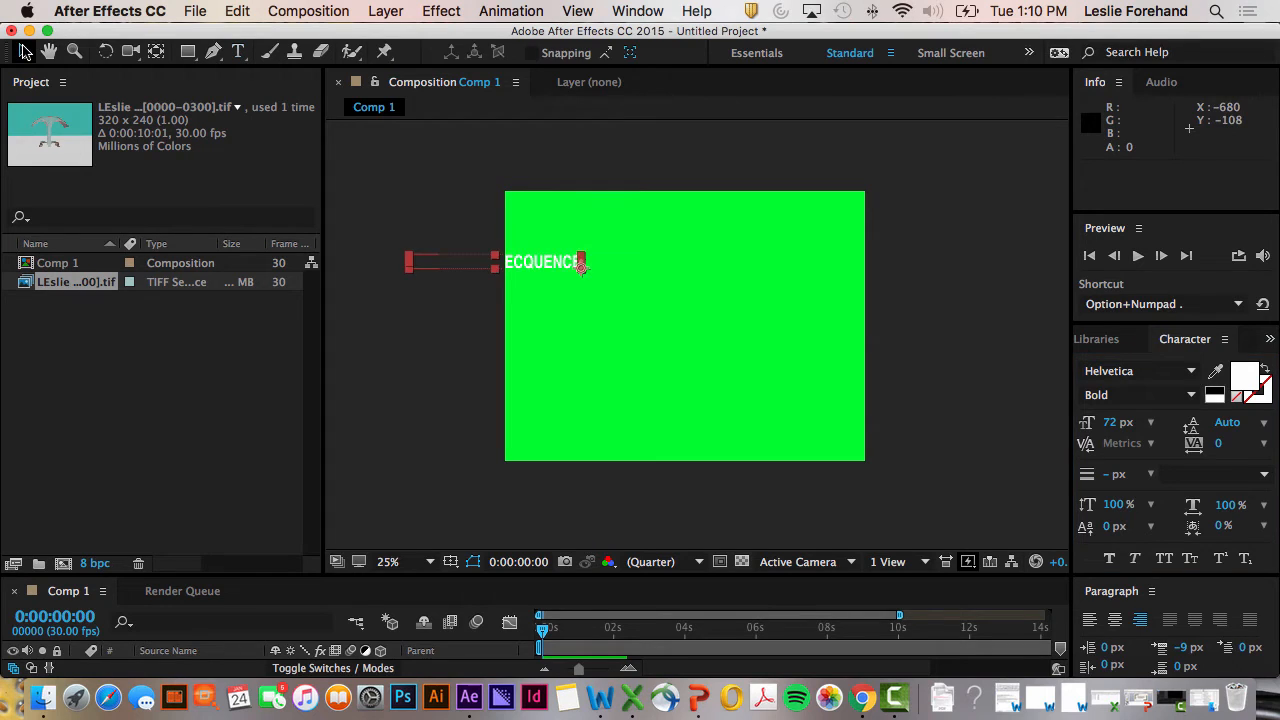
{"action": "left_click_drag", "start_coordinate": [455, 266], "coordinate": [556, 450]}
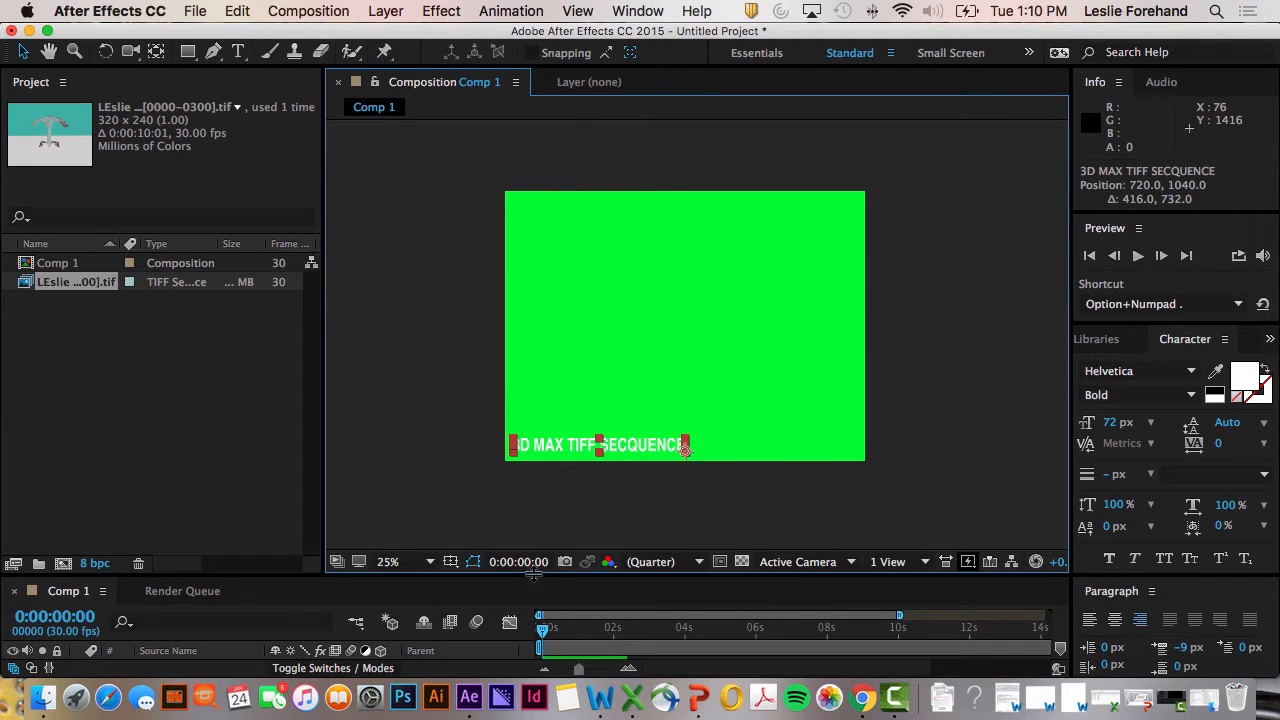
{"action": "left_click_drag", "start_coordinate": [536, 585], "coordinate": [491, 337]}
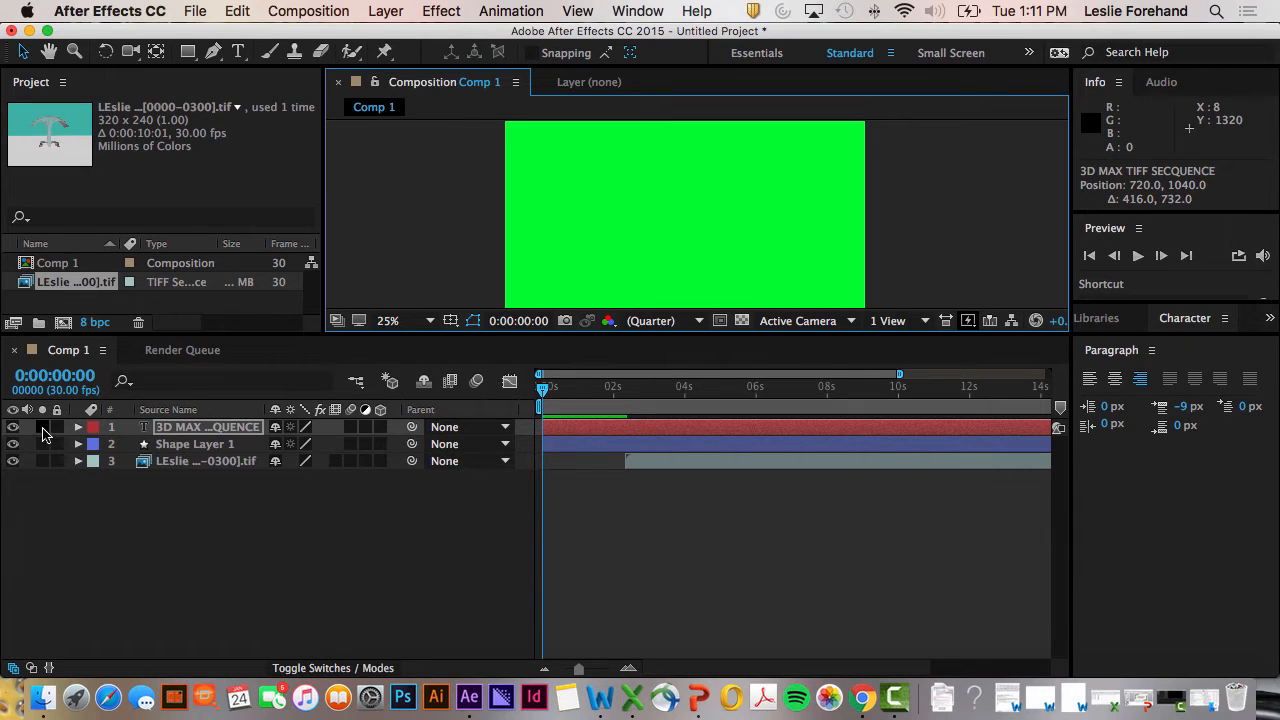
- Hide Shape Layer 1 in the composition
{"action": "left_click", "coordinate": [177, 446]}
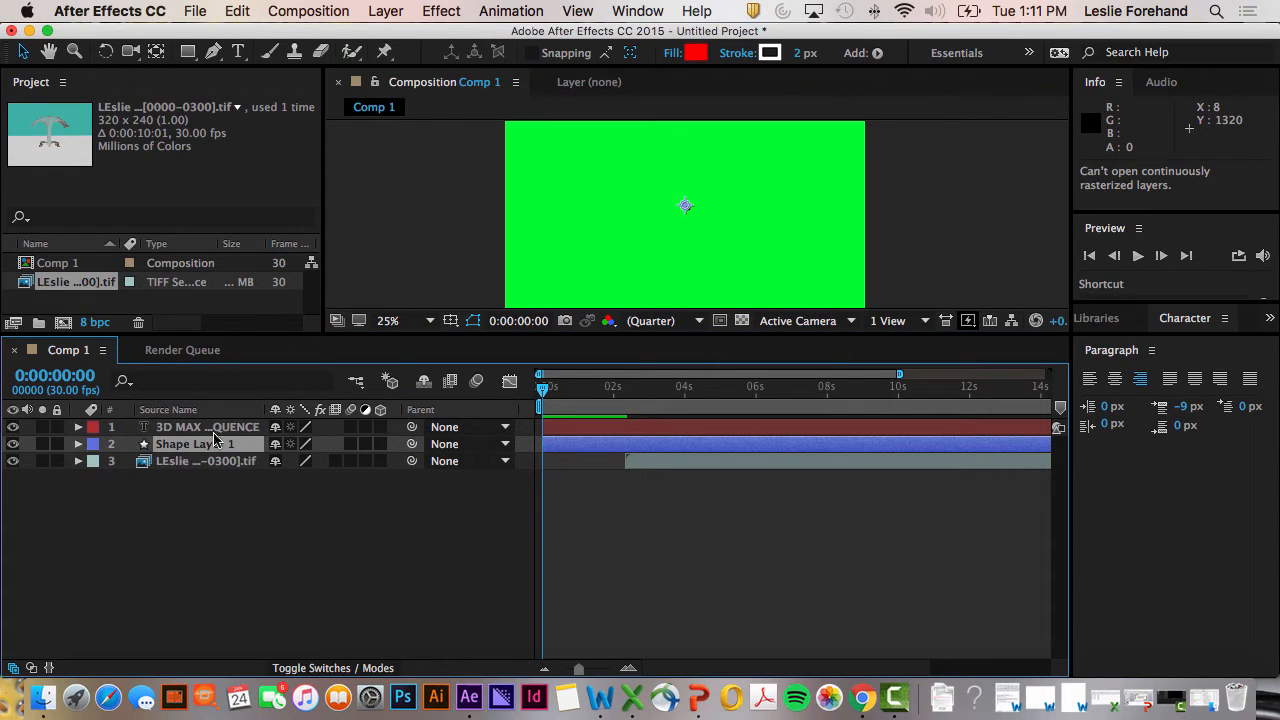
{"action": "right_click", "coordinate": [200, 449]}
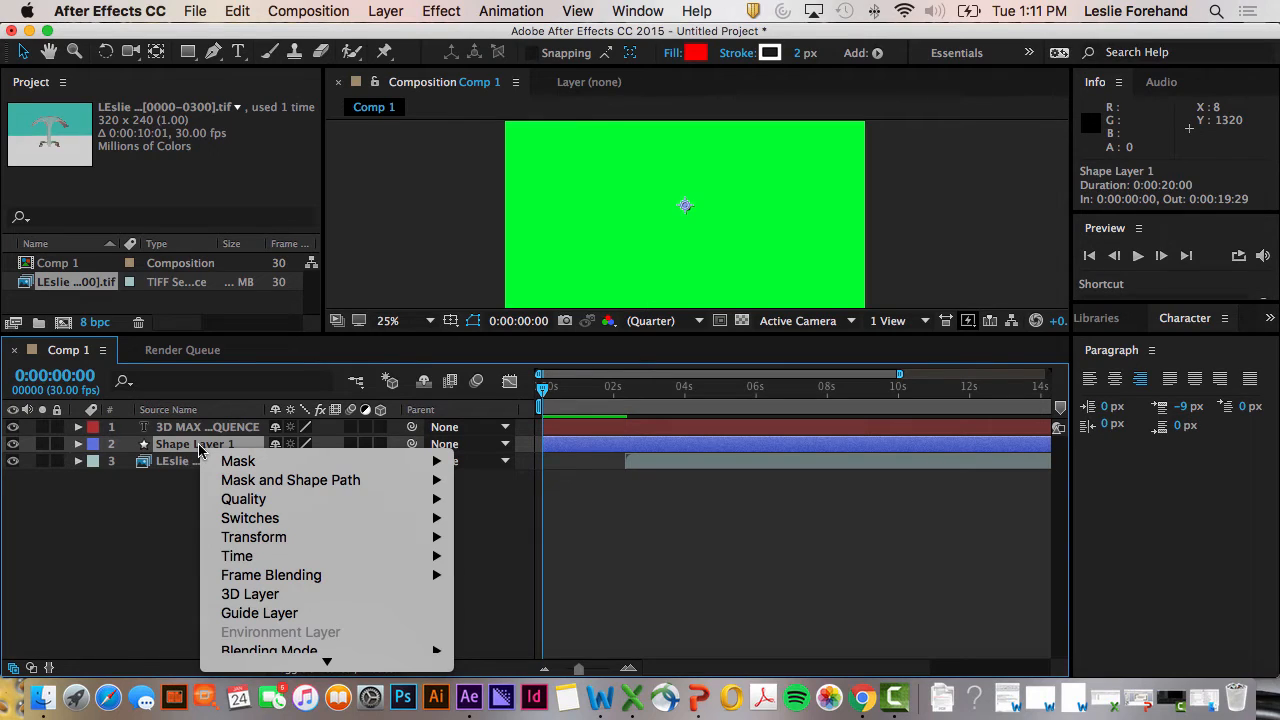
{"action": "left_click", "coordinate": [546, 398]}
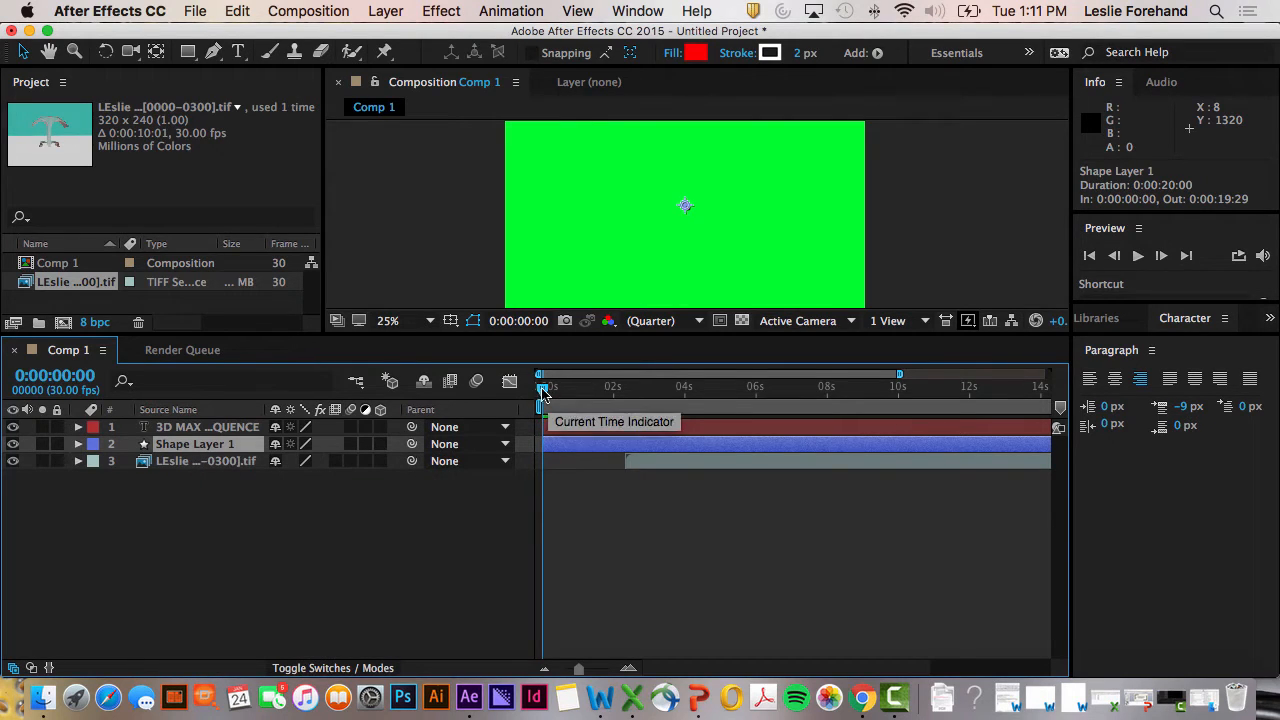
{"action": "key", "text": "space"}
{"action": "key", "text": "space"}
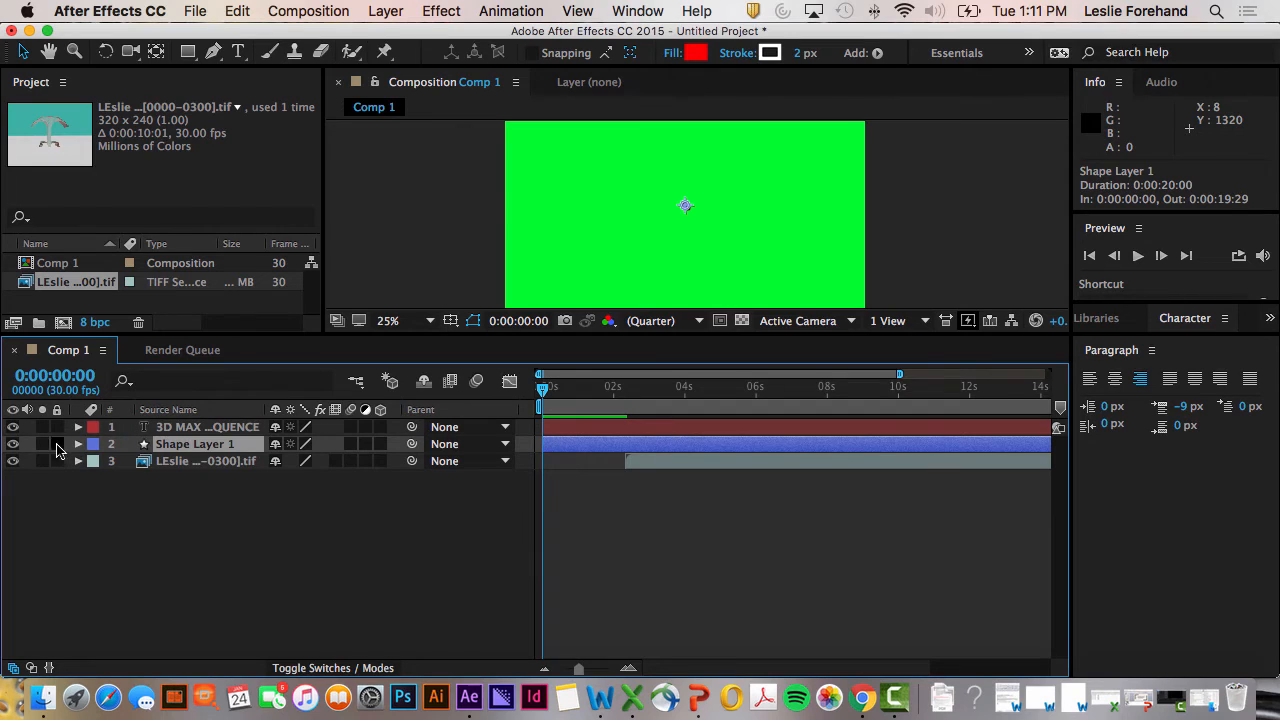
{"action": "left_click", "coordinate": [12, 443]}
- Enlarge the composition view and move the title straight up to the frame's upper-left corner, at about 720, 92
{"action": "left_click", "coordinate": [205, 430]}
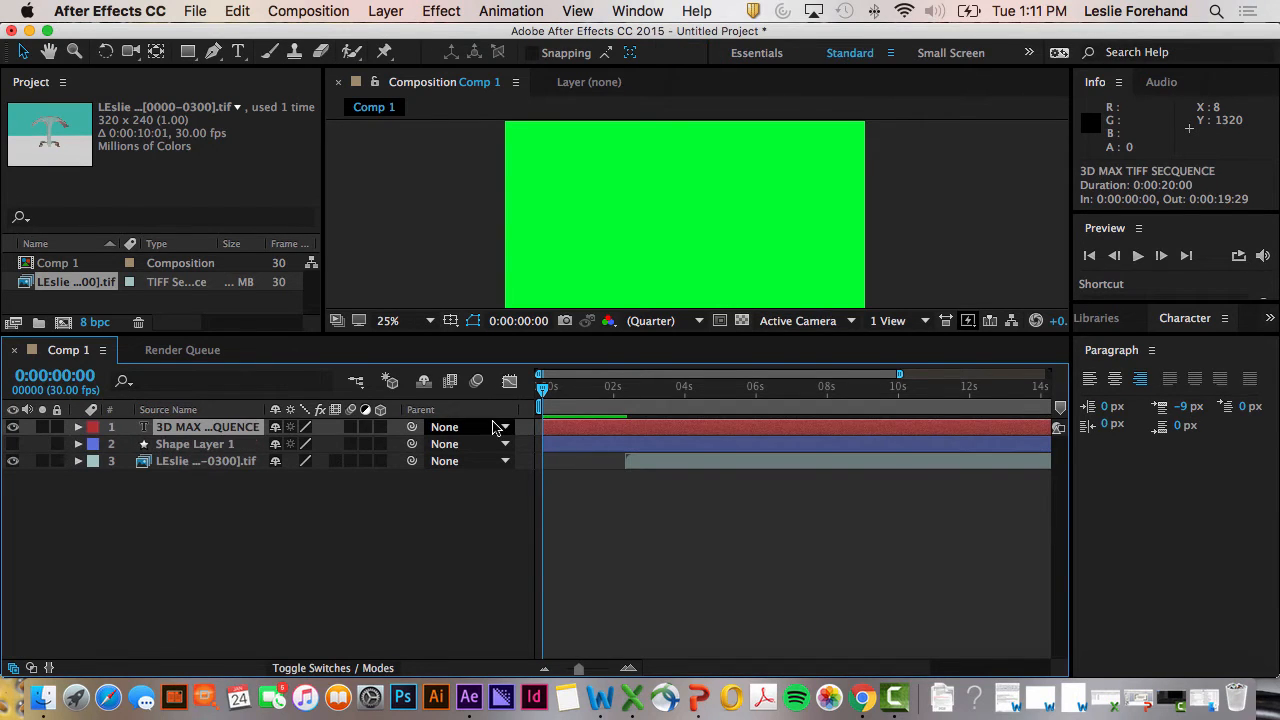
{"action": "scroll", "coordinate": [508, 235], "scroll_direction": "down", "scroll_amount": 6}
{"action": "scroll", "coordinate": [543, 240], "scroll_direction": "up", "scroll_amount": 8}
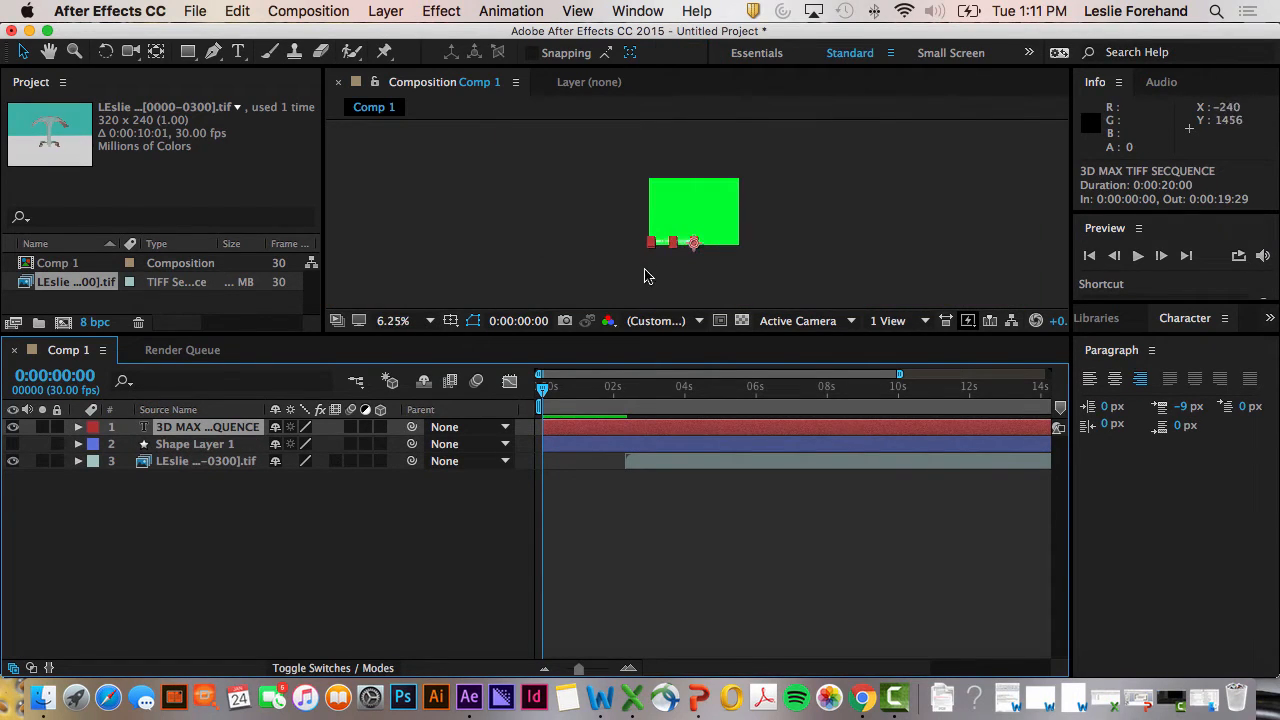
{"action": "scroll", "coordinate": [643, 265], "scroll_direction": "down", "scroll_amount": 9}
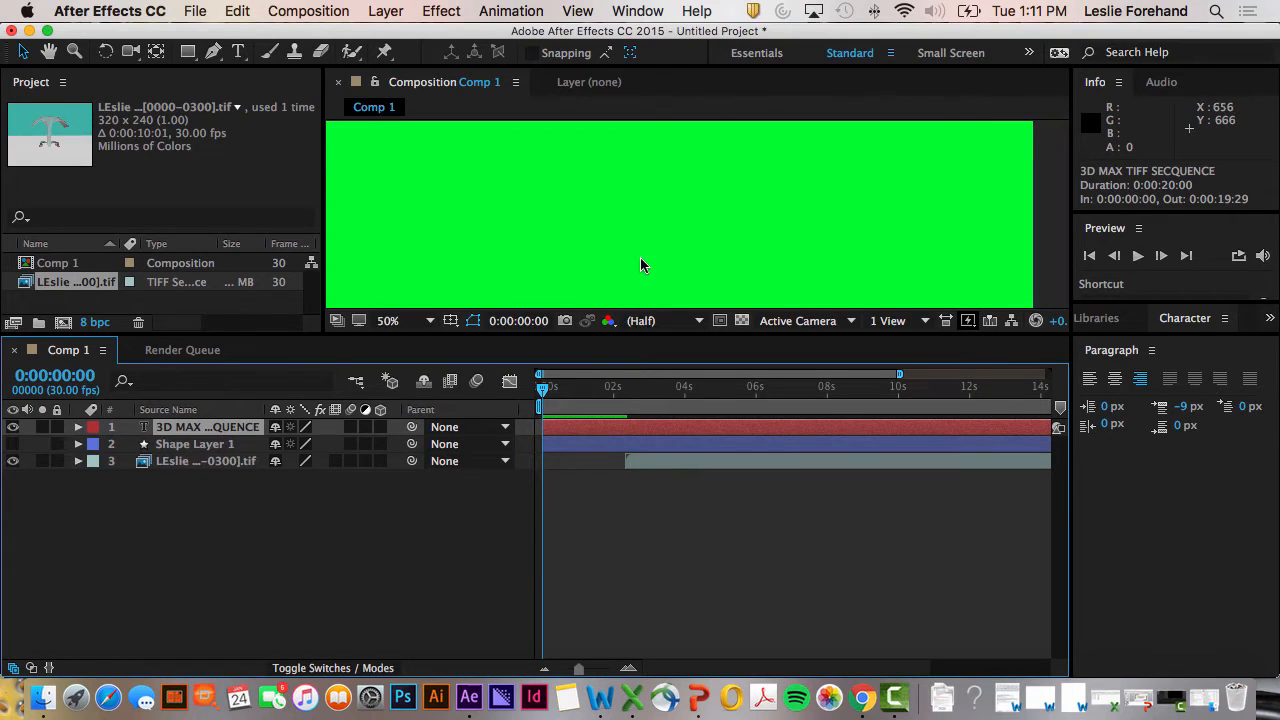
{"action": "scroll", "coordinate": [650, 260], "scroll_direction": "up", "scroll_amount": 1}
{"action": "scroll", "coordinate": [669, 250], "scroll_direction": "up", "scroll_amount": 2}
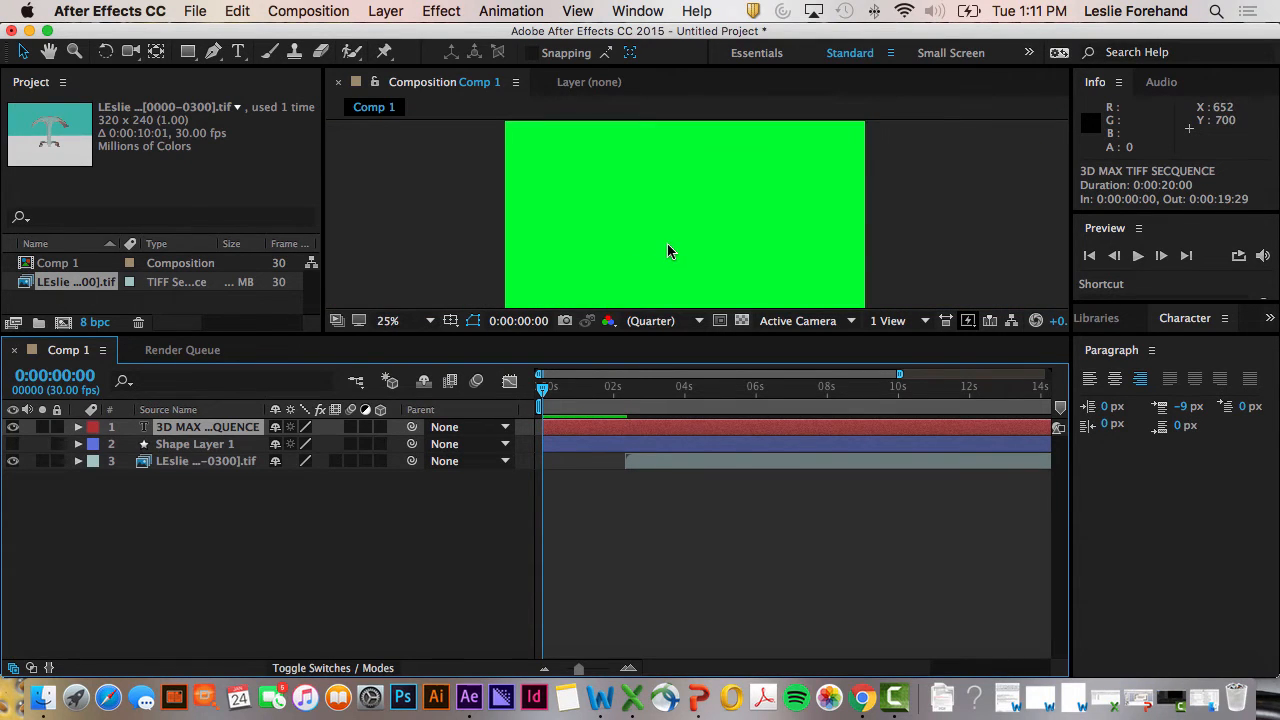
{"action": "left_click", "coordinate": [460, 276]}
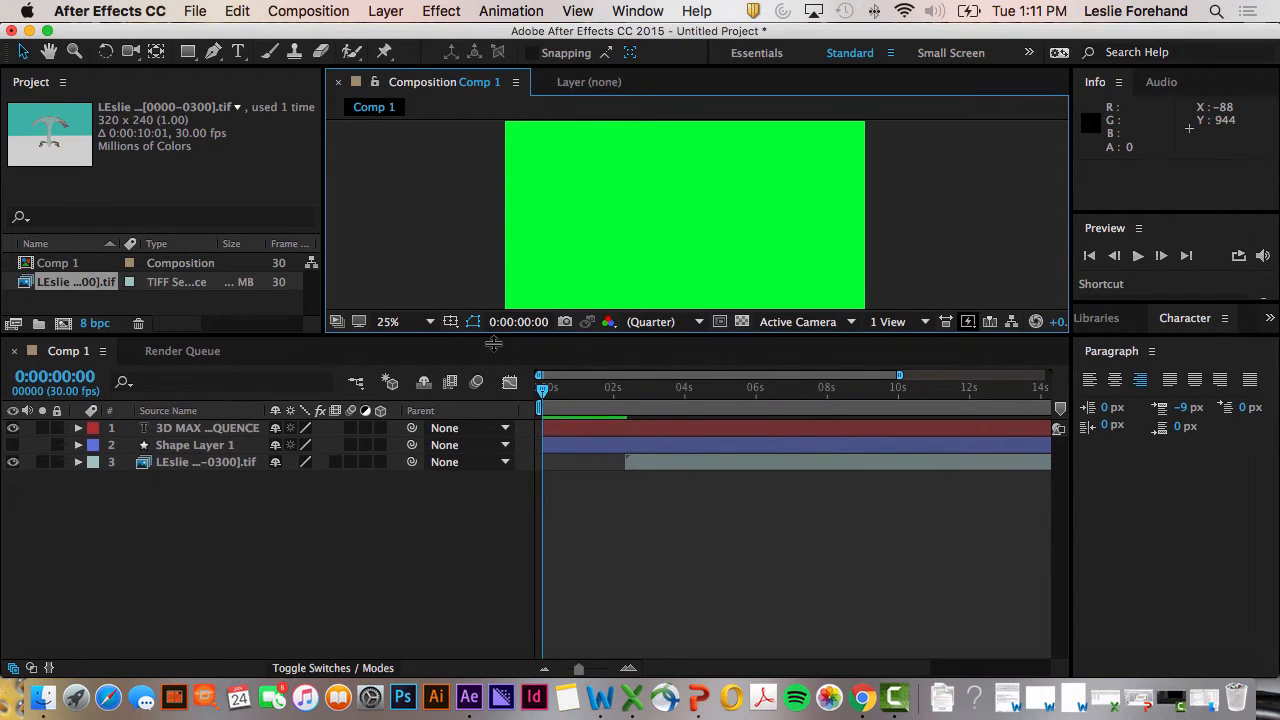
{"action": "left_click_drag", "start_coordinate": [493, 338], "coordinate": [497, 425]}
{"action": "left_click_drag", "start_coordinate": [613, 376], "coordinate": [609, 141]}
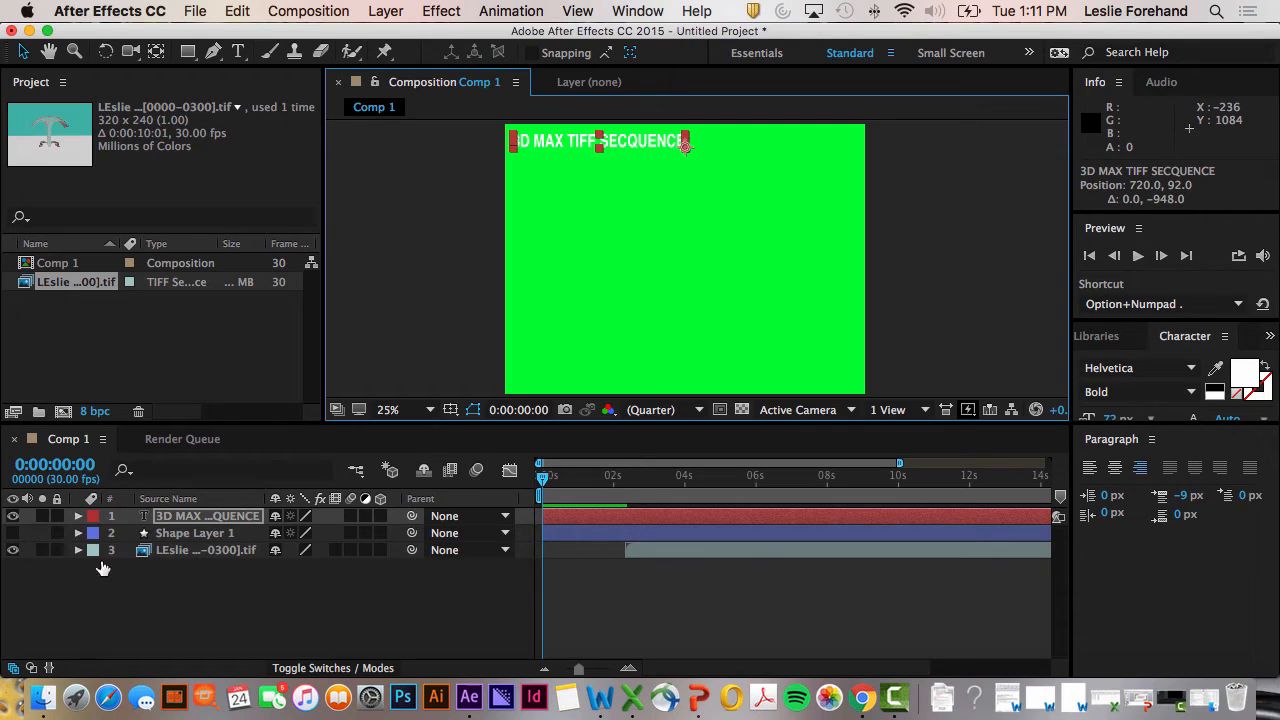
- Delete Shape Layer 1 from the composition
{"action": "left_click", "coordinate": [78, 516]}
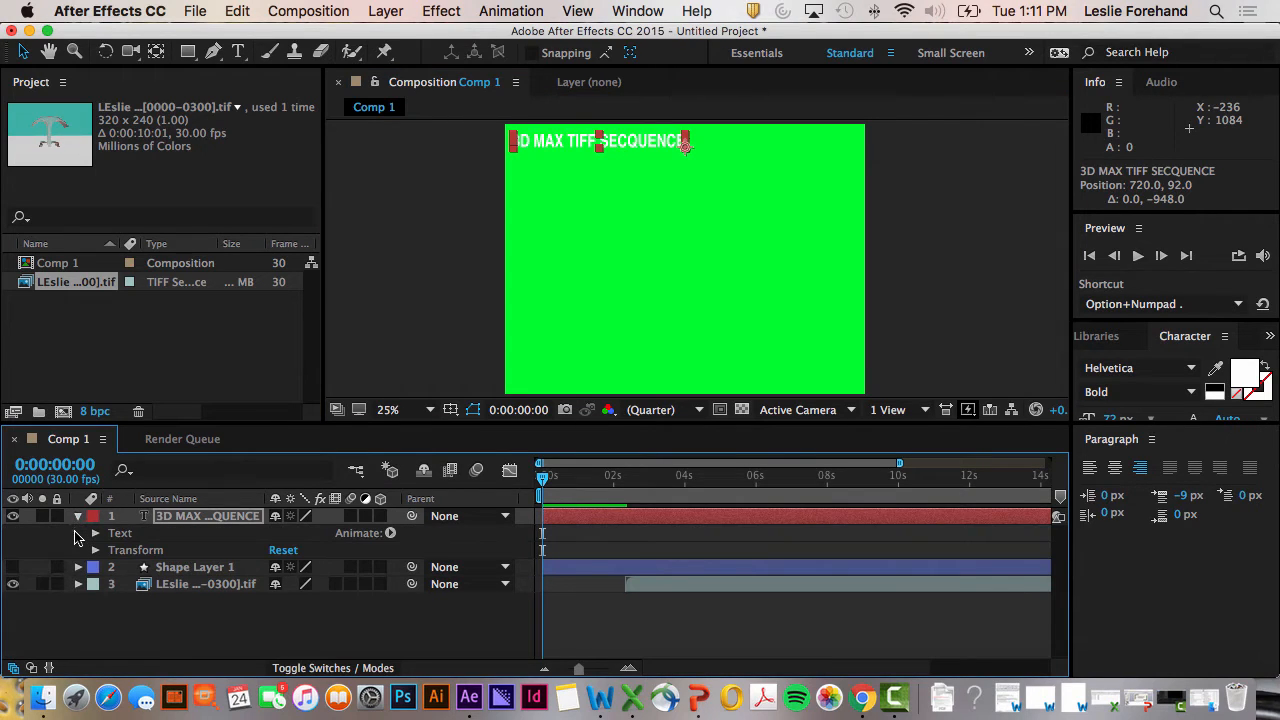
{"action": "double_click", "coordinate": [222, 570]}
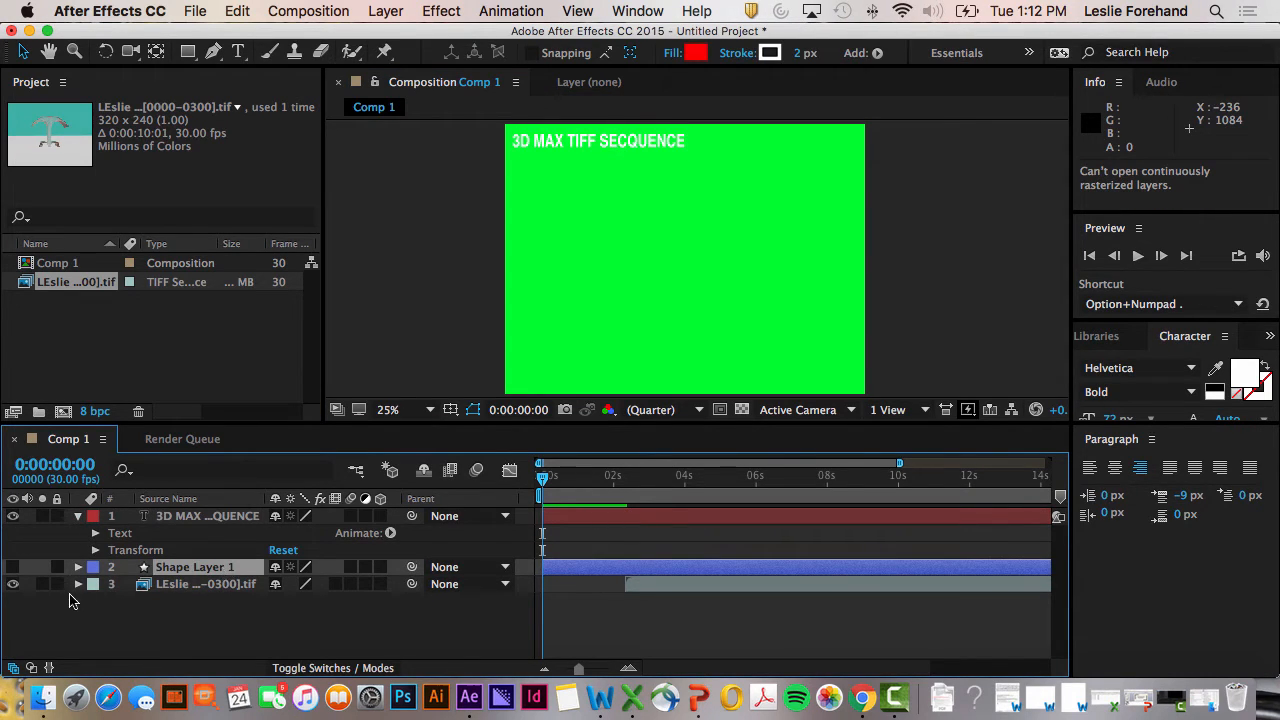
{"action": "key", "text": "Delete"}
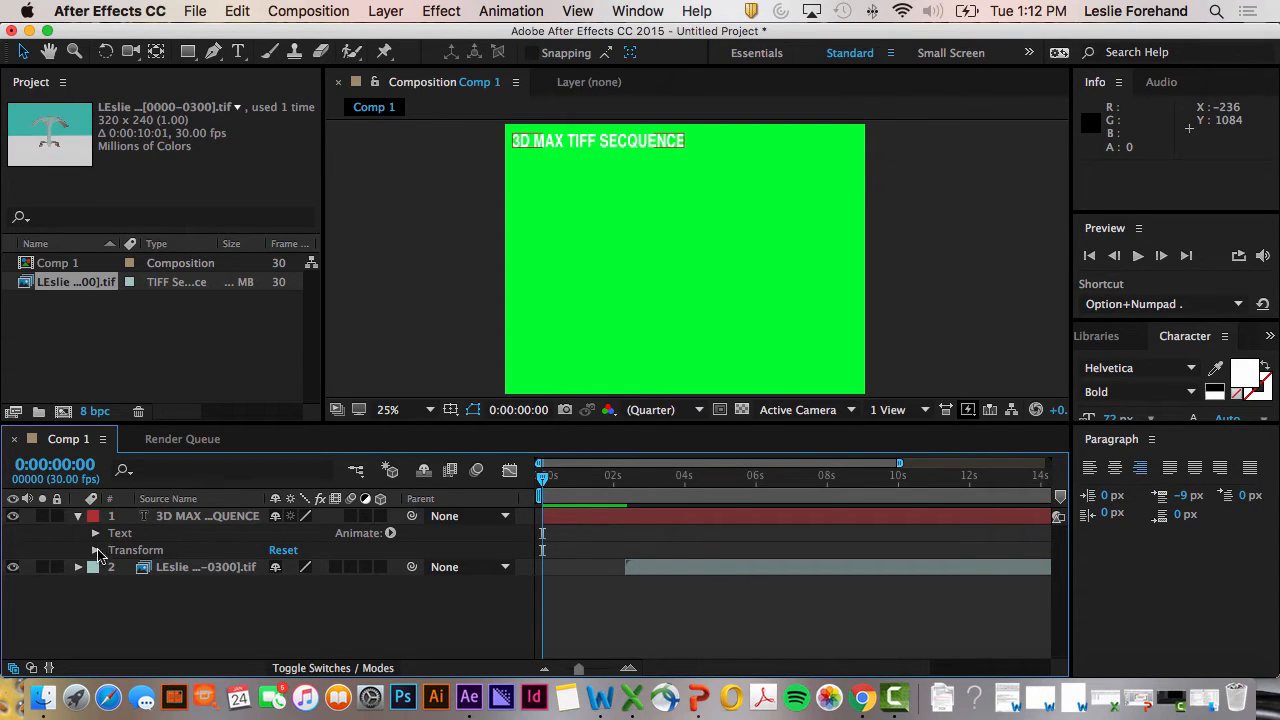
- Keyframe the title layer's opacity at 0% at the start of the composition
{"action": "left_click", "coordinate": [172, 519]}
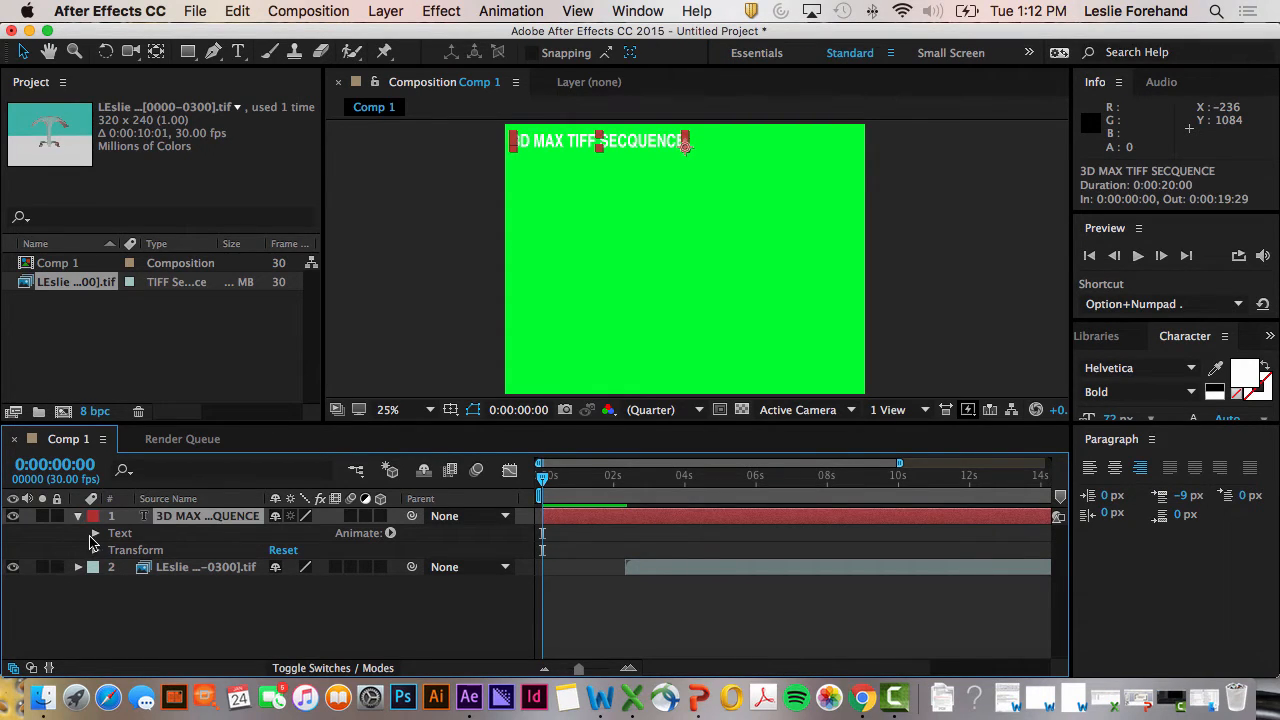
{"action": "left_click", "coordinate": [96, 535]}
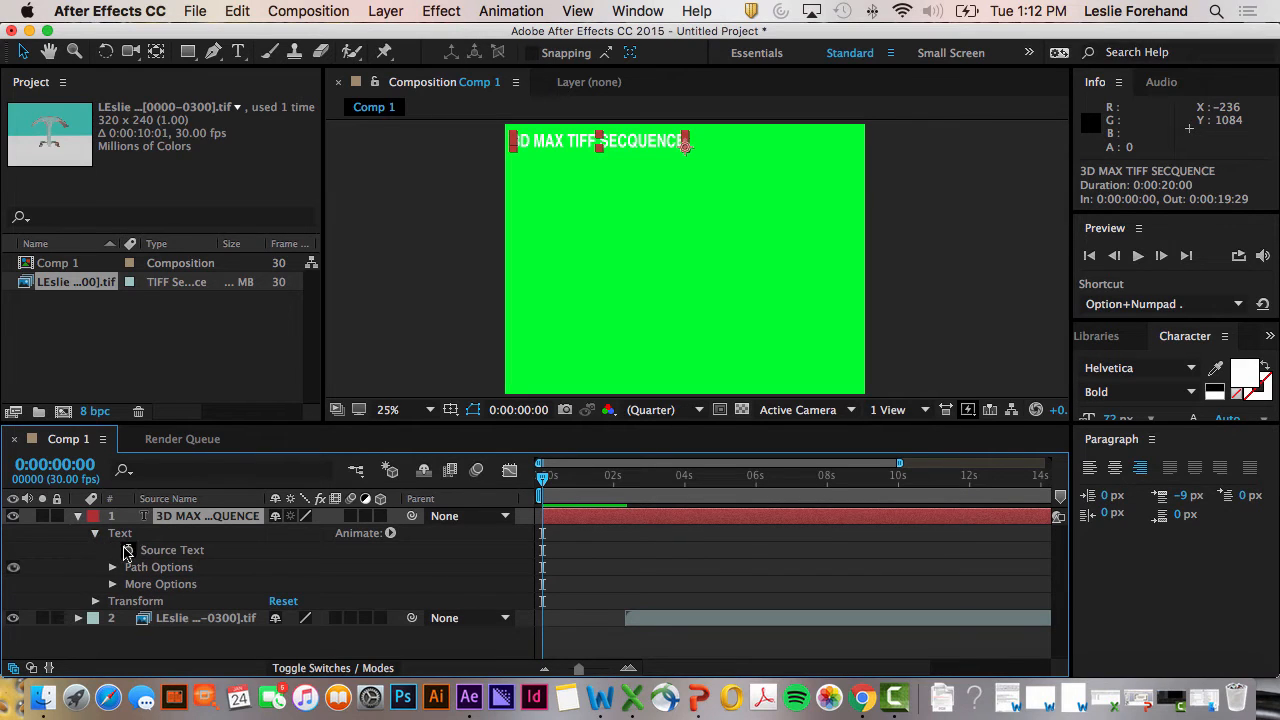
{"action": "left_click", "coordinate": [96, 535]}
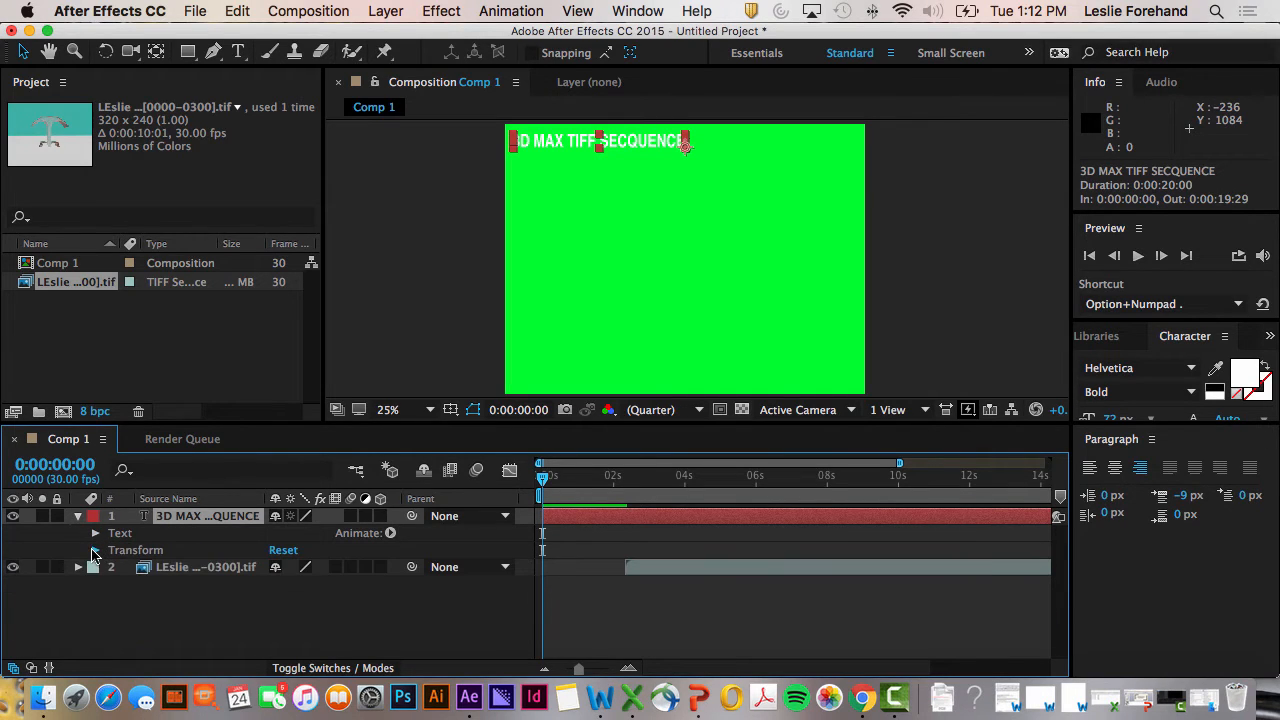
{"action": "left_click", "coordinate": [95, 550]}
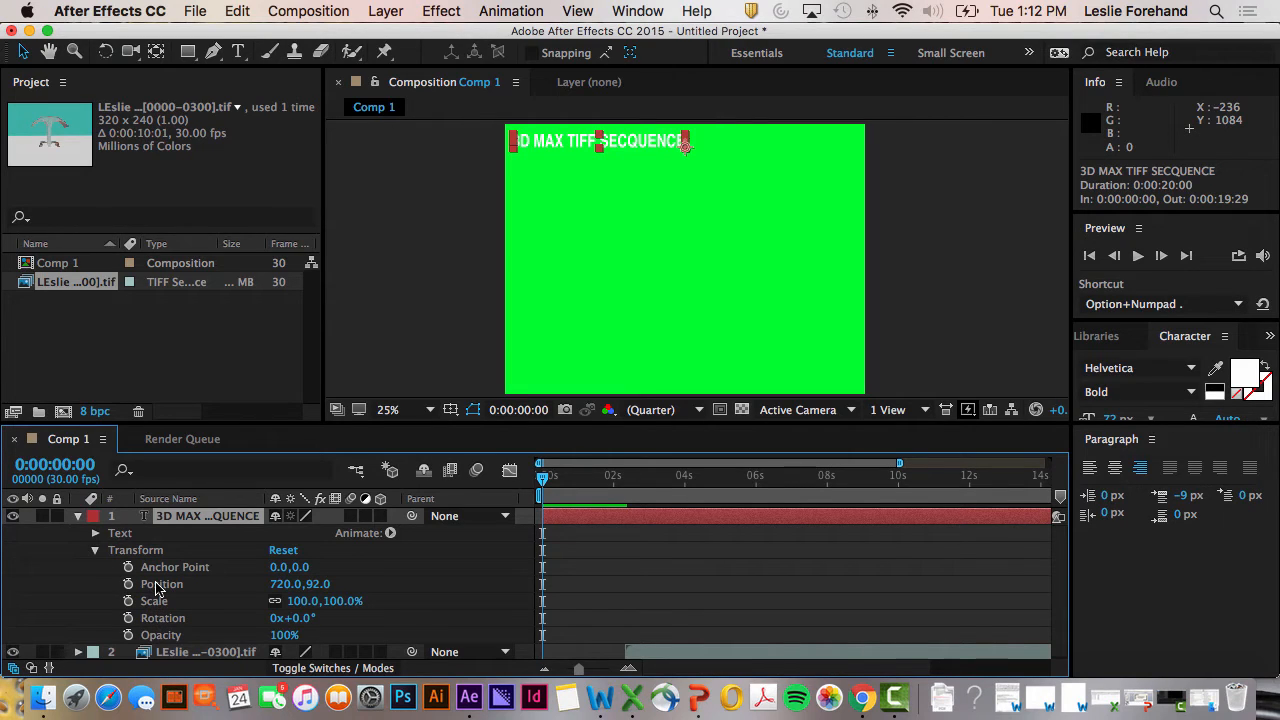
{"action": "left_click", "coordinate": [153, 636]}
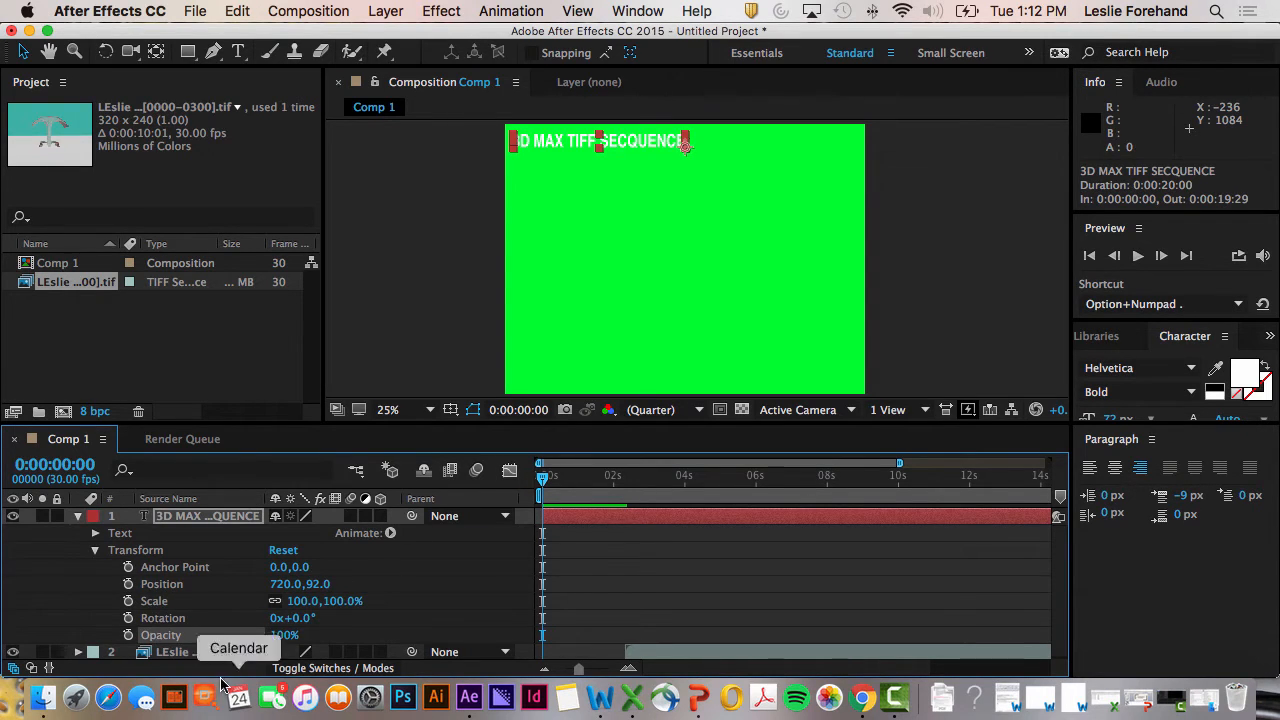
{"action": "left_click", "coordinate": [128, 636]}
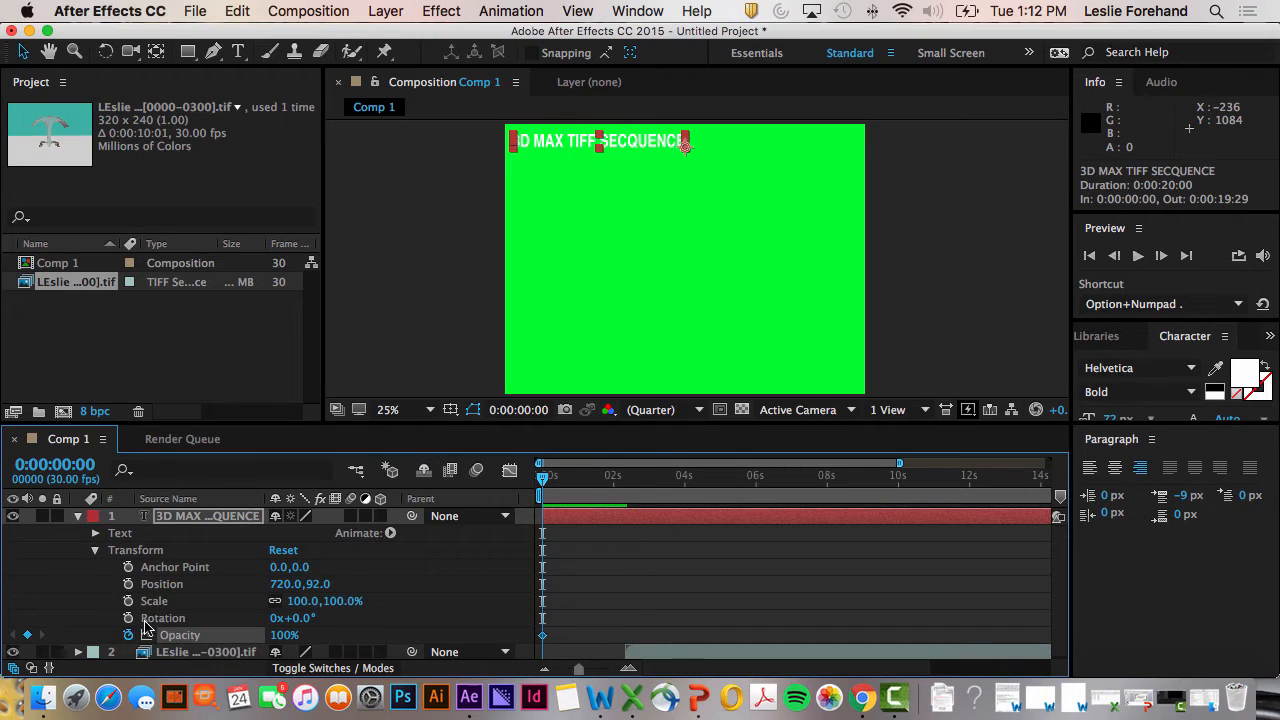
{"action": "scroll", "coordinate": [156, 625], "scroll_direction": "down", "scroll_amount": 1}
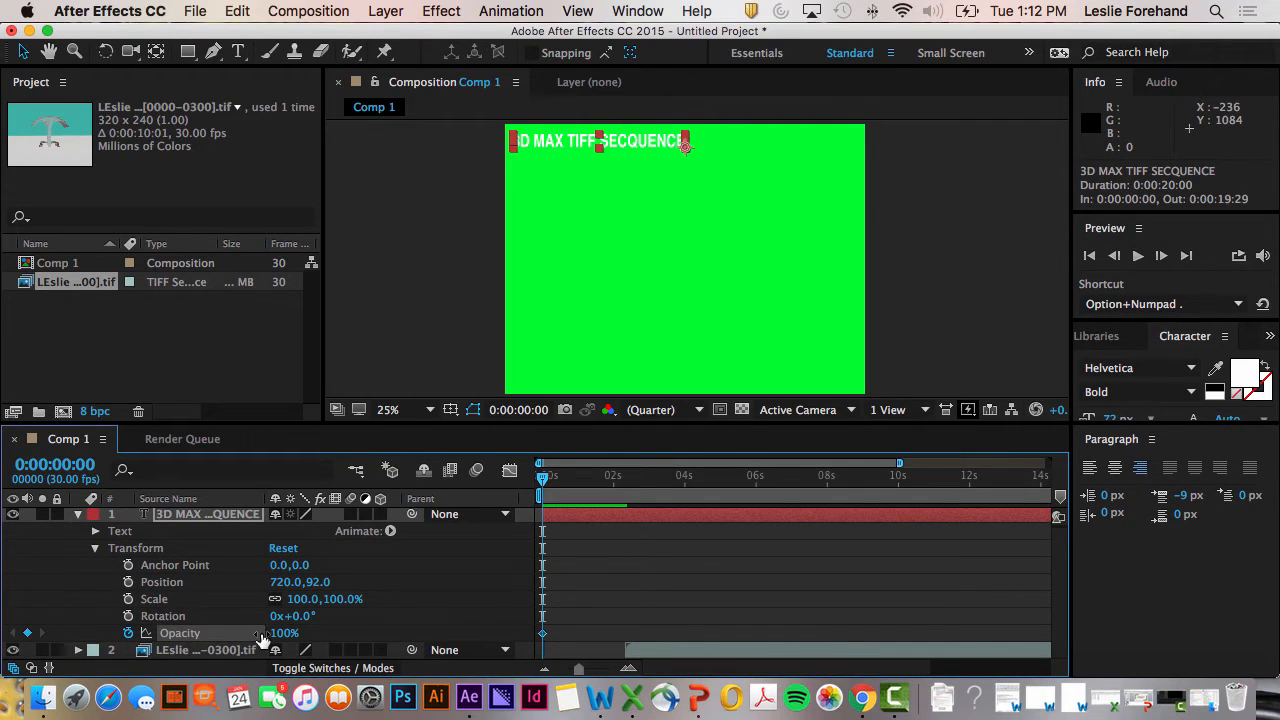
{"action": "left_click", "coordinate": [286, 635]}
{"action": "type", "text": "0"}
{"action": "key", "text": "Return"}
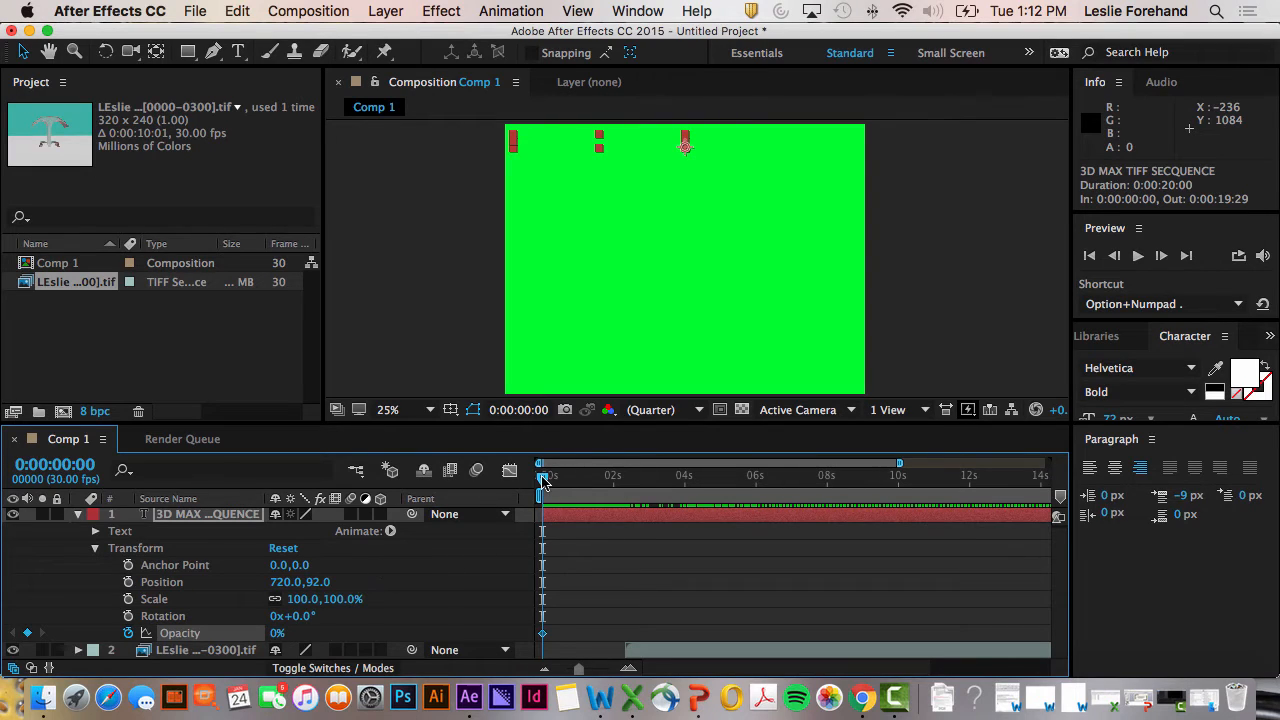
- Complete the title's fade-in with a 100% opacity keyframe at 0:00:00:06
{"action": "left_click_drag", "start_coordinate": [543, 478], "coordinate": [548, 477]}
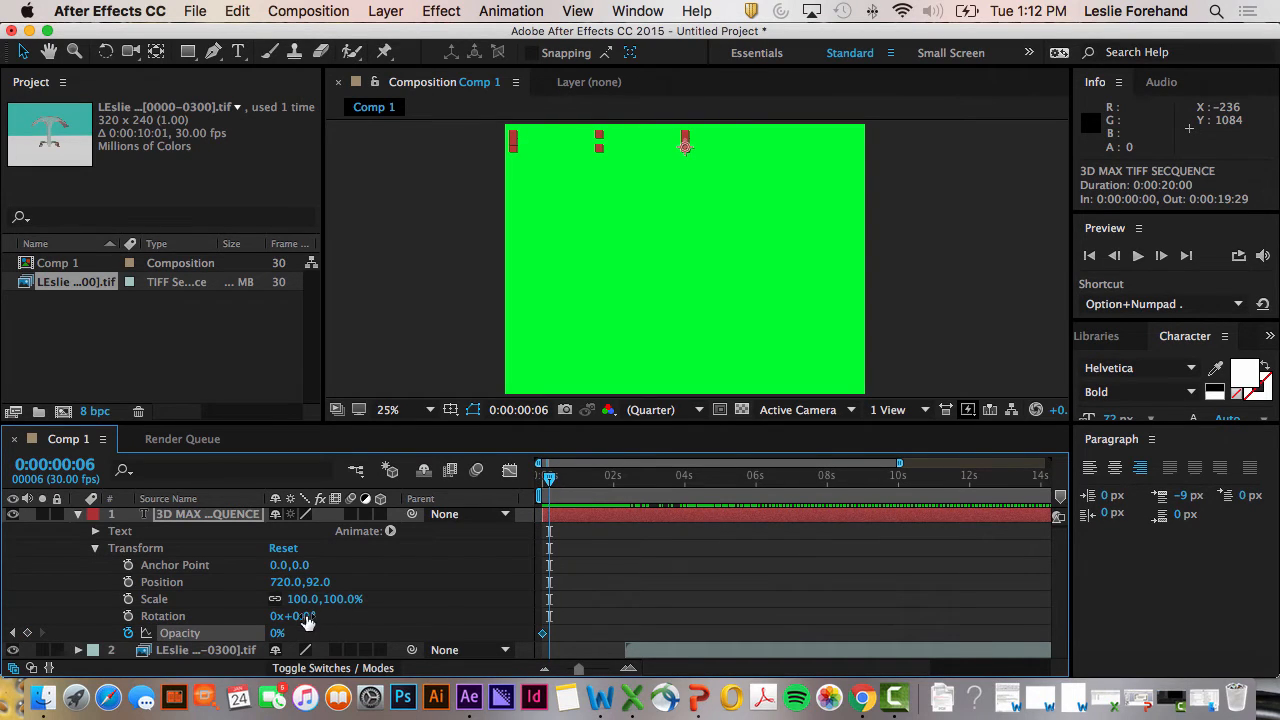
{"action": "left_click", "coordinate": [276, 633]}
{"action": "type", "text": "100"}
{"action": "key", "text": "Return"}
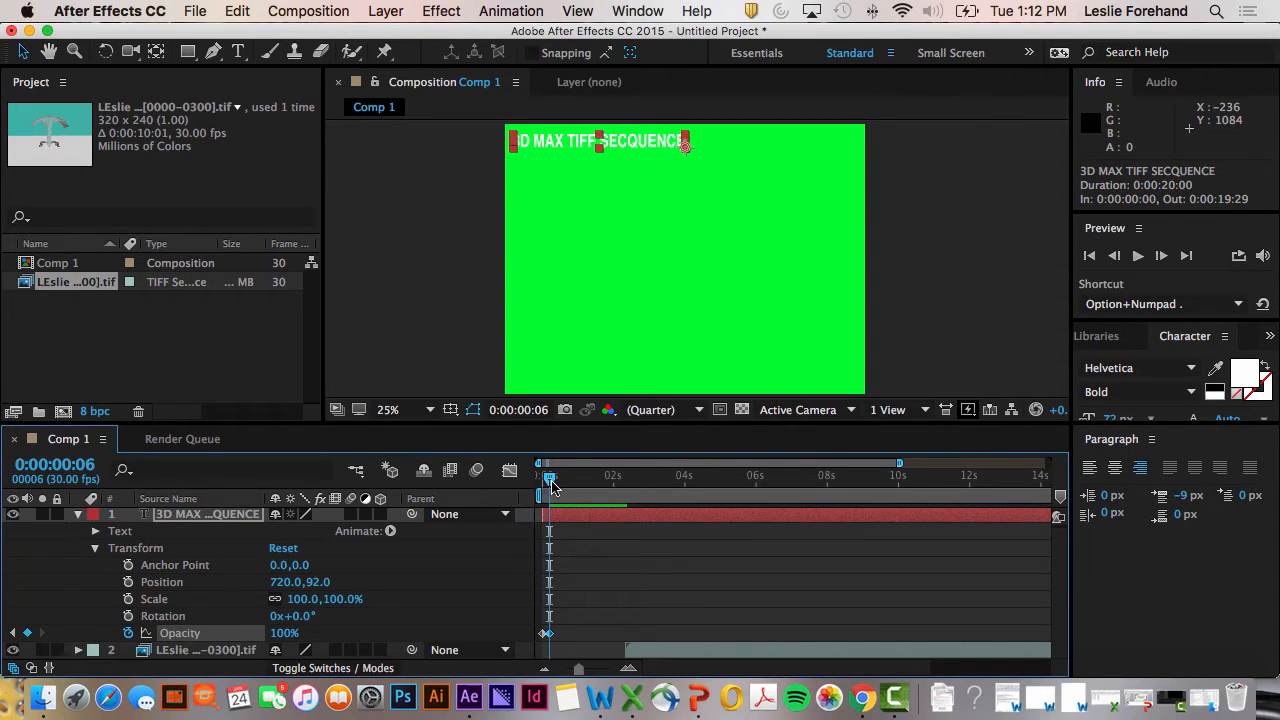
- Fade the title out with opacity keyframes of 100% at 0:00:02:10 and 0% at 0:00:02:17
{"action": "left_click_drag", "start_coordinate": [551, 480], "coordinate": [628, 493]}
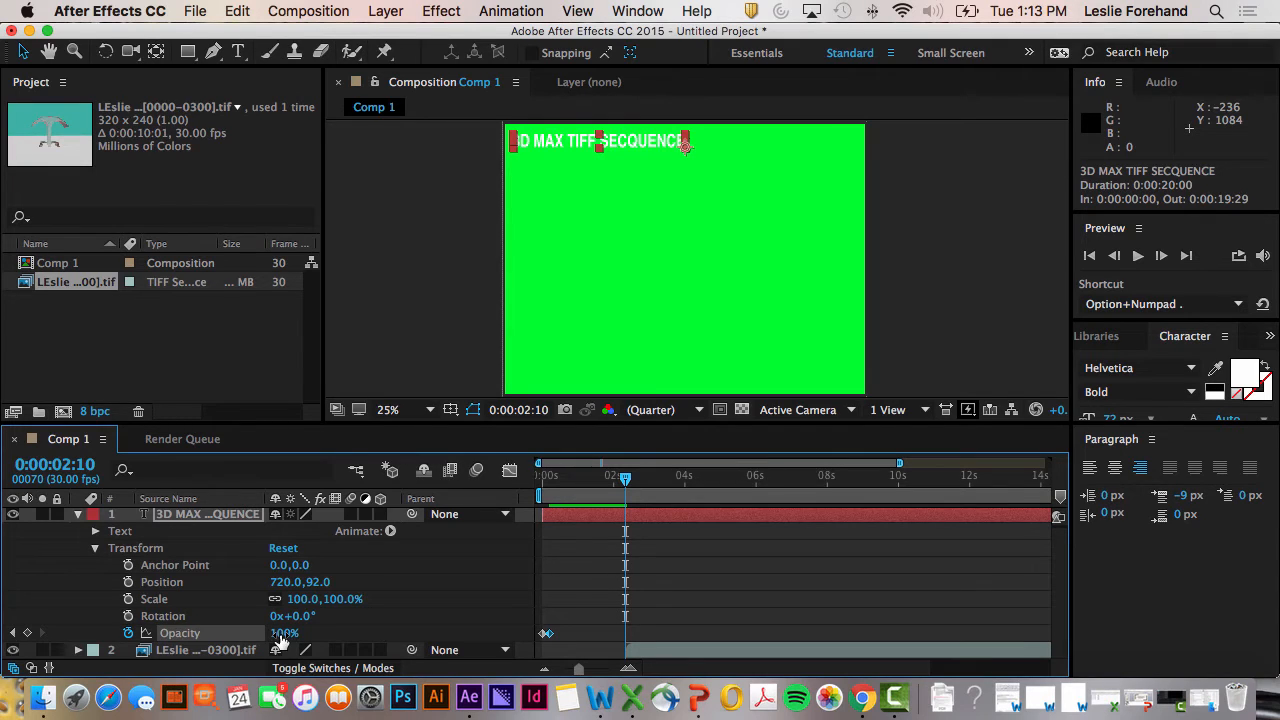
{"action": "left_click", "coordinate": [28, 633]}
{"action": "left_click_drag", "start_coordinate": [630, 475], "coordinate": [635, 488]}
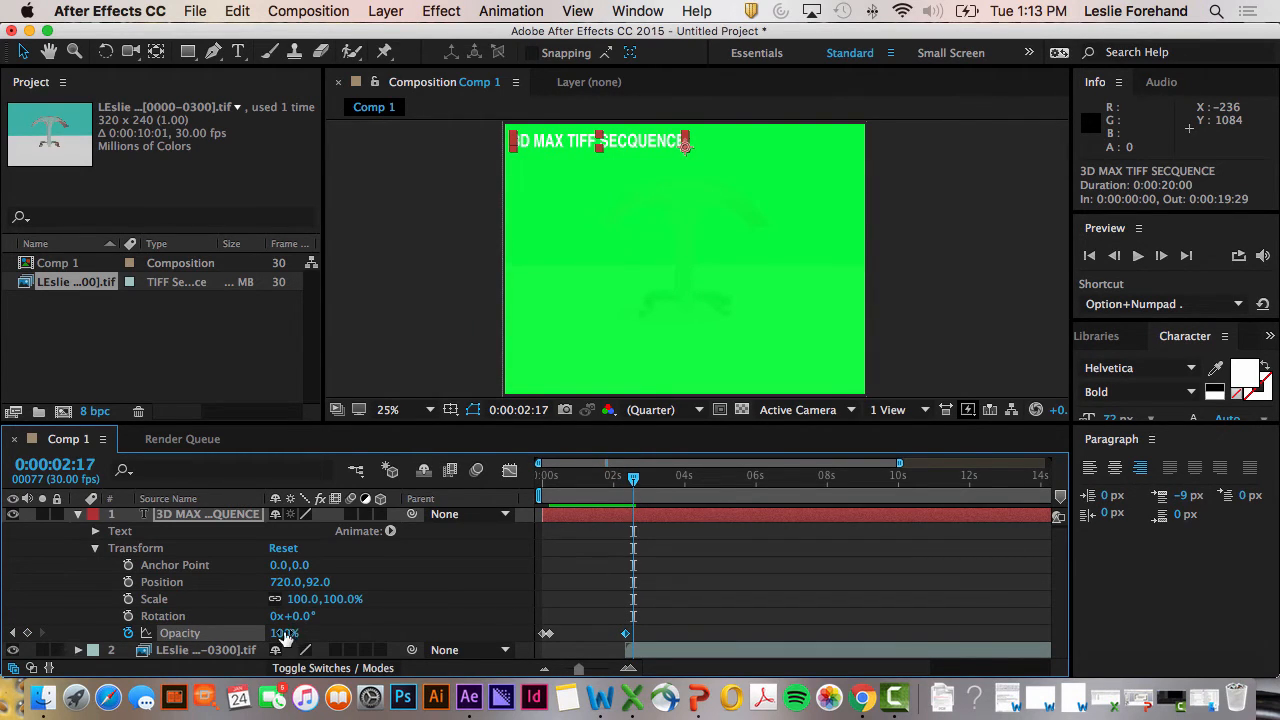
{"action": "left_click", "coordinate": [287, 633]}
{"action": "type", "text": "0"}
{"action": "key", "text": "Return"}
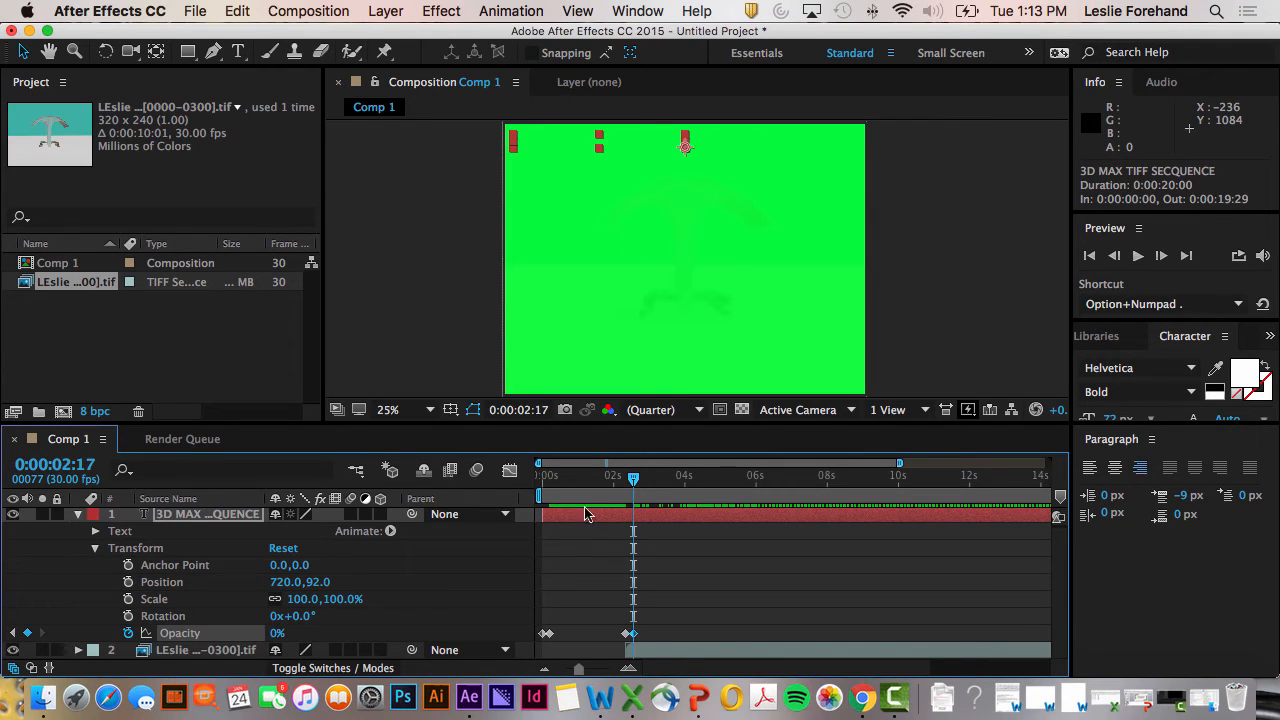
- Preview the title's fades from the start of the composition
{"action": "left_click_drag", "start_coordinate": [633, 488], "coordinate": [474, 496]}
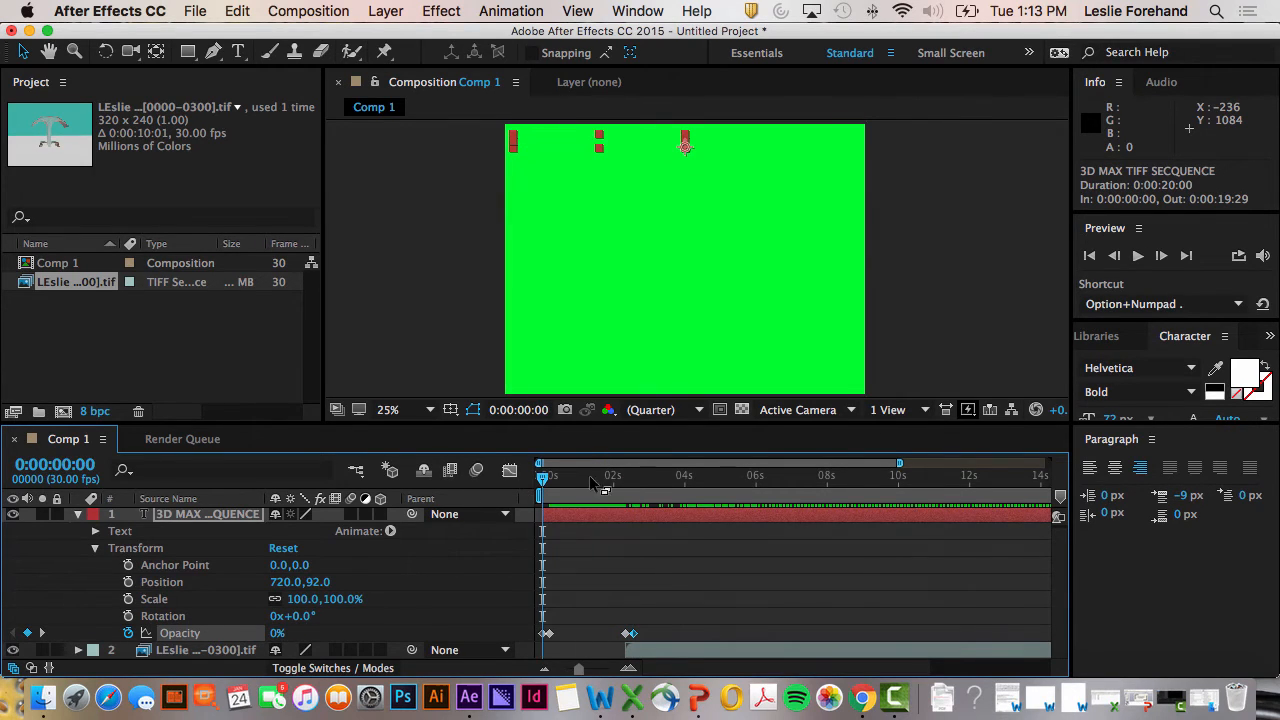
{"action": "left_click", "coordinate": [1137, 256]}
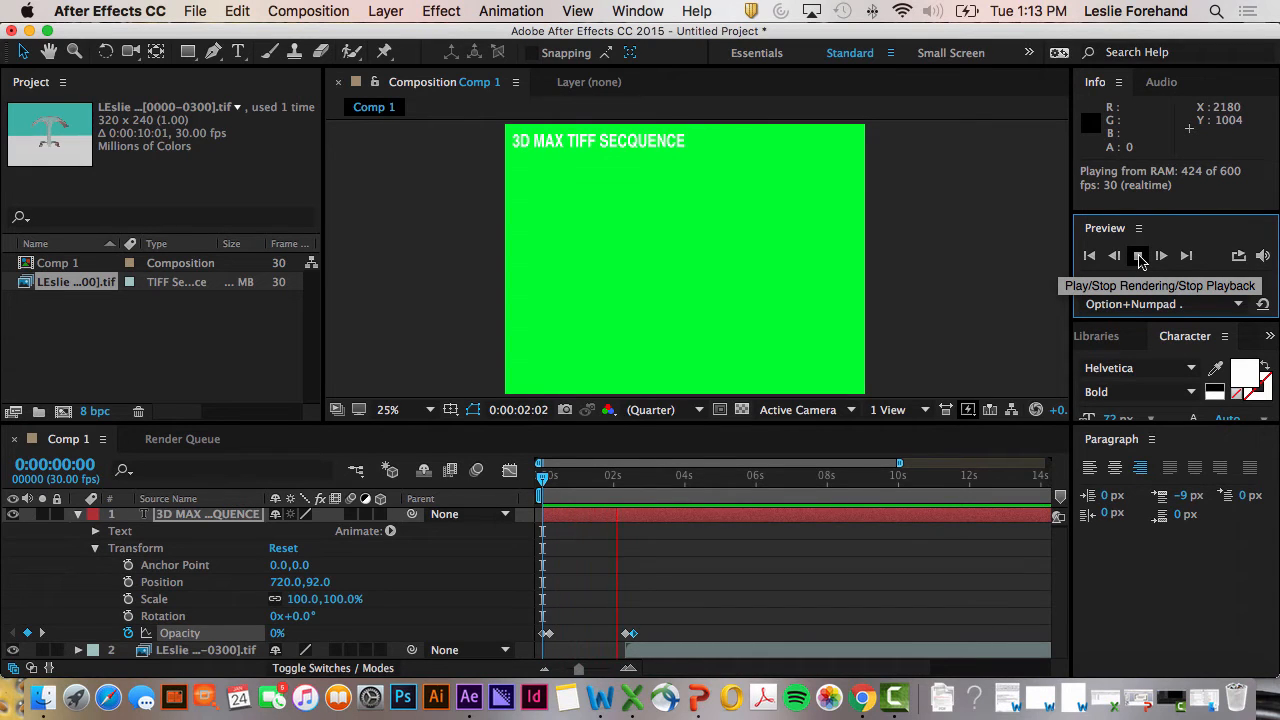
{"action": "left_click", "coordinate": [1138, 257]}
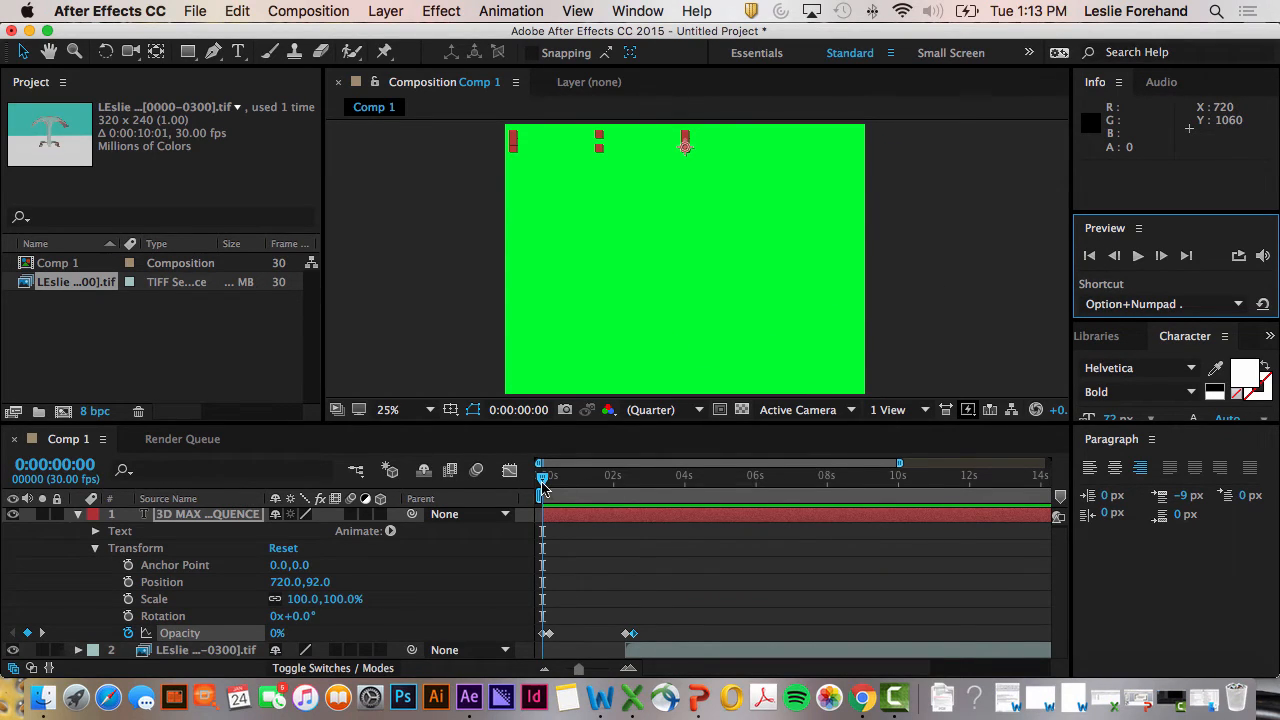
- Add starting position and scale keyframes to the title layer at 0:00:00:06
{"action": "left_click", "coordinate": [552, 484]}
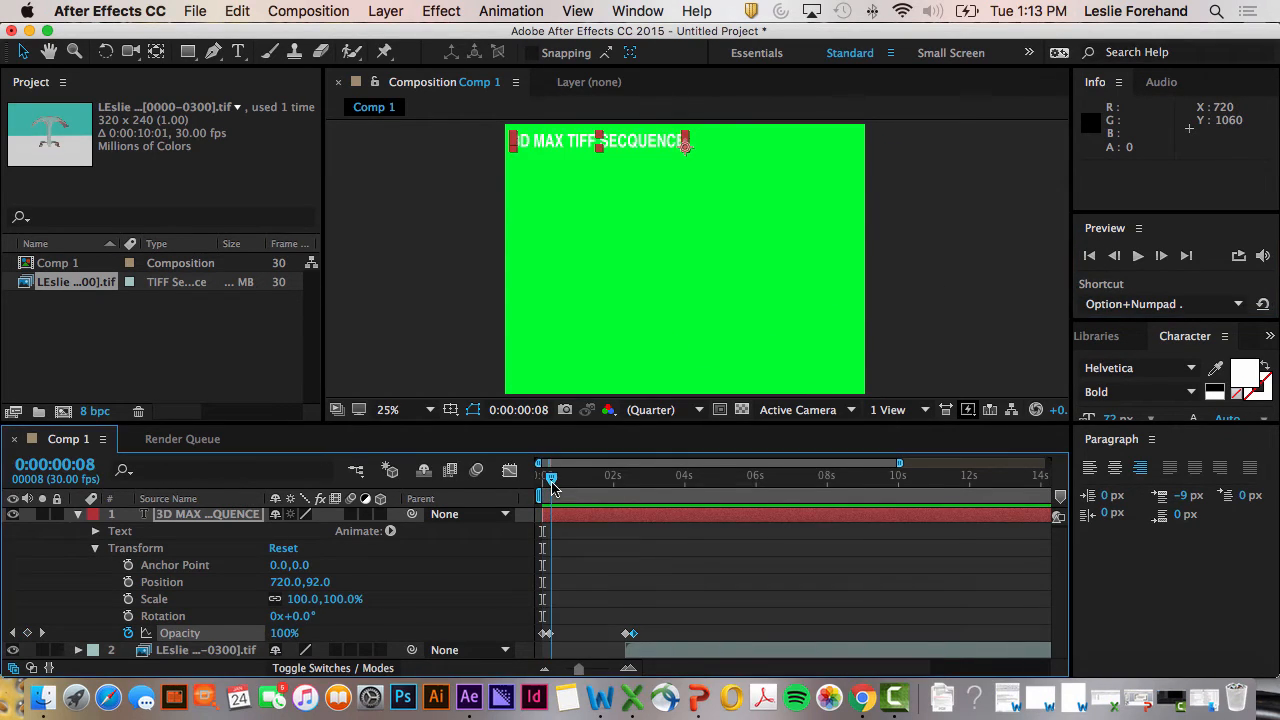
{"action": "left_click_drag", "start_coordinate": [552, 484], "coordinate": [549, 484]}
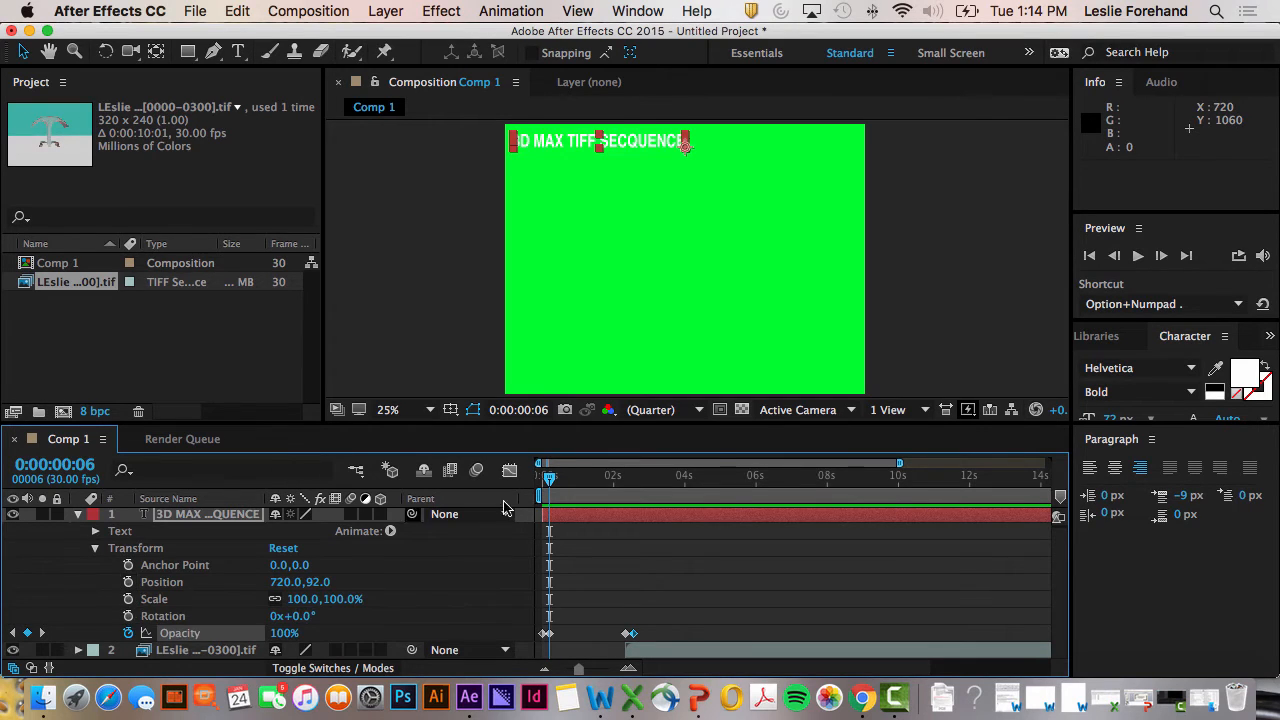
{"action": "left_click", "coordinate": [128, 583]}
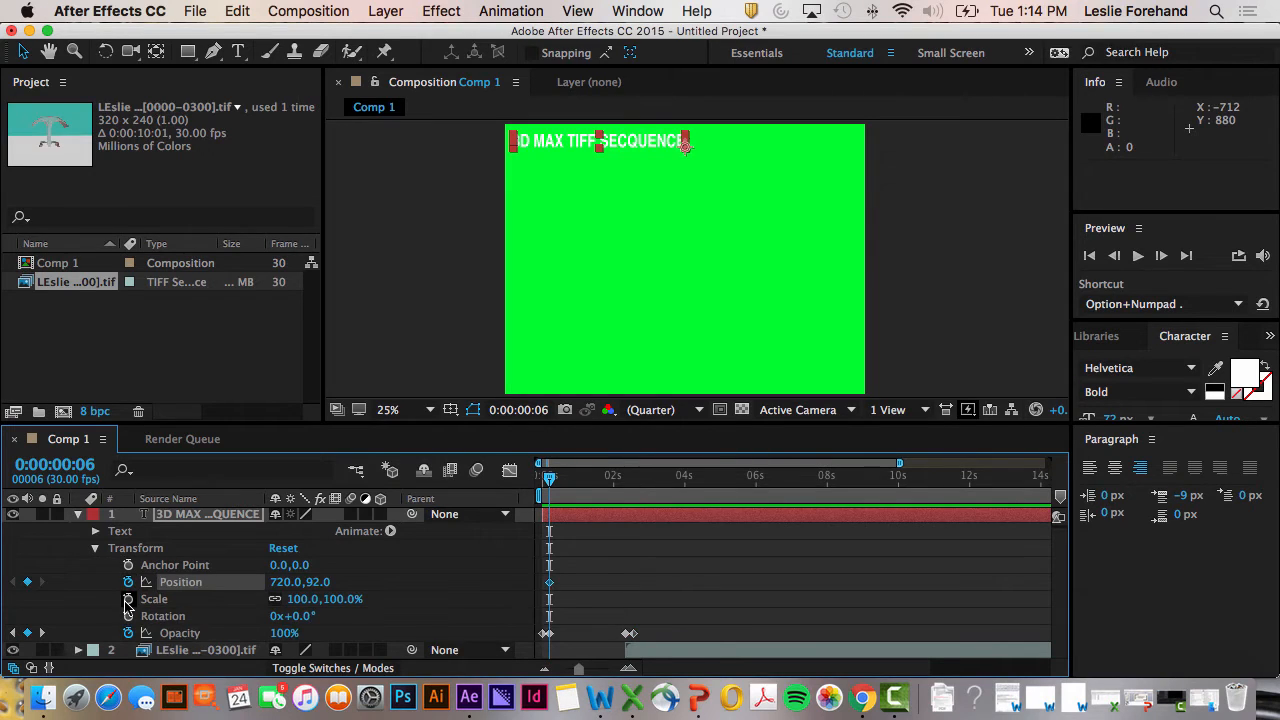
{"action": "left_click", "coordinate": [129, 601]}
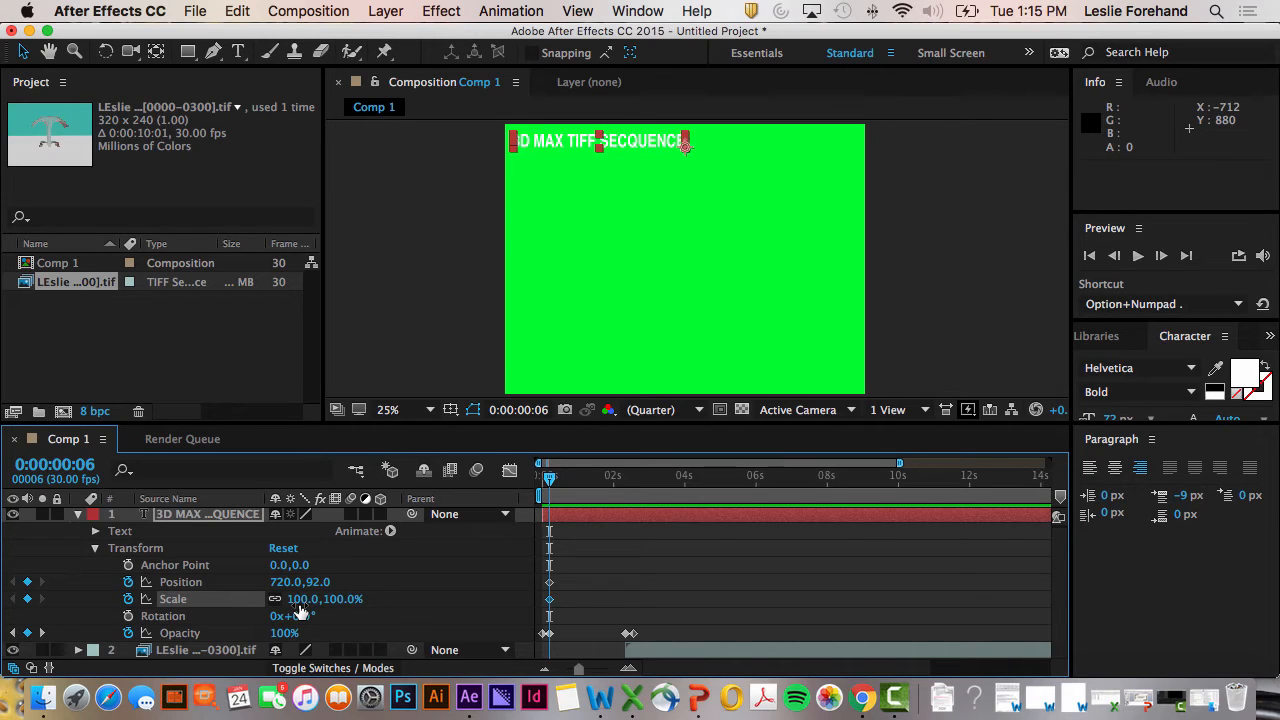
{"action": "left_click", "coordinate": [548, 599]}
- At 0:00:02:10, move the title straight down to the frame's lower-left corner, at about 720, 1036, to keyframe its position
{"action": "left_click_drag", "start_coordinate": [548, 487], "coordinate": [635, 489]}
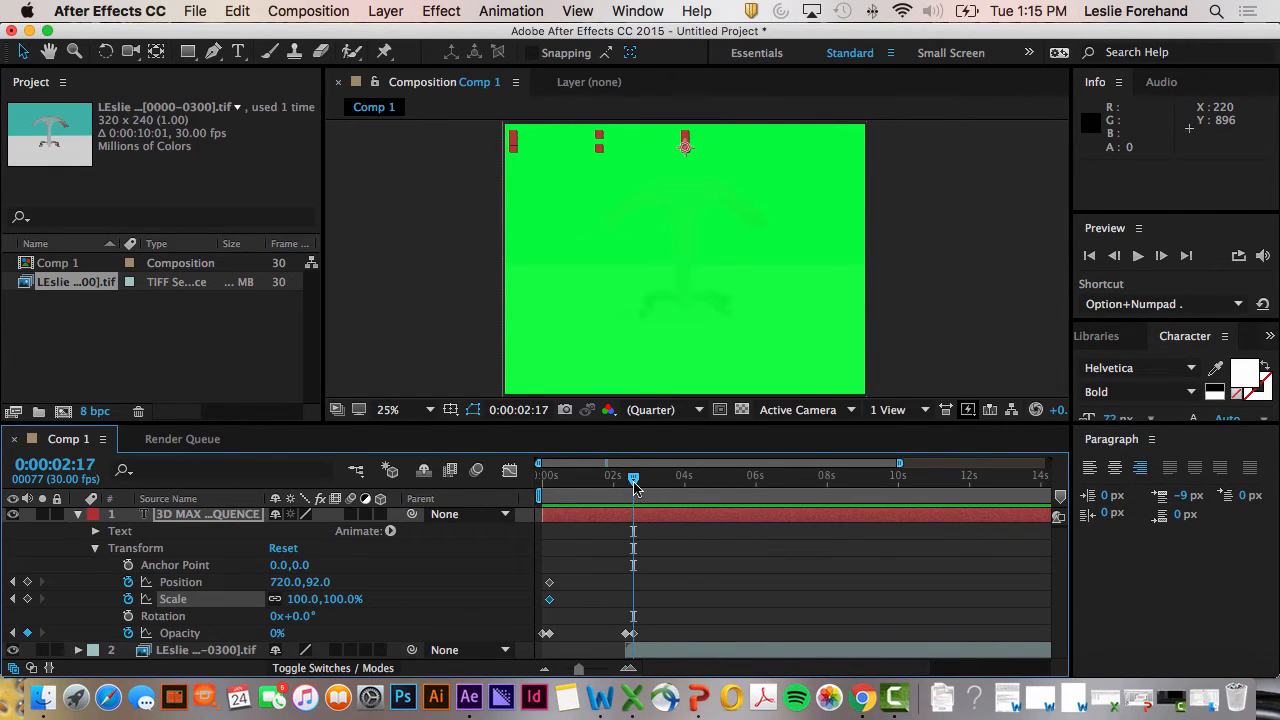
{"action": "left_click_drag", "start_coordinate": [634, 482], "coordinate": [626, 484]}
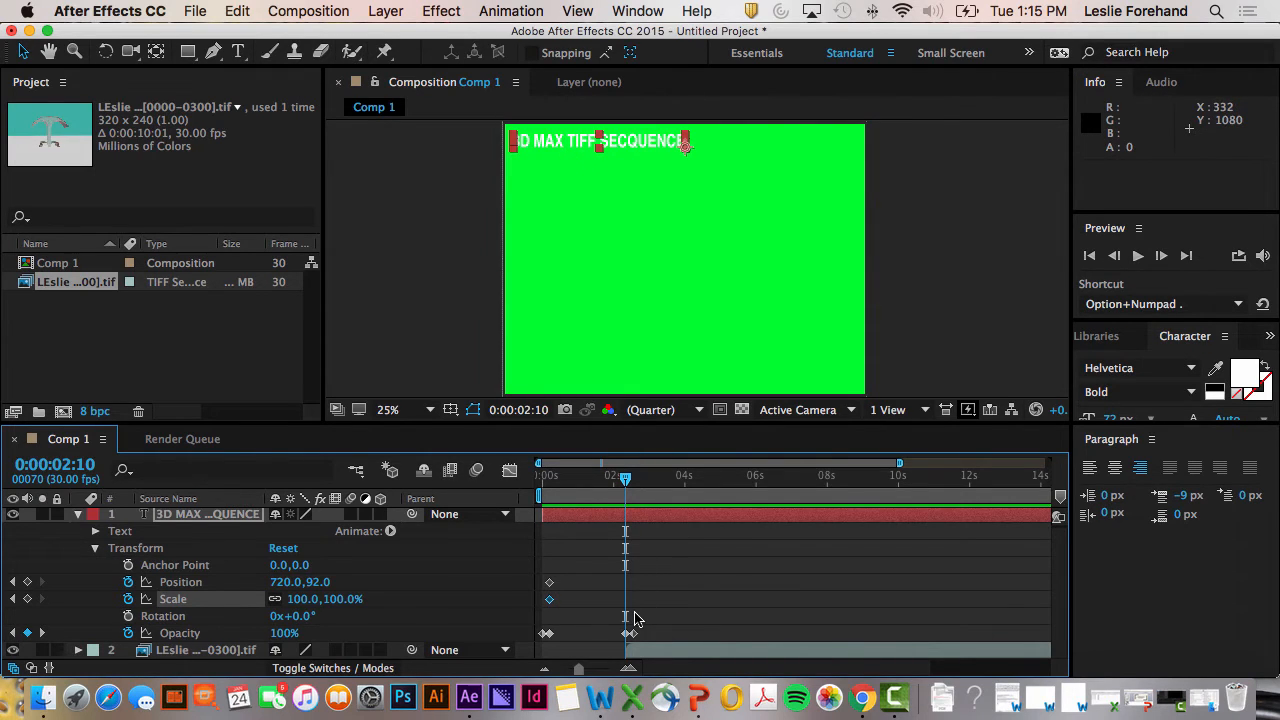
{"action": "left_click_drag", "start_coordinate": [541, 145], "coordinate": [606, 376]}
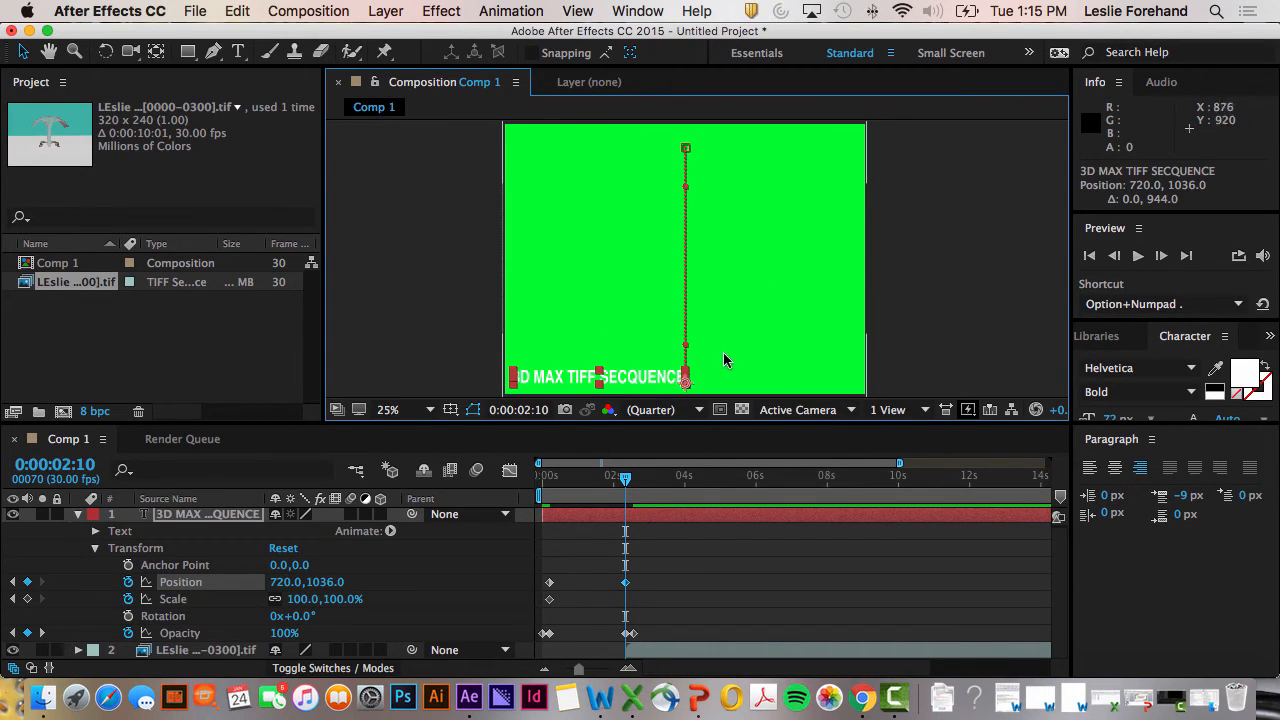
- At 0:00:02:10, enlarge the title to about 190% and place it across the bottom of the frame at about 1336, 1036
{"action": "left_click_drag", "start_coordinate": [685, 376], "coordinate": [783, 362]}
{"action": "left_click", "coordinate": [633, 366]}
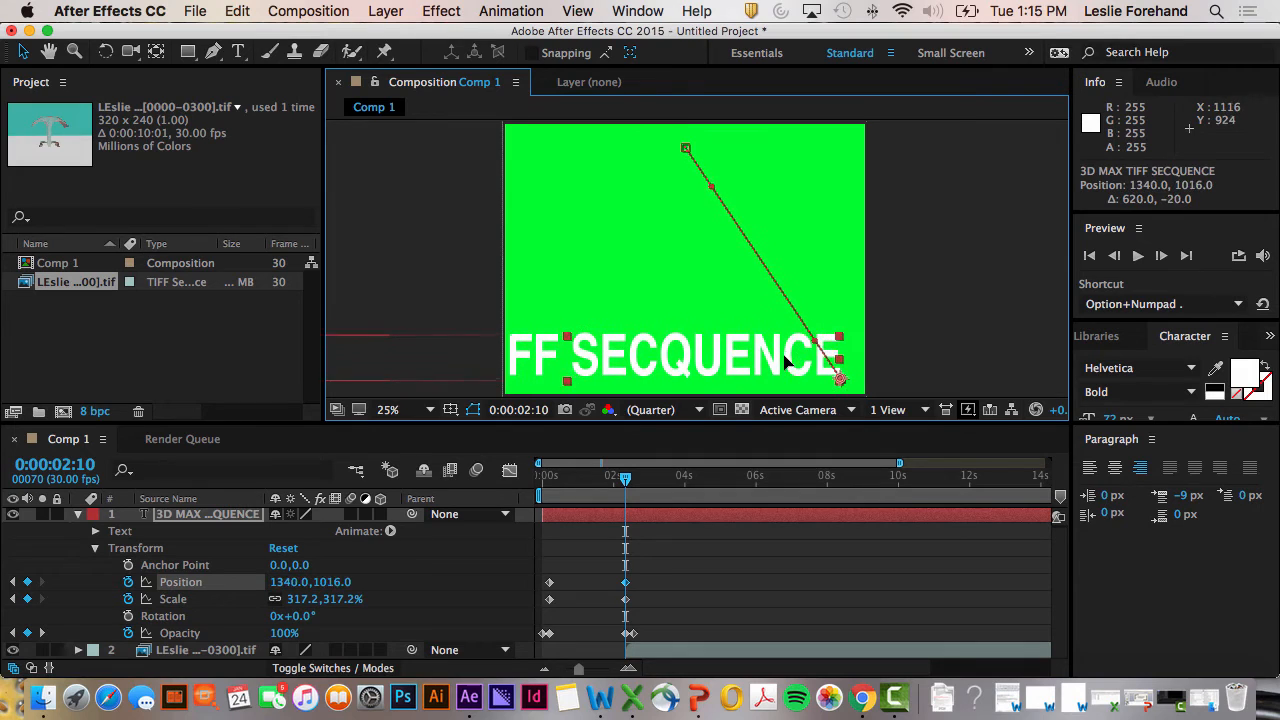
{"action": "key", "text": "super+z"}
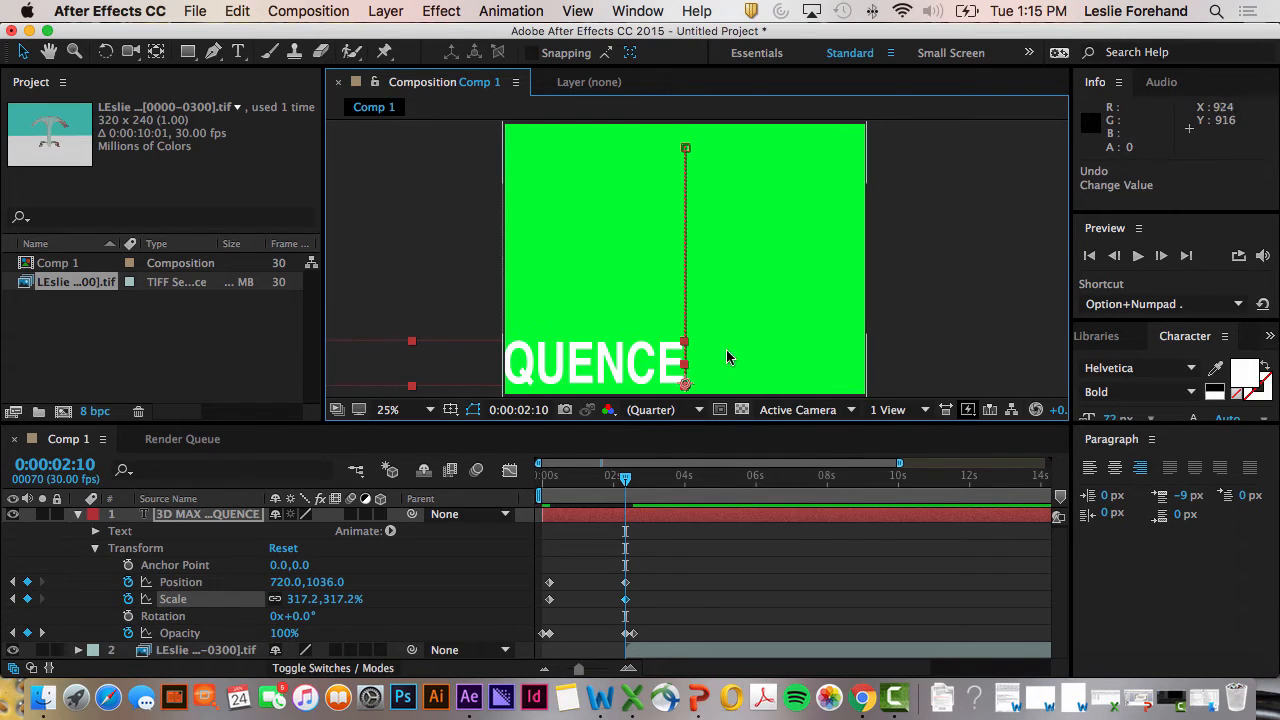
{"action": "left_click_drag", "start_coordinate": [683, 345], "coordinate": [790, 366]}
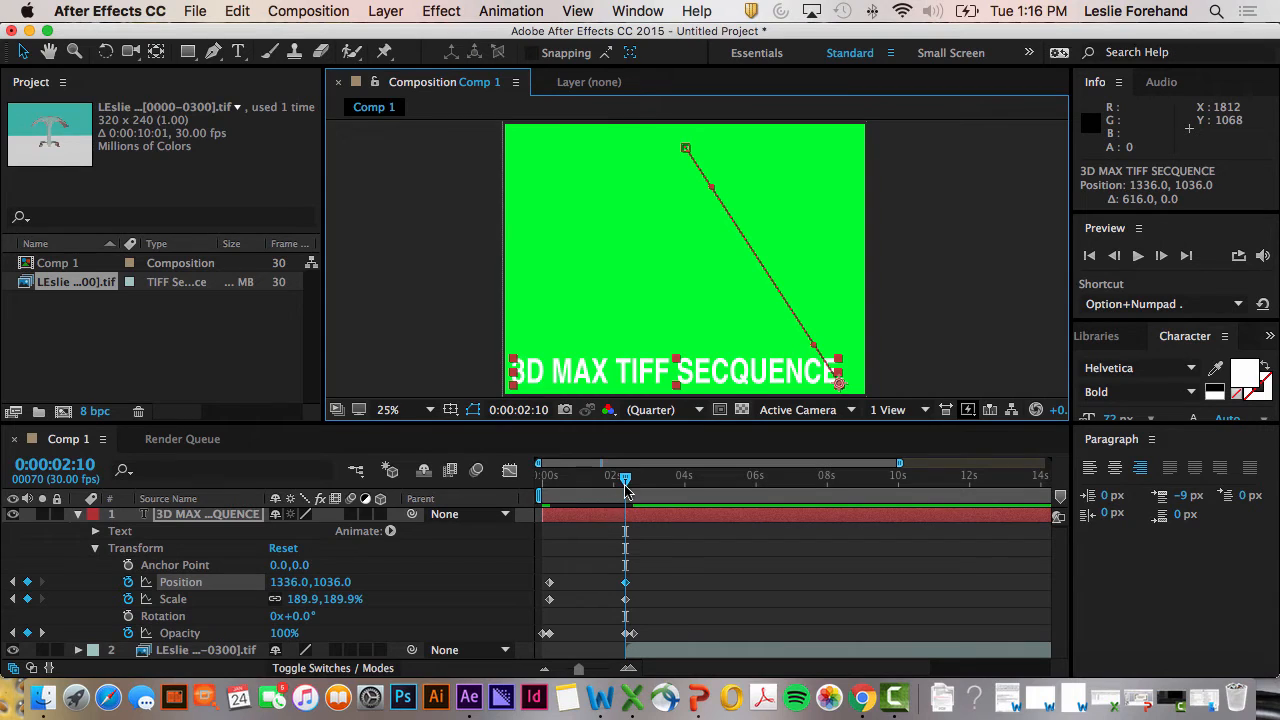
- Preview the title animation from the start and zoom the timeline out to the full 20 seconds
{"action": "left_click_drag", "start_coordinate": [625, 487], "coordinate": [527, 493]}
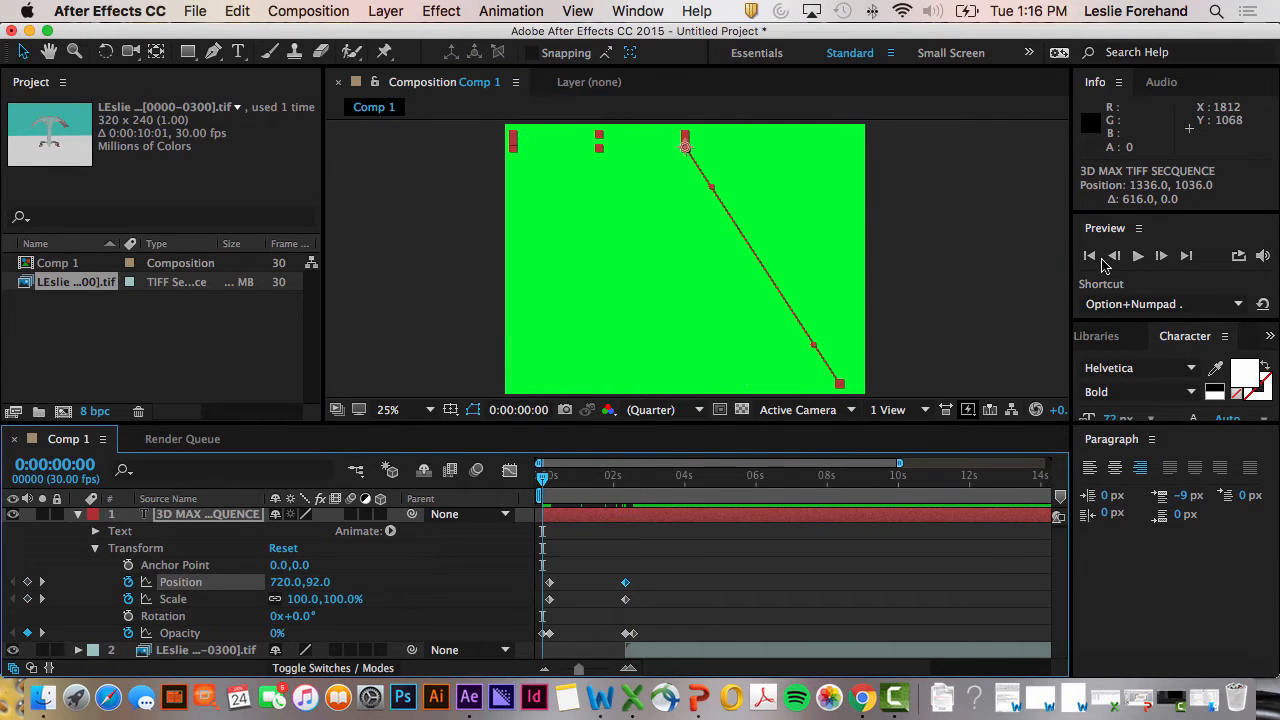
{"action": "left_click", "coordinate": [1137, 256]}
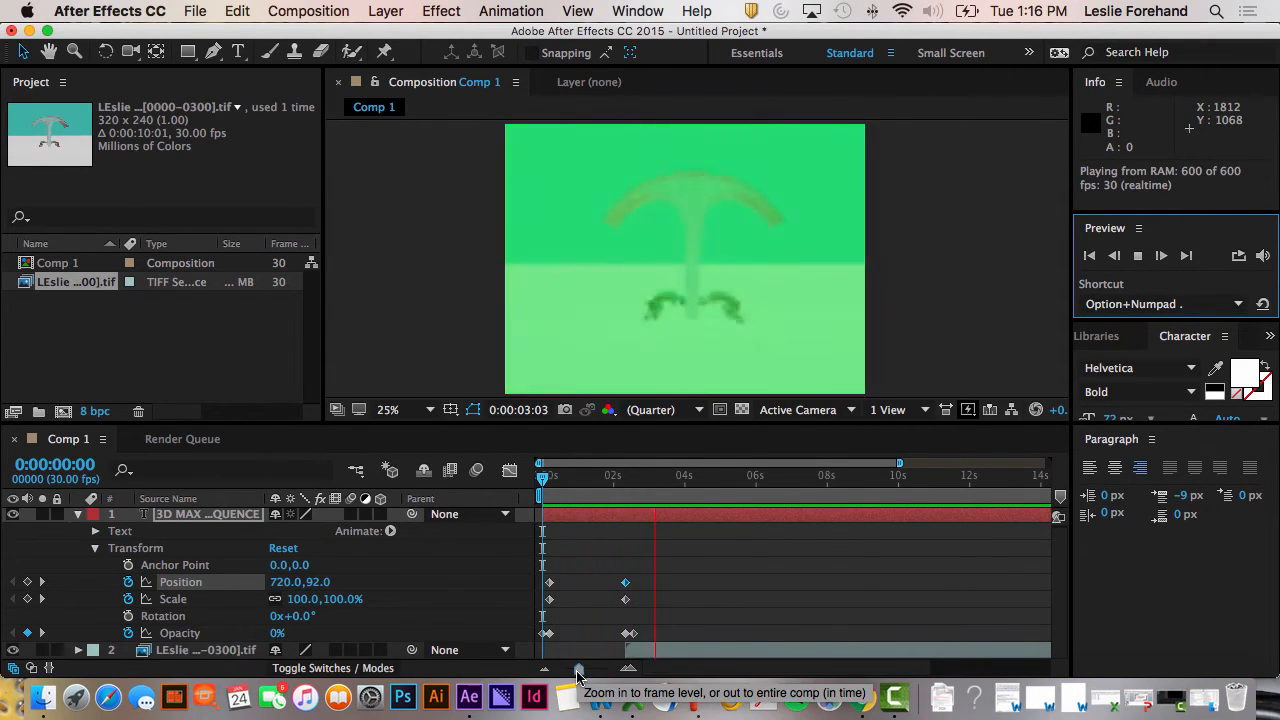
{"action": "mouse_move", "coordinate": [577, 673]}
{"action": "left_mouse_down"}
{"action": "mouse_move", "coordinate": [600, 673]}
{"action": "mouse_move", "coordinate": [565, 672]}
{"action": "left_mouse_up"}
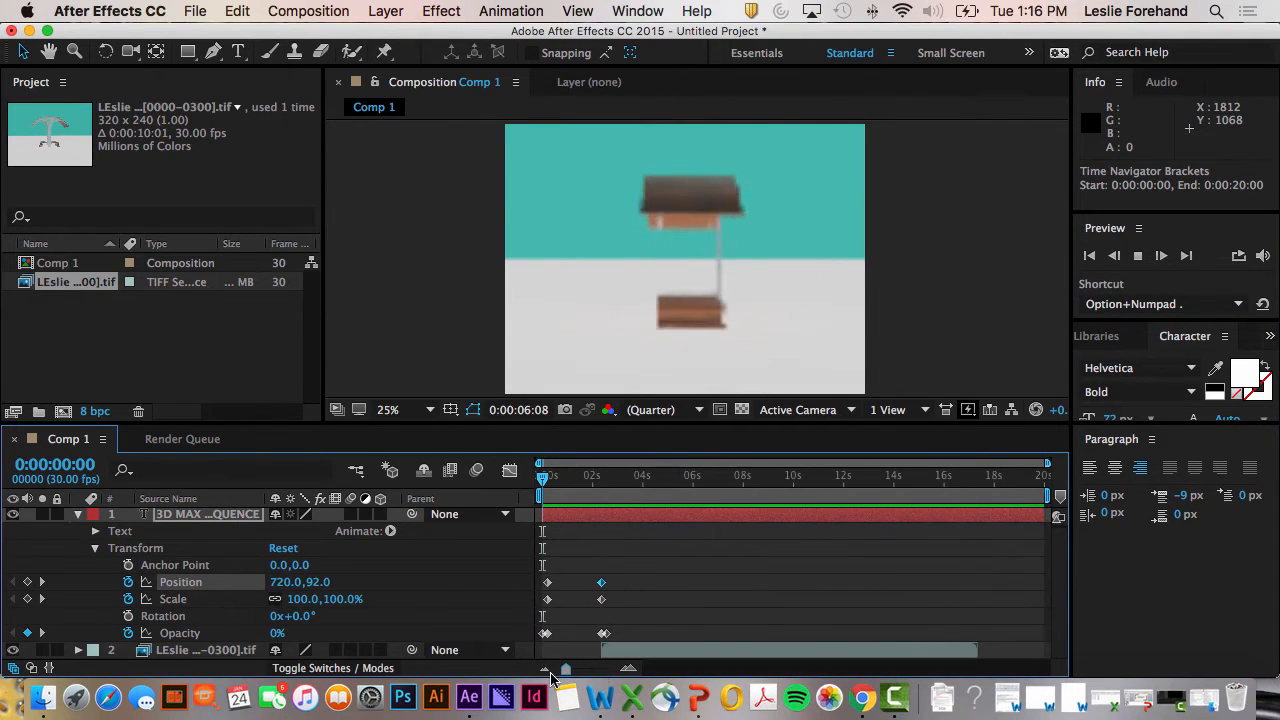
{"action": "left_click", "coordinate": [1139, 257]}
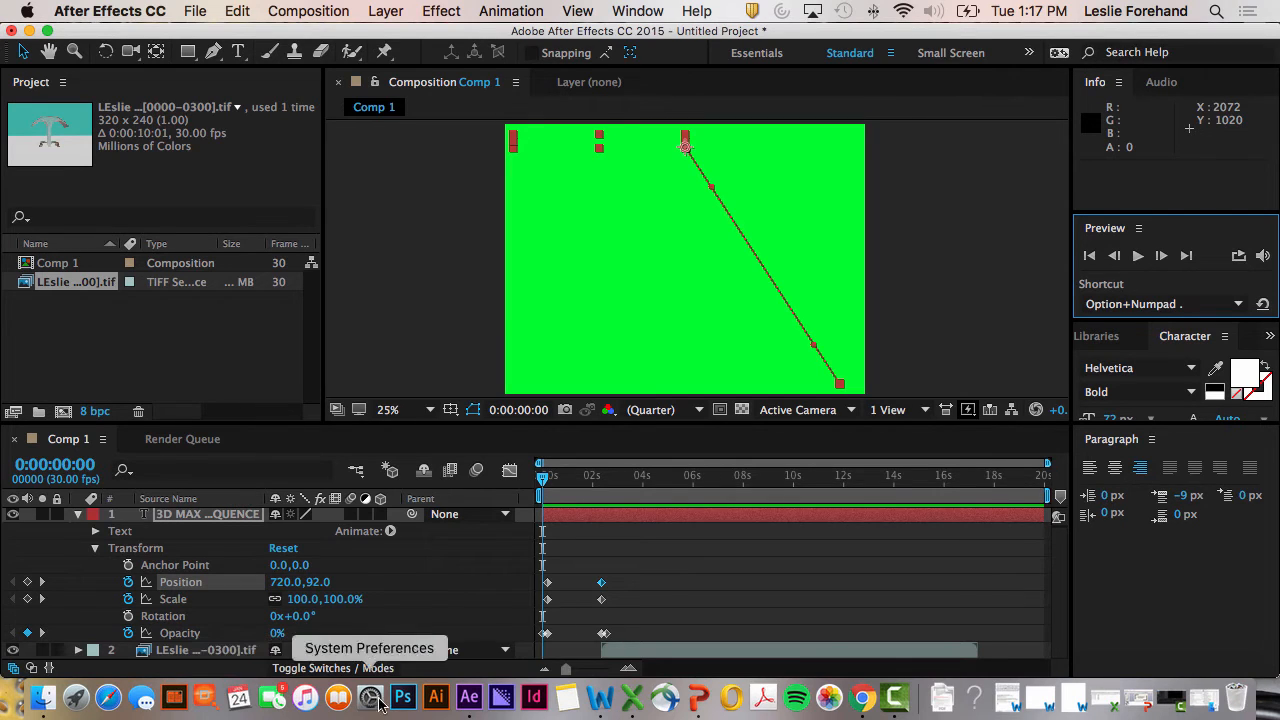
- Switch to Chrome and open Andino Sept 13_1.mp4 from Studio Andino Crowdfunding's Crowdfunding Ae Collection Folder on Box
{"action": "left_click", "coordinate": [864, 704]}
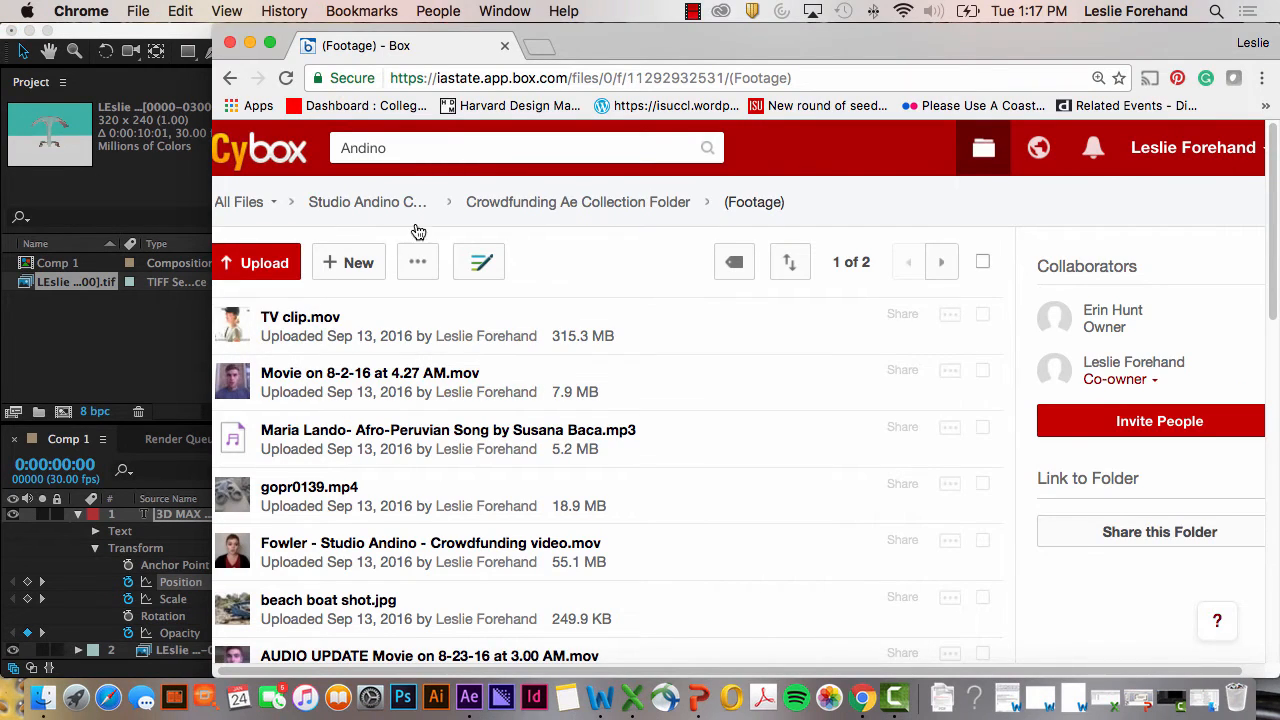
{"action": "left_click", "coordinate": [384, 204]}
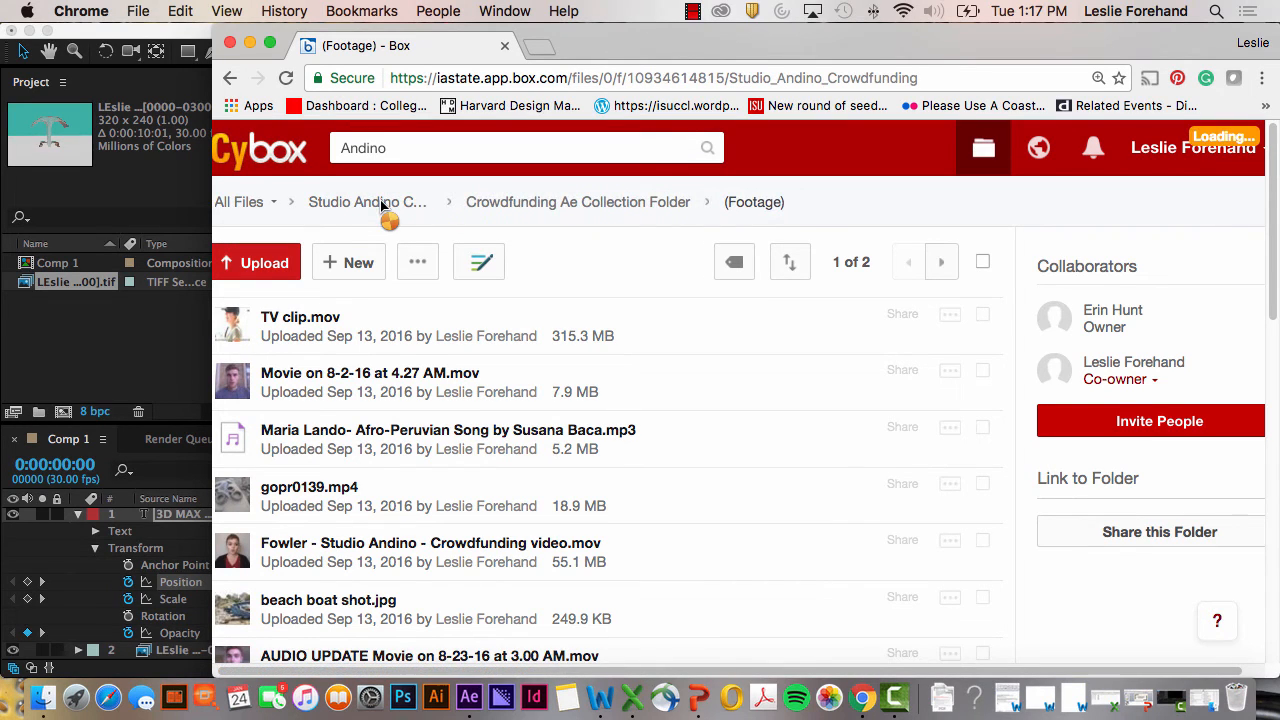
{"action": "scroll", "coordinate": [375, 385], "scroll_direction": "down", "scroll_amount": 2}
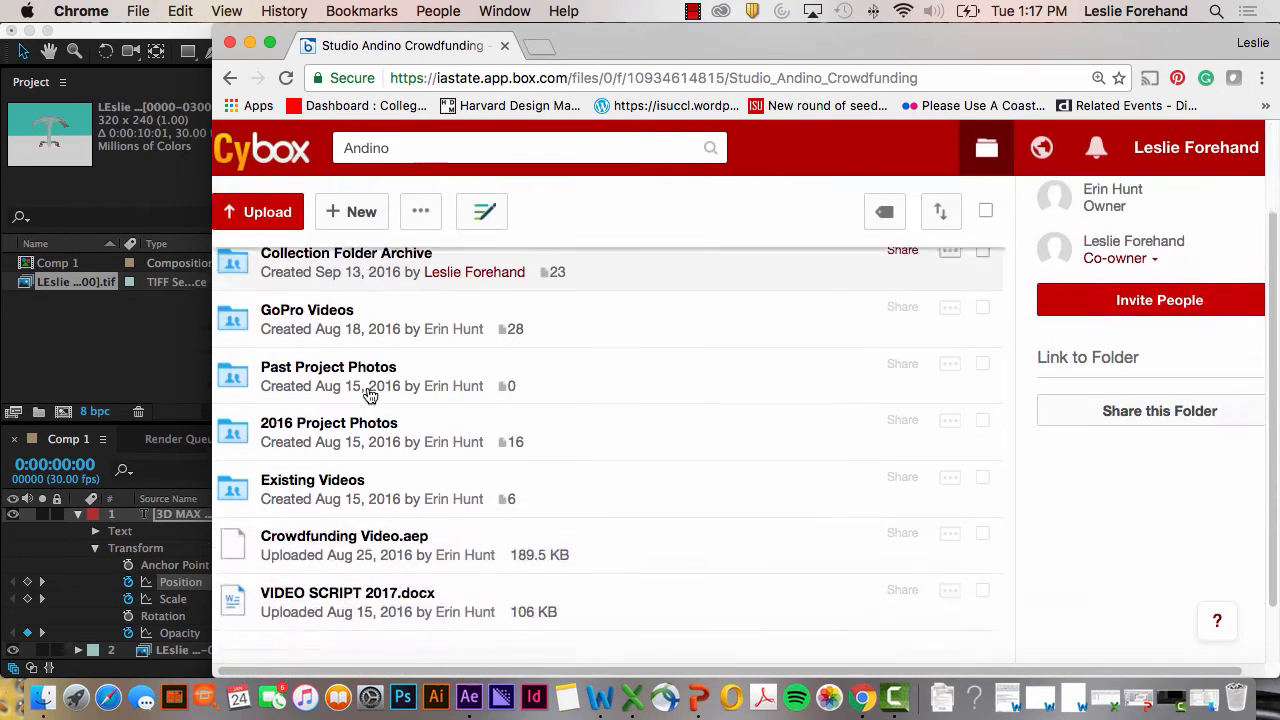
{"action": "scroll", "coordinate": [370, 395], "scroll_direction": "up", "scroll_amount": 4}
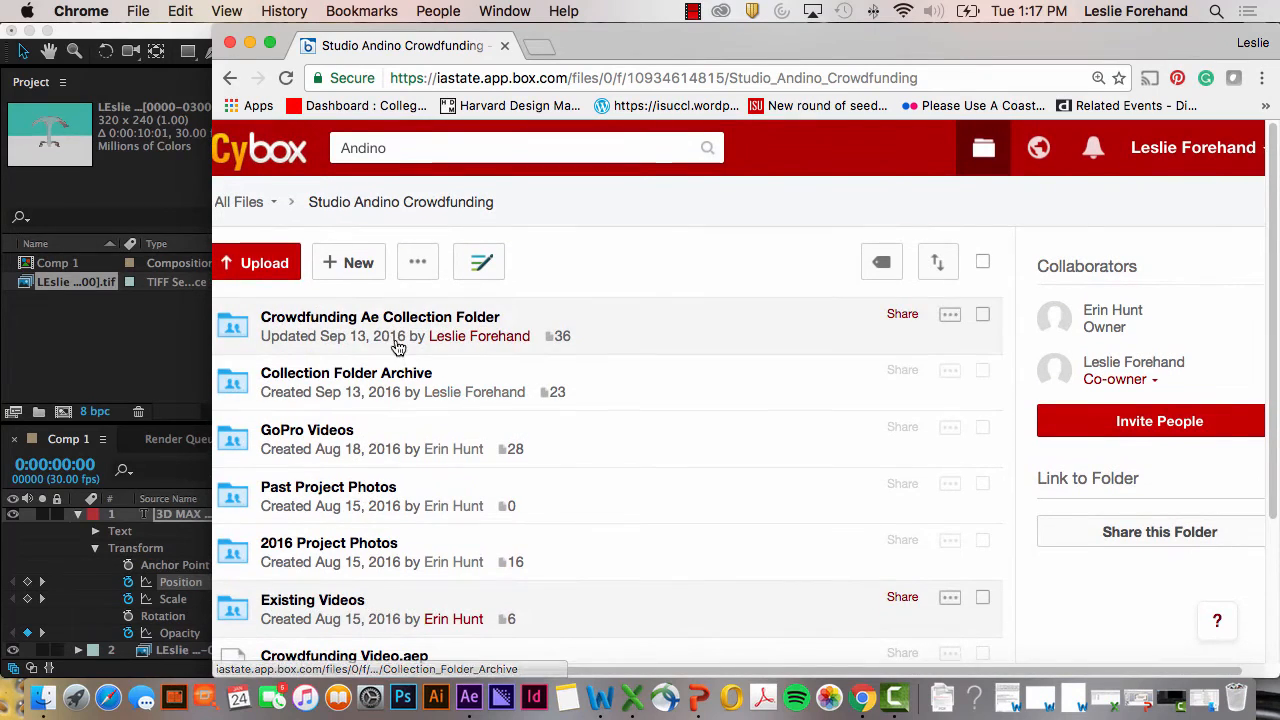
{"action": "left_click", "coordinate": [398, 340]}
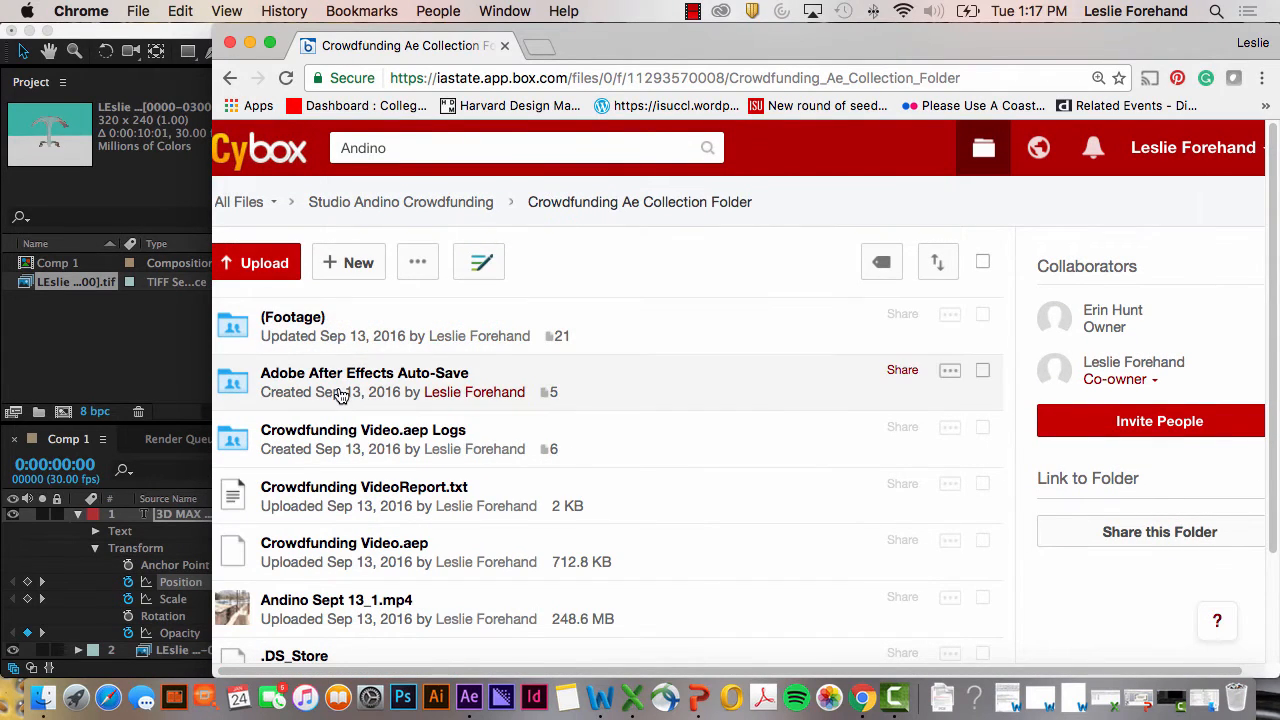
{"action": "scroll", "coordinate": [368, 452], "scroll_direction": "down", "scroll_amount": 3}
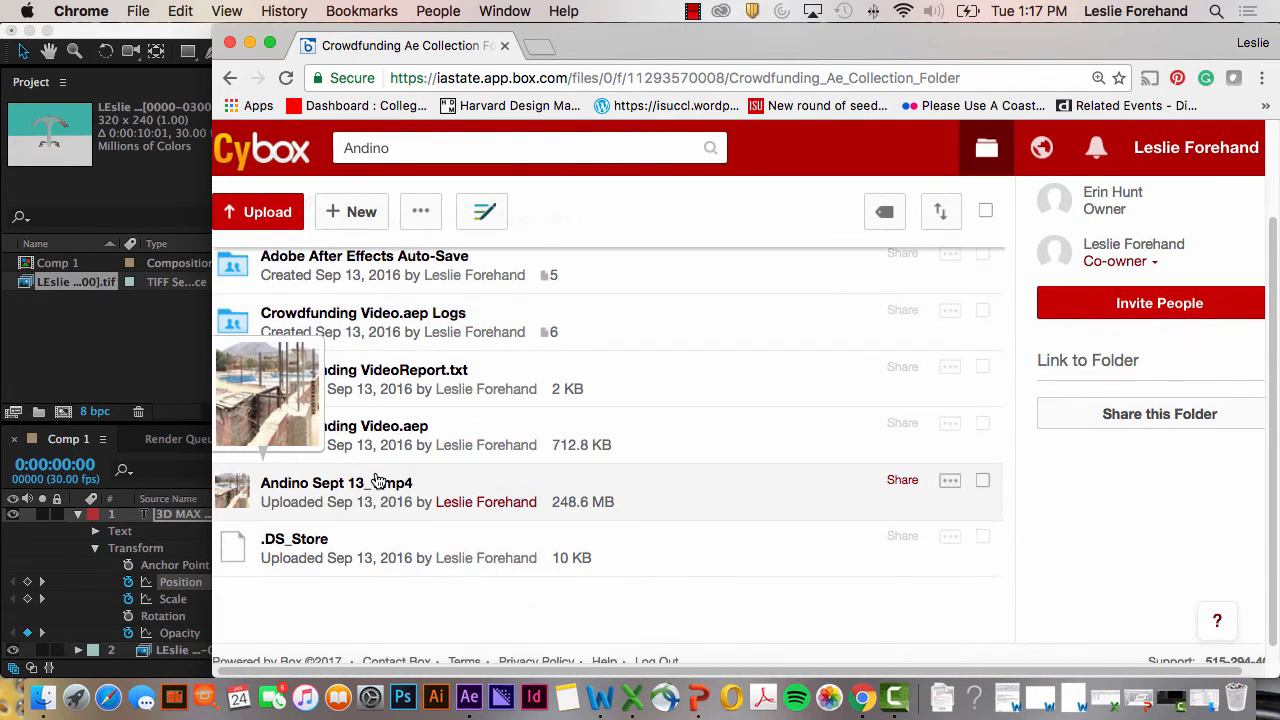
{"action": "left_click", "coordinate": [344, 490]}
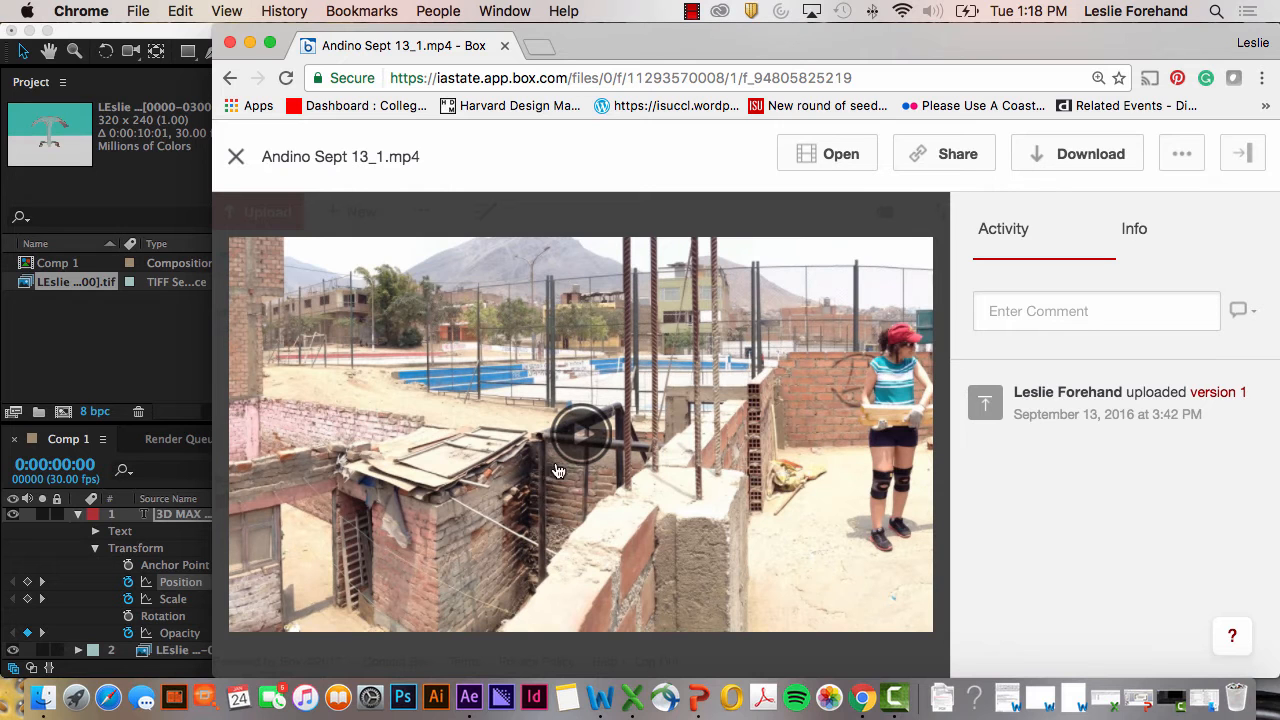
- Play the Andino Sept 13_1.mp4 video nearly to its end, pause it, and minimize the browser window
{"action": "left_click", "coordinate": [558, 470]}
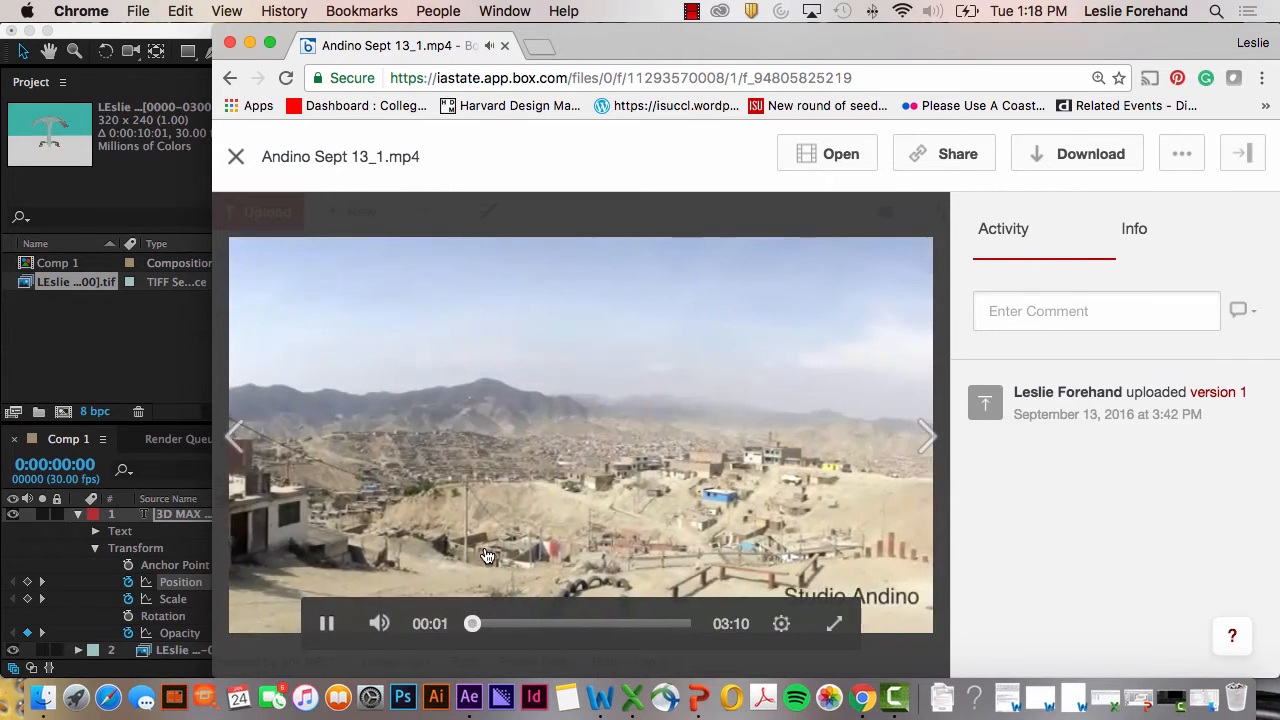
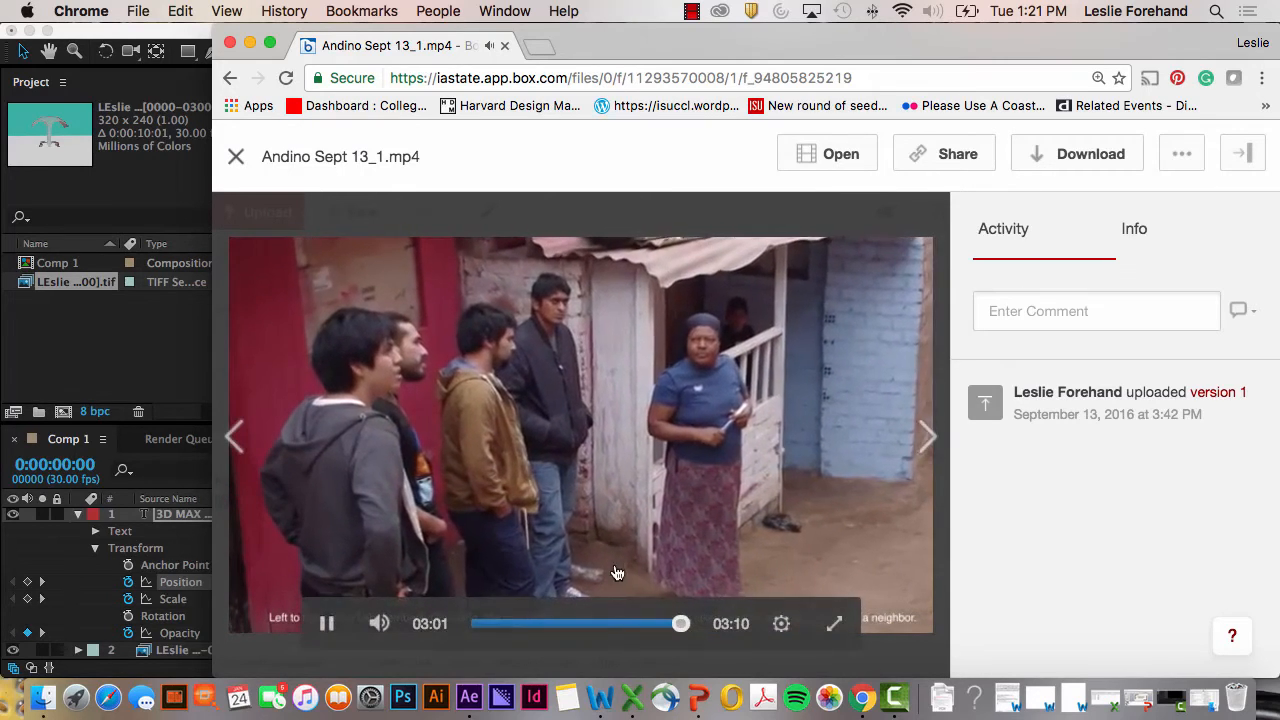
{"action": "left_click", "coordinate": [326, 623]}
{"action": "left_click", "coordinate": [249, 42]}
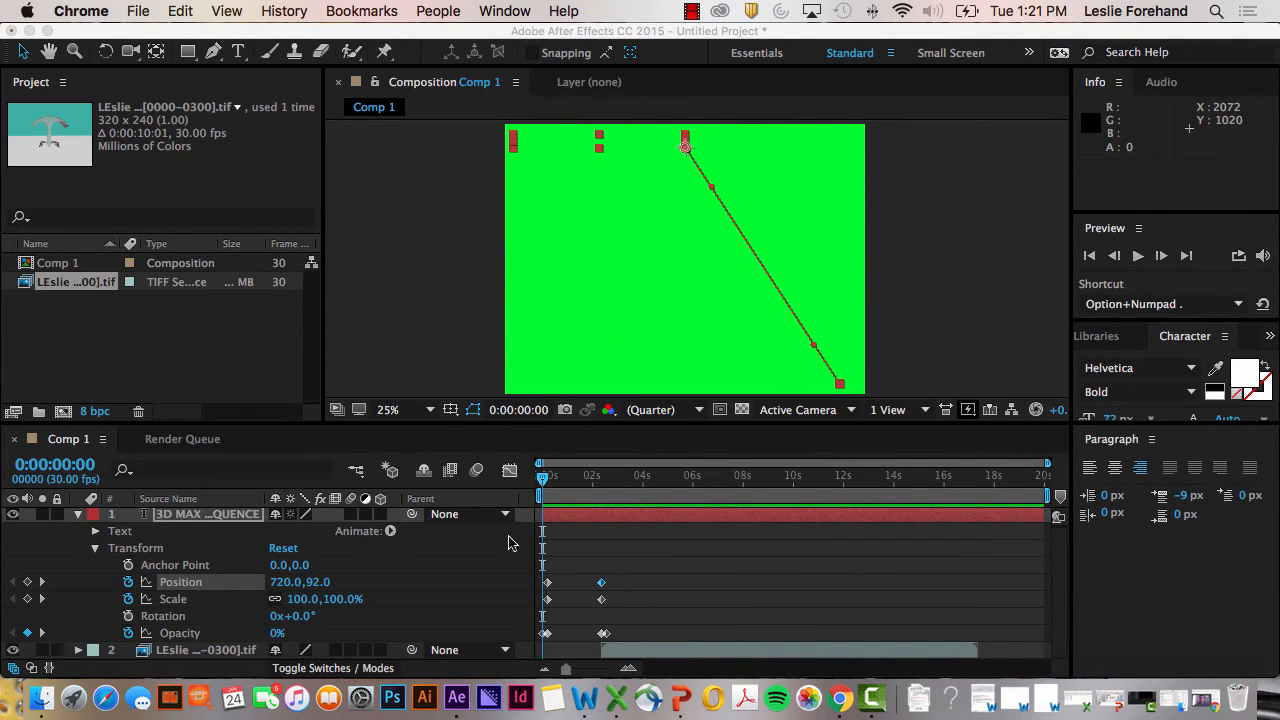
- Return to After Effects and open the file import dialog for the project
{"action": "left_click", "coordinate": [138, 329]}
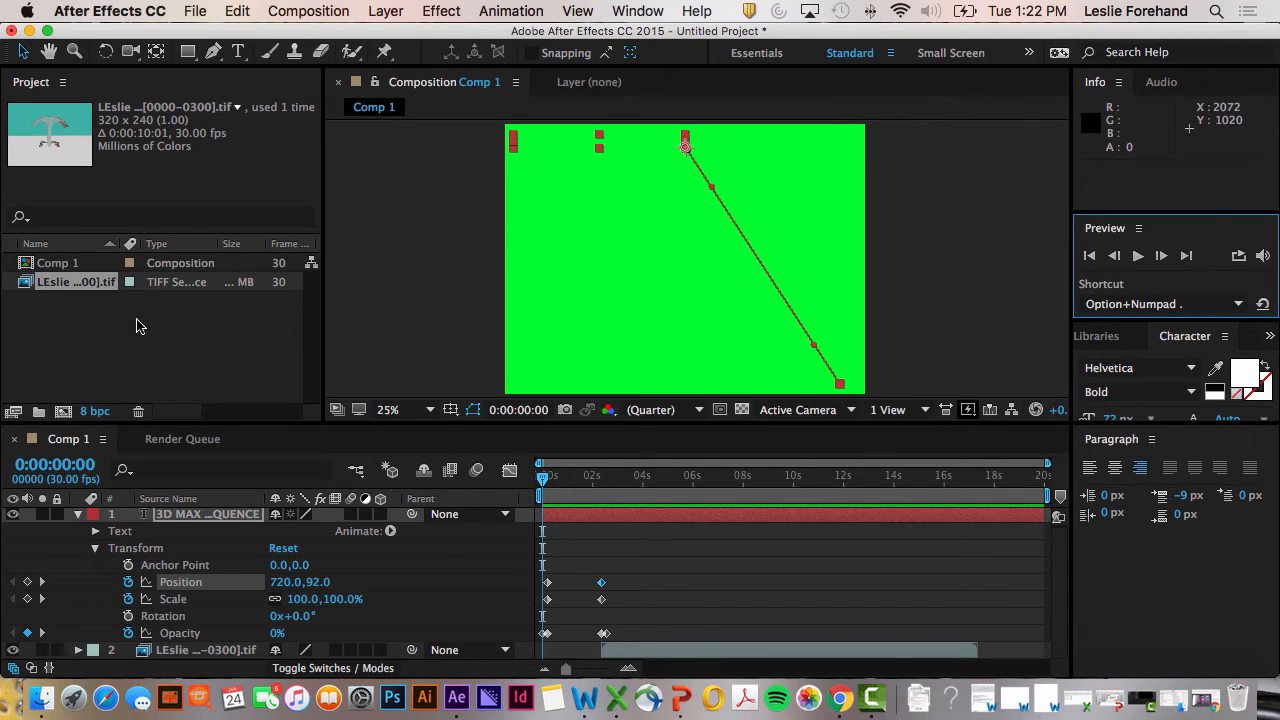
{"action": "left_click", "coordinate": [190, 11]}
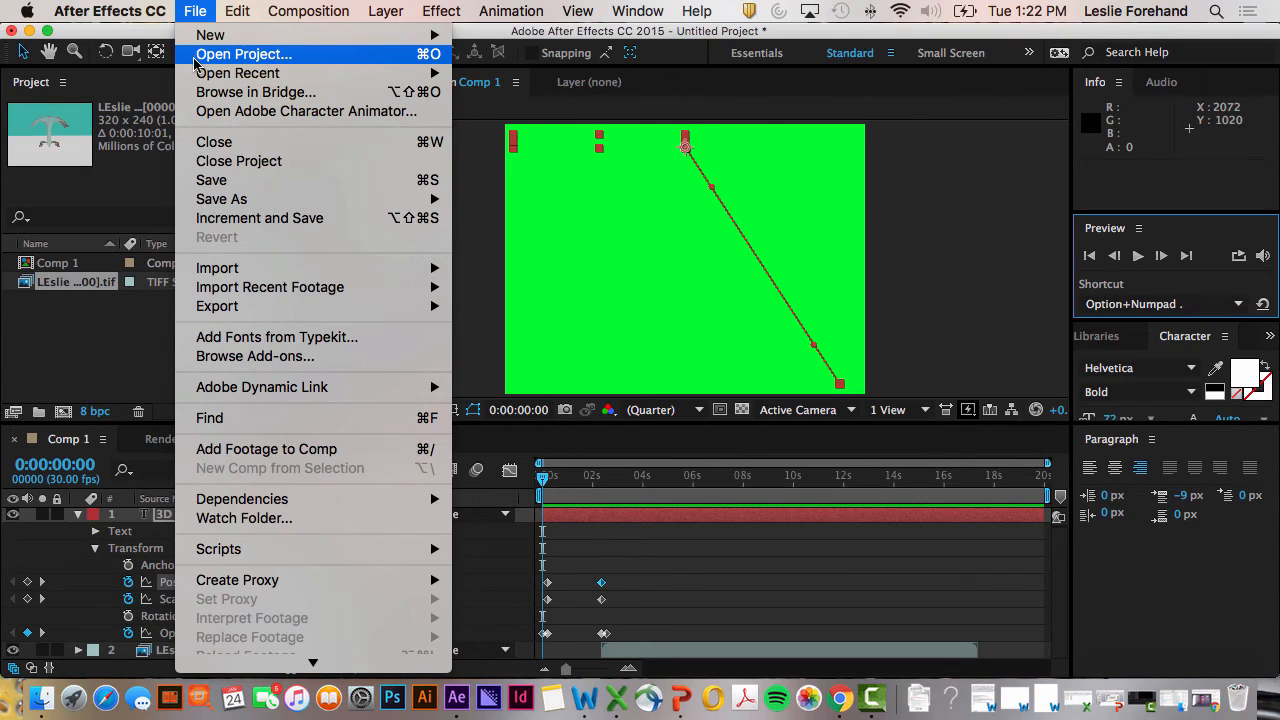
{"action": "mouse_move", "coordinate": [213, 76]}
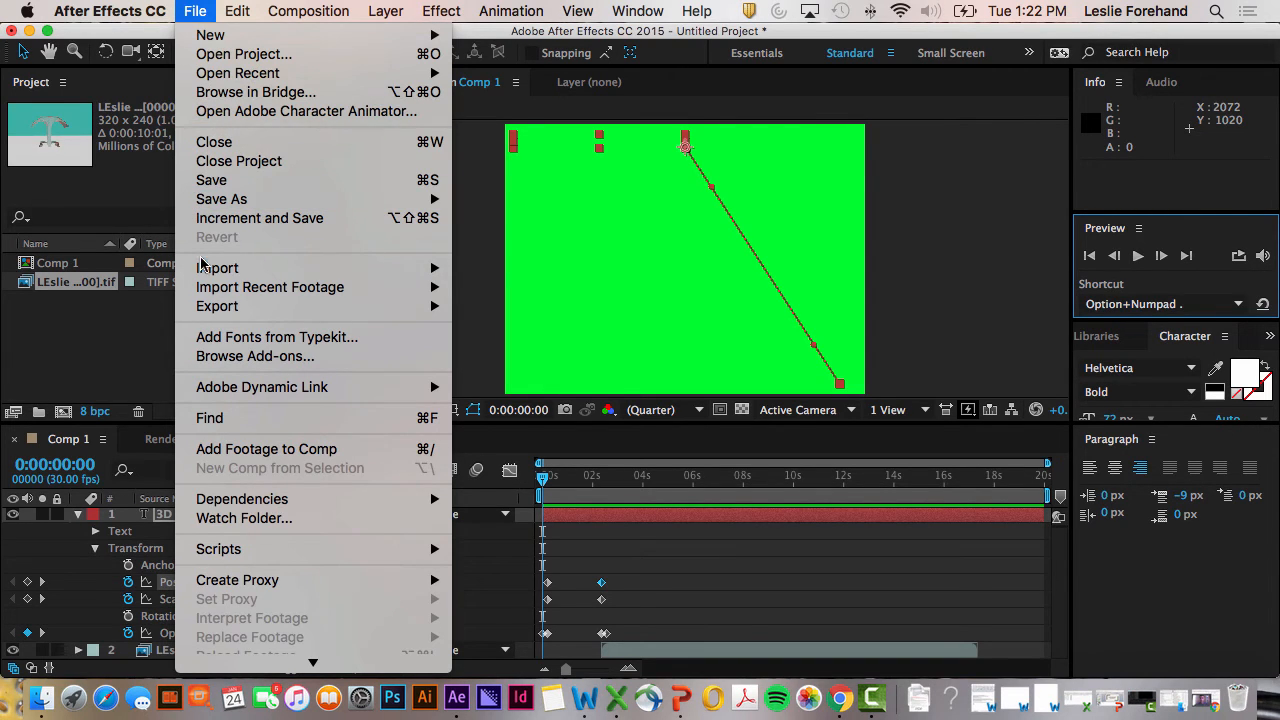
{"action": "mouse_move", "coordinate": [205, 267]}
{"action": "left_click", "coordinate": [490, 270]}
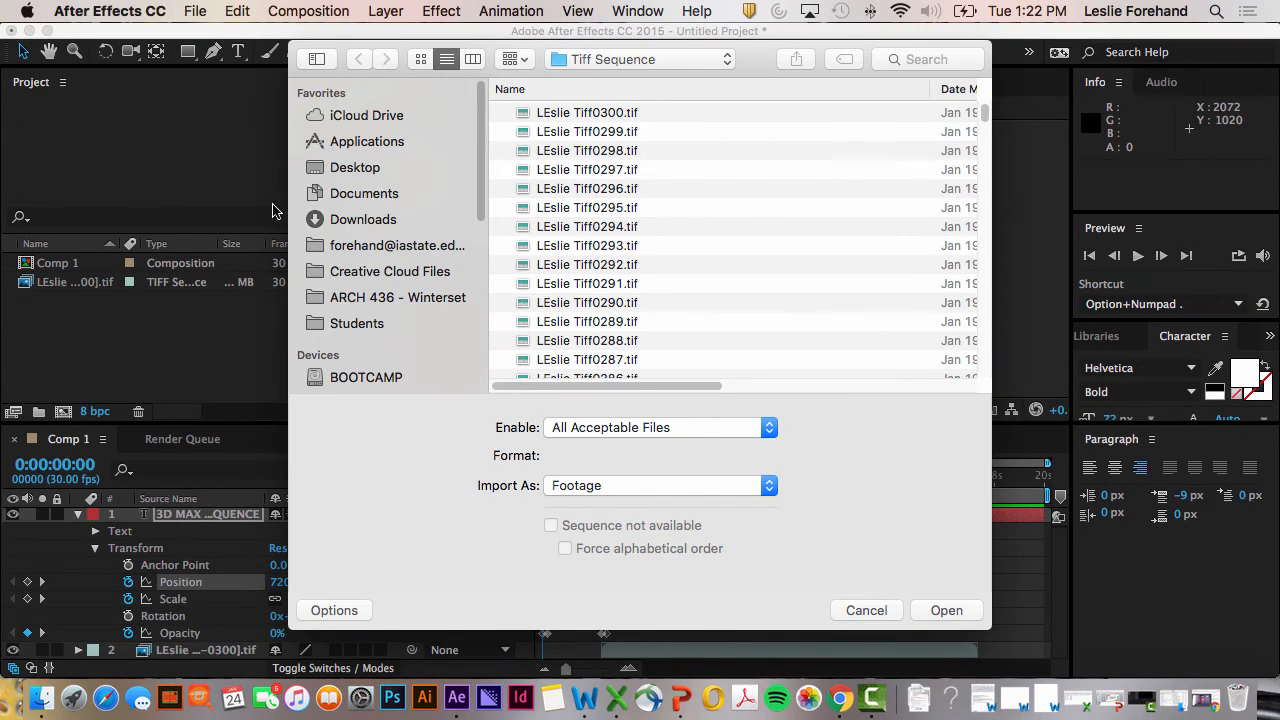
- Look through the Desktop and Downloads folders for an image to import
{"action": "left_click", "coordinate": [344, 170]}
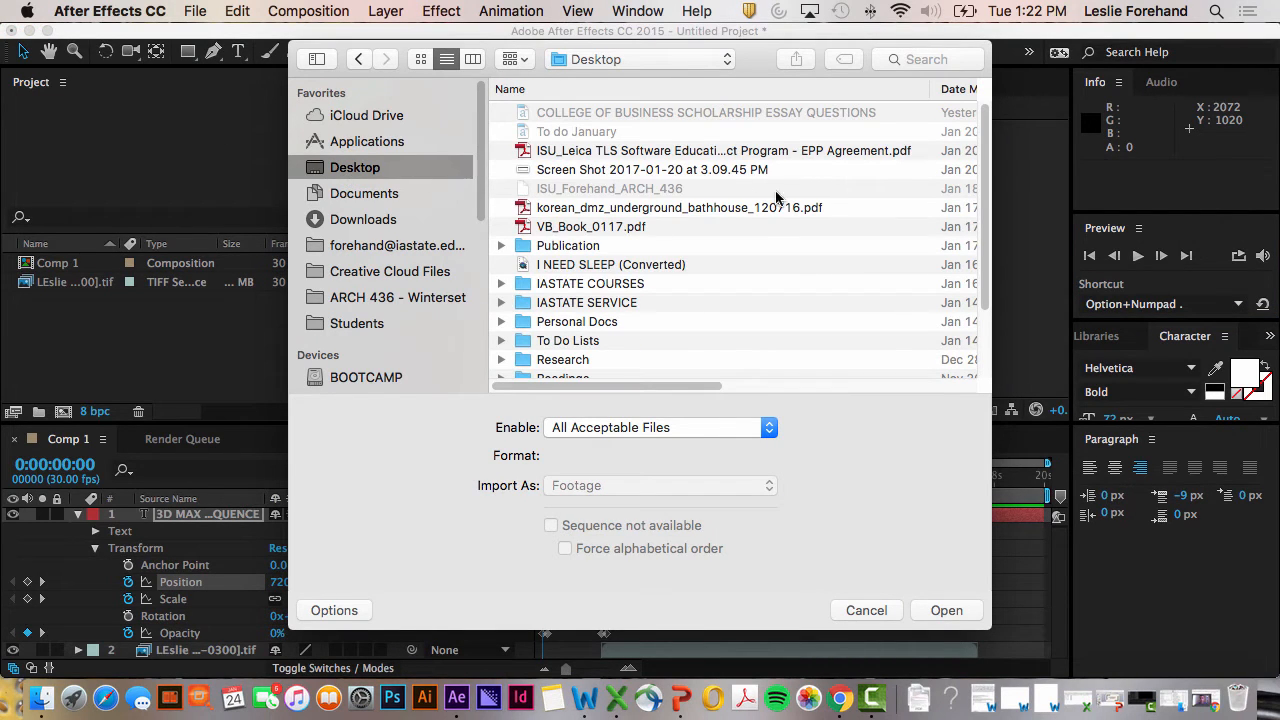
{"action": "scroll", "coordinate": [737, 234], "scroll_direction": "down", "scroll_amount": 3}
{"action": "scroll", "coordinate": [545, 322], "scroll_direction": "up", "scroll_amount": 3}
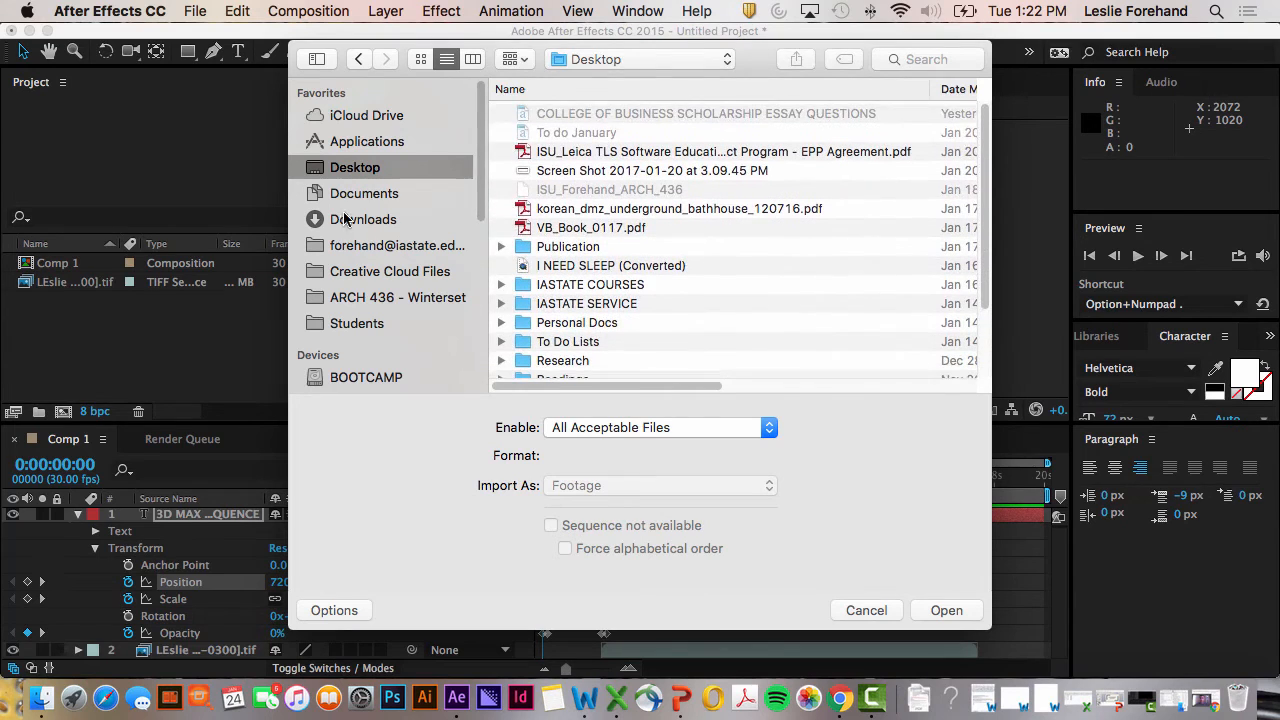
{"action": "left_click", "coordinate": [337, 214]}
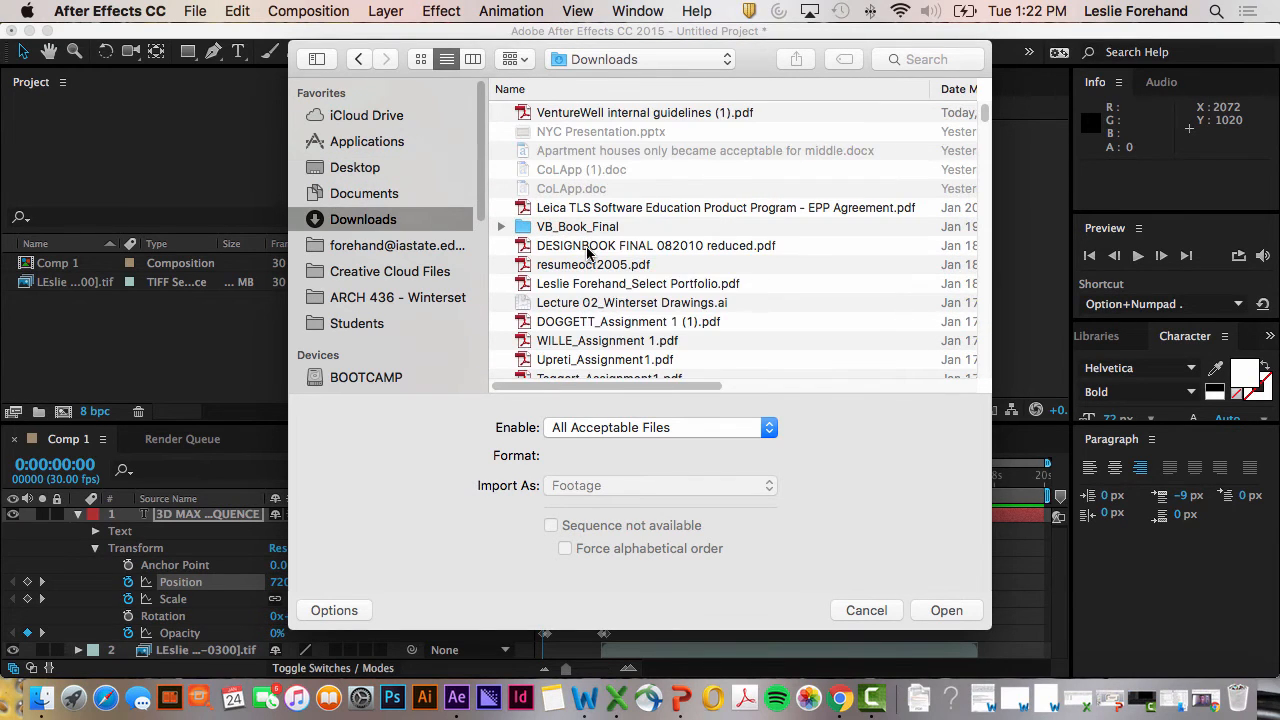
{"action": "scroll", "coordinate": [585, 255], "scroll_direction": "down", "scroll_amount": 15}
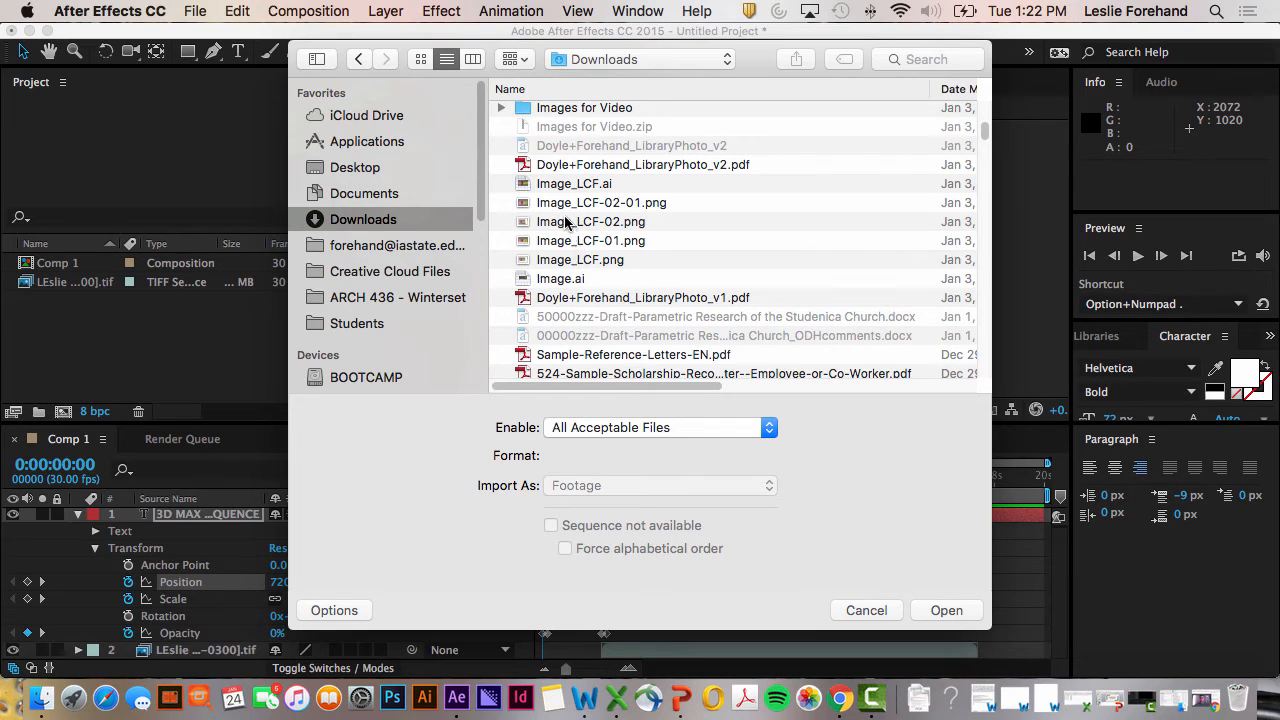
{"action": "scroll", "coordinate": [573, 234], "scroll_direction": "down", "scroll_amount": 10}
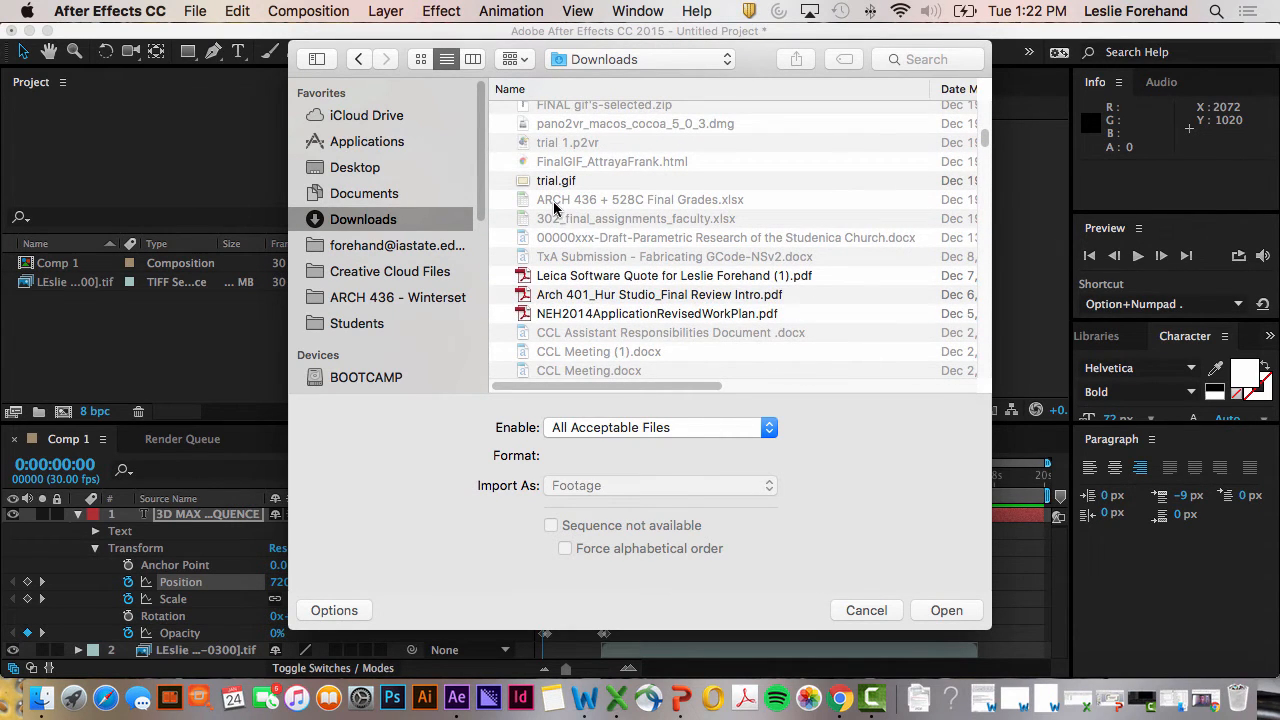
{"action": "scroll", "coordinate": [556, 228], "scroll_direction": "down", "scroll_amount": 10}
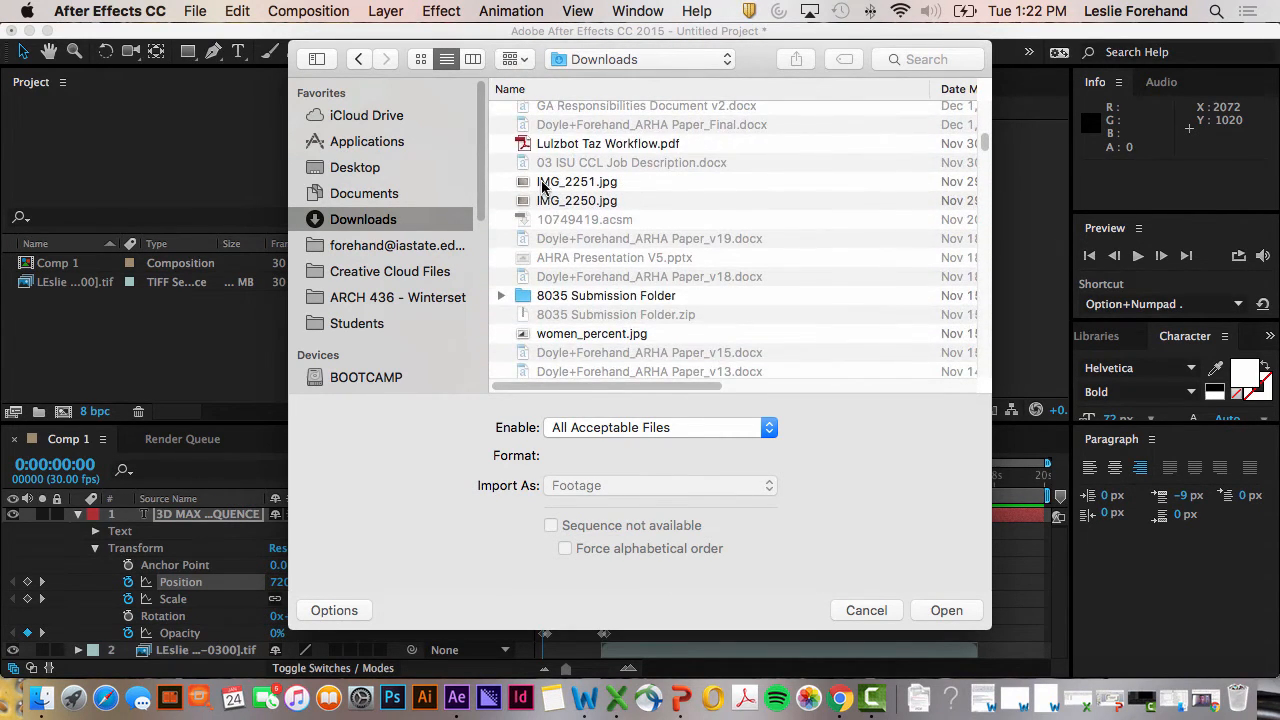
{"action": "left_click", "coordinate": [543, 184]}
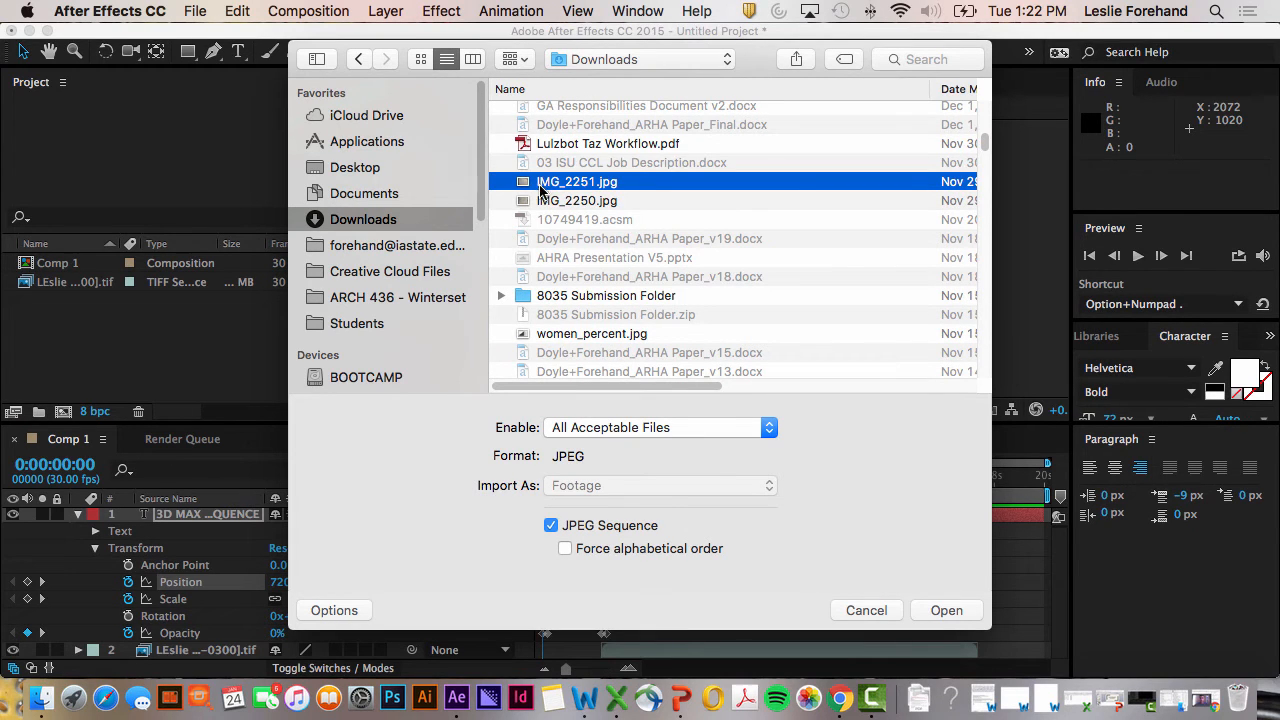
{"action": "scroll", "coordinate": [540, 215], "scroll_direction": "down", "scroll_amount": 15}
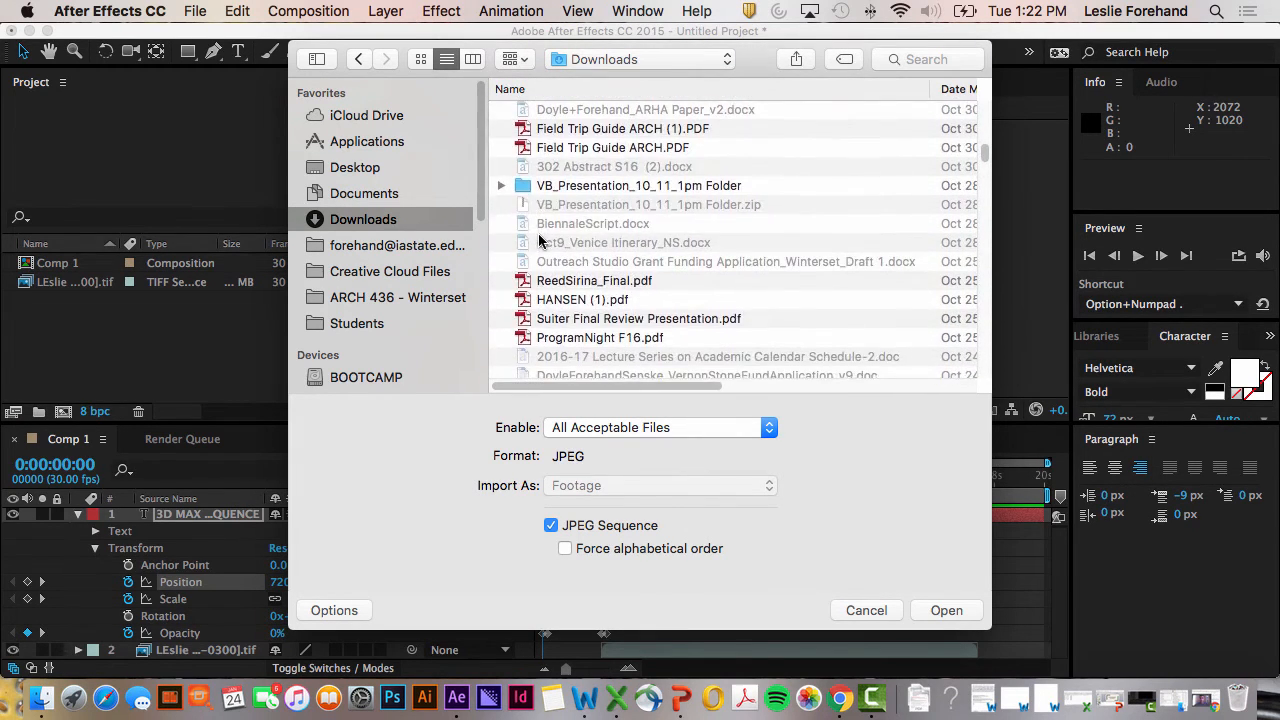
{"action": "scroll", "coordinate": [540, 240], "scroll_direction": "down", "scroll_amount": 10}
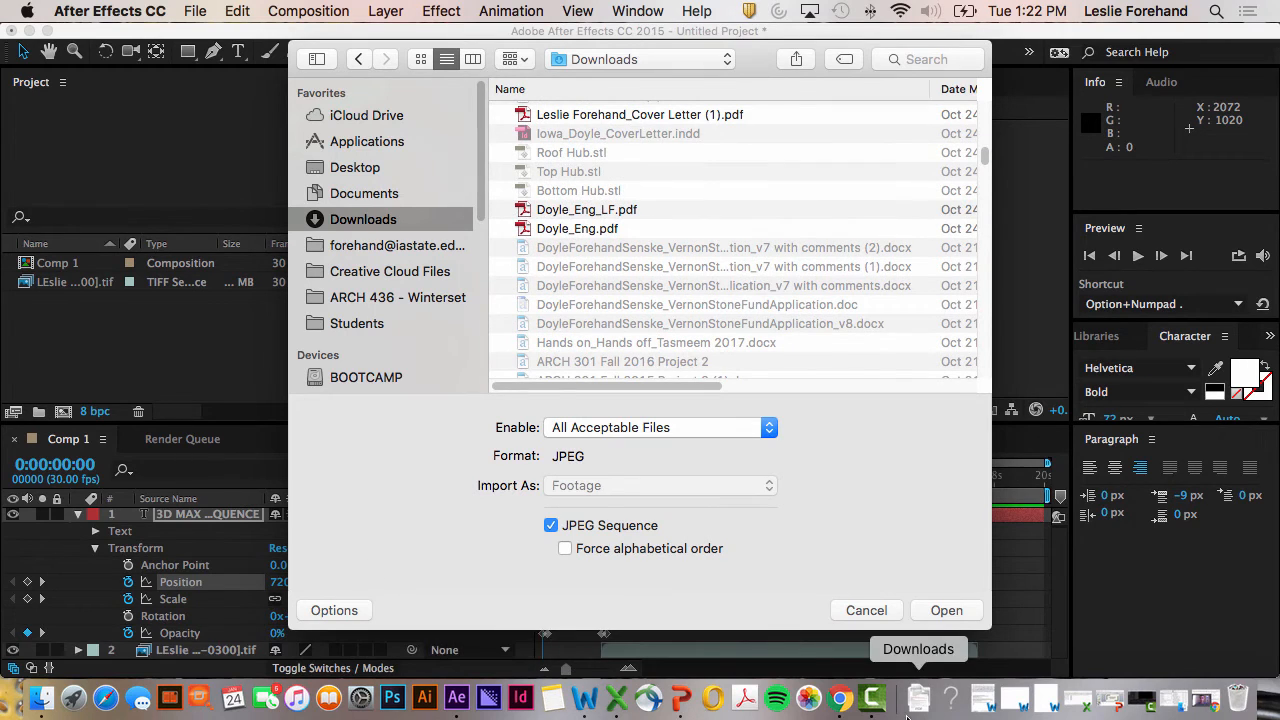
- Switch to Chrome and search Google in a new tab for "kitten pictures"
{"action": "left_click", "coordinate": [841, 698]}
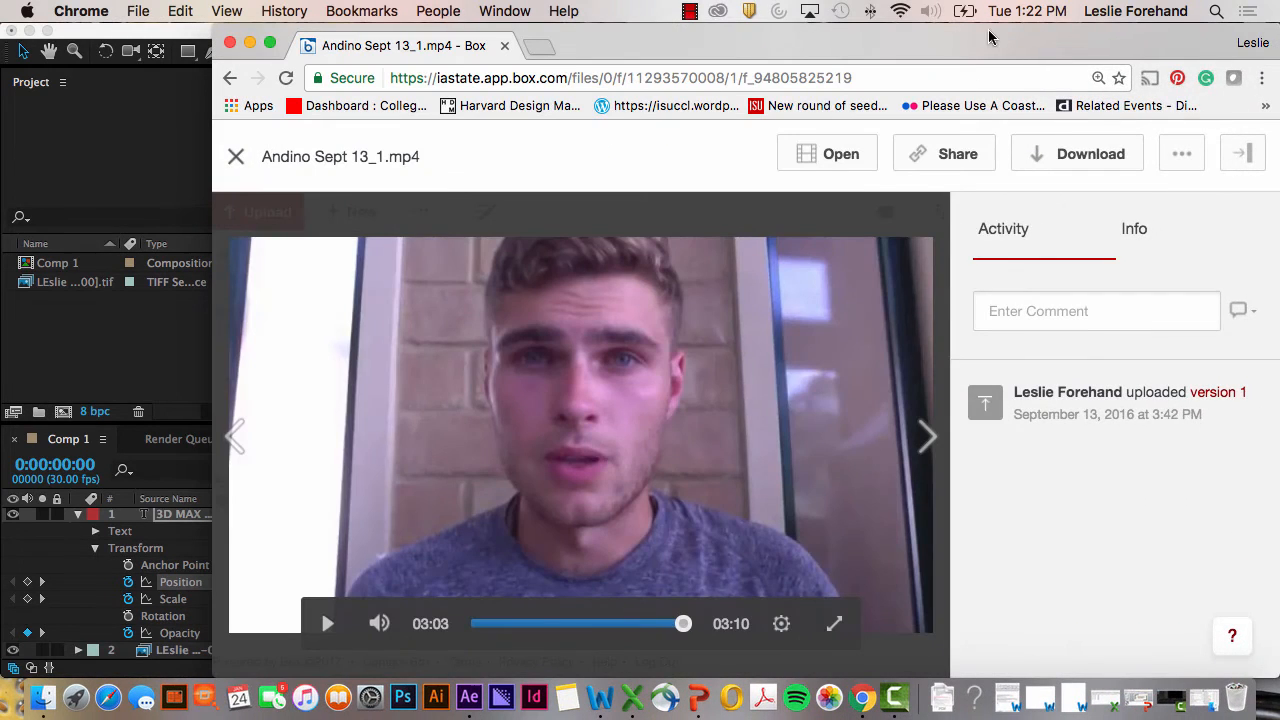
{"action": "left_click", "coordinate": [539, 46]}
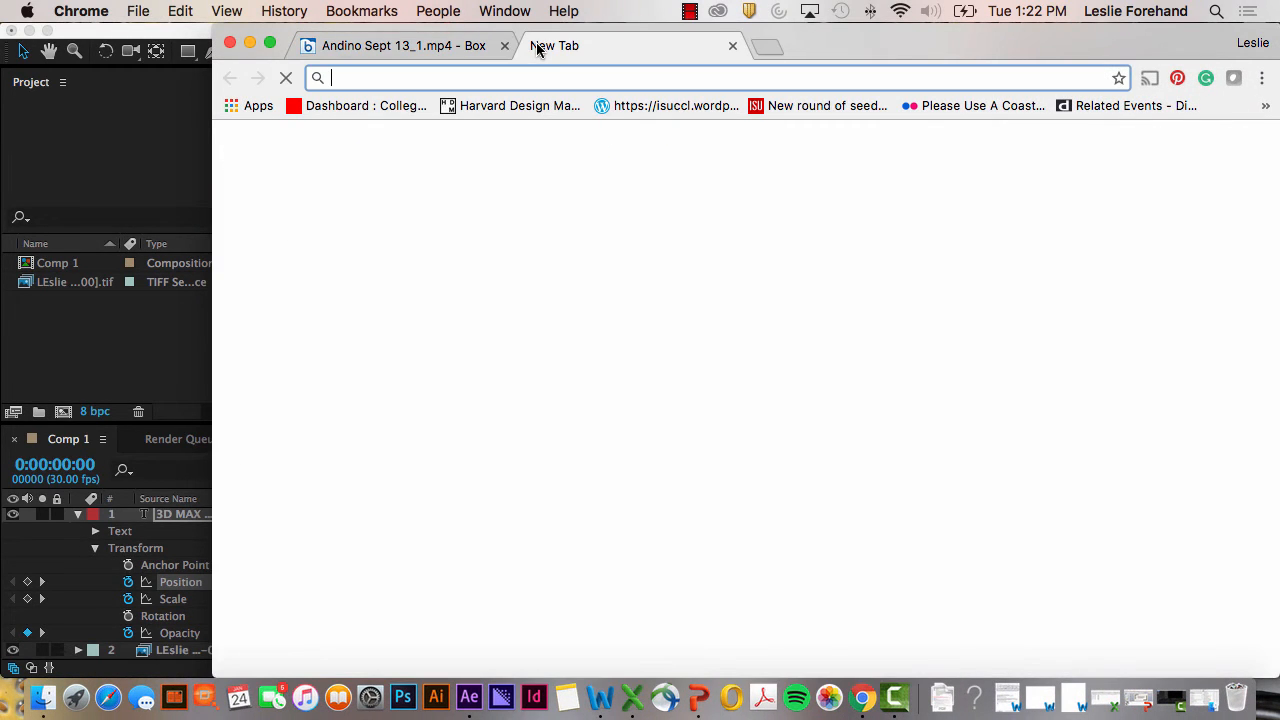
{"action": "type", "text": "kitte"}
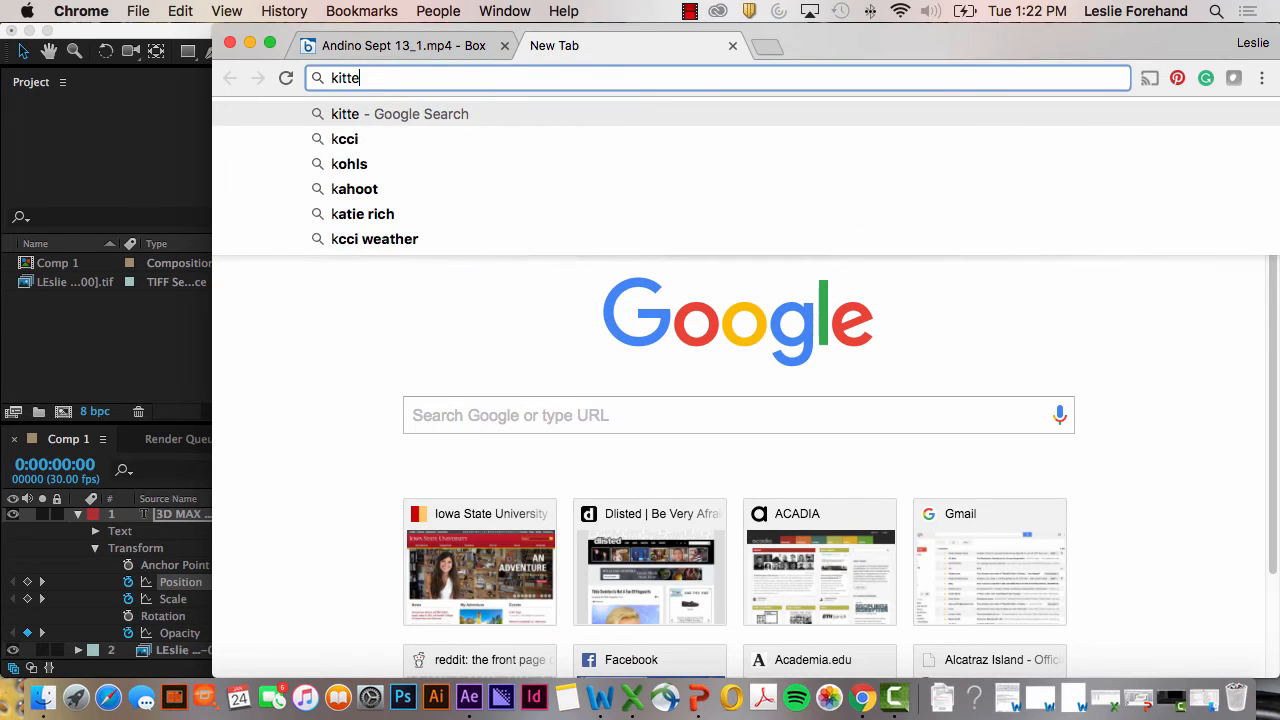
{"action": "type", "text": "n pictures"}
{"action": "key", "text": "Return"}
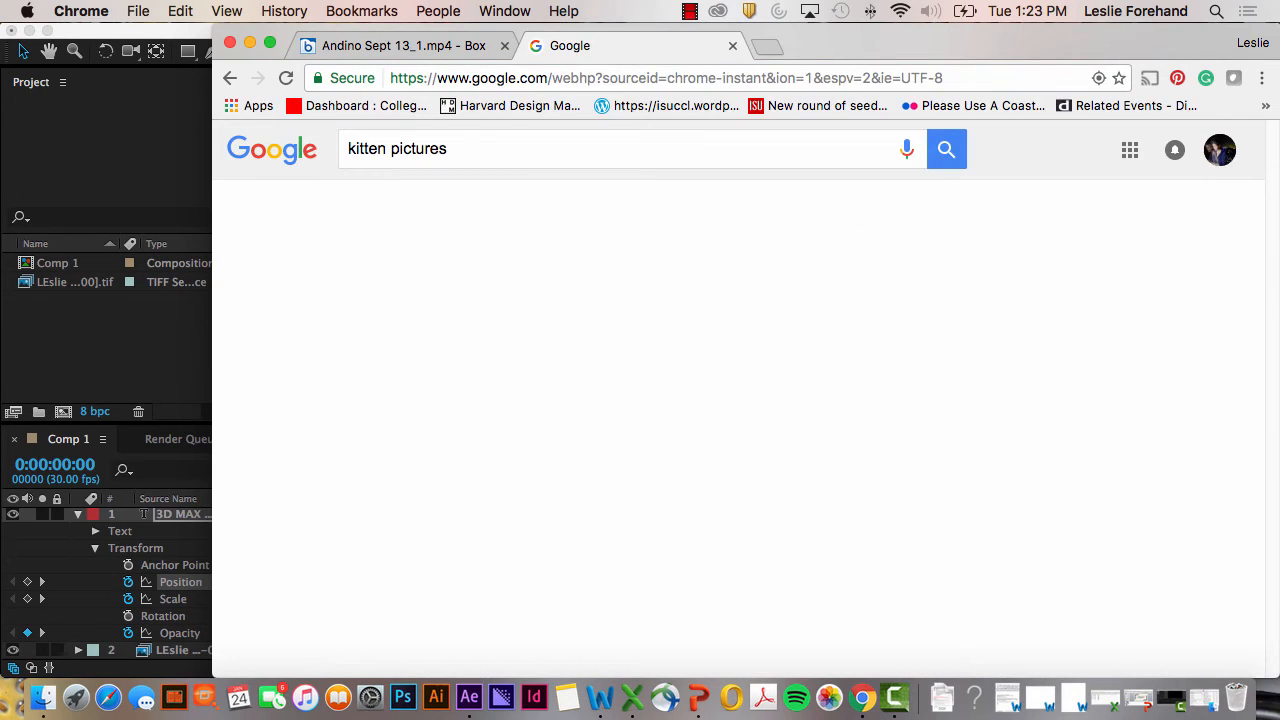
- Open the CatTime kitten picture from the results and save it to the Desktop as best-kitten-names-1.jpg
{"action": "left_click", "coordinate": [428, 395]}
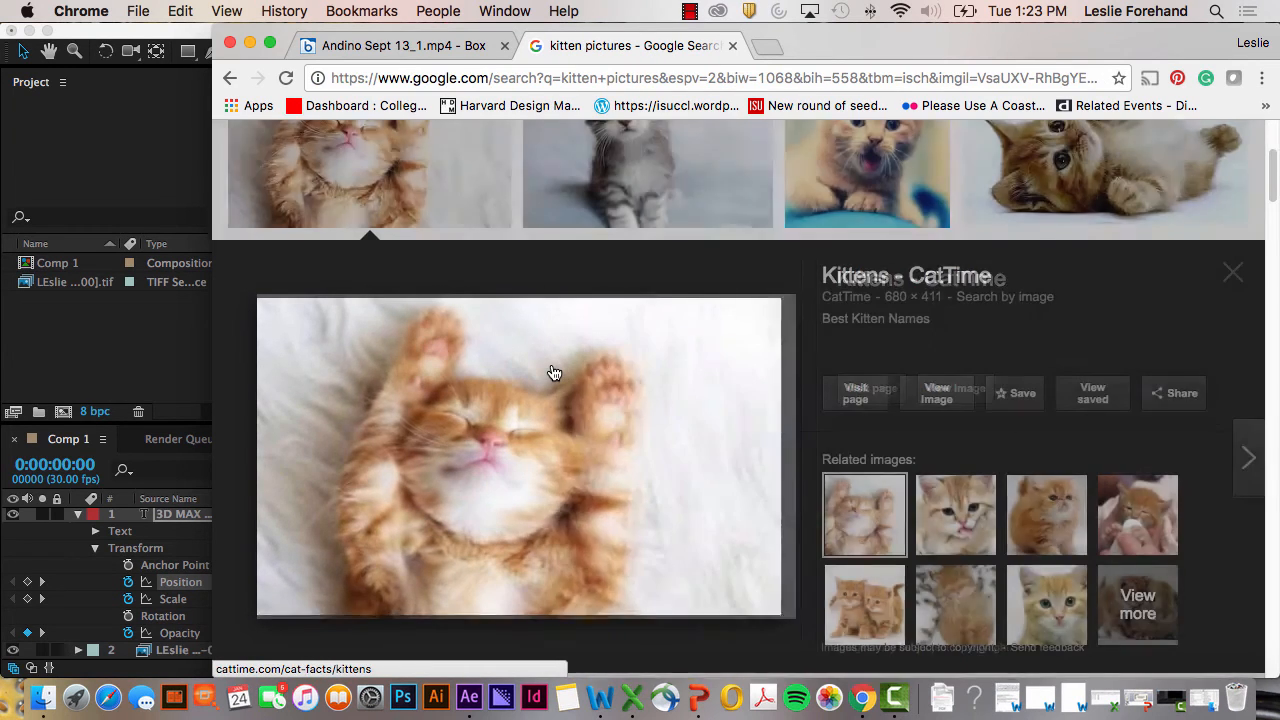
{"action": "right_click", "coordinate": [554, 373]}
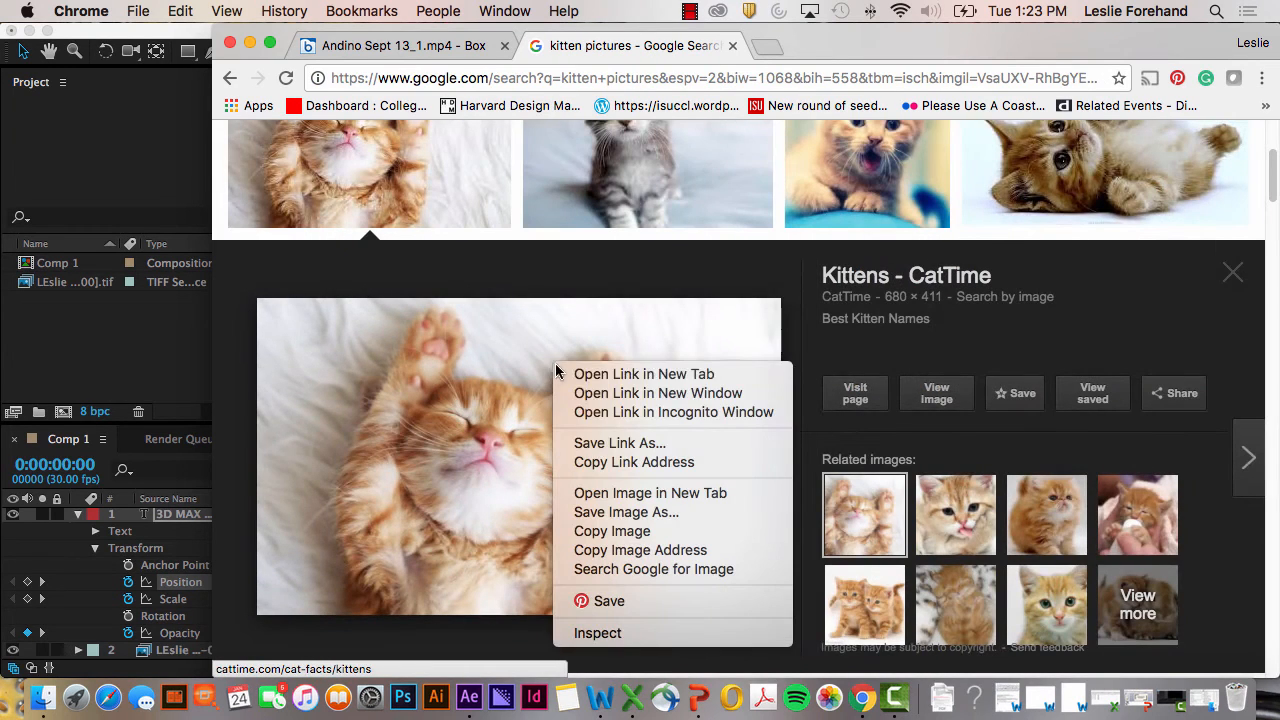
{"action": "left_click", "coordinate": [595, 519]}
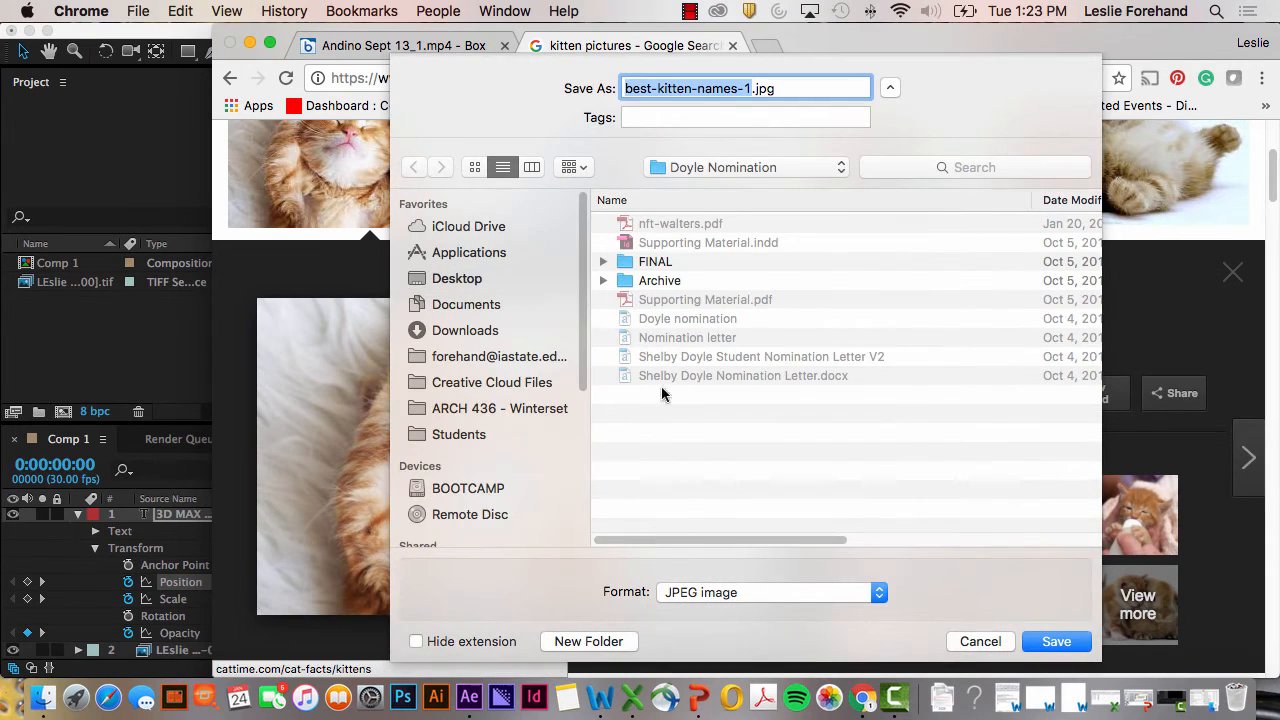
{"action": "left_click", "coordinate": [443, 279]}
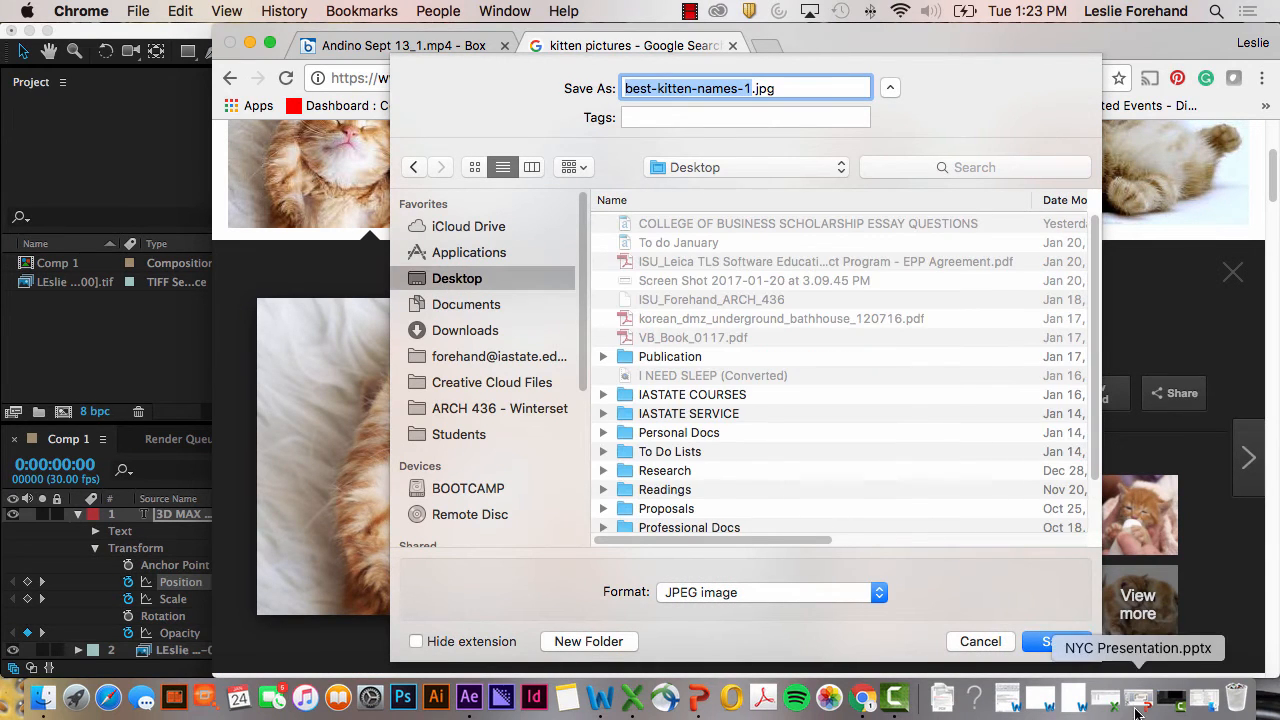
{"action": "left_click", "coordinate": [1062, 641]}
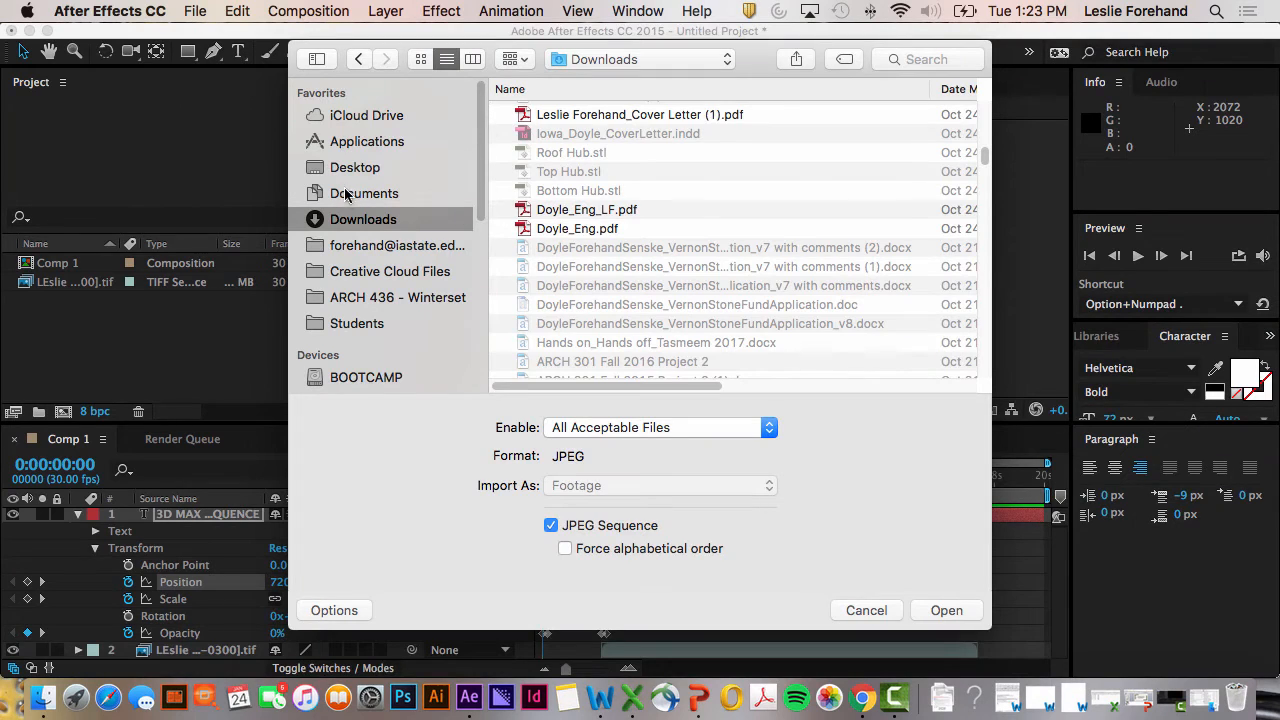
- Switch back to After Effects and import best-kitten-names-1.jpg from the Desktop into the project
{"action": "left_click", "coordinate": [350, 167]}
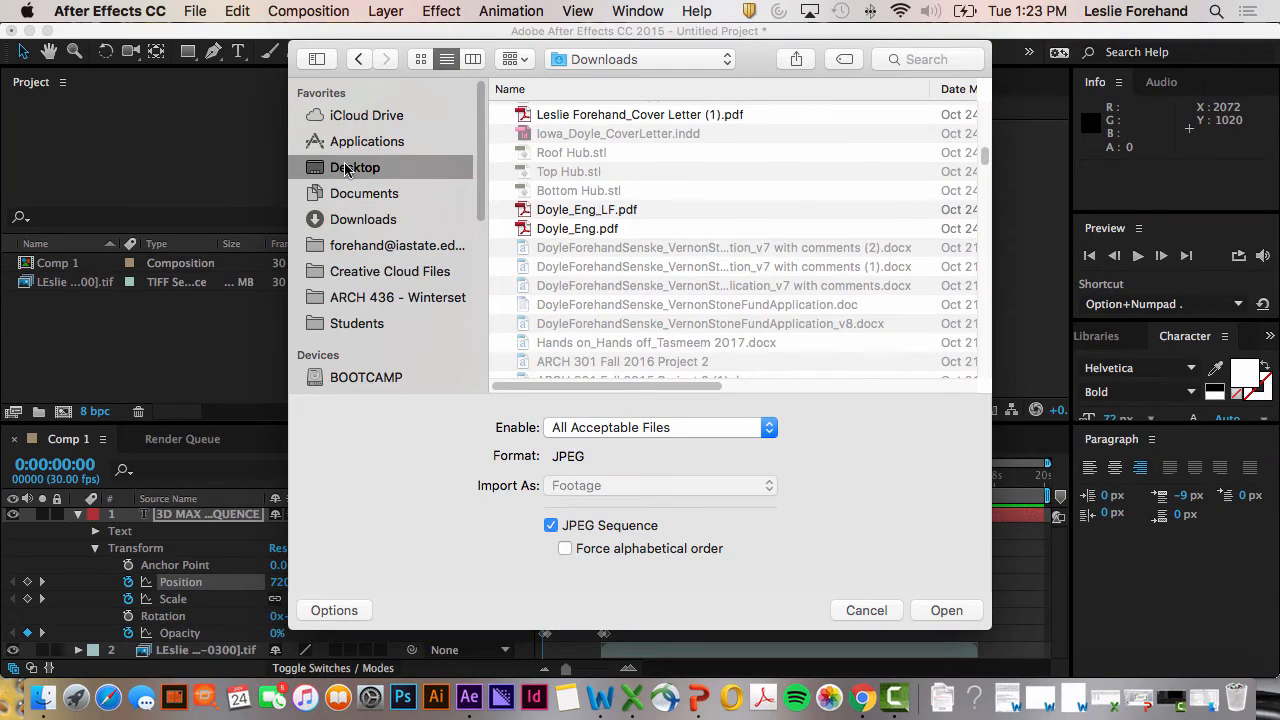
{"action": "left_click", "coordinate": [558, 116]}
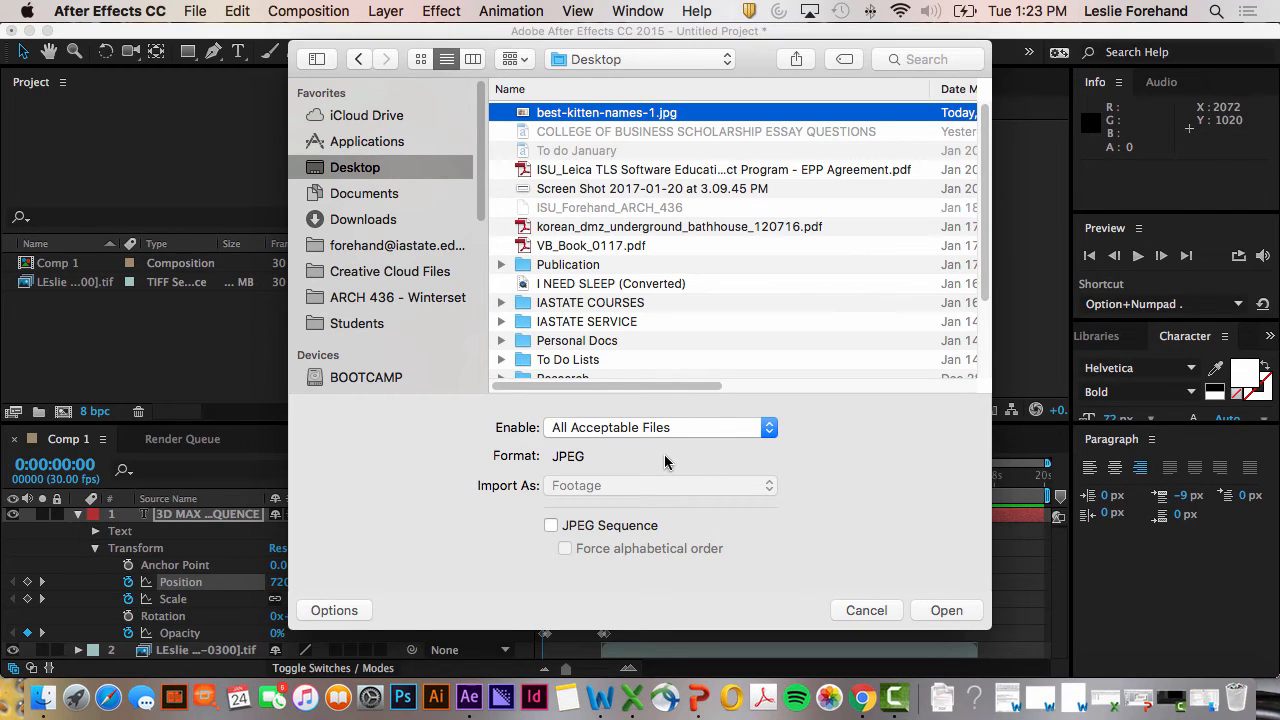
{"action": "left_click", "coordinate": [945, 611]}
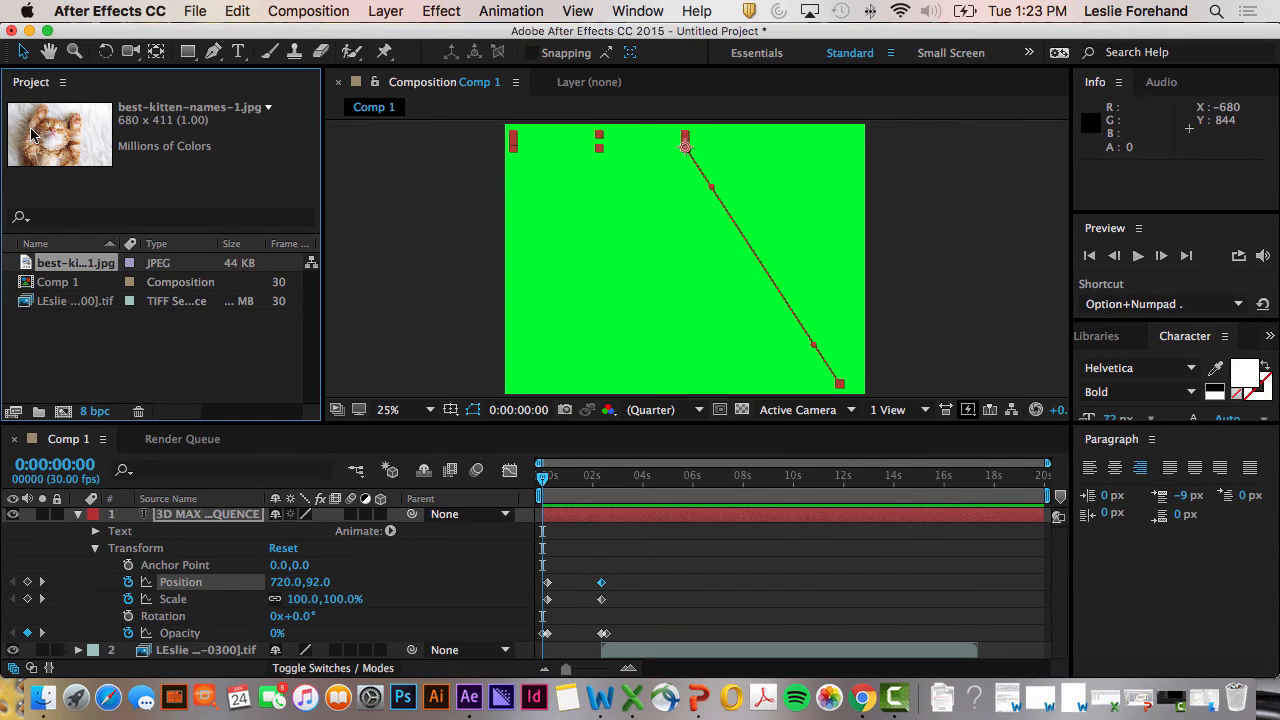
- Add best-kitten-names-1.jpg to Comp 1 as the lowest layer and trim its start to 0:00:16:23
{"action": "left_click", "coordinate": [78, 514]}
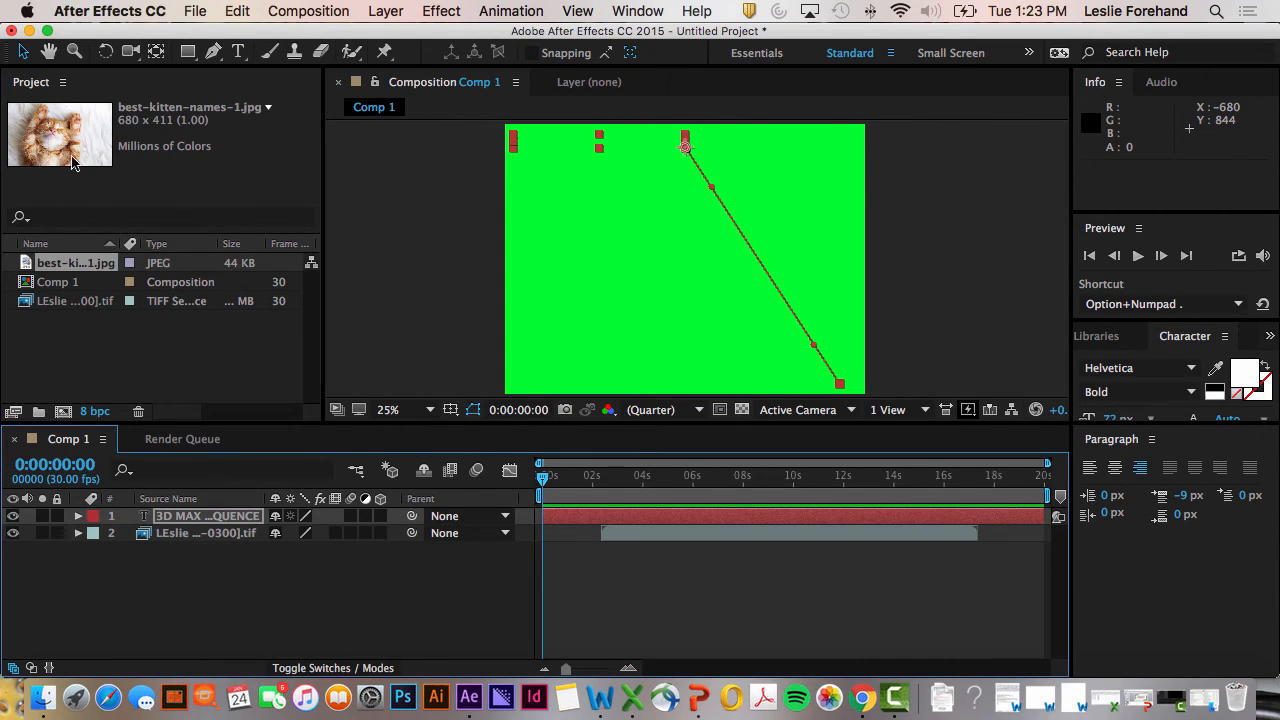
{"action": "left_click_drag", "start_coordinate": [70, 266], "coordinate": [84, 590]}
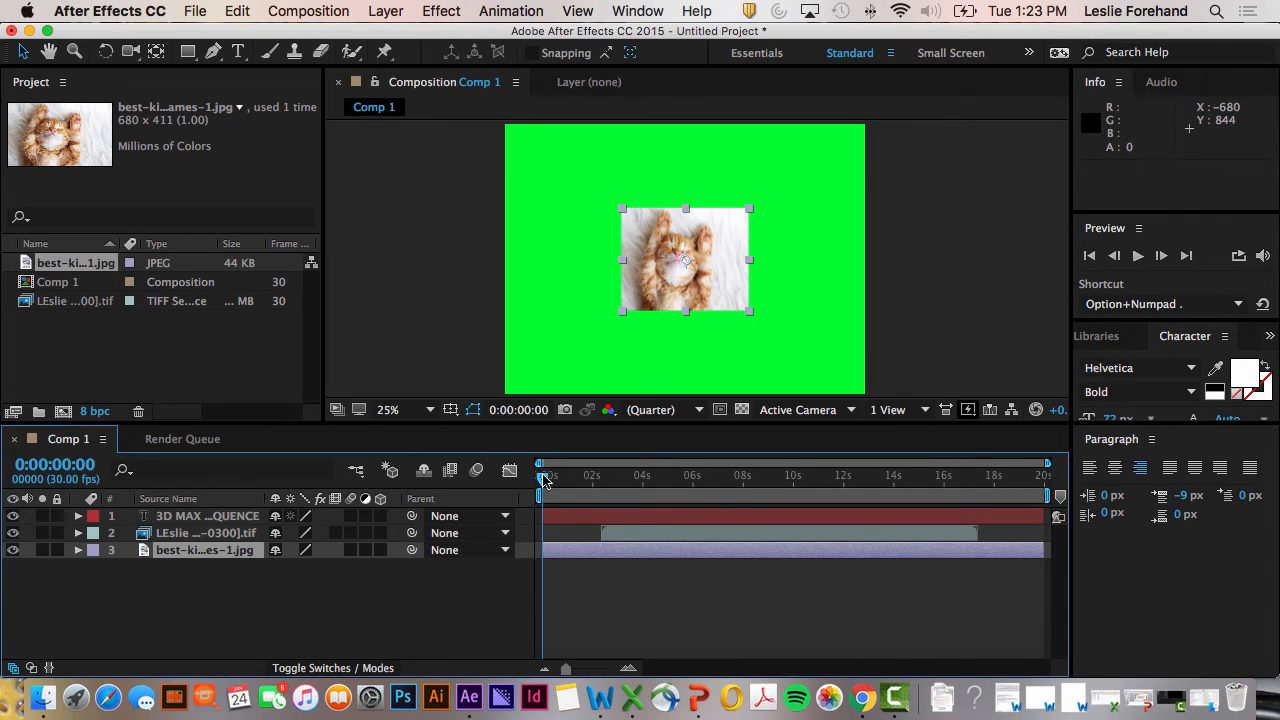
{"action": "left_click_drag", "start_coordinate": [541, 478], "coordinate": [674, 488]}
{"action": "left_click", "coordinate": [553, 520]}
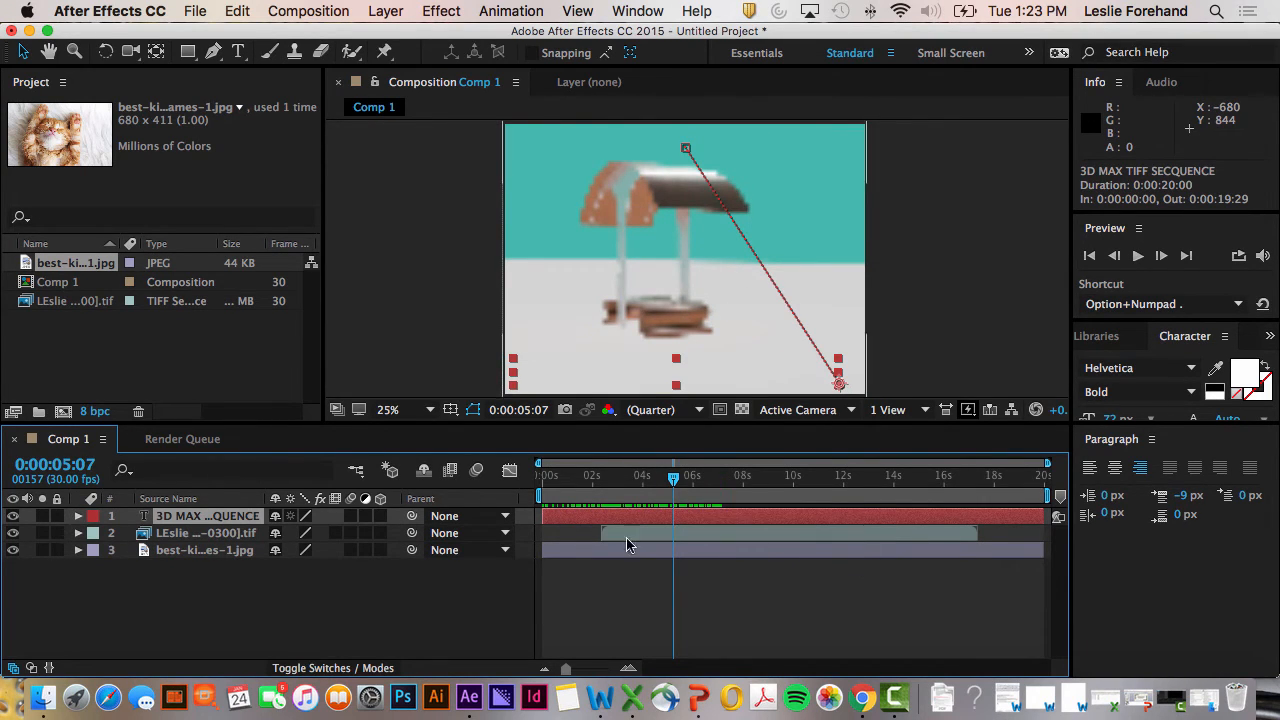
{"action": "left_click_drag", "start_coordinate": [543, 551], "coordinate": [928, 577]}
{"action": "mouse_move", "coordinate": [967, 573]}
{"action": "left_mouse_down"}
{"action": "mouse_move", "coordinate": [980, 572]}
{"action": "mouse_move", "coordinate": [966, 577]}
{"action": "left_mouse_up"}
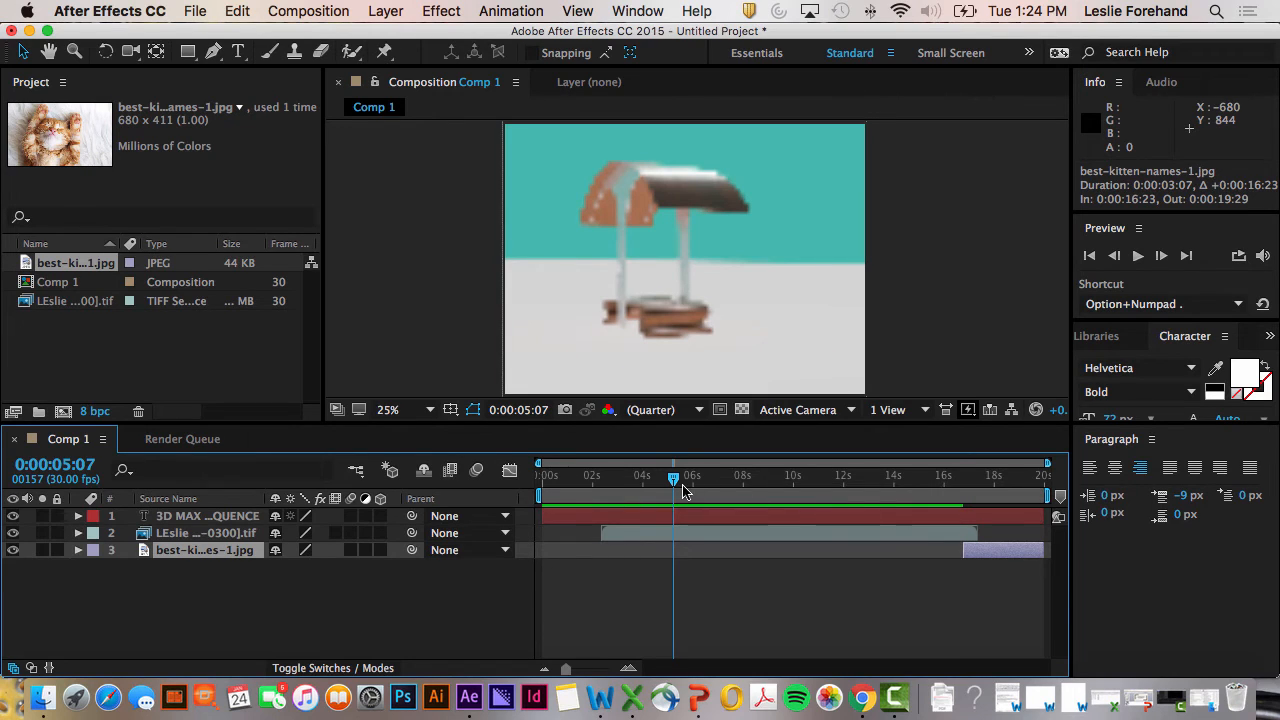
- Scale the kitten picture up to about 285% so it fills the composition frame, checking it at 0:00:16:26
{"action": "left_click_drag", "start_coordinate": [675, 484], "coordinate": [966, 524]}
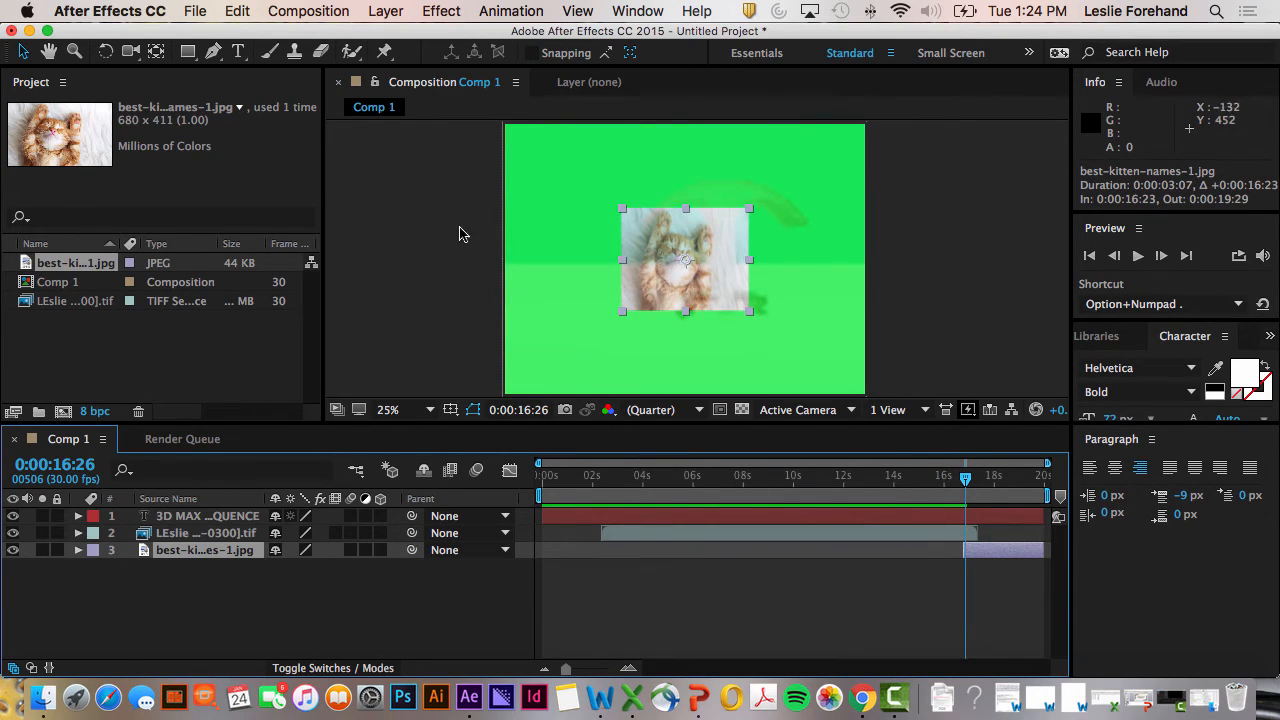
{"action": "left_click", "coordinate": [486, 228]}
{"action": "left_click", "coordinate": [701, 285]}
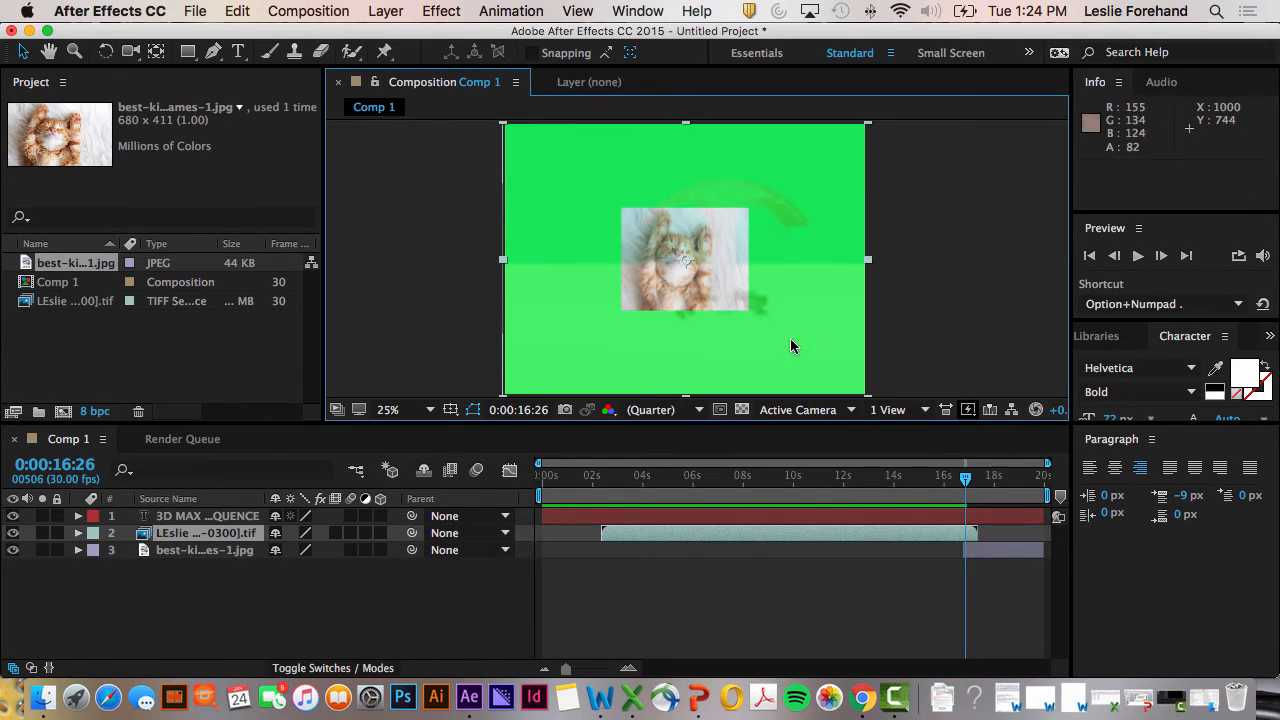
{"action": "left_click", "coordinate": [1017, 556]}
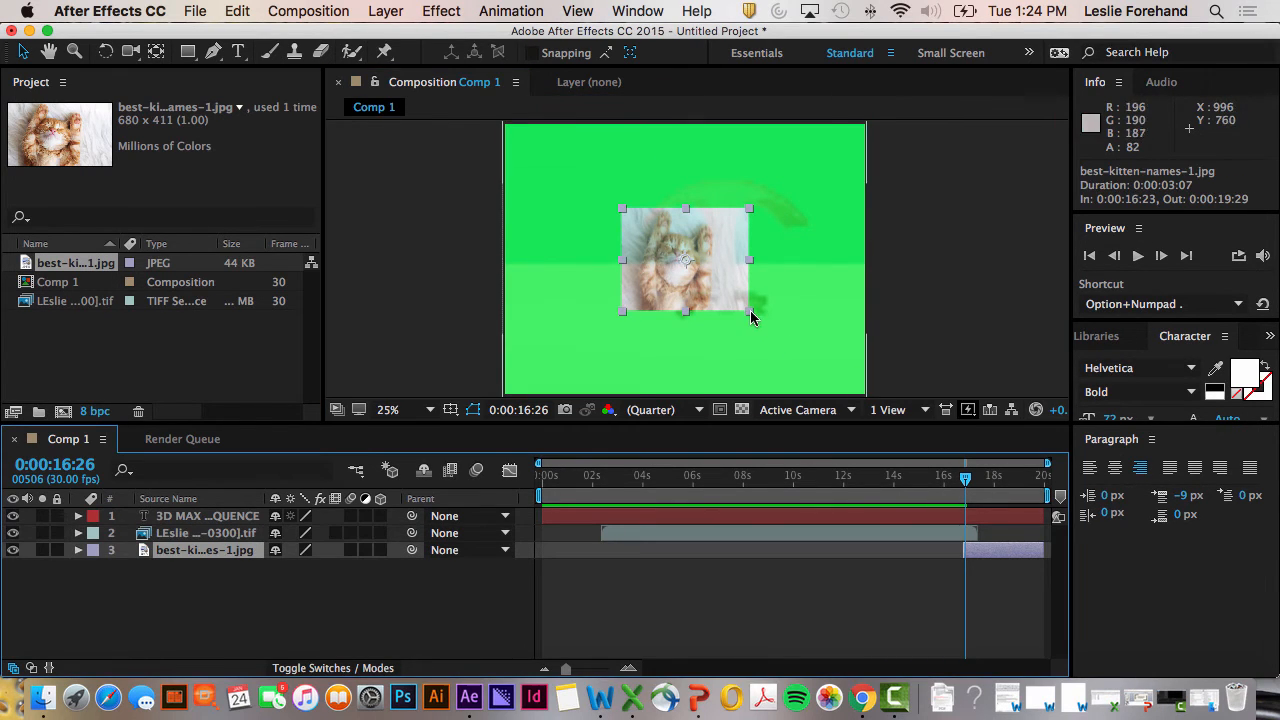
{"action": "left_click_drag", "start_coordinate": [750, 311], "coordinate": [931, 410]}
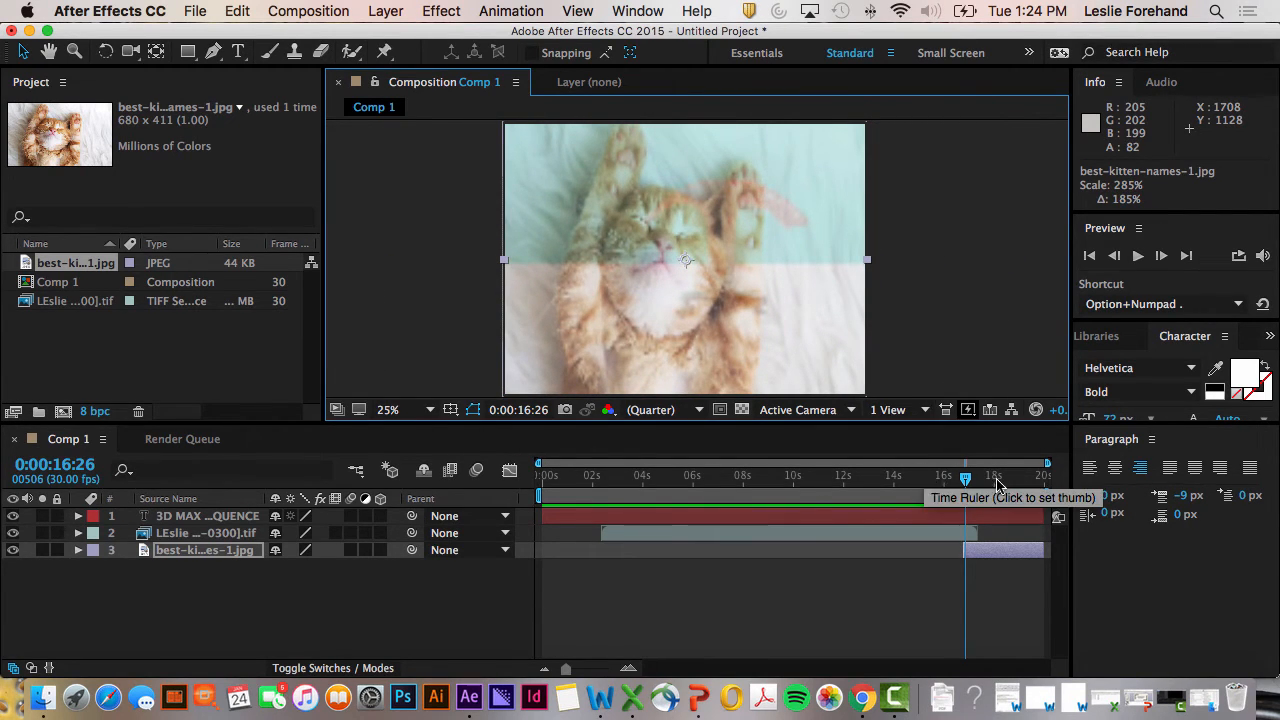
- Start Position and Scale keyframes on the kitten layer at 0:00:16:23
{"action": "left_click_drag", "start_coordinate": [966, 479], "coordinate": [963, 483]}
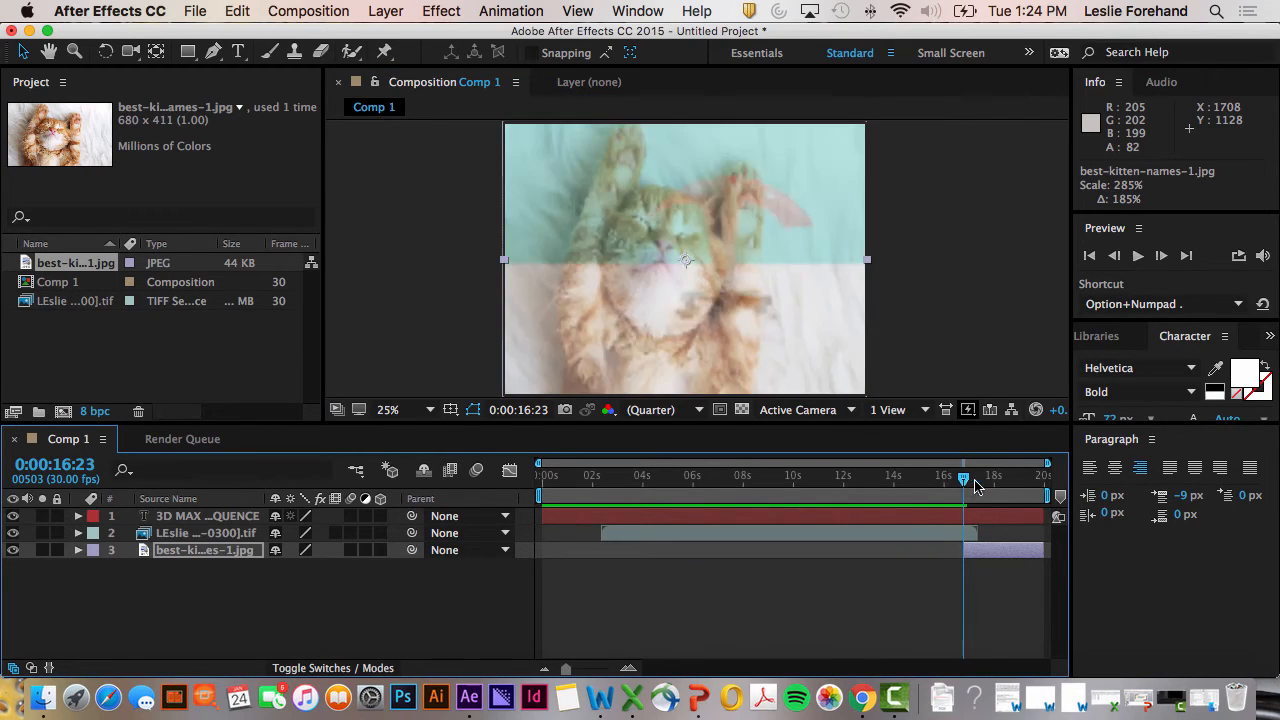
{"action": "left_click", "coordinate": [80, 550]}
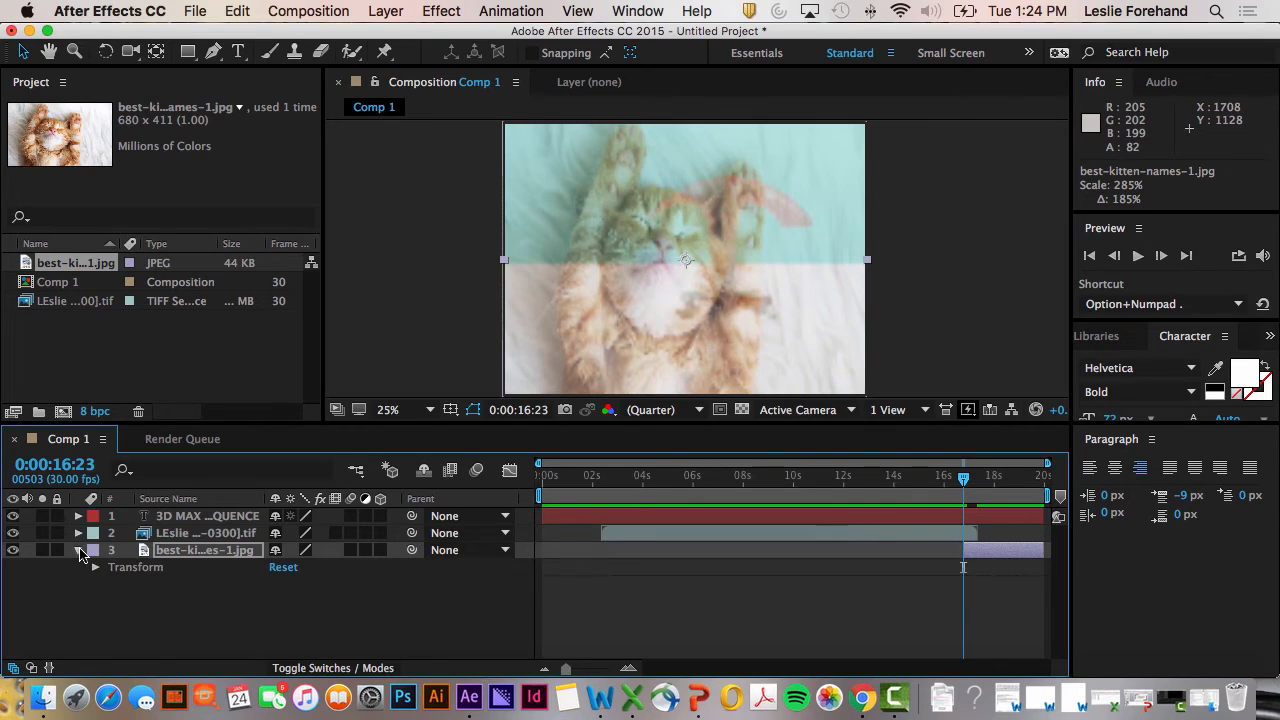
{"action": "left_click", "coordinate": [95, 567]}
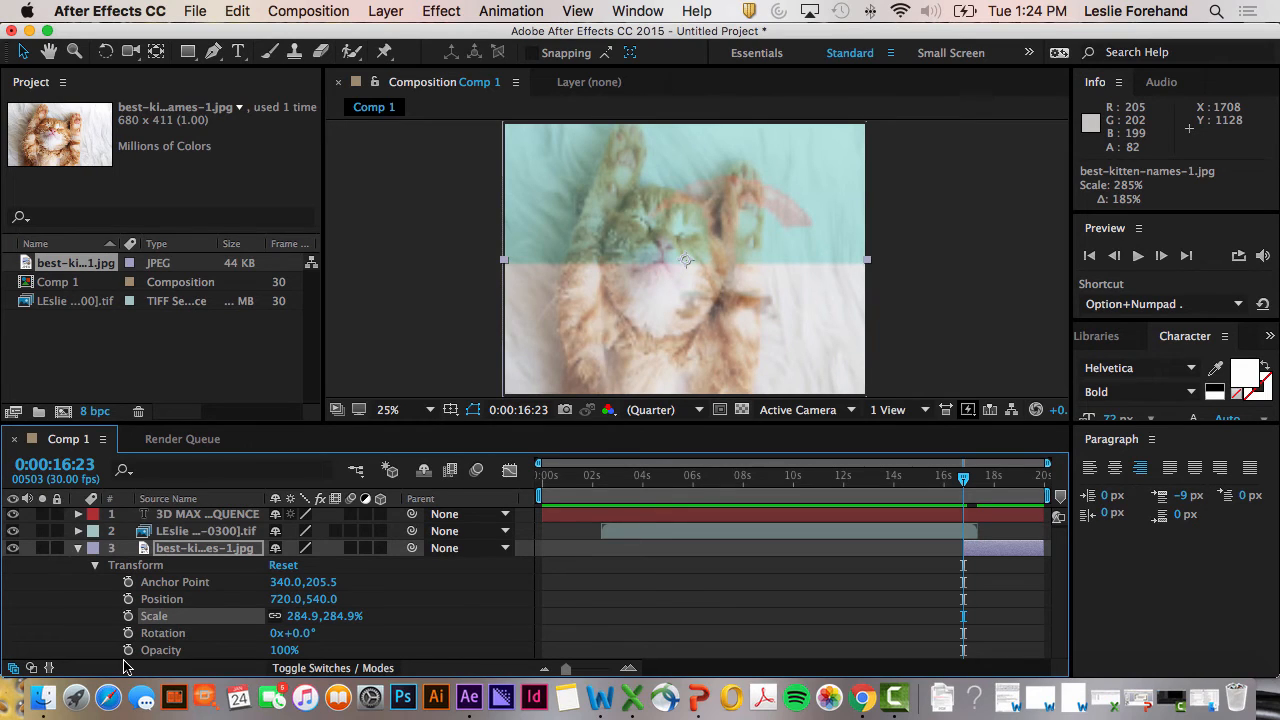
{"action": "left_click", "coordinate": [128, 600]}
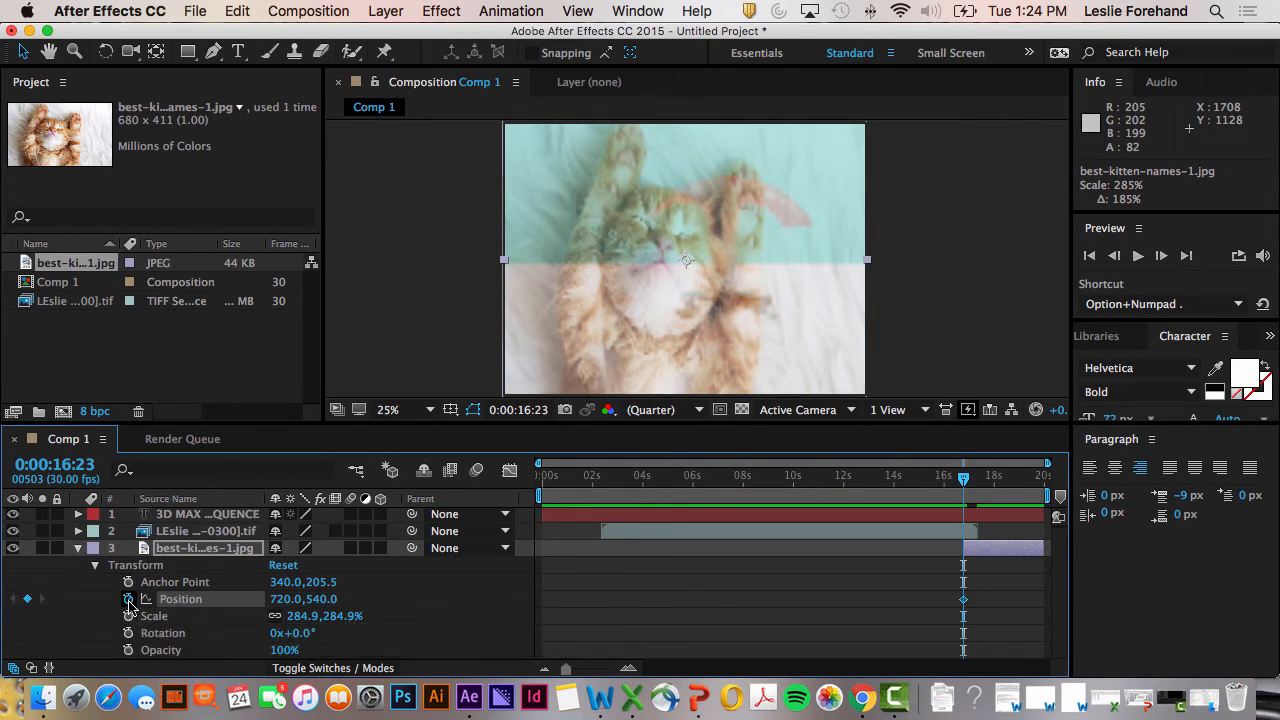
{"action": "left_click", "coordinate": [128, 617]}
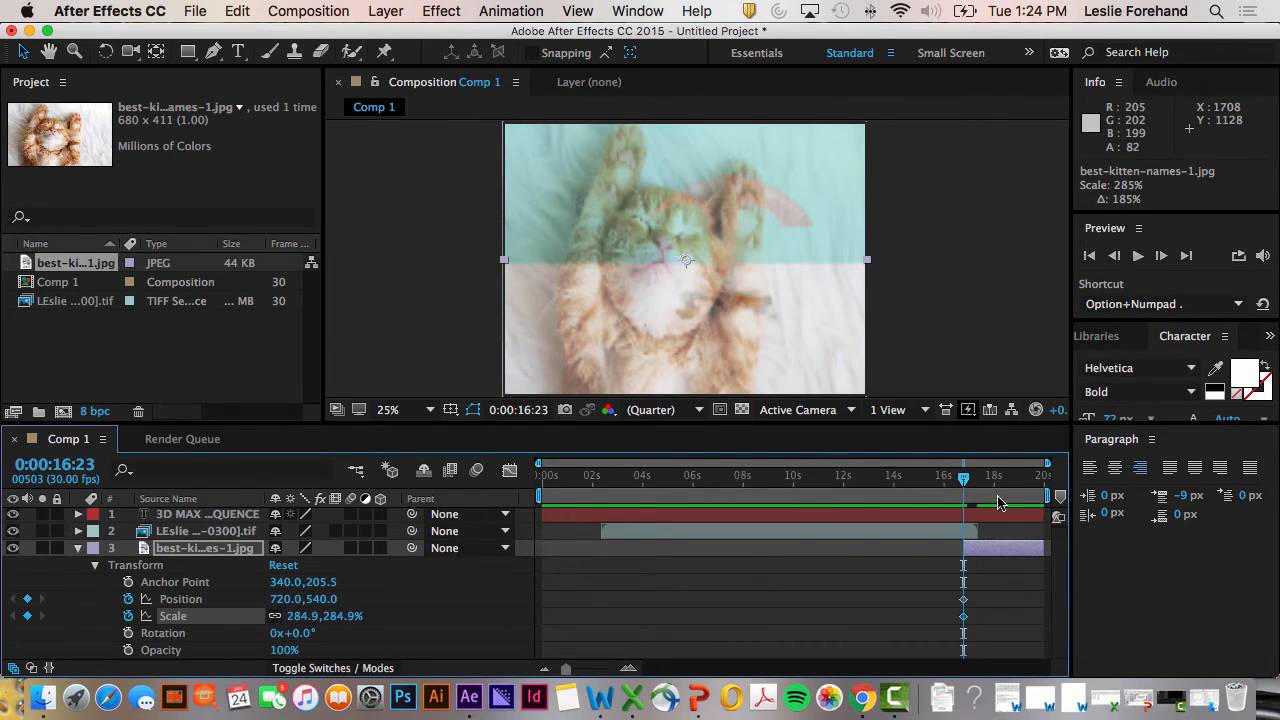
- At 0:00:19:29, enlarge the kitten picture to about 818% and move it to about 960, 740 to centre its face
{"action": "left_click_drag", "start_coordinate": [963, 478], "coordinate": [1058, 492]}
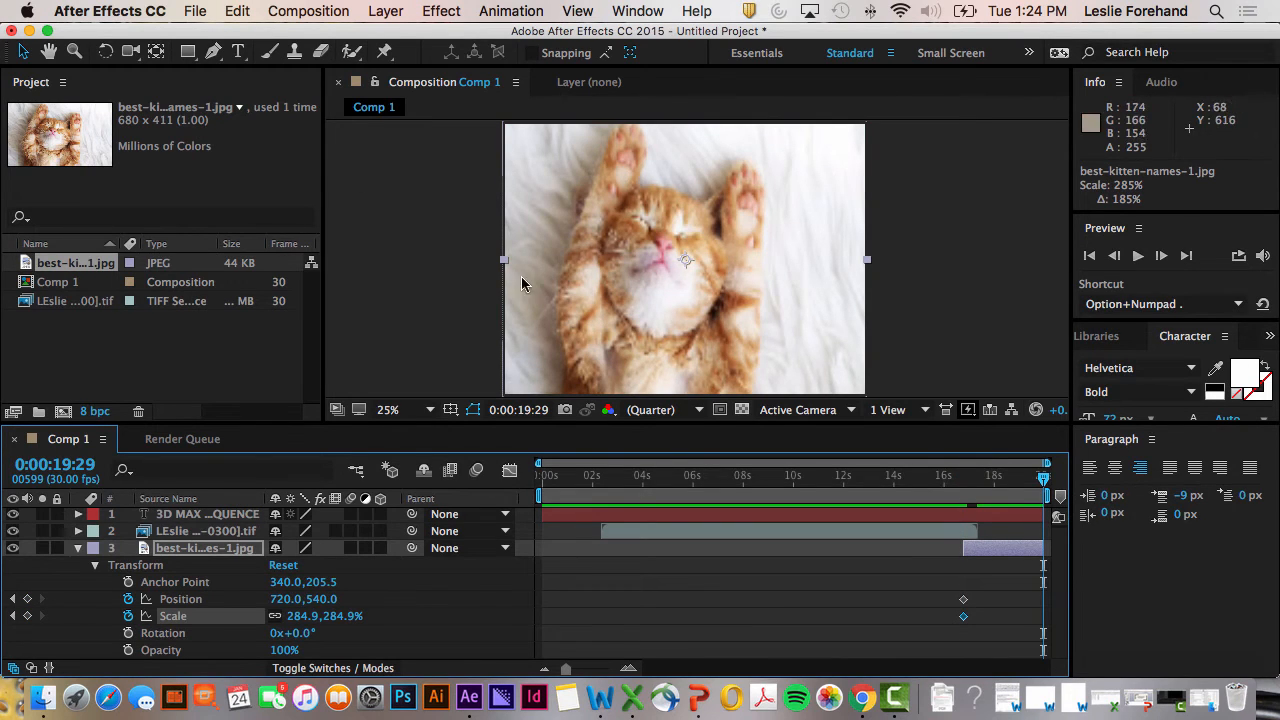
{"action": "scroll", "coordinate": [597, 286], "scroll_direction": "down", "scroll_amount": 6}
{"action": "scroll", "coordinate": [597, 286], "scroll_direction": "up", "scroll_amount": 6}
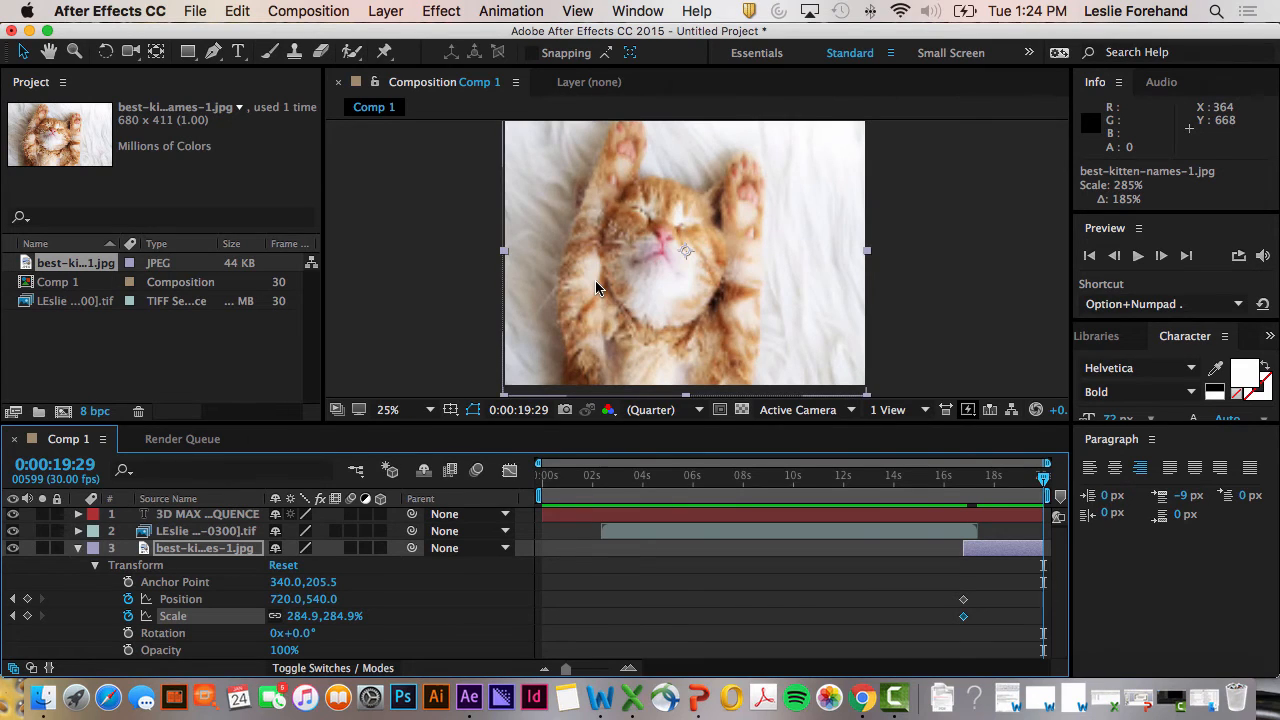
{"action": "scroll", "coordinate": [597, 286], "scroll_direction": "down", "scroll_amount": 2}
{"action": "scroll", "coordinate": [597, 286], "scroll_direction": "up", "scroll_amount": 1}
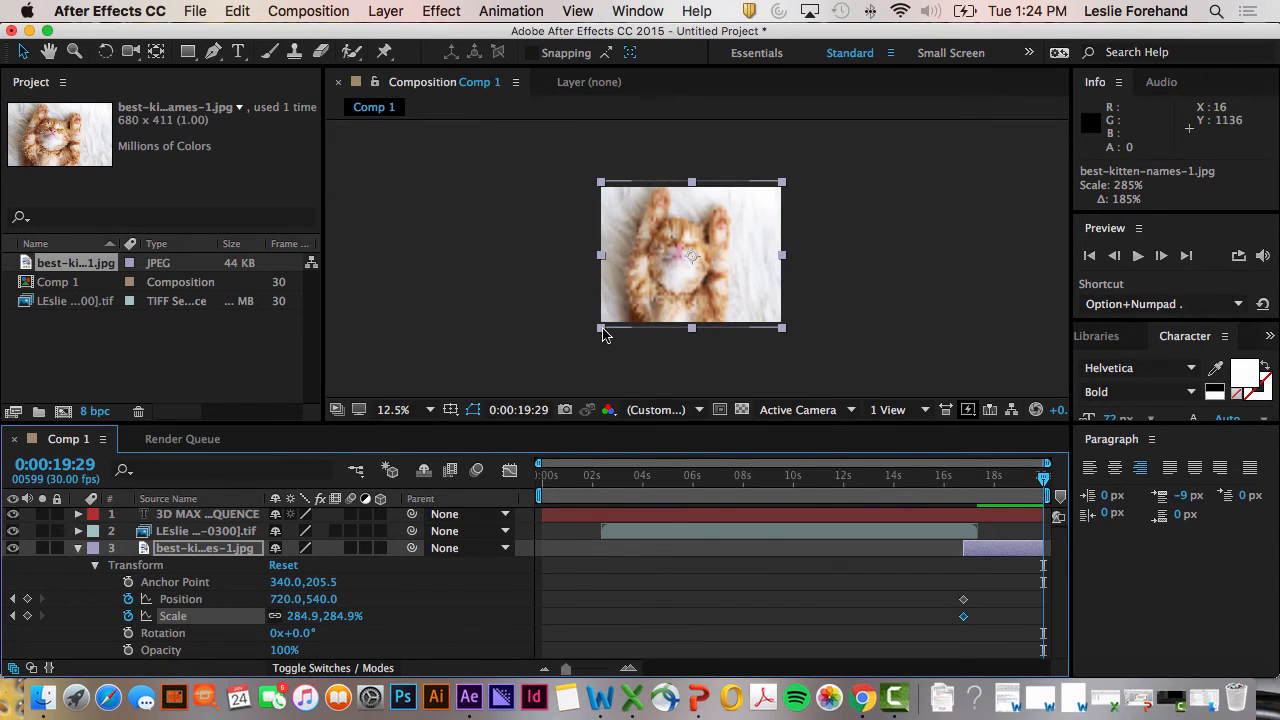
{"action": "left_click", "coordinate": [602, 330]}
{"action": "left_click", "coordinate": [620, 293]}
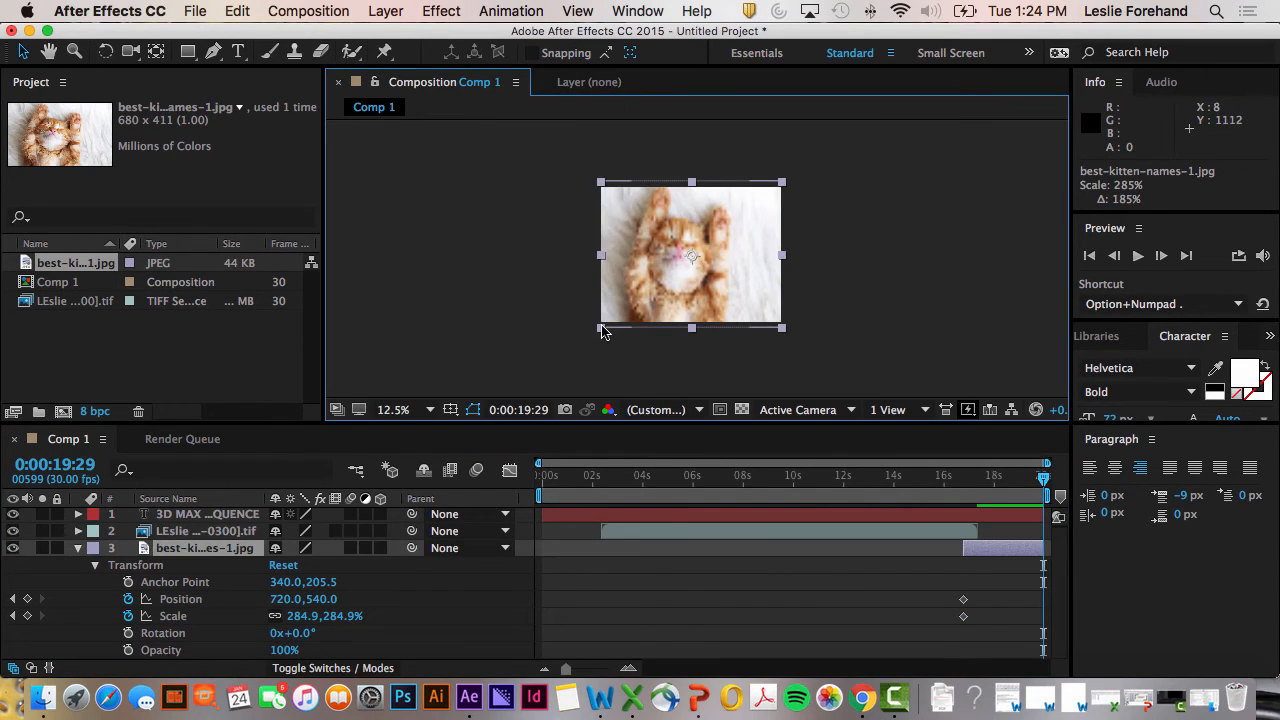
{"action": "left_click_drag", "start_coordinate": [603, 331], "coordinate": [422, 468]}
{"action": "left_click_drag", "start_coordinate": [697, 266], "coordinate": [726, 291]}
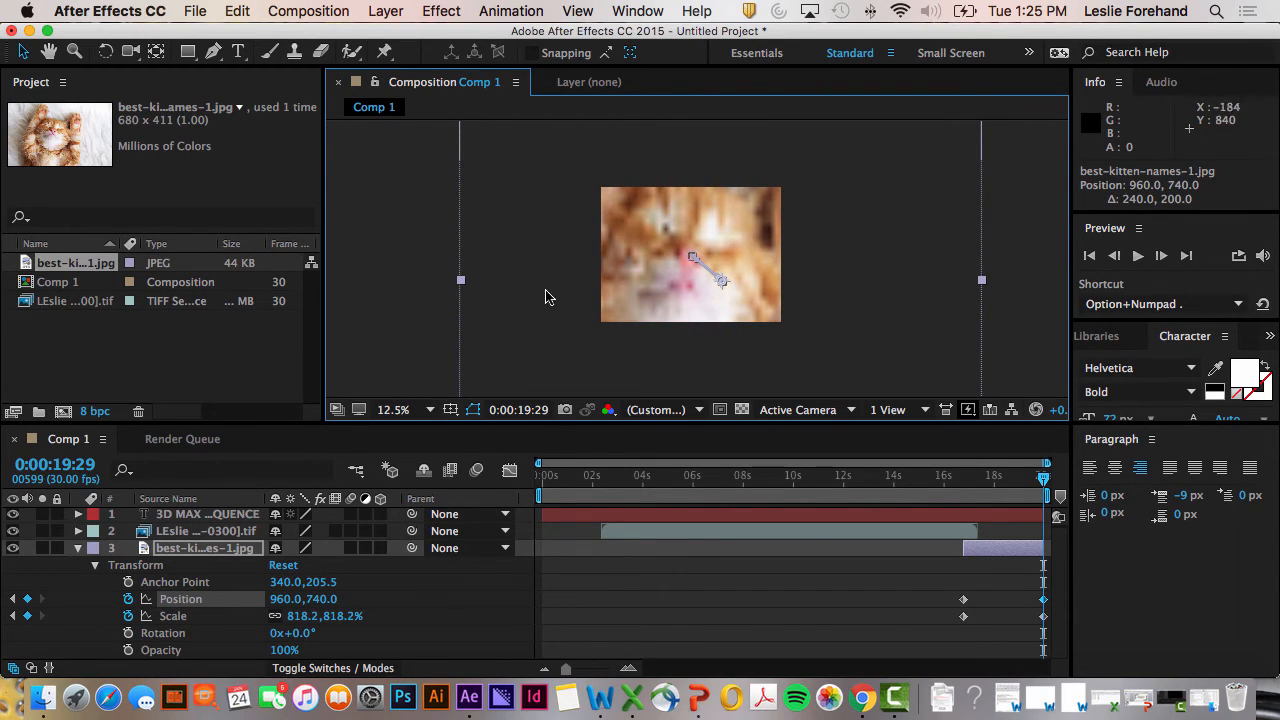
{"action": "left_click", "coordinate": [419, 278]}
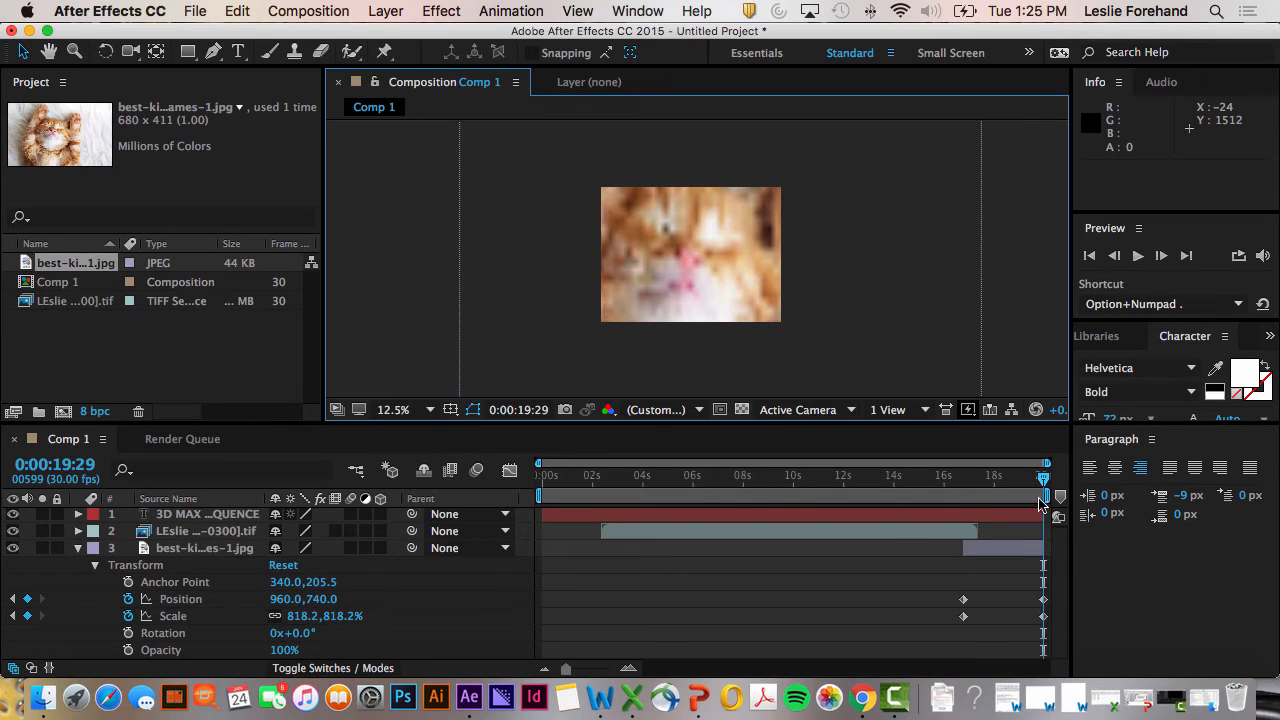
- Preview the composition from 0:00:12:21 to check the transition into the kitten zoom, and stop playback
{"action": "left_click_drag", "start_coordinate": [1044, 479], "coordinate": [860, 495]}
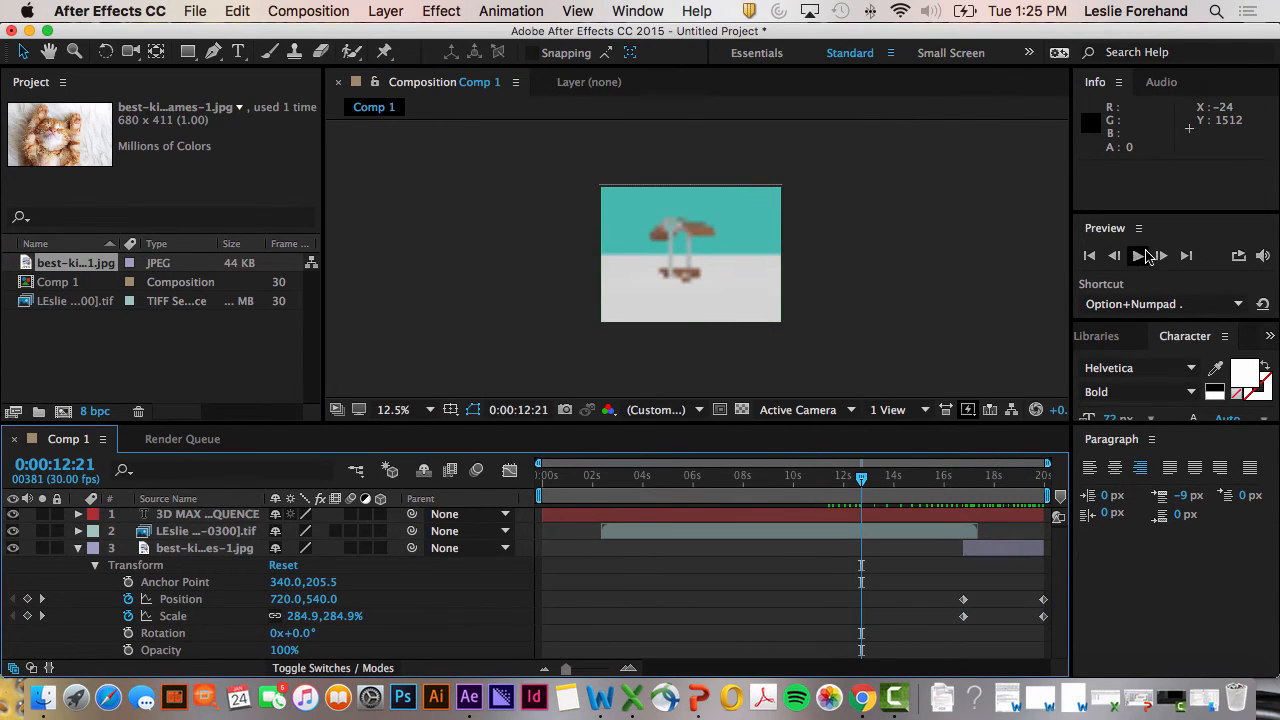
{"action": "left_click", "coordinate": [1146, 258]}
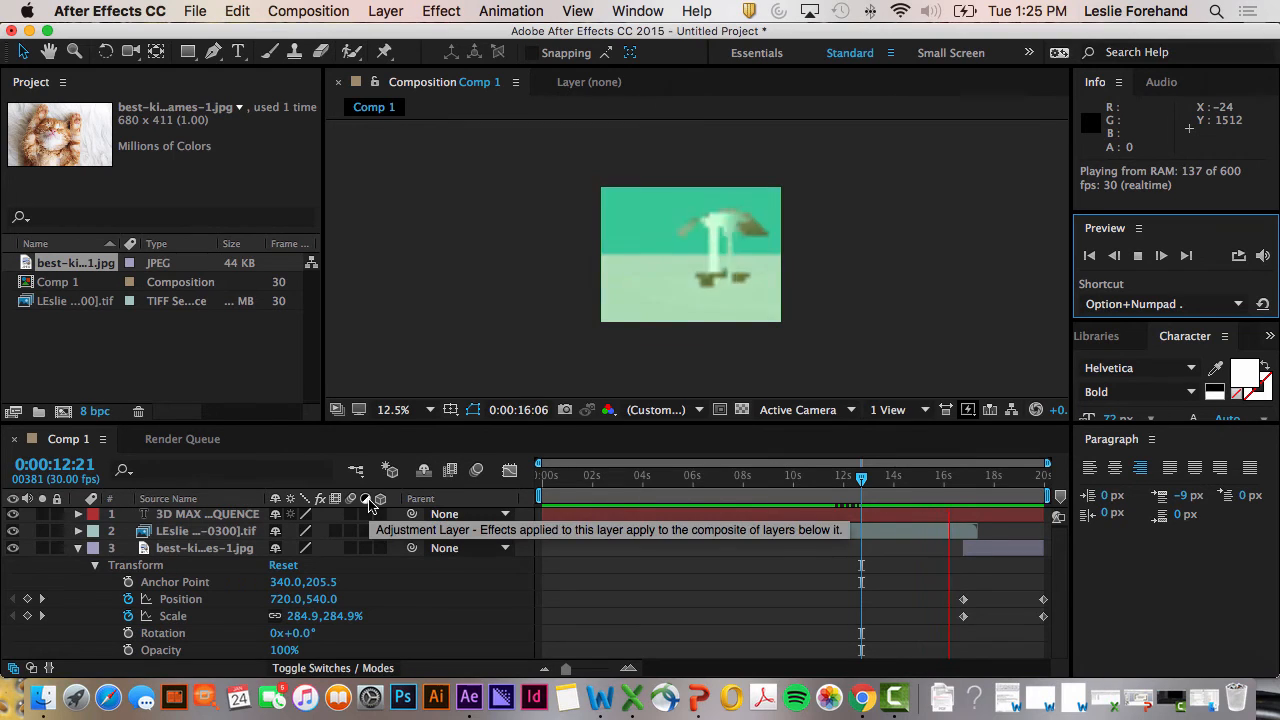
{"action": "left_click", "coordinate": [1137, 256]}
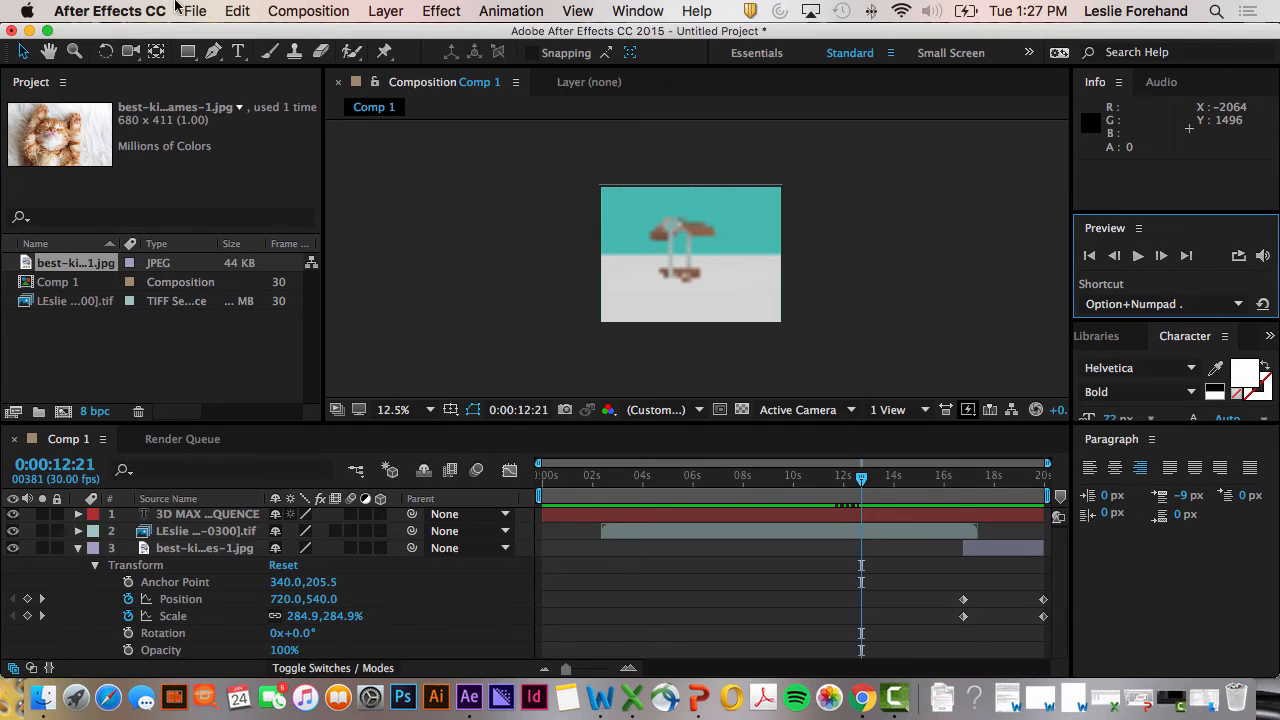
- Add Comp 1 to the render queue and review its render settings without changing them
{"action": "left_click", "coordinate": [311, 10]}
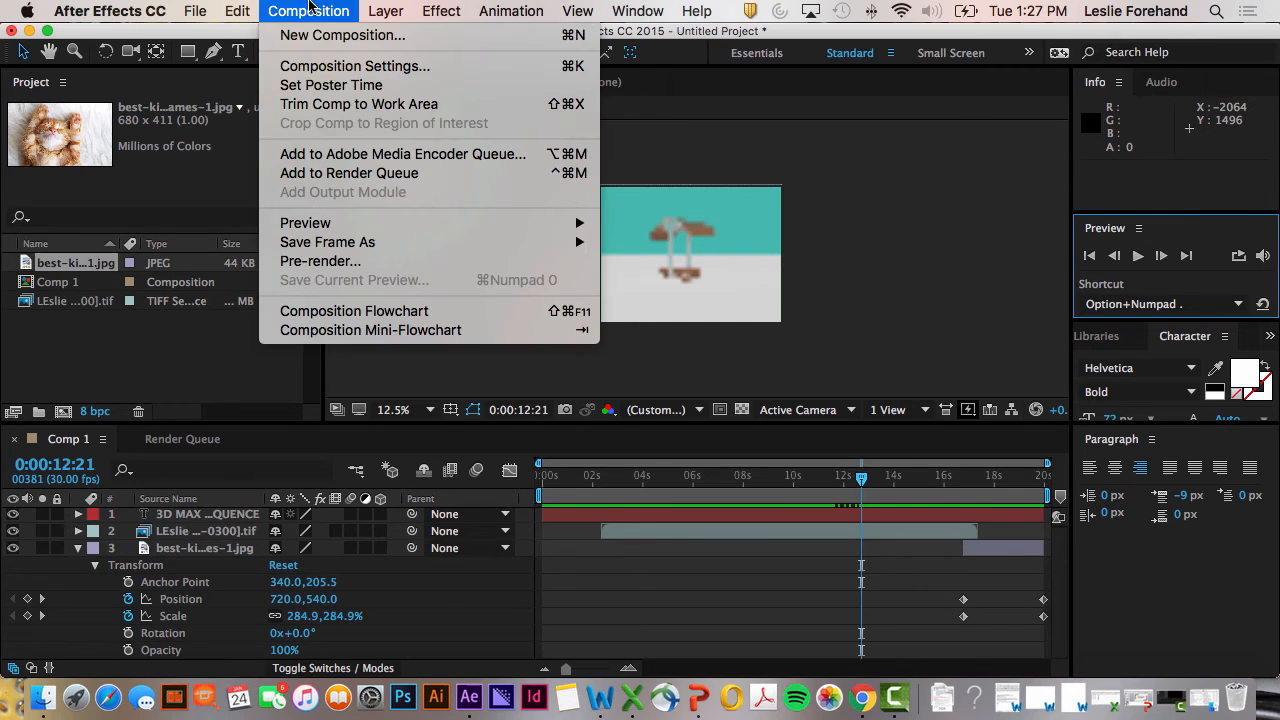
{"action": "left_click", "coordinate": [340, 174]}
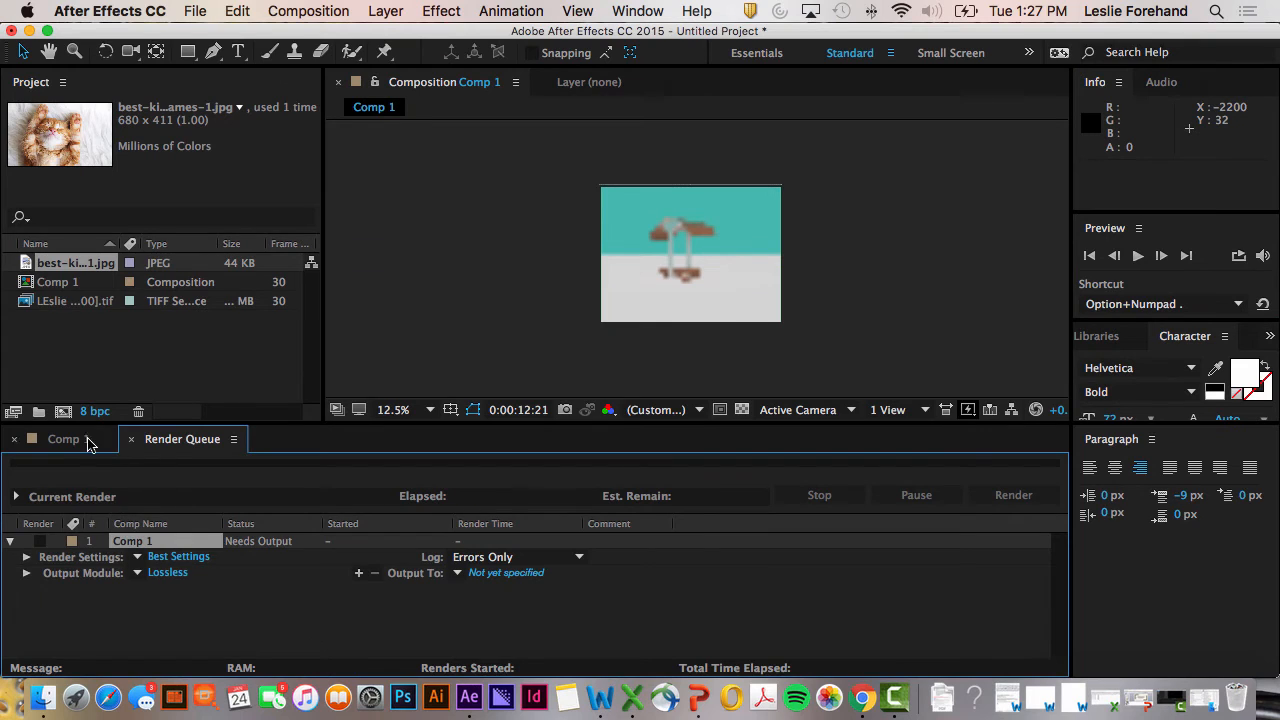
{"action": "left_click", "coordinate": [75, 443]}
{"action": "left_click", "coordinate": [170, 441]}
{"action": "left_click", "coordinate": [68, 443]}
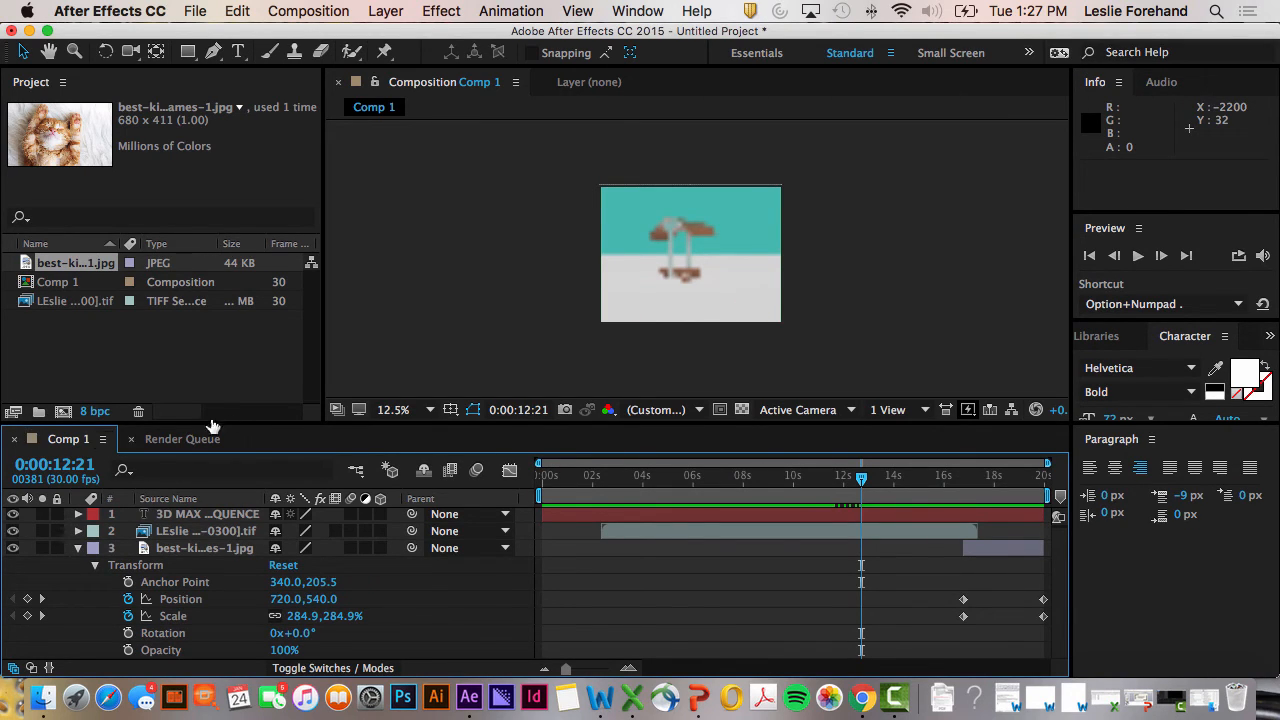
{"action": "left_click", "coordinate": [183, 439]}
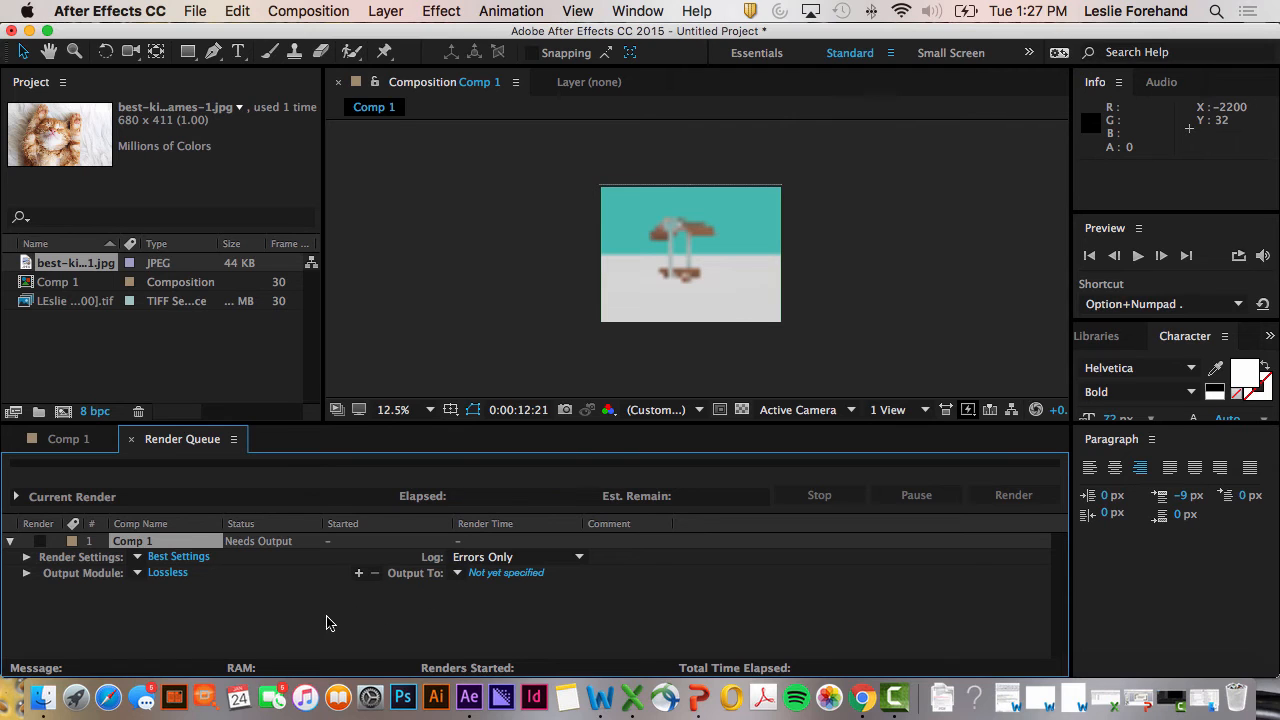
{"action": "left_click", "coordinate": [178, 557]}
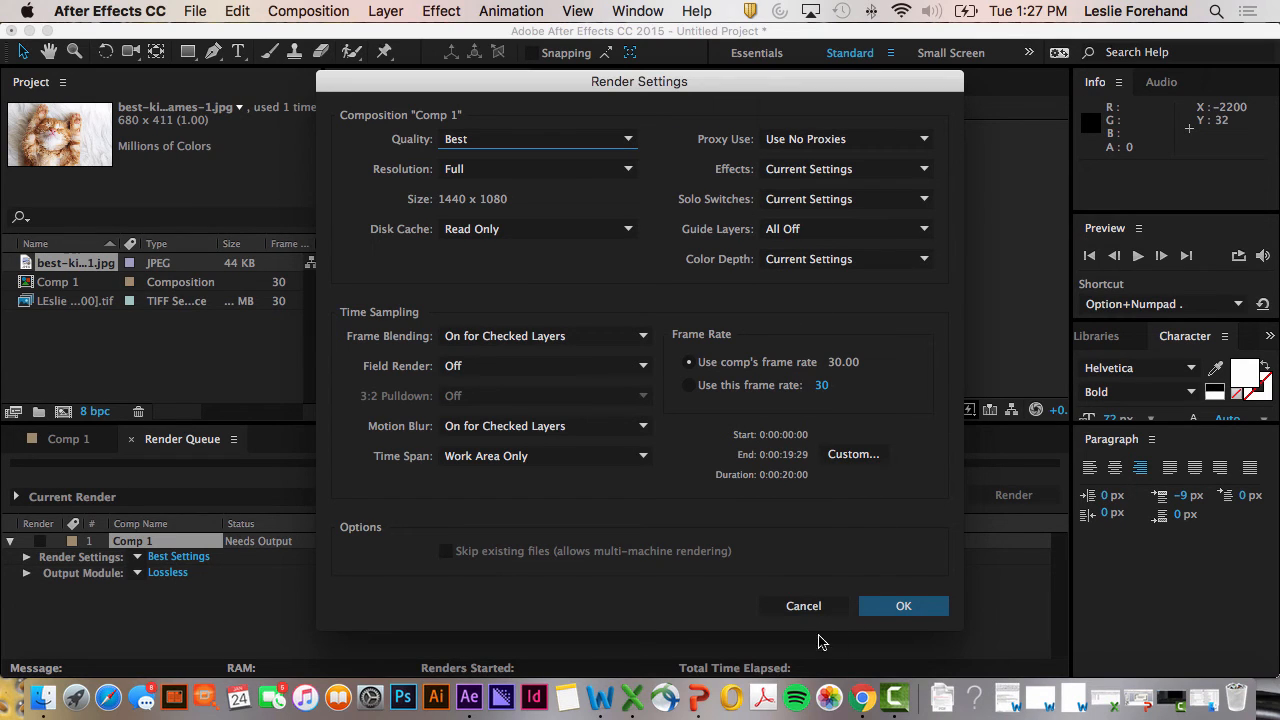
{"action": "left_click", "coordinate": [805, 606]}
- Set the QuickTime video codec to H.264 in the output module's video format options
{"action": "left_click", "coordinate": [167, 572]}
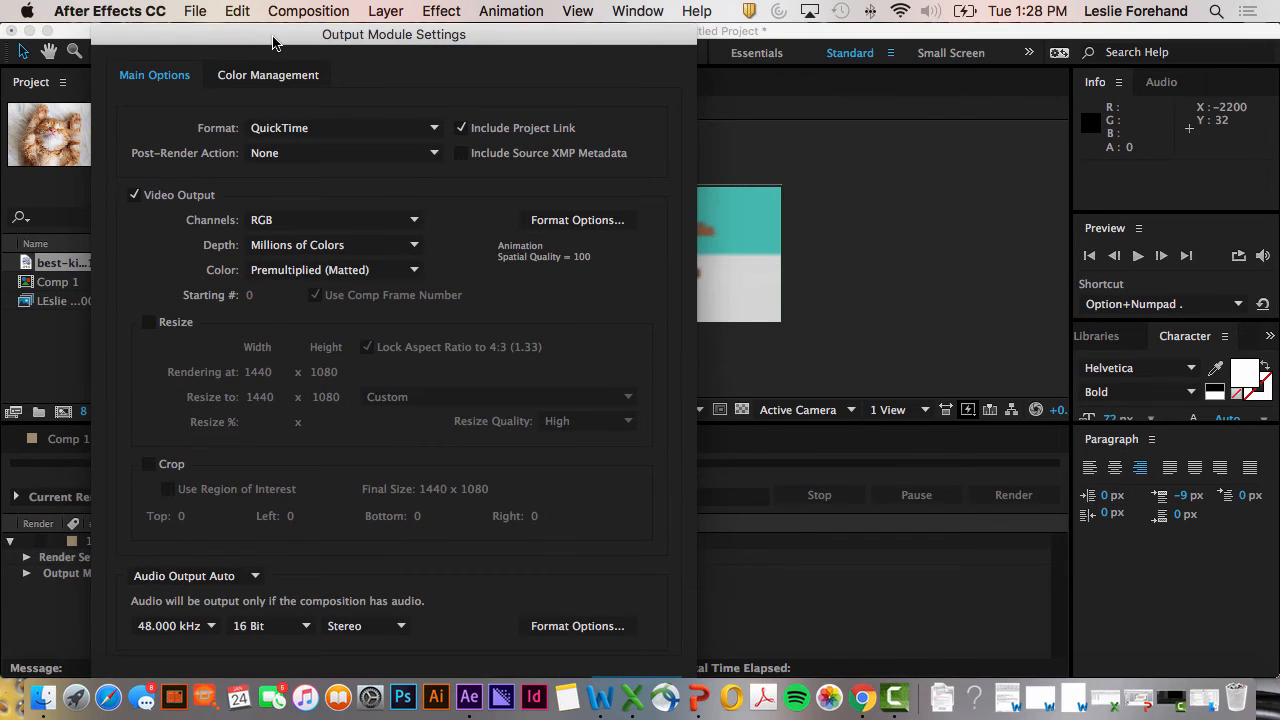
{"action": "left_click_drag", "start_coordinate": [289, 38], "coordinate": [436, 46]}
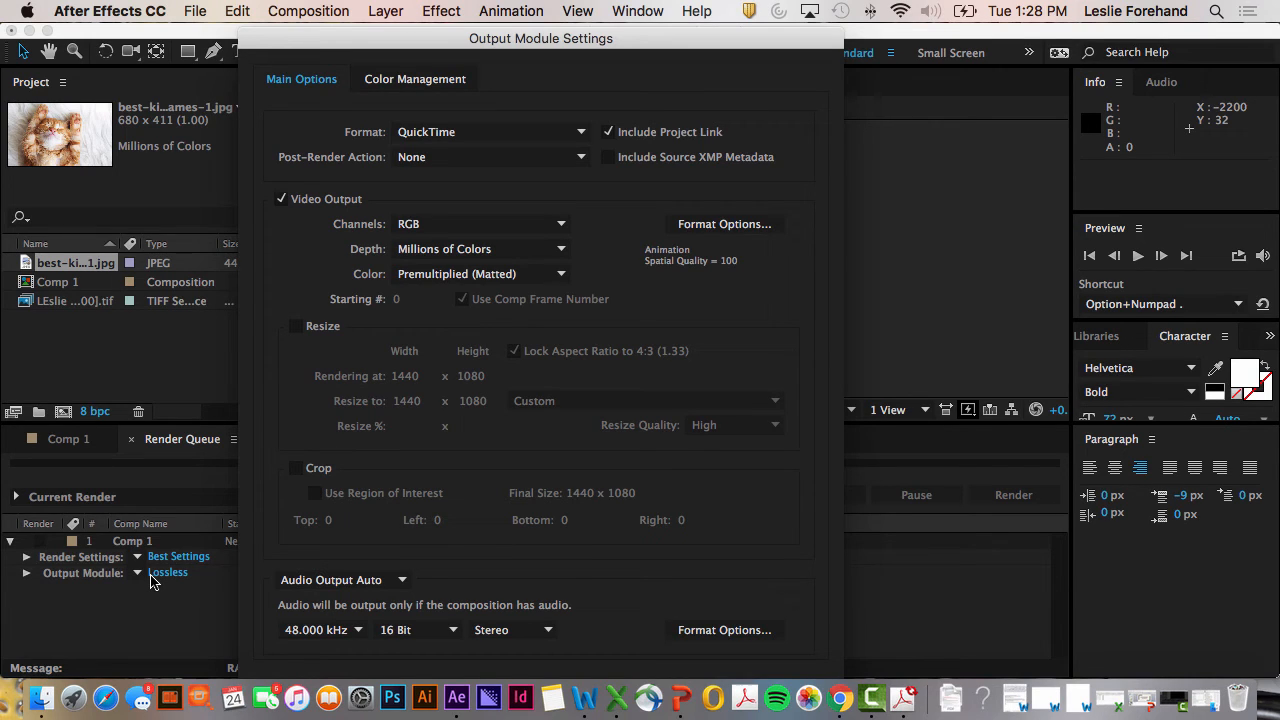
{"action": "left_click", "coordinate": [695, 226]}
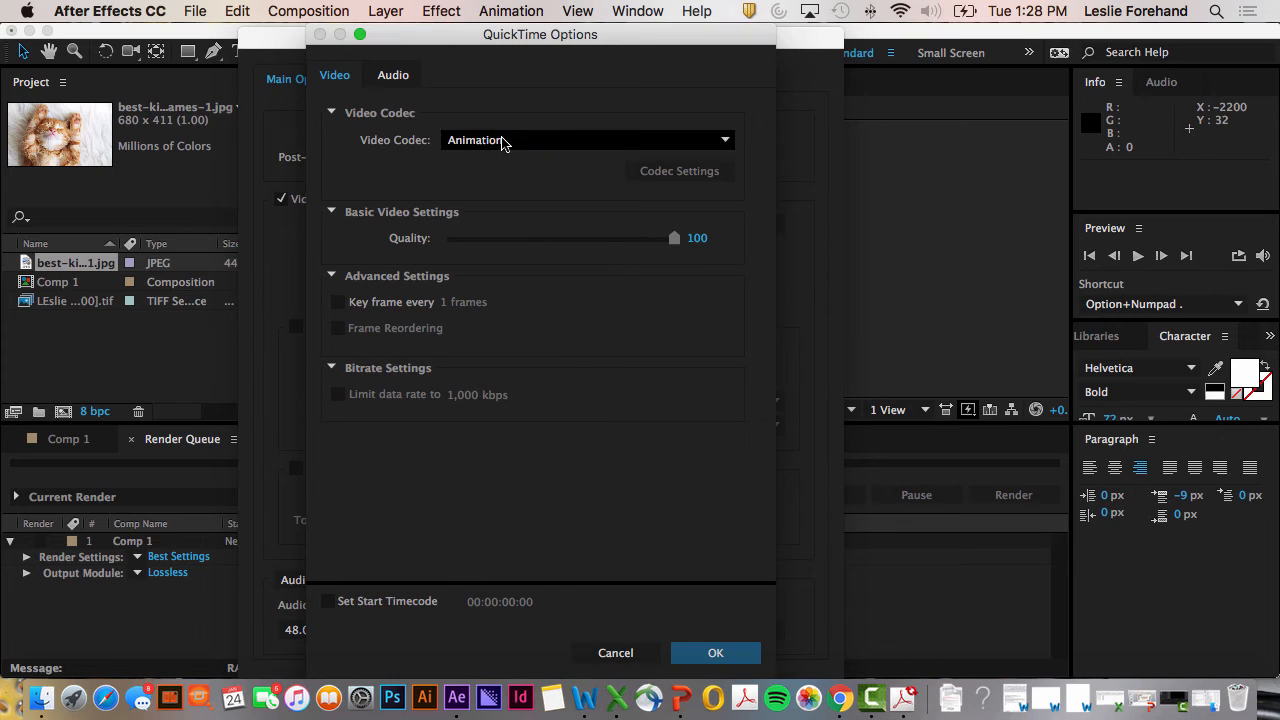
{"action": "left_click", "coordinate": [503, 143]}
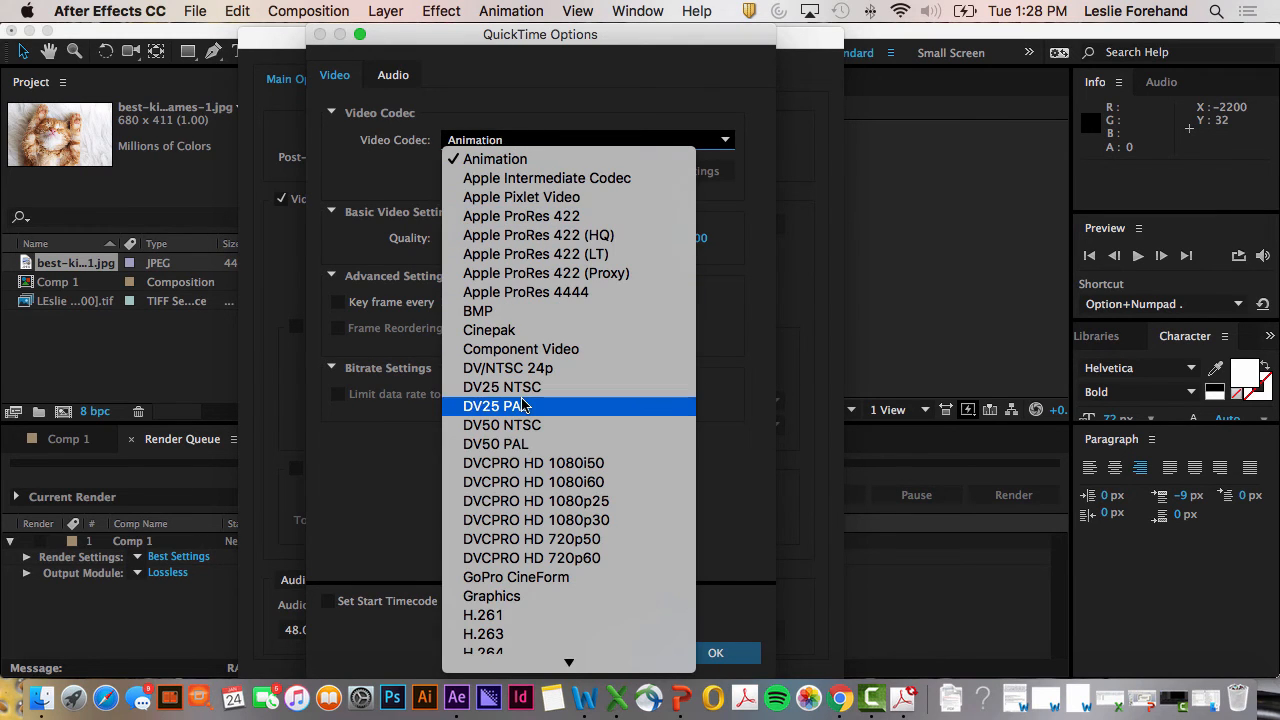
{"action": "scroll", "coordinate": [500, 520], "scroll_direction": "down", "scroll_amount": 1}
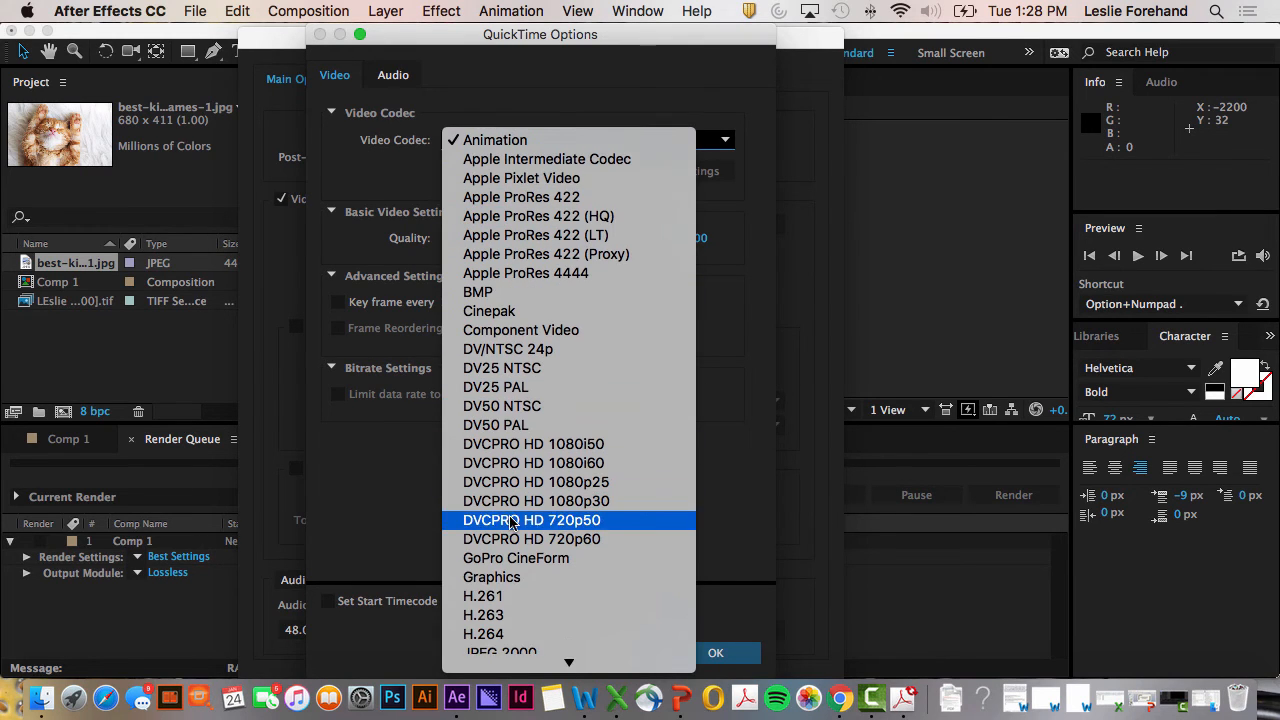
{"action": "left_click", "coordinate": [488, 635]}
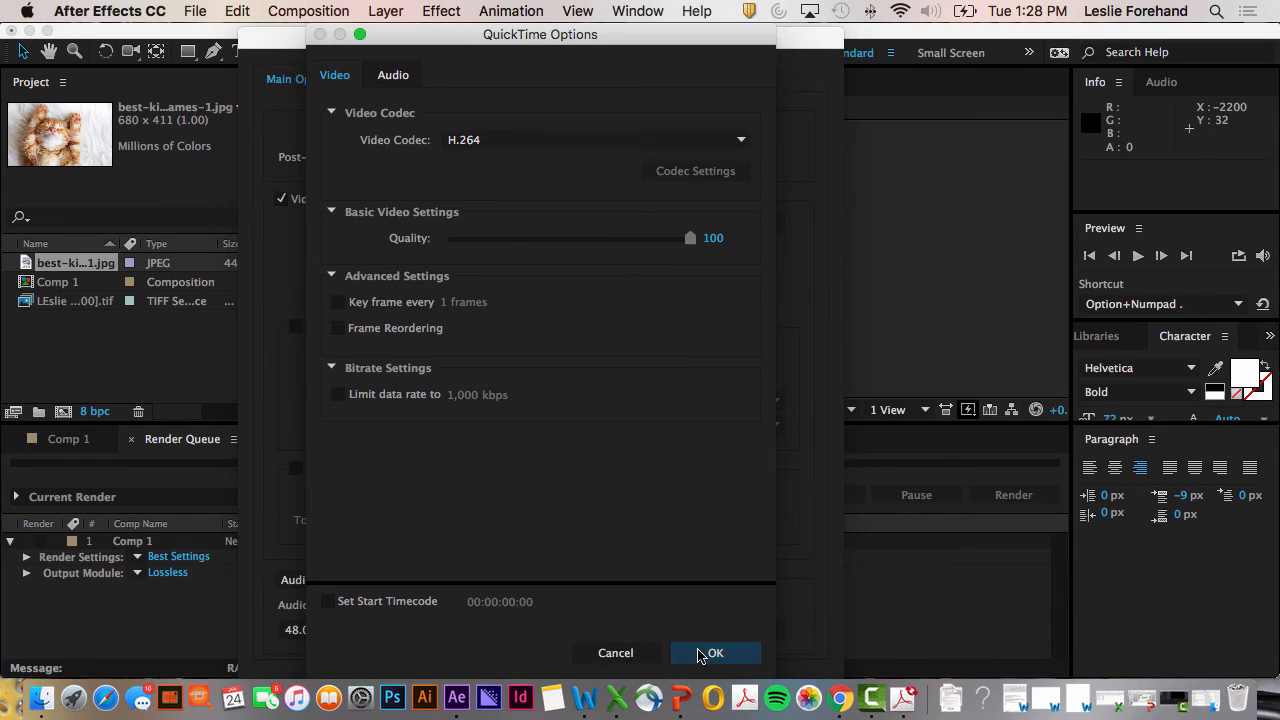
{"action": "left_click", "coordinate": [713, 653]}
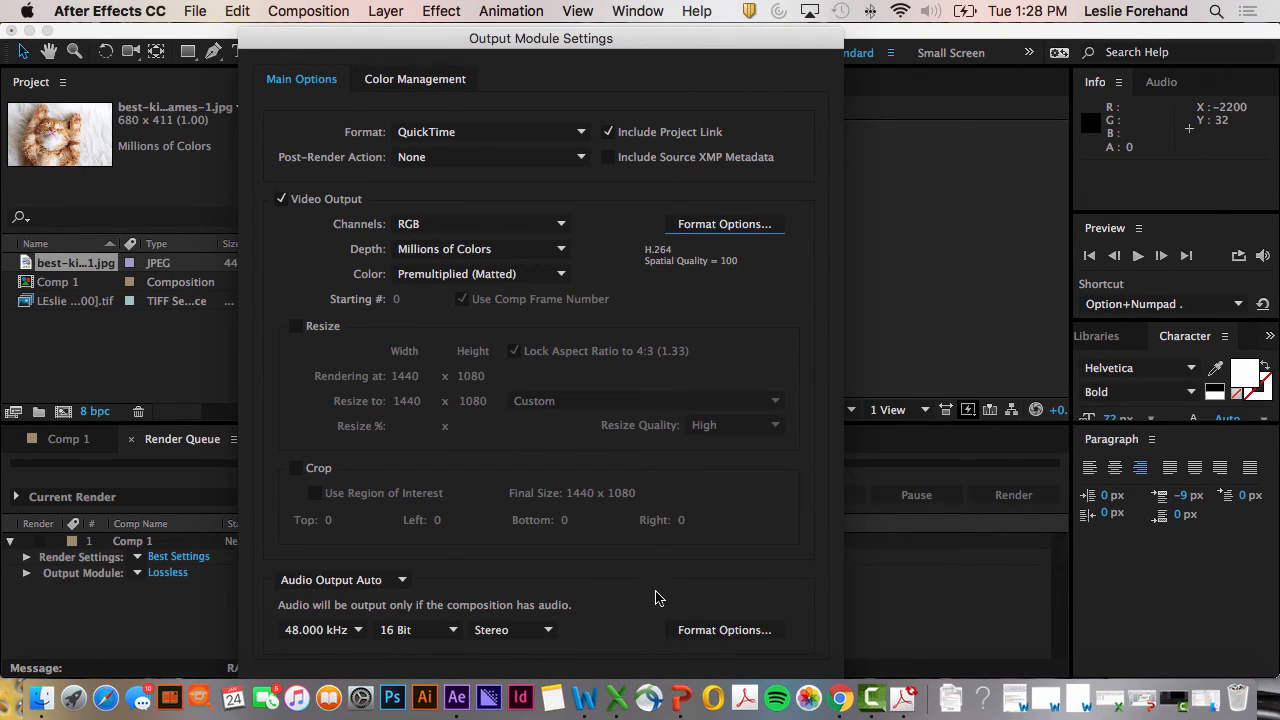
- Turn audio output off in the output module settings and accept them
{"action": "left_click", "coordinate": [381, 586]}
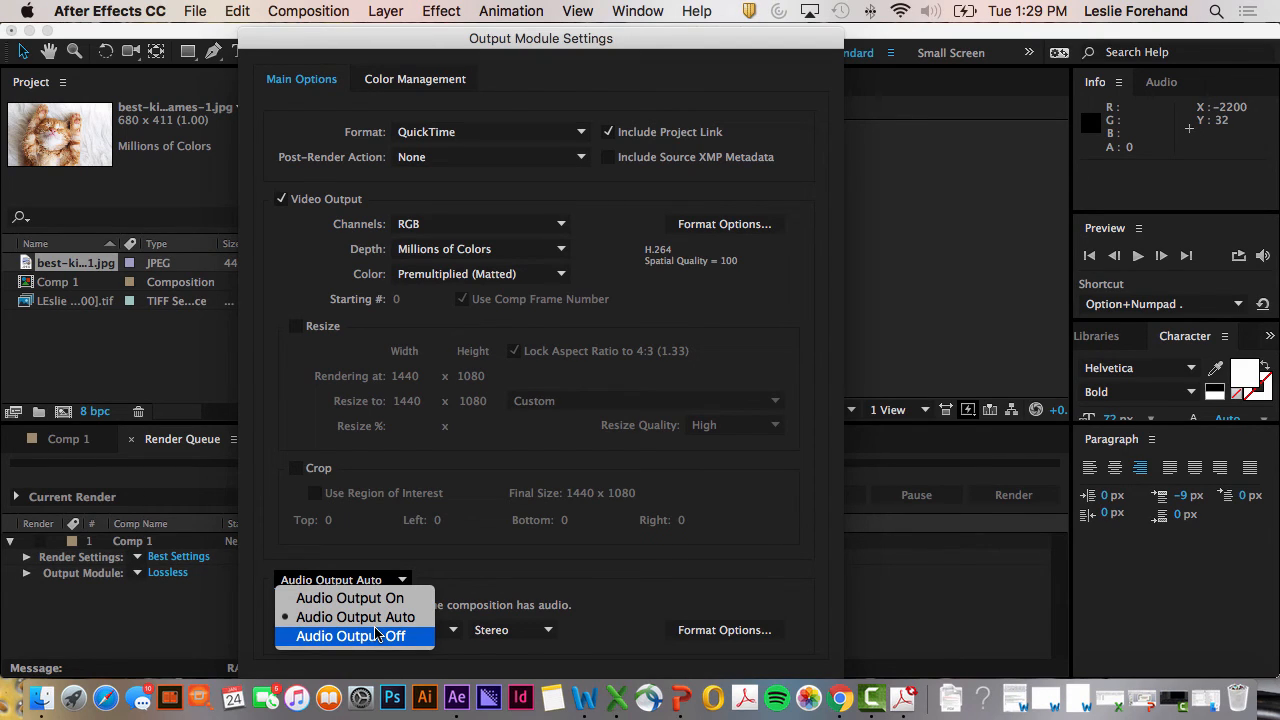
{"action": "left_click", "coordinate": [732, 562]}
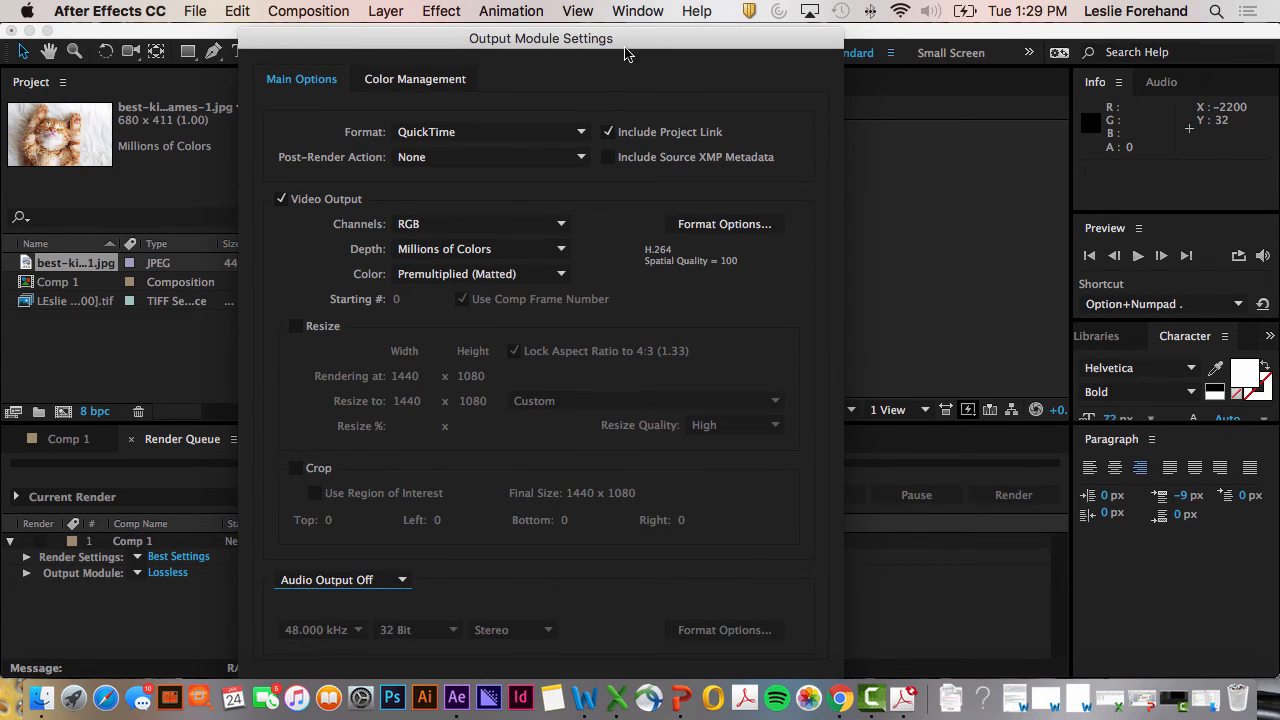
{"action": "left_click_drag", "start_coordinate": [605, 41], "coordinate": [430, 39]}
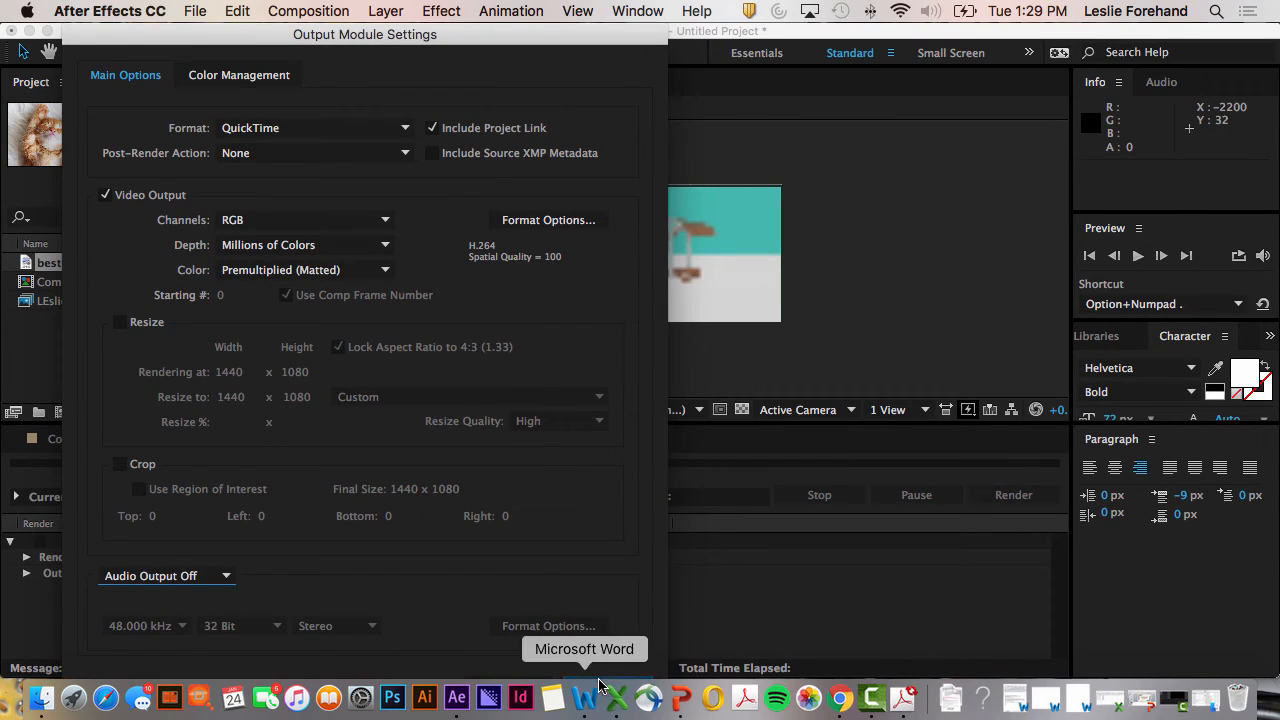
{"action": "key", "text": "Return"}
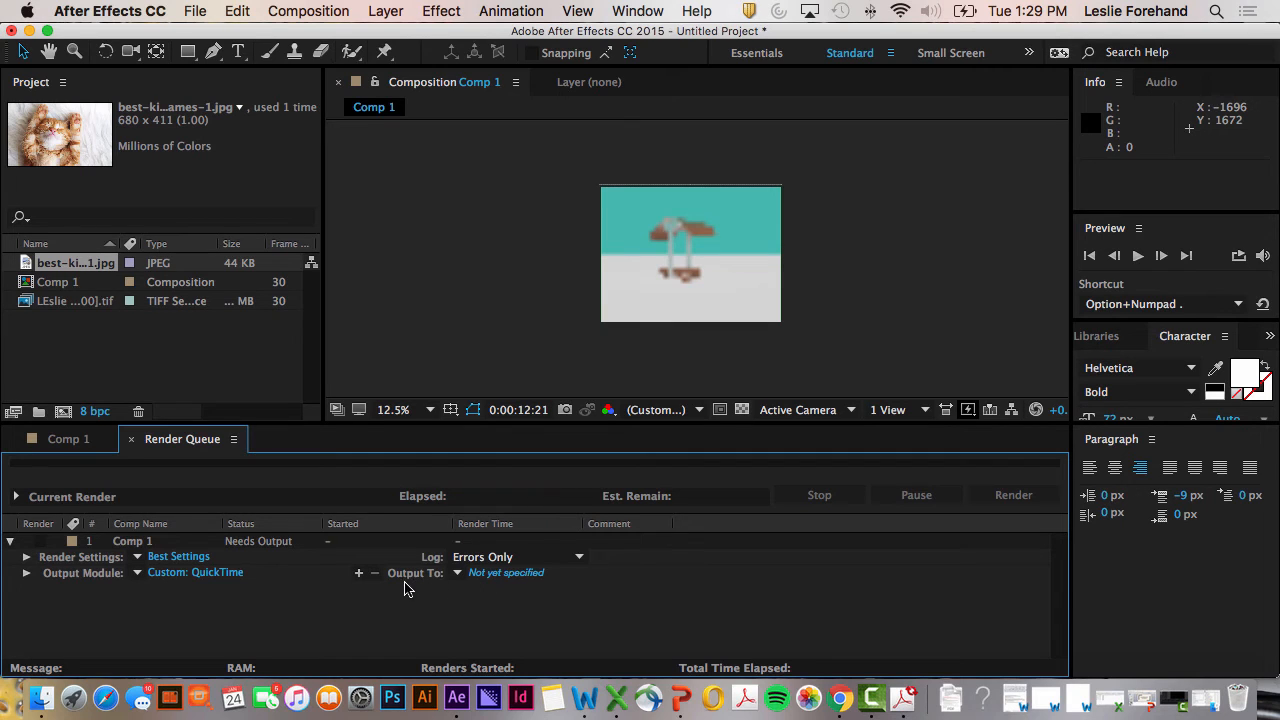
- Name the output movie "436 movie", save it in a subfolder named 436 on the Desktop, and render the queued composition
{"action": "left_click", "coordinate": [490, 575]}
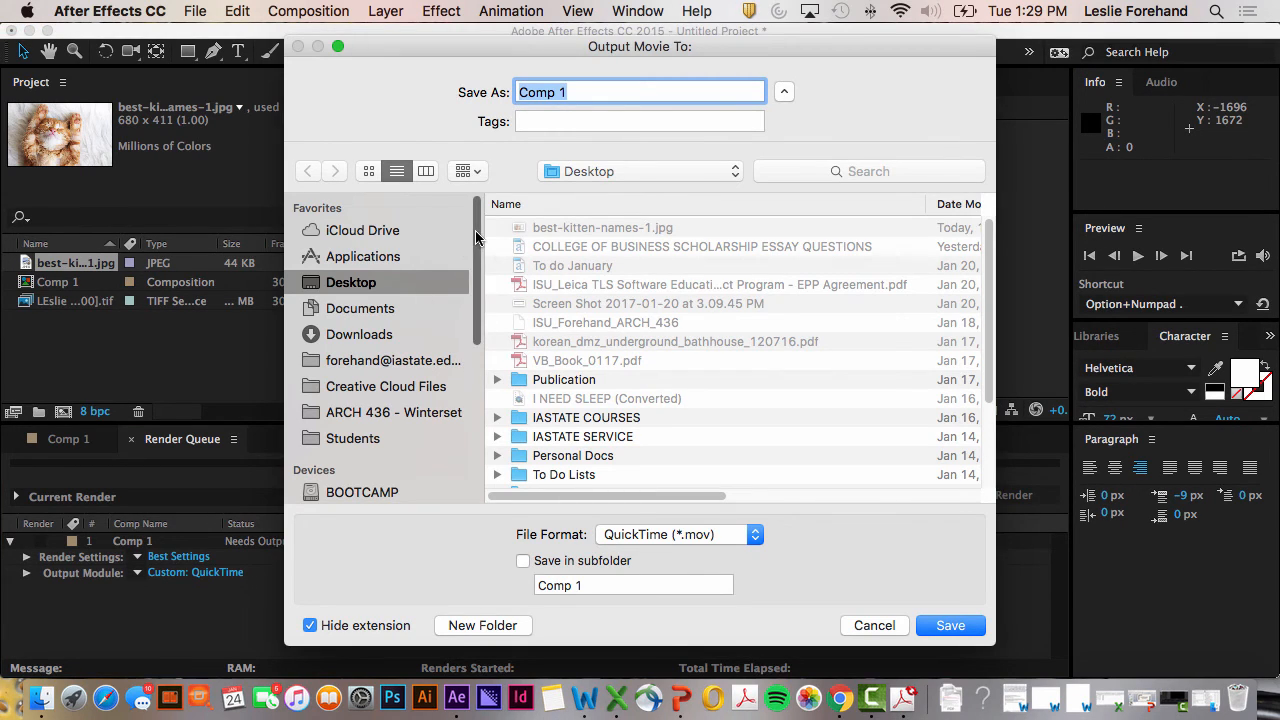
{"action": "type", "text": "43"}
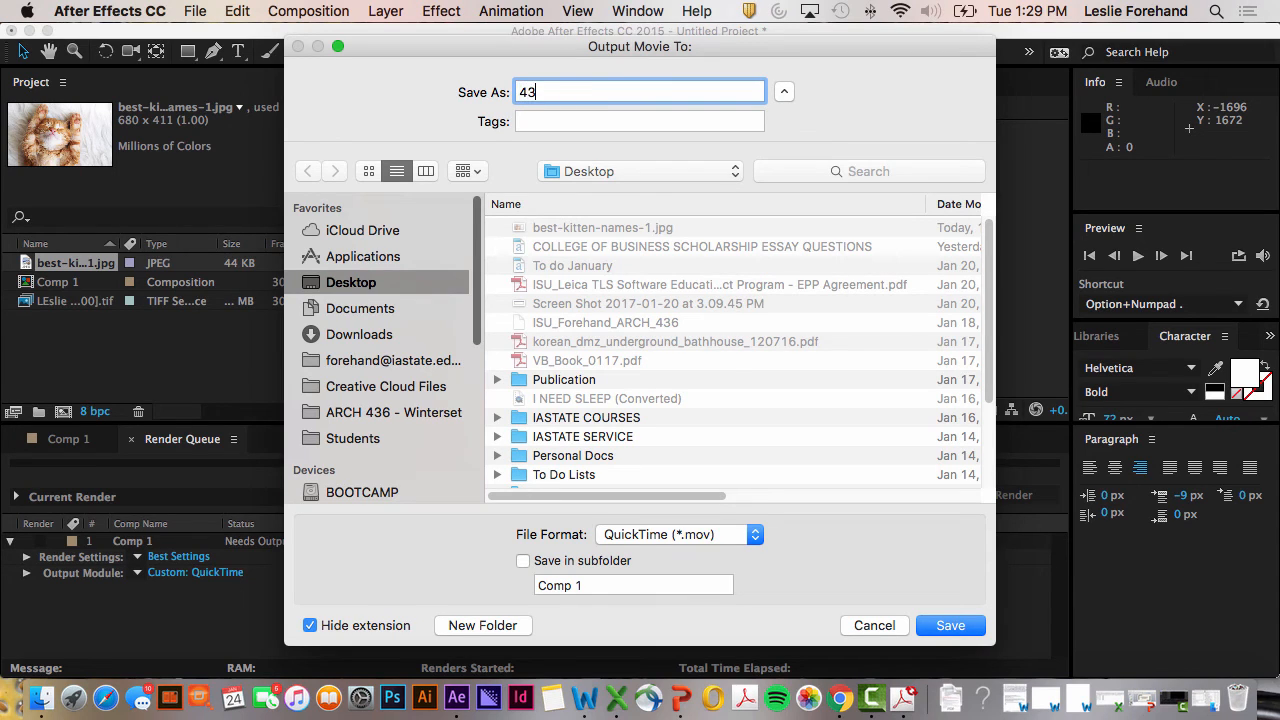
{"action": "type", "text": "6 movie"}
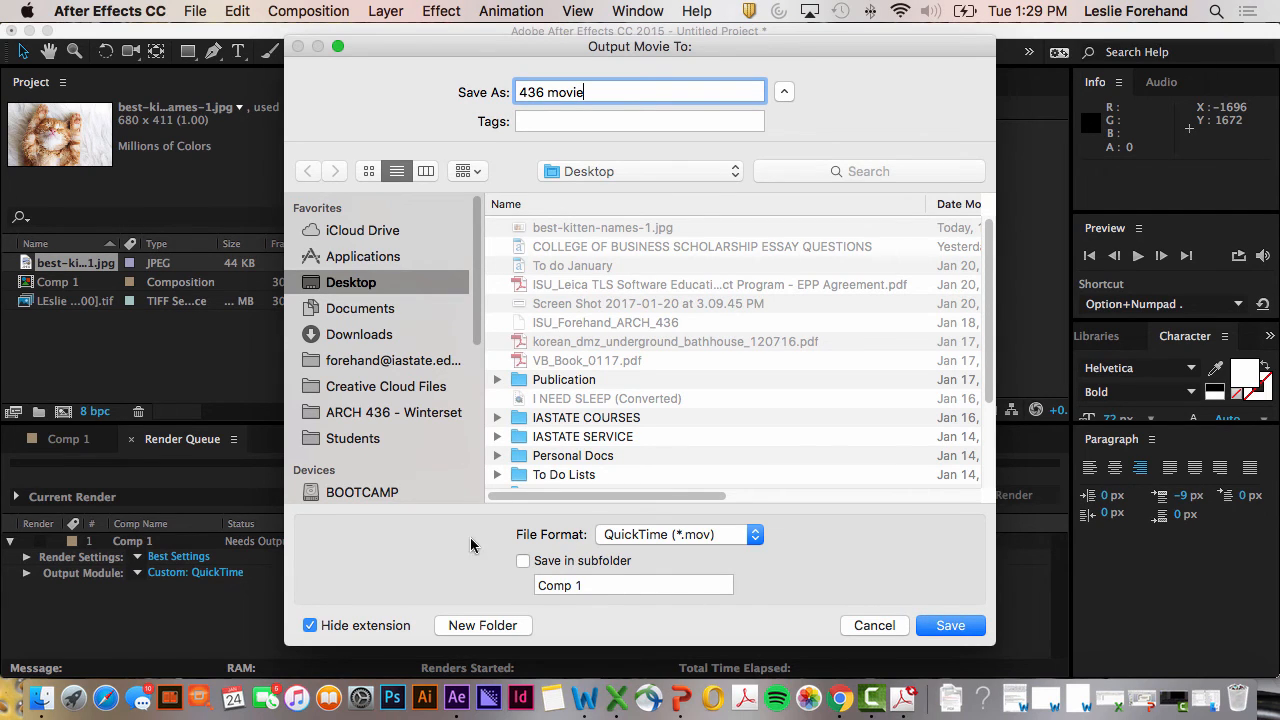
{"action": "left_click", "coordinate": [592, 580]}
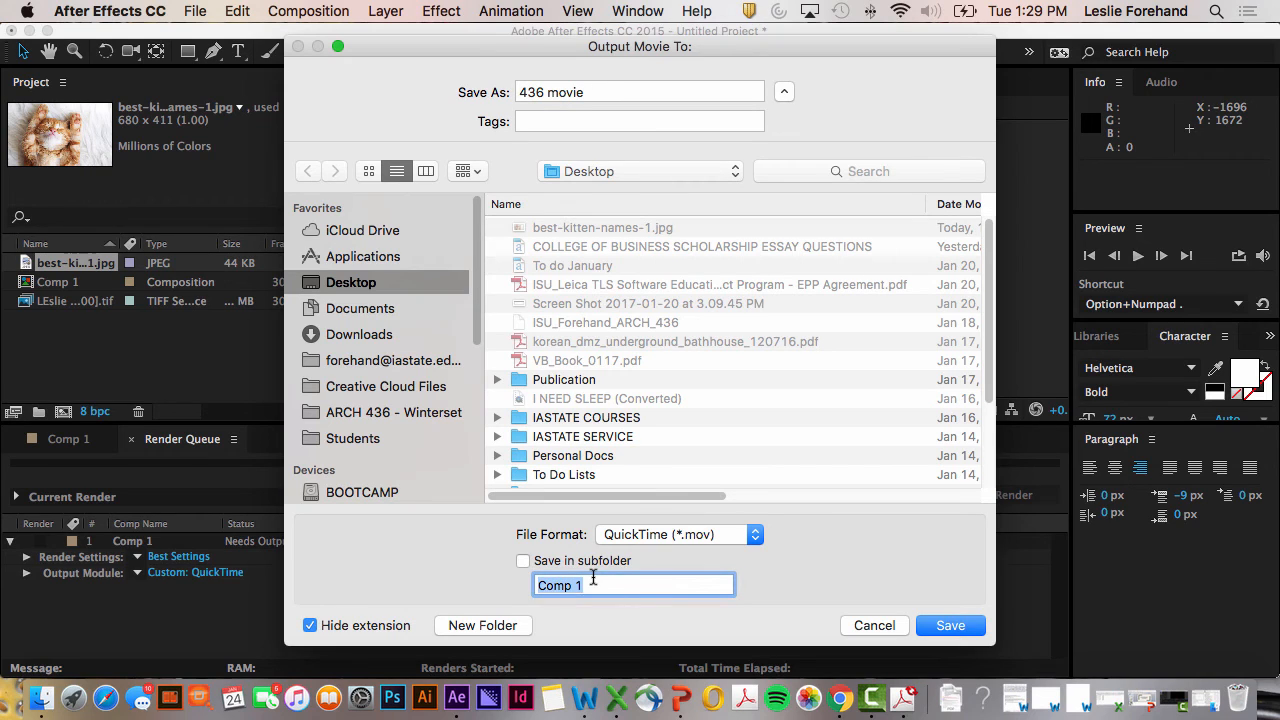
{"action": "type", "text": "436"}
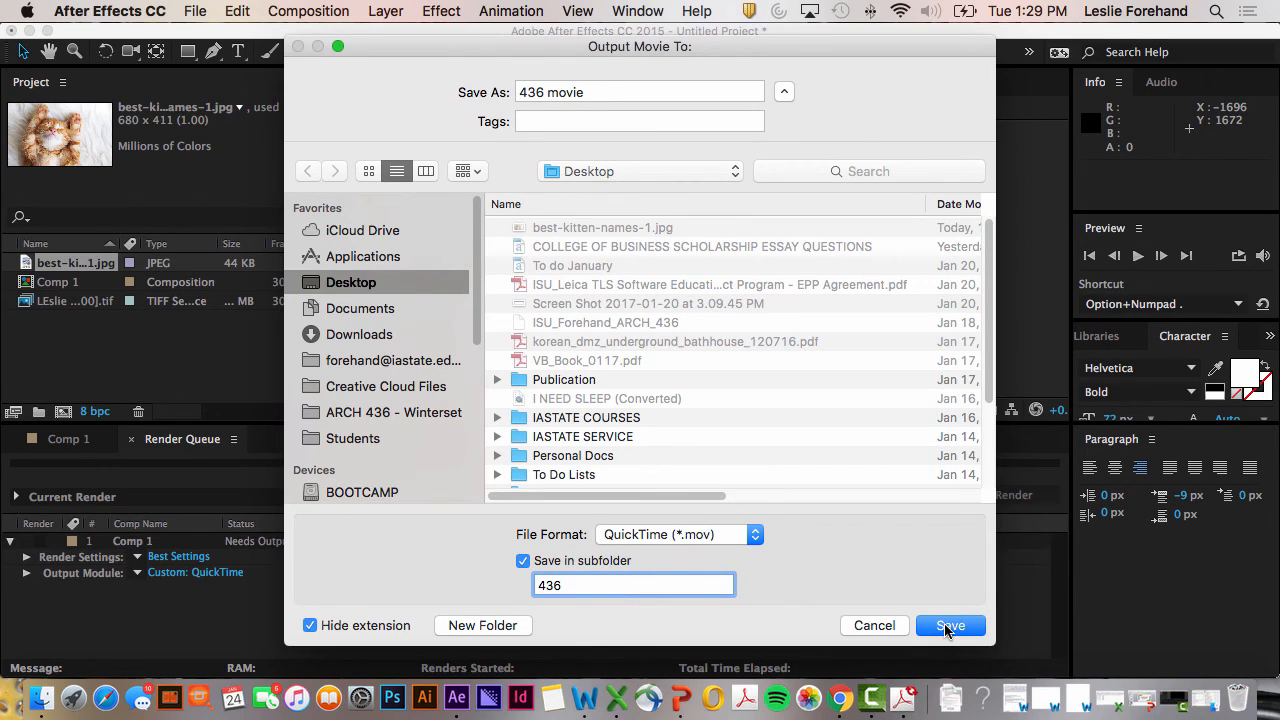
{"action": "left_click", "coordinate": [946, 626]}
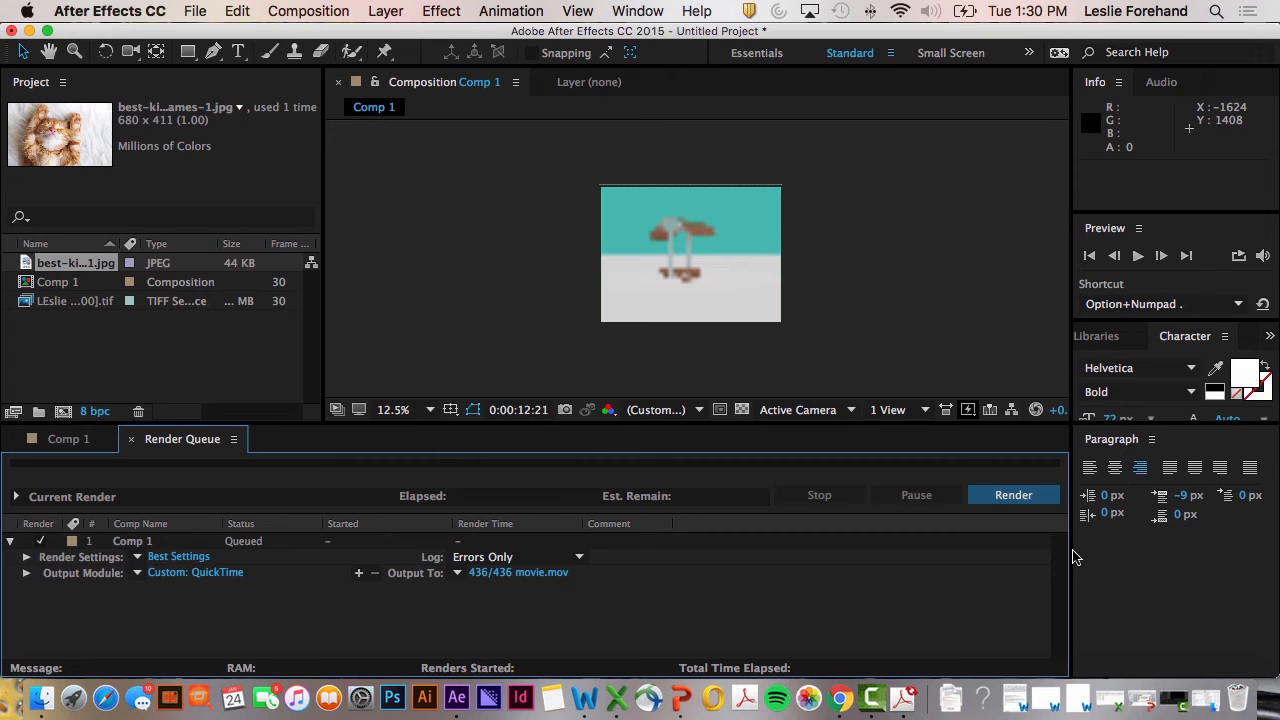
{"action": "left_click", "coordinate": [1000, 495]}
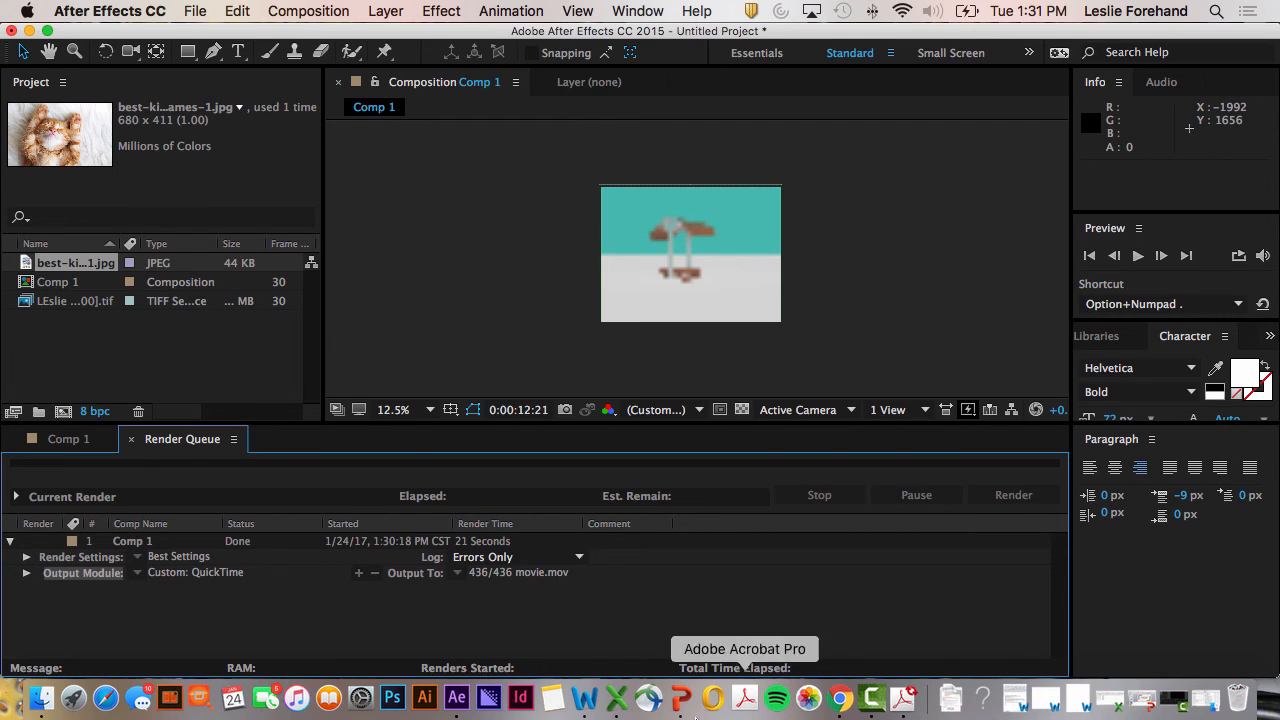
- In Finder, open 436 movie.mov from the Desktop's 436 folder, play part of it to check the render, and close it
{"action": "left_click", "coordinate": [41, 699]}
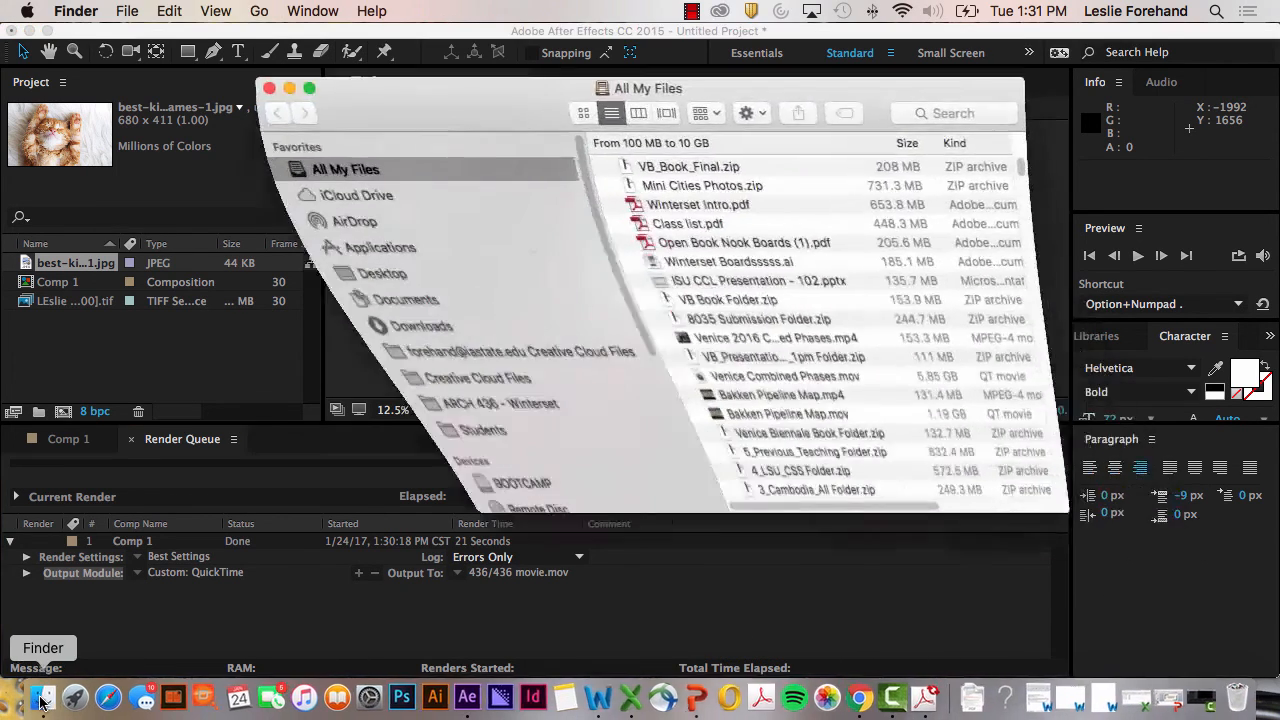
{"action": "left_click", "coordinate": [324, 274]}
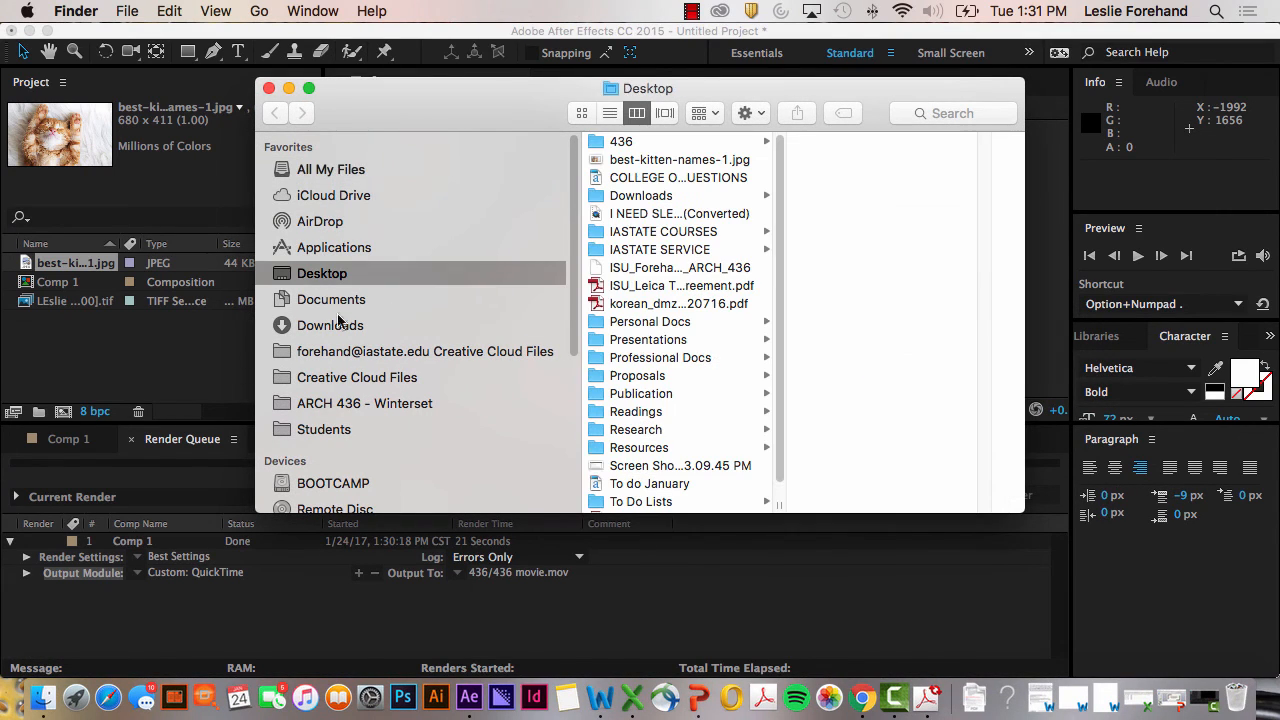
{"action": "left_click", "coordinate": [668, 141]}
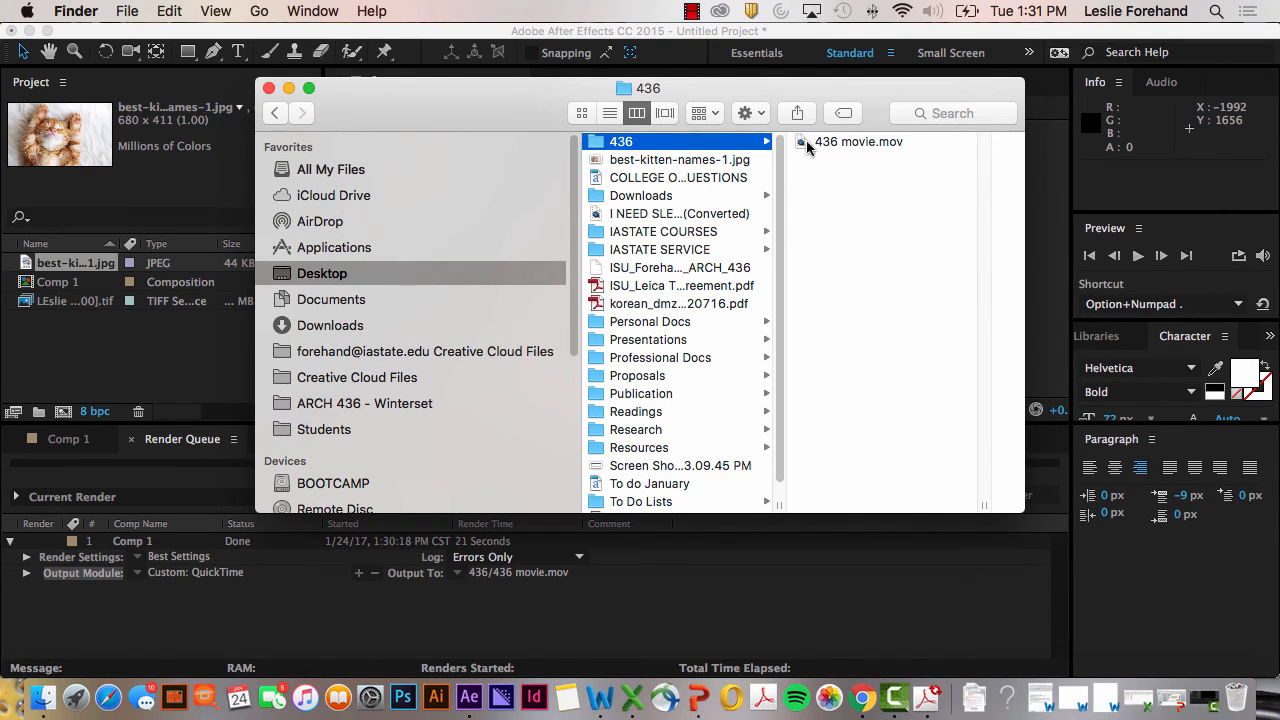
{"action": "left_click", "coordinate": [844, 142]}
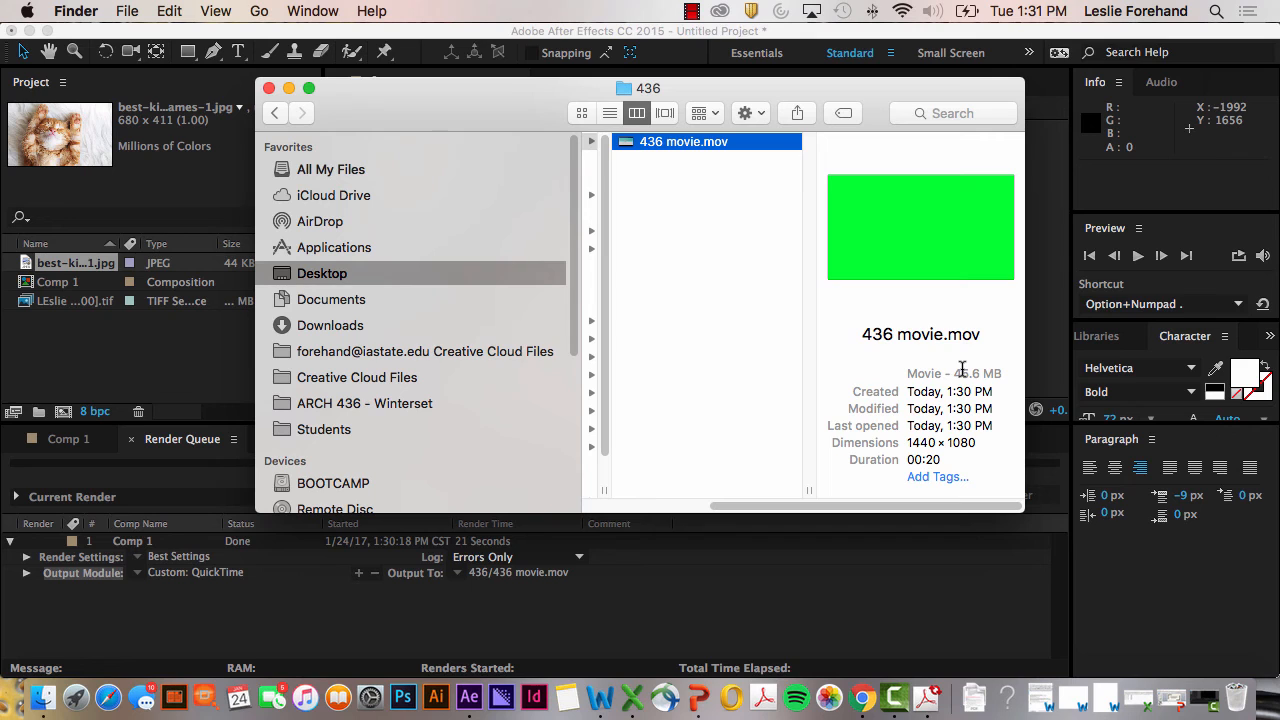
{"action": "double_click", "coordinate": [662, 143]}
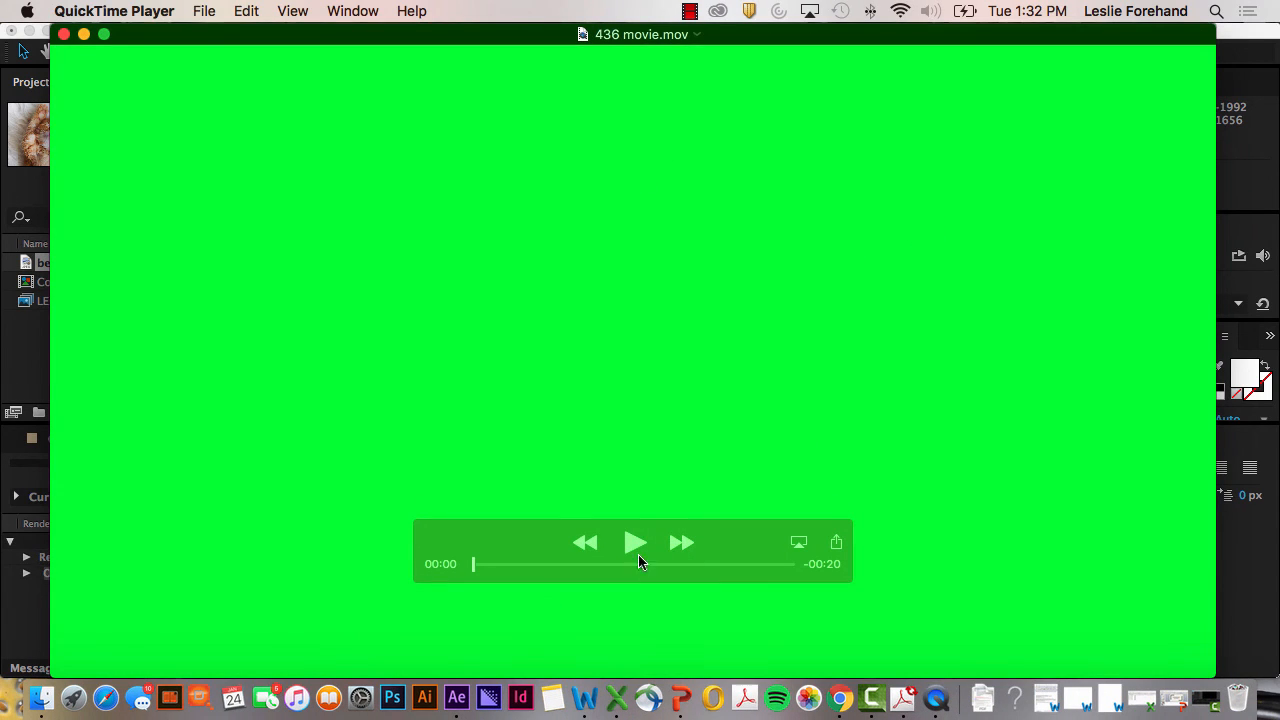
{"action": "left_click", "coordinate": [634, 542]}
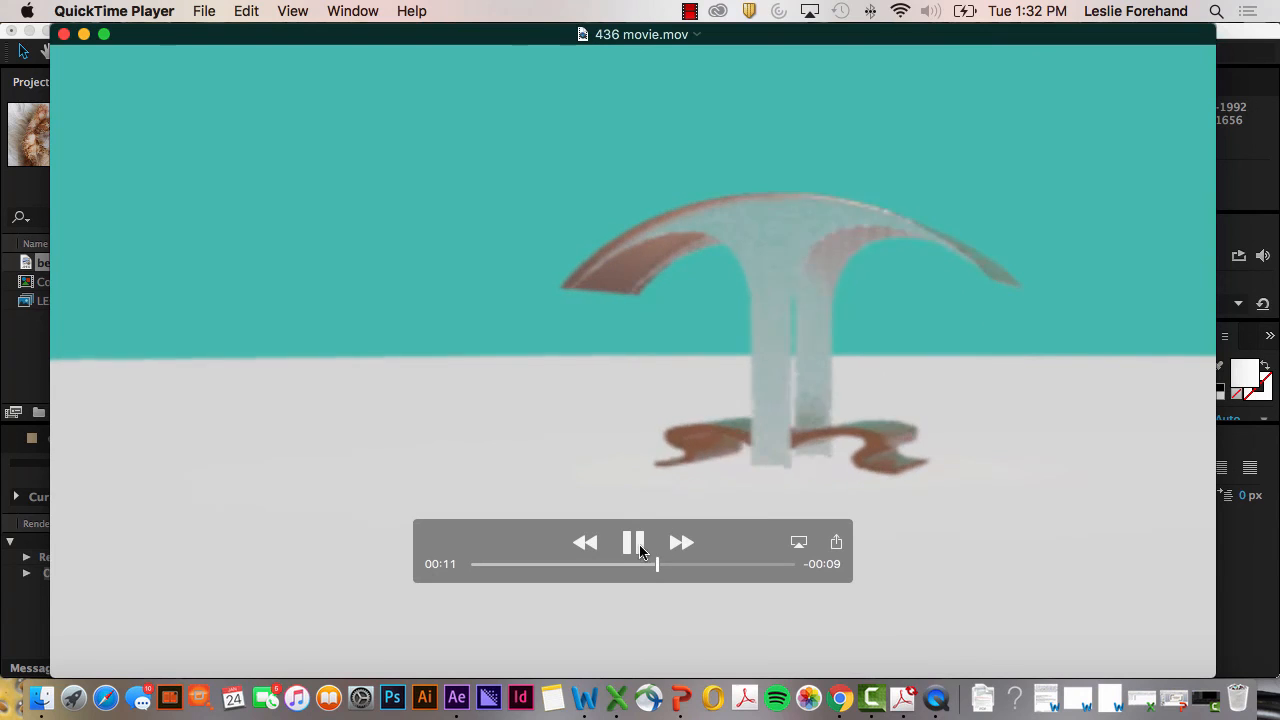
{"action": "left_click", "coordinate": [636, 545]}
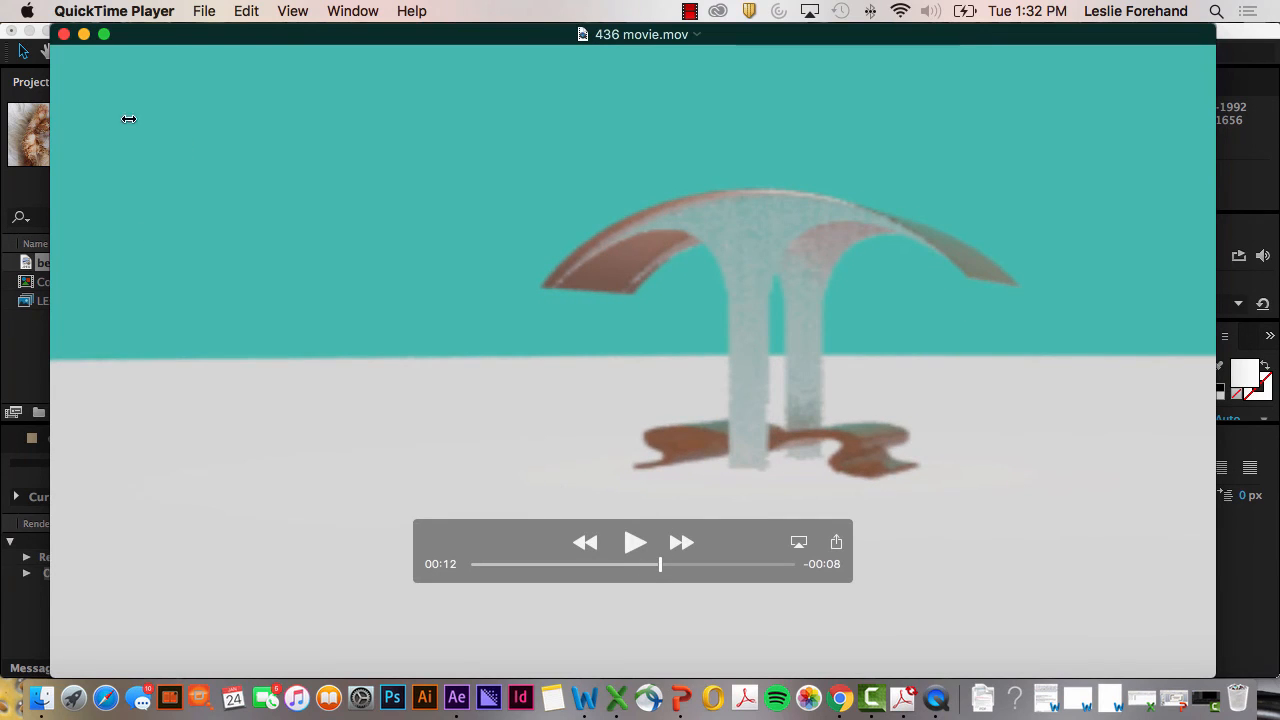
{"action": "left_click", "coordinate": [63, 34]}
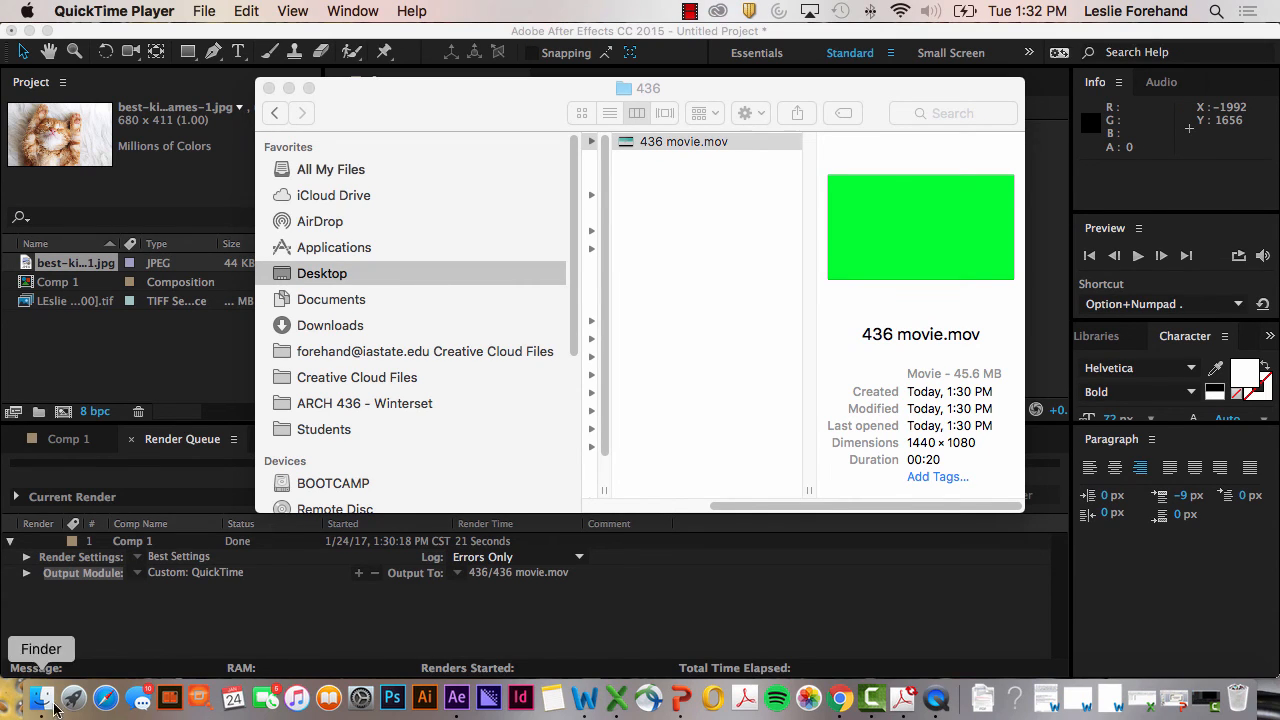
- Search the computer for "media" and launch Adobe Media Encoder CC 2015
{"action": "left_click", "coordinate": [1228, 10]}
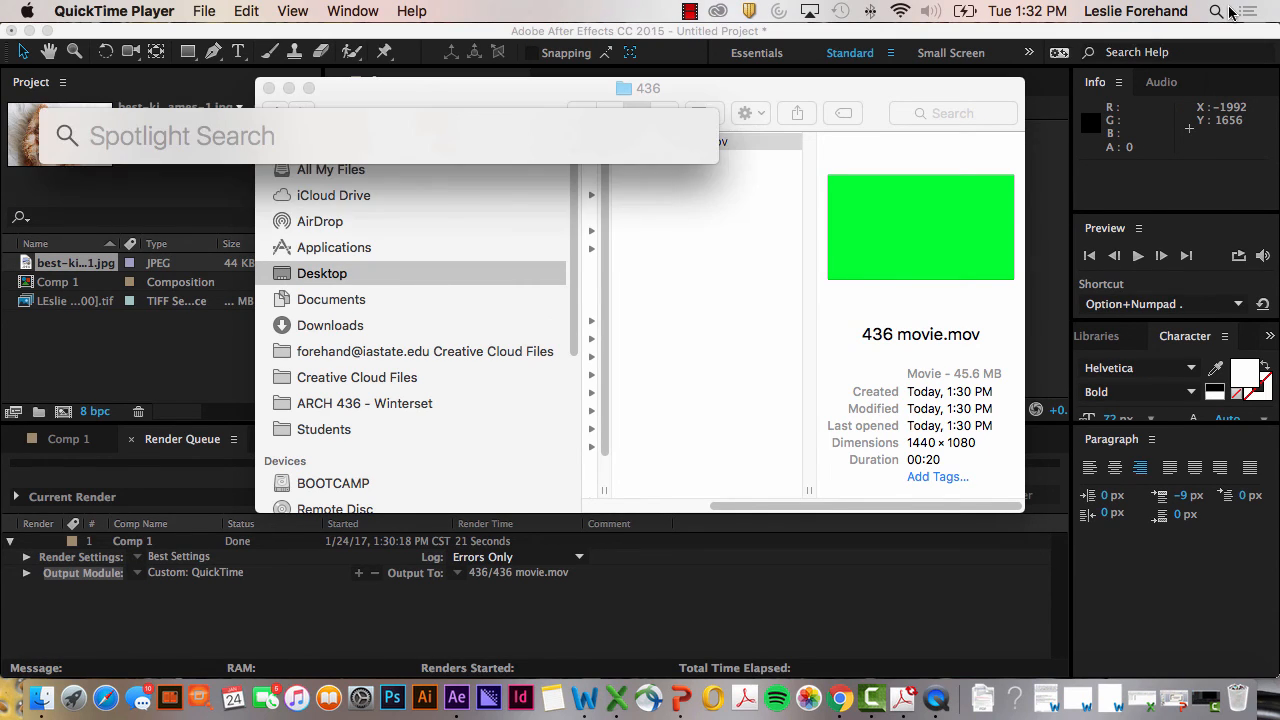
{"action": "type", "text": "media"}
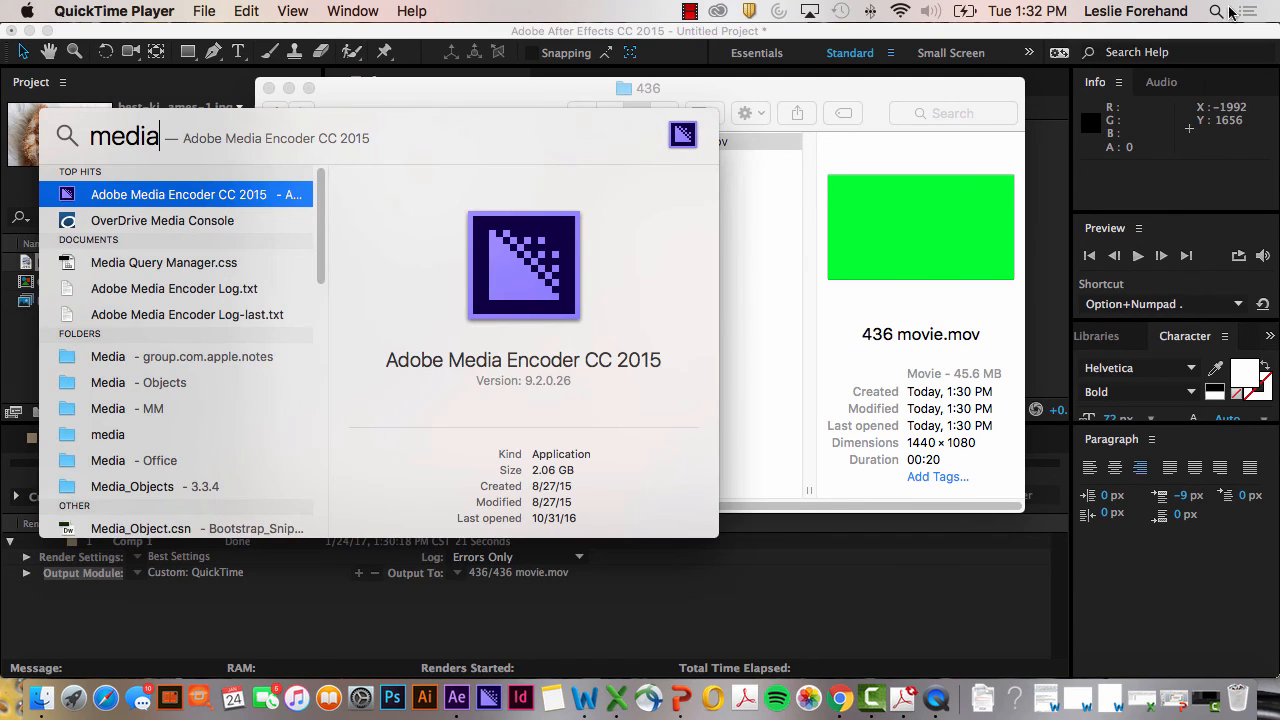
{"action": "key", "text": "super+a"}
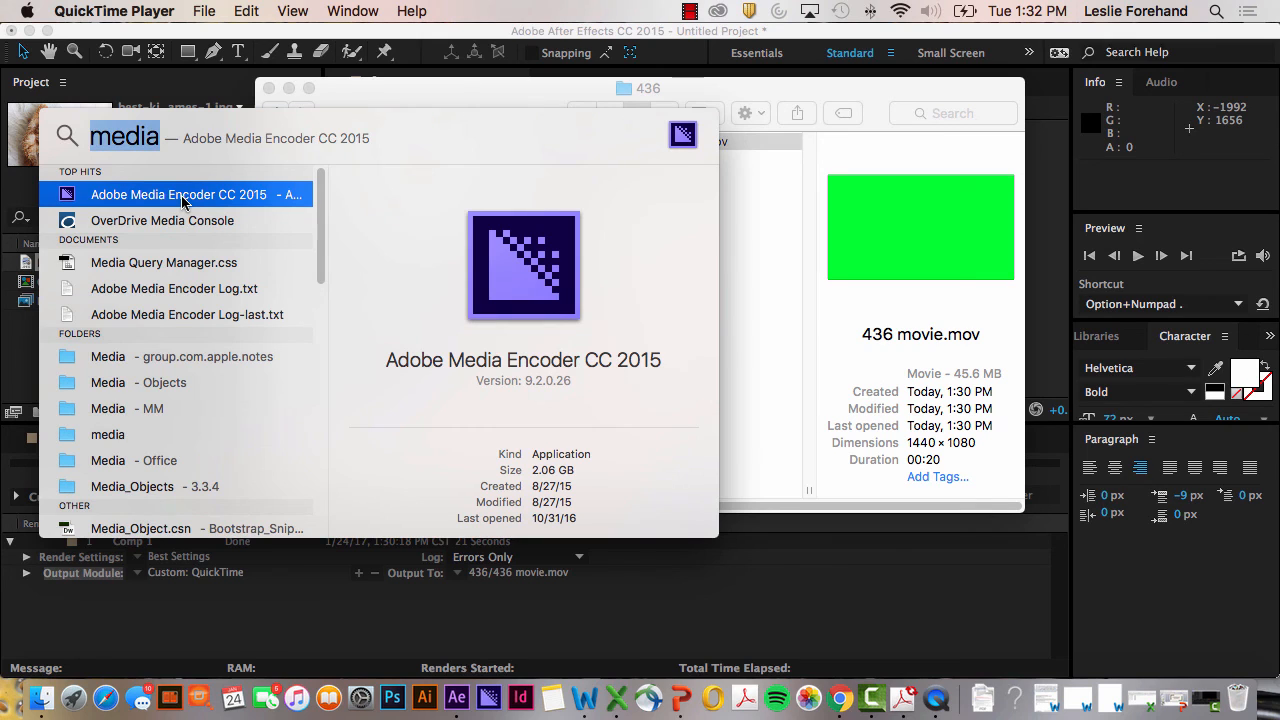
{"action": "double_click", "coordinate": [158, 200]}
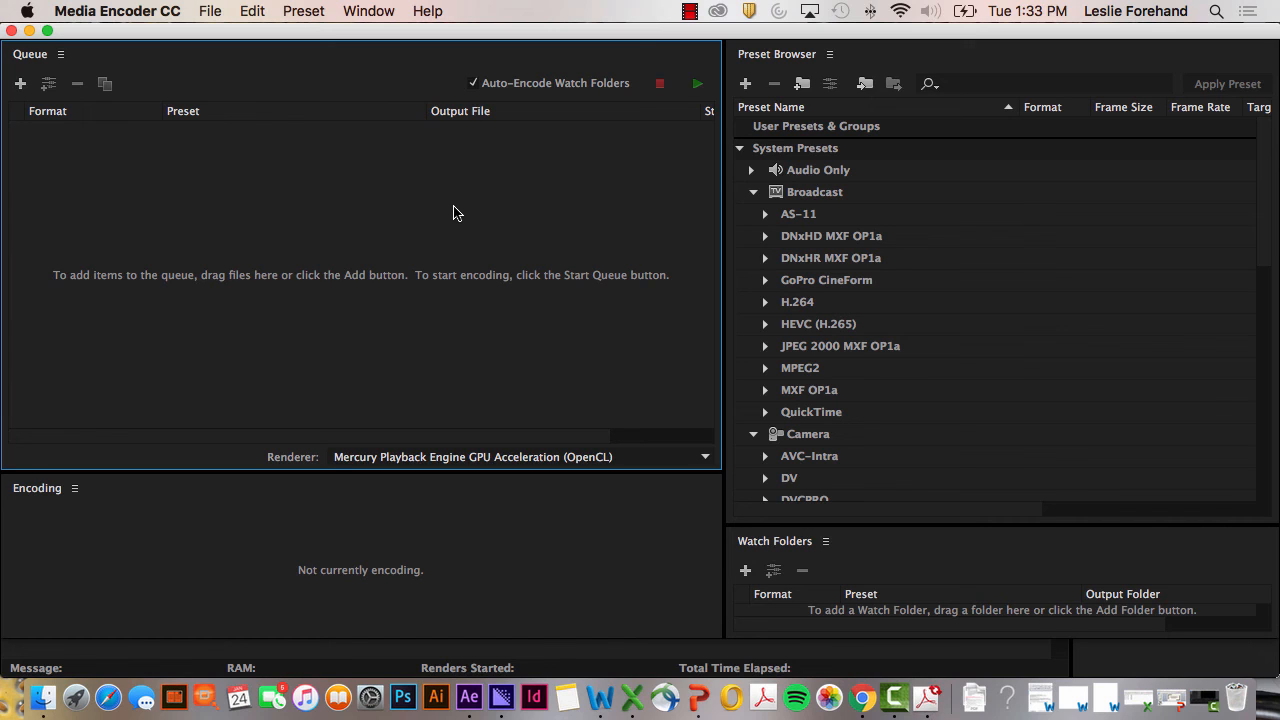
- Add 436 movie.mov from the Desktop's 436 folder to the encoding queue and encode it as H.264 with Match Source – High bitrate
{"action": "left_click", "coordinate": [25, 85]}
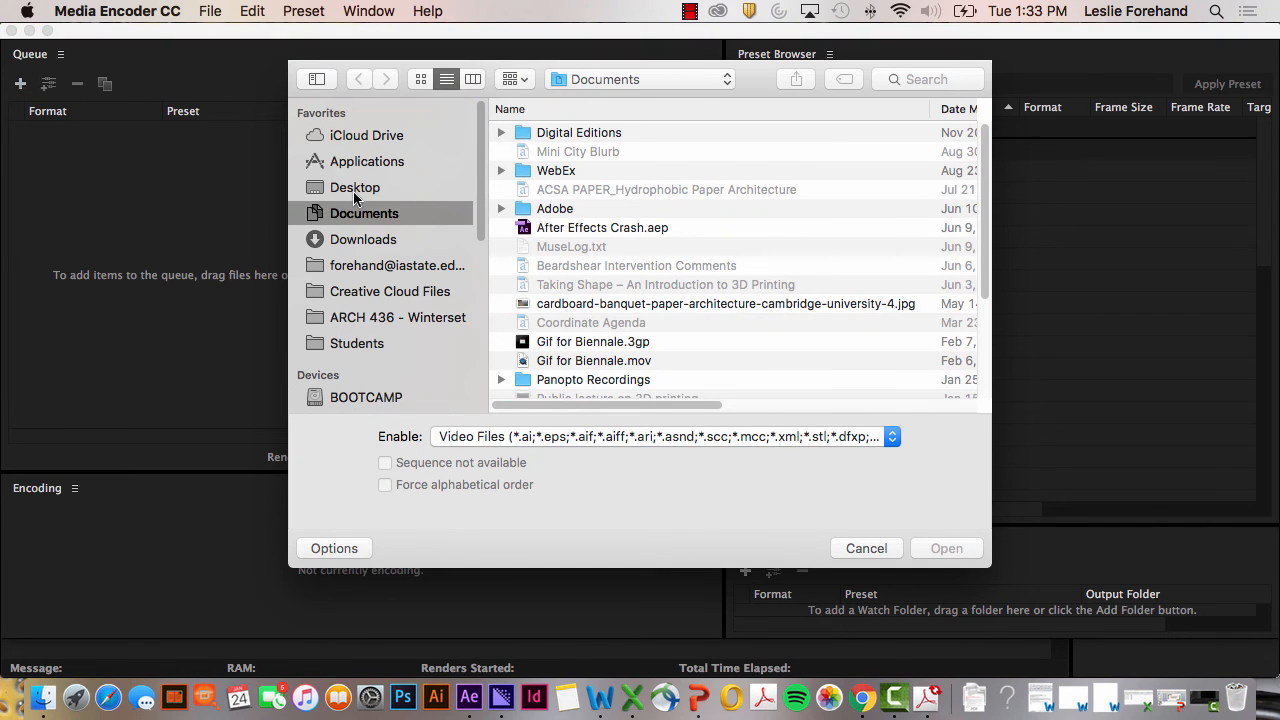
{"action": "left_click", "coordinate": [353, 191]}
{"action": "double_click", "coordinate": [555, 131]}
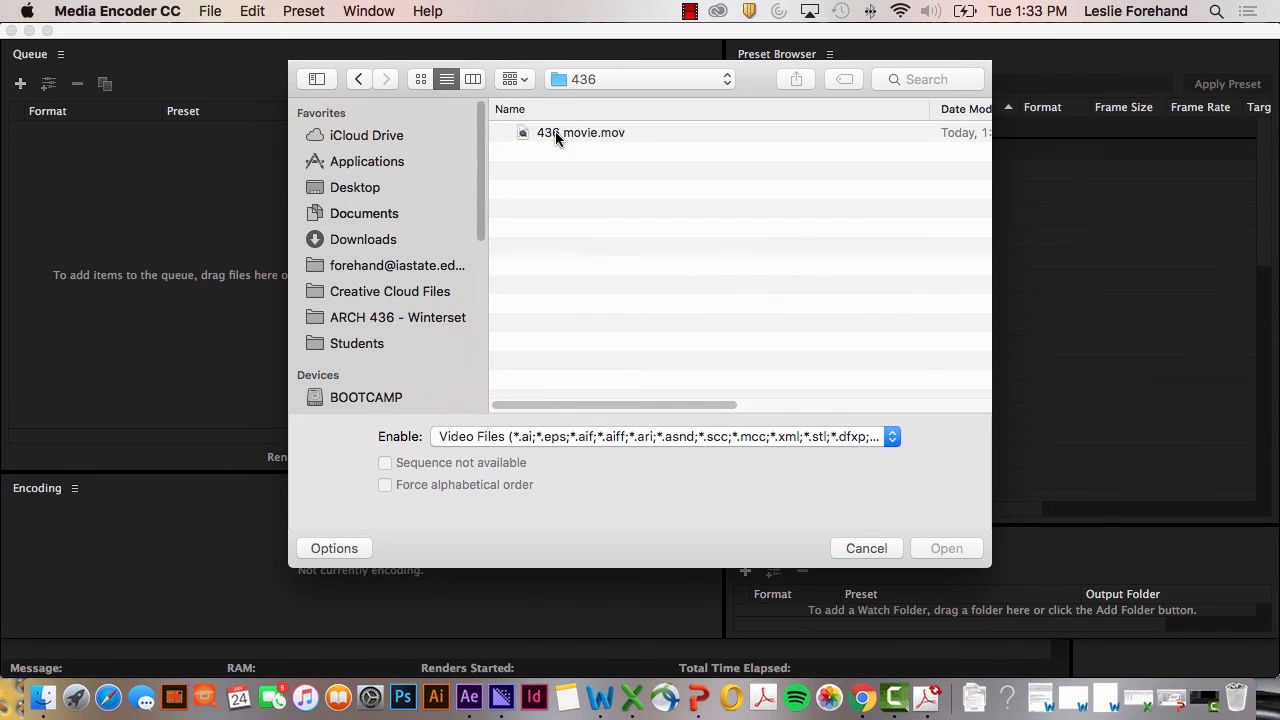
{"action": "left_click", "coordinate": [555, 131]}
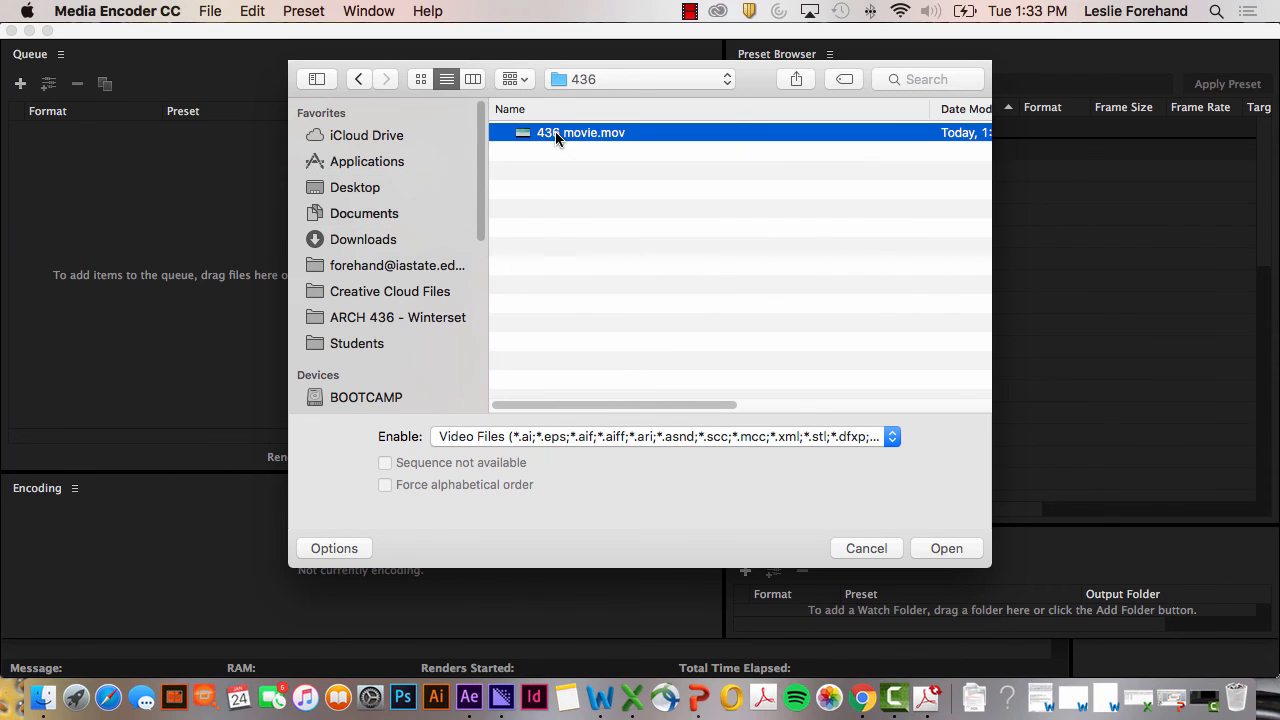
{"action": "left_click", "coordinate": [947, 547]}
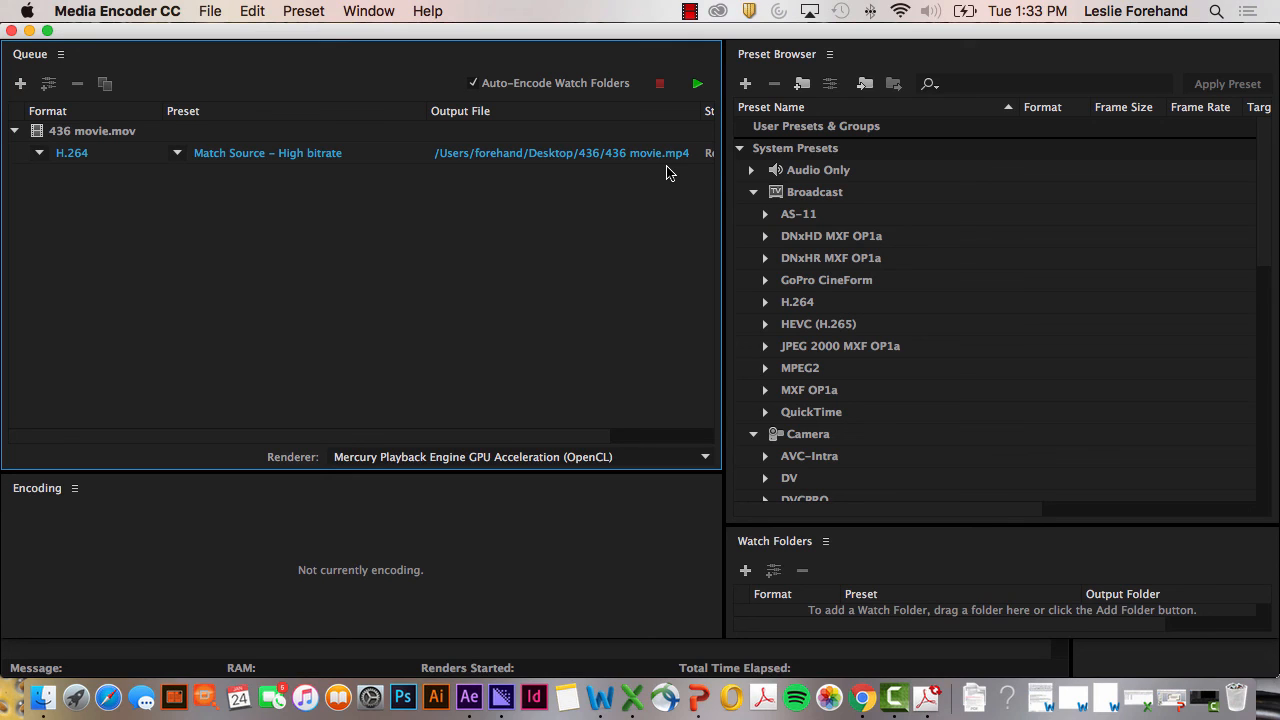
{"action": "left_click", "coordinate": [696, 83]}
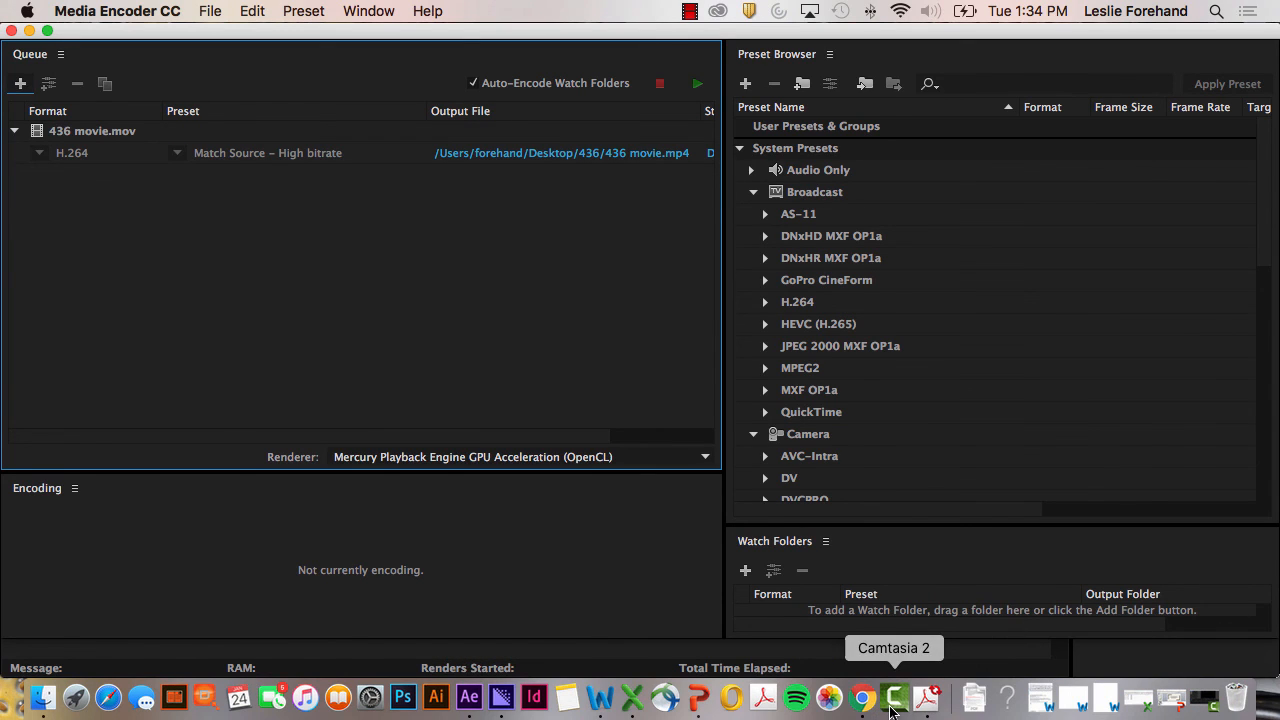
- In Finder, compare the file details of 436 movie.mov and 436 movie.mp4, and play the MP4 through to its end
{"action": "left_click", "coordinate": [42, 698]}
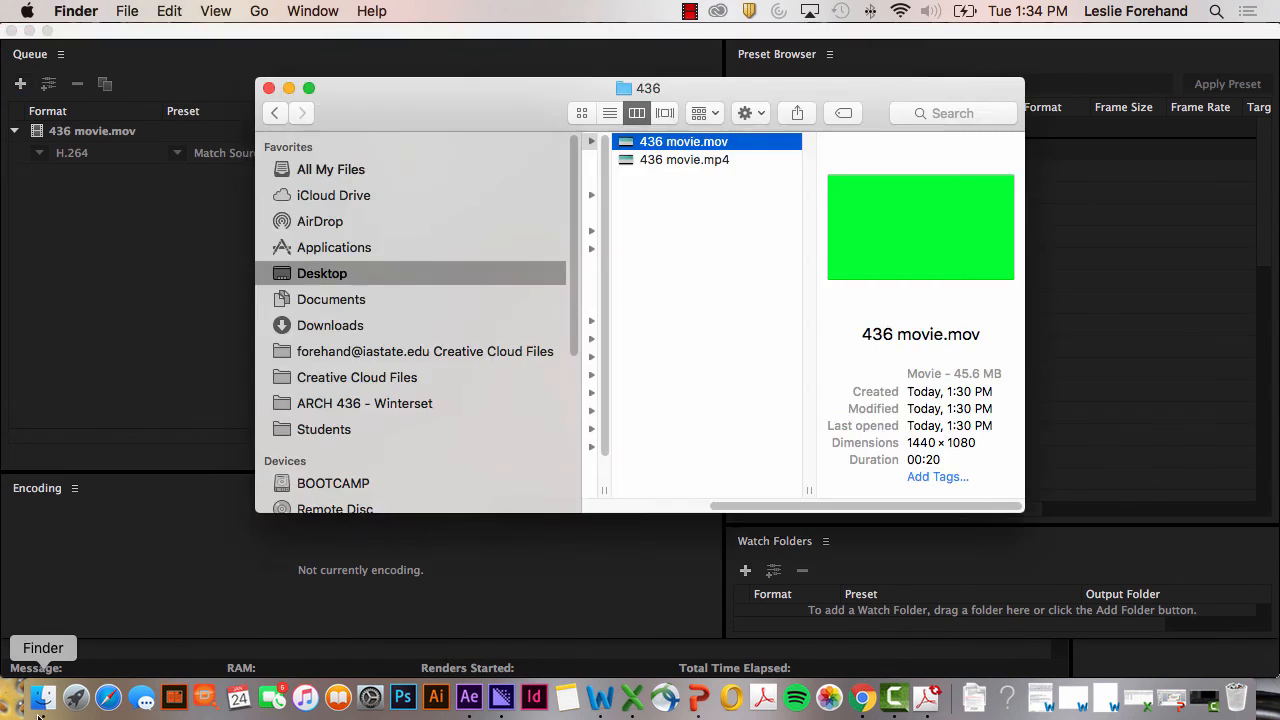
{"action": "left_click", "coordinate": [680, 160]}
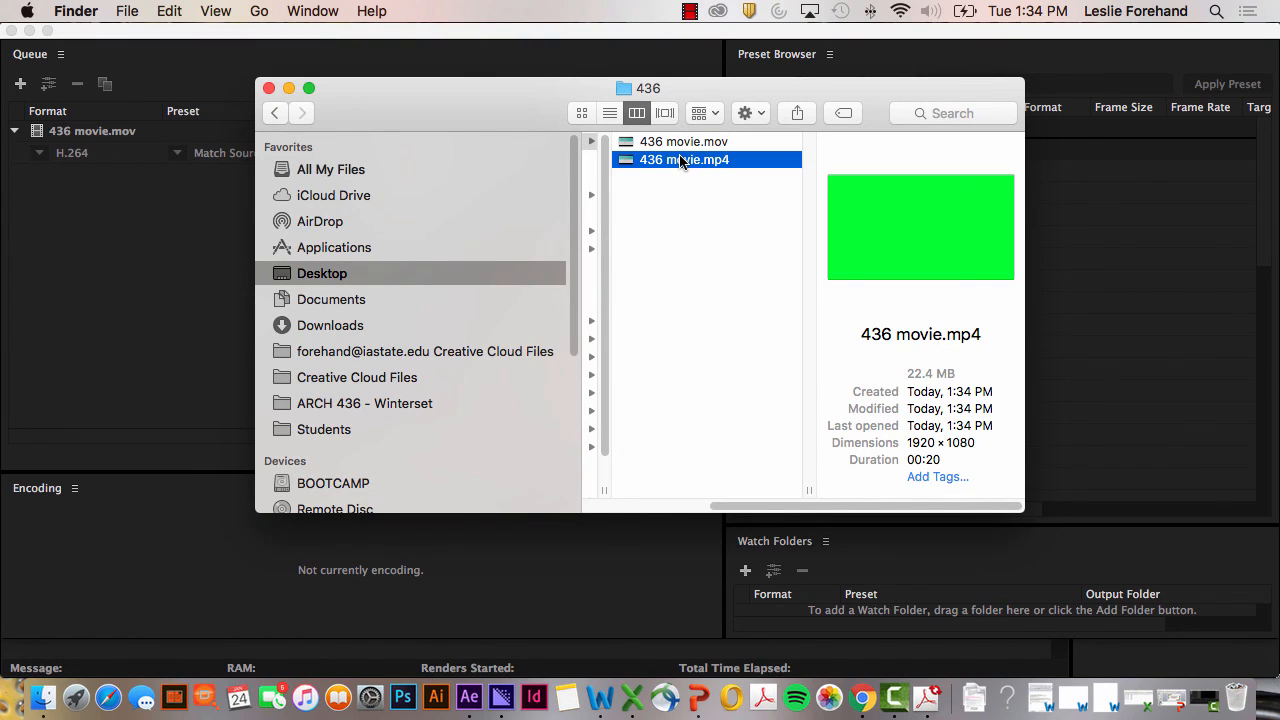
{"action": "left_click", "coordinate": [715, 144]}
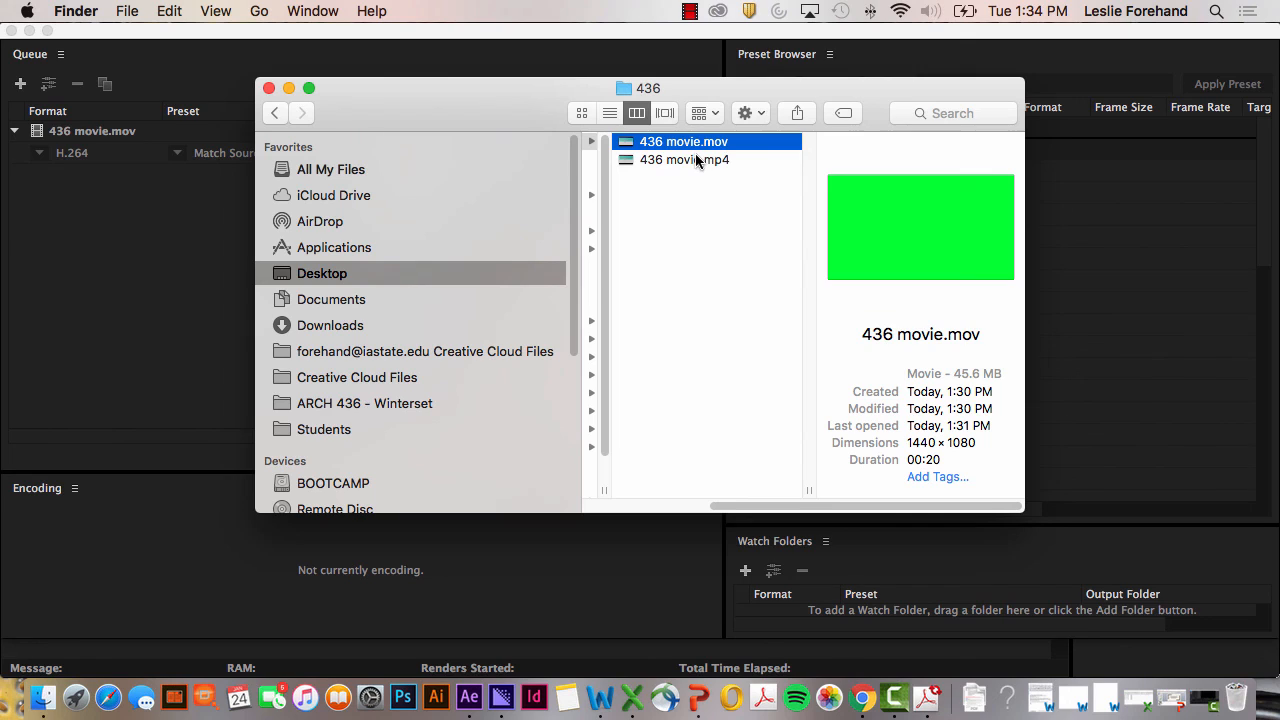
{"action": "left_click", "coordinate": [697, 162]}
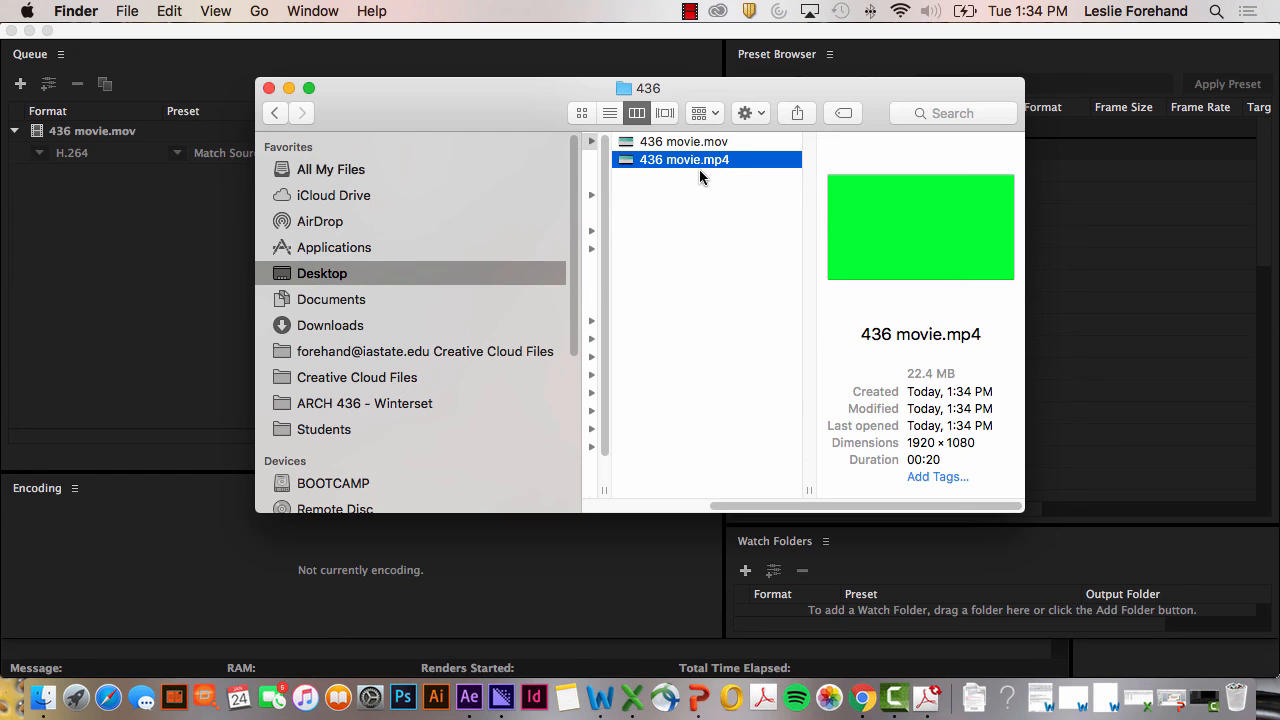
{"action": "double_click", "coordinate": [695, 160]}
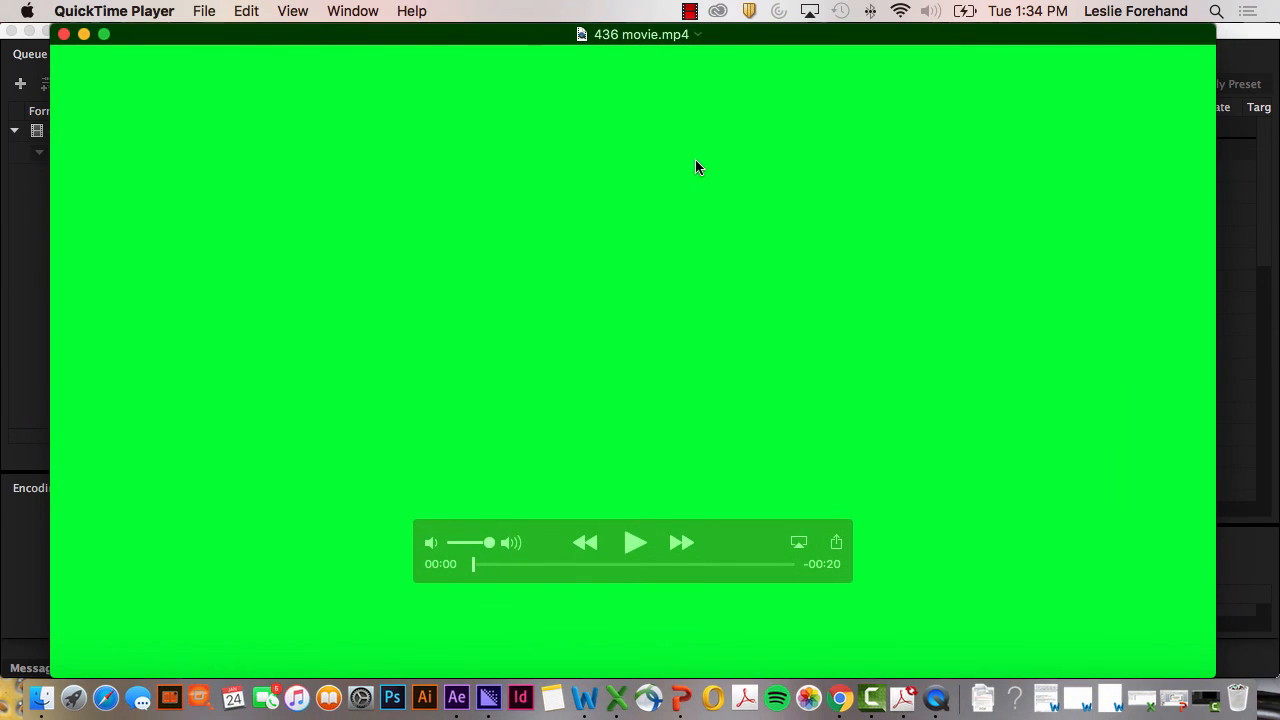
{"action": "left_click", "coordinate": [634, 545]}
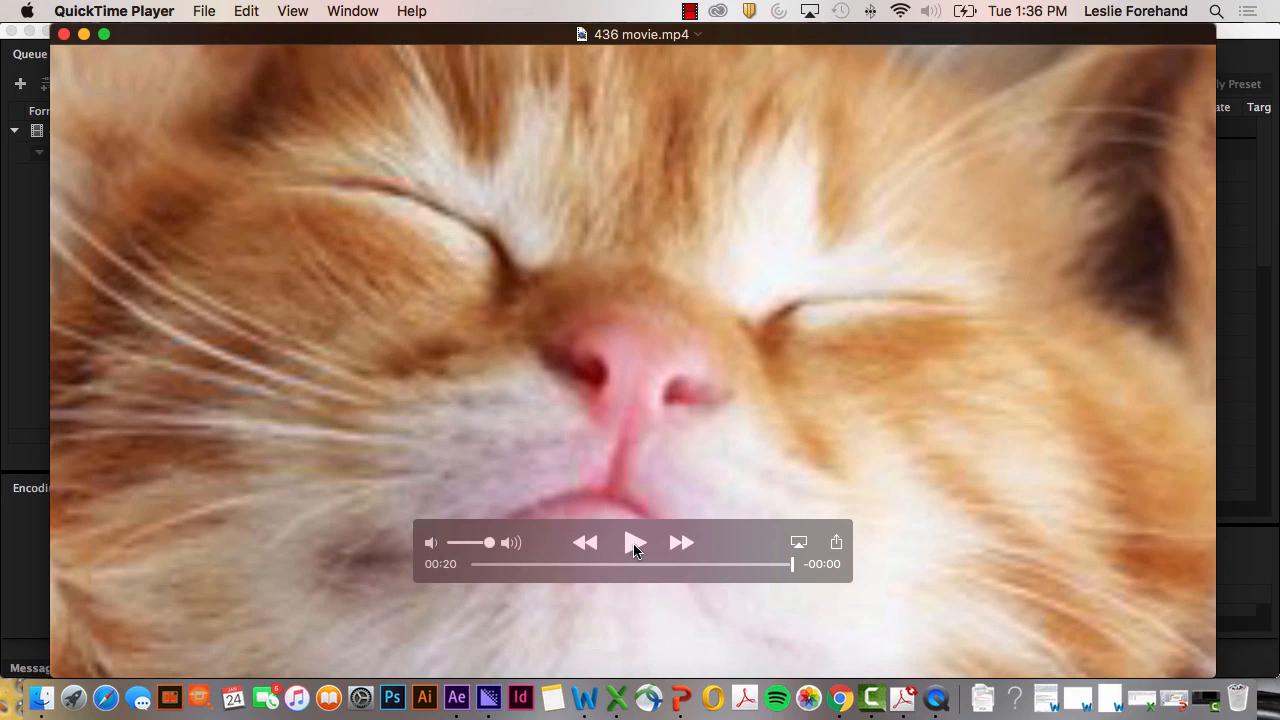
{"action": "left_click", "coordinate": [873, 712]}
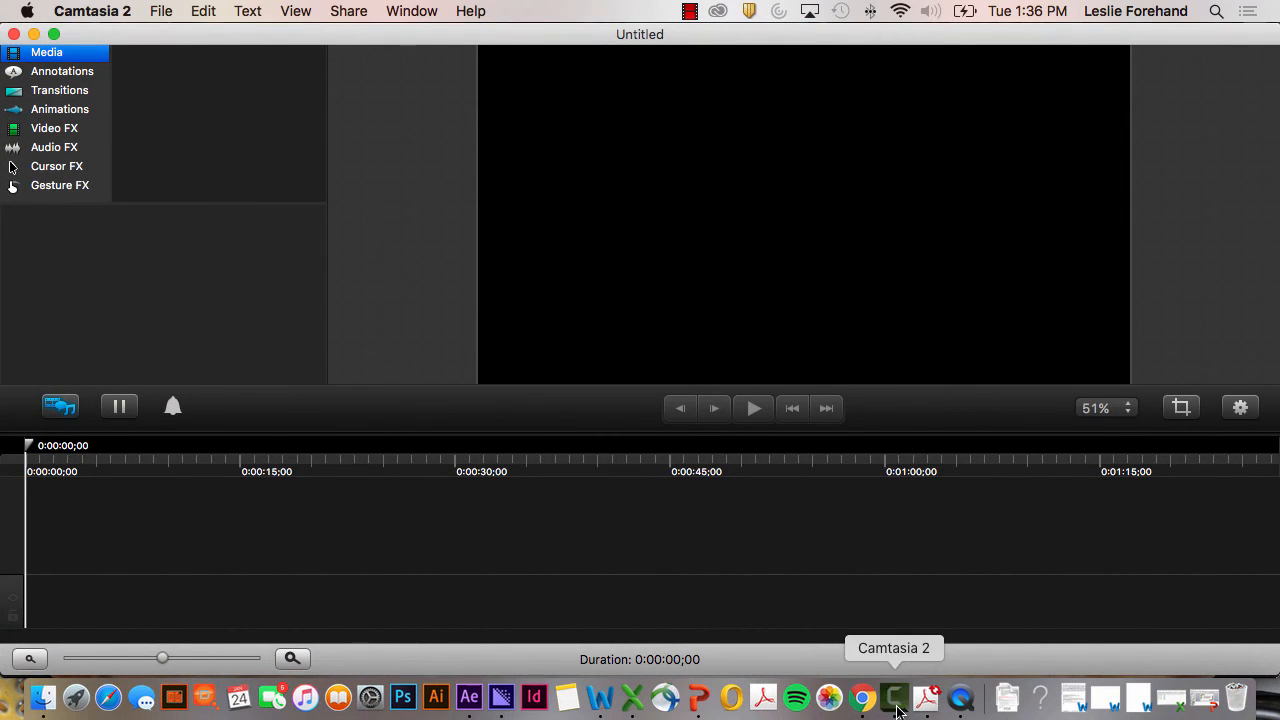
{"action": "left_click", "coordinate": [687, 13]}
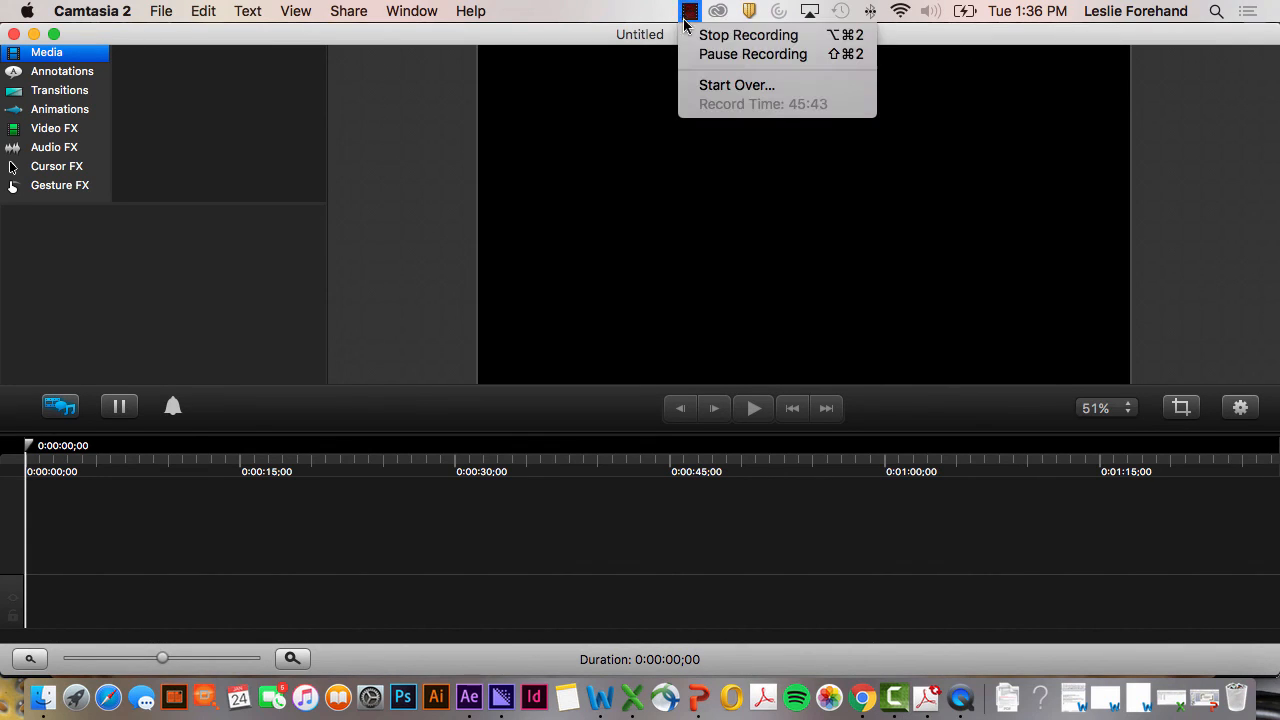